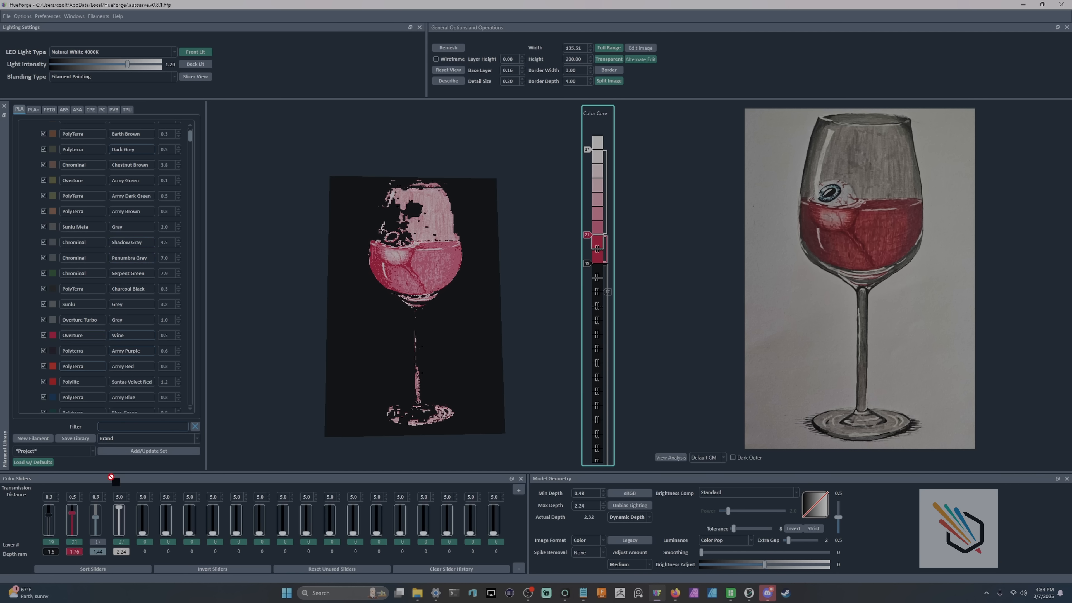
# Step: Add a second white filament slider at a depth of 1.36 mm and sort the sliders
pyautogui.moveTo(95, 518)
pyautogui.mouseDown()
pyautogui.moveTo(95, 533)
pyautogui.moveTo(136, 547)
pyautogui.moveTo(143, 511)
pyautogui.moveTo(143, 521)
pyautogui.mouseUp()
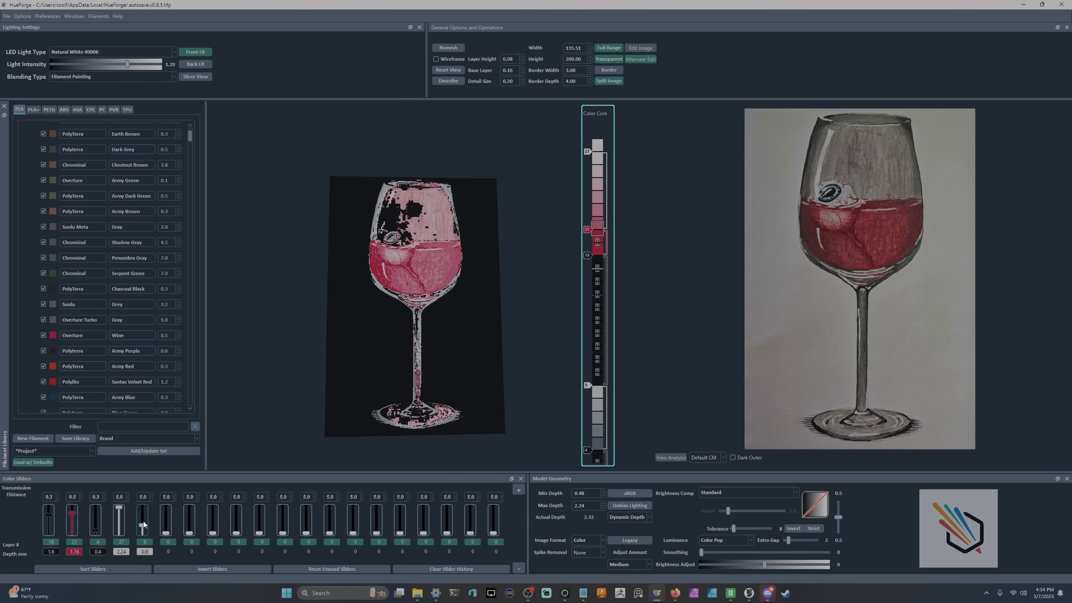
pyautogui.scroll(7, 143, 521)
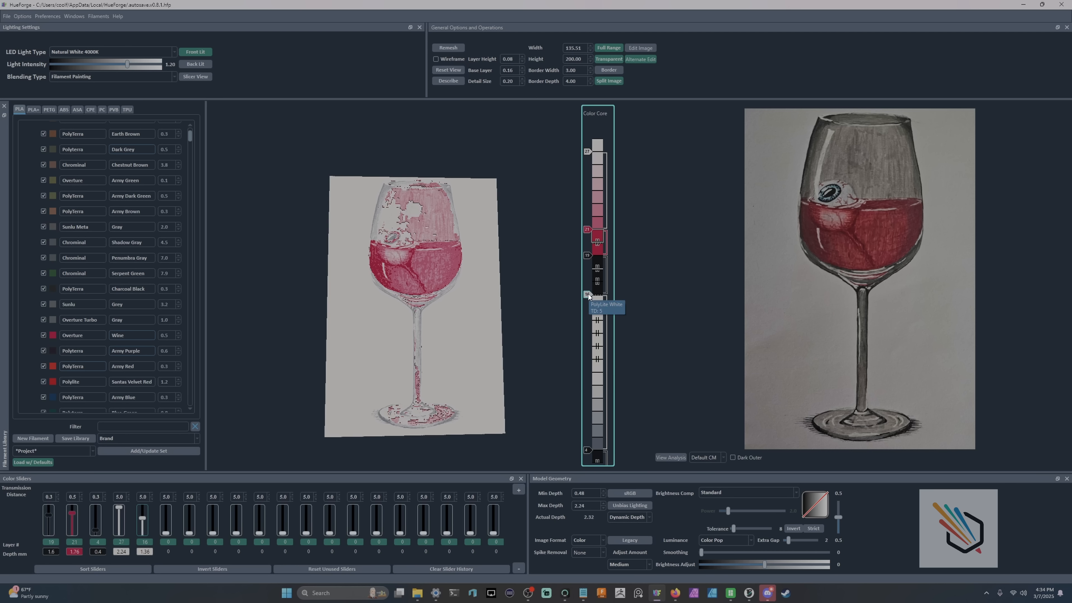
pyautogui.click(116, 568)
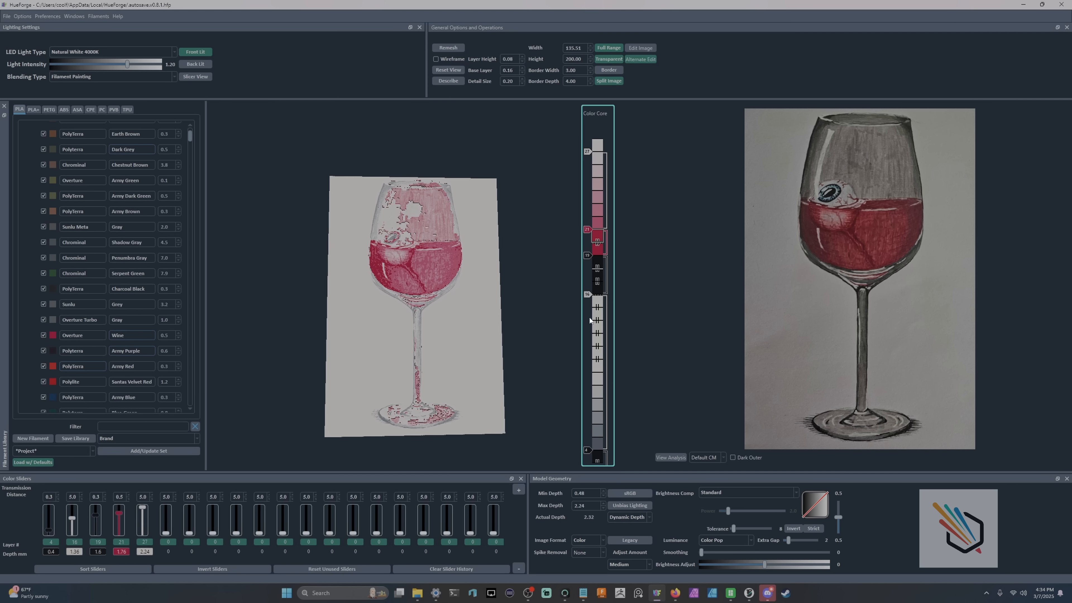
# Step: Raise the lowest black filament slider to a depth of 0.8 mm
pyautogui.moveTo(54, 531); pyautogui.dragTo(54, 524)
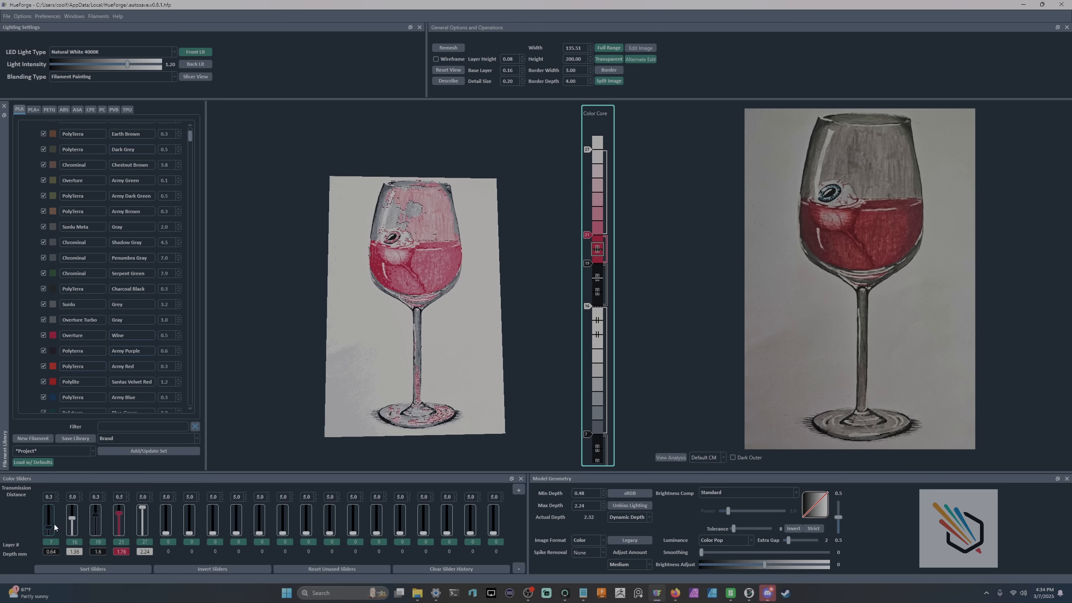
pyautogui.scroll(1, 53, 523)
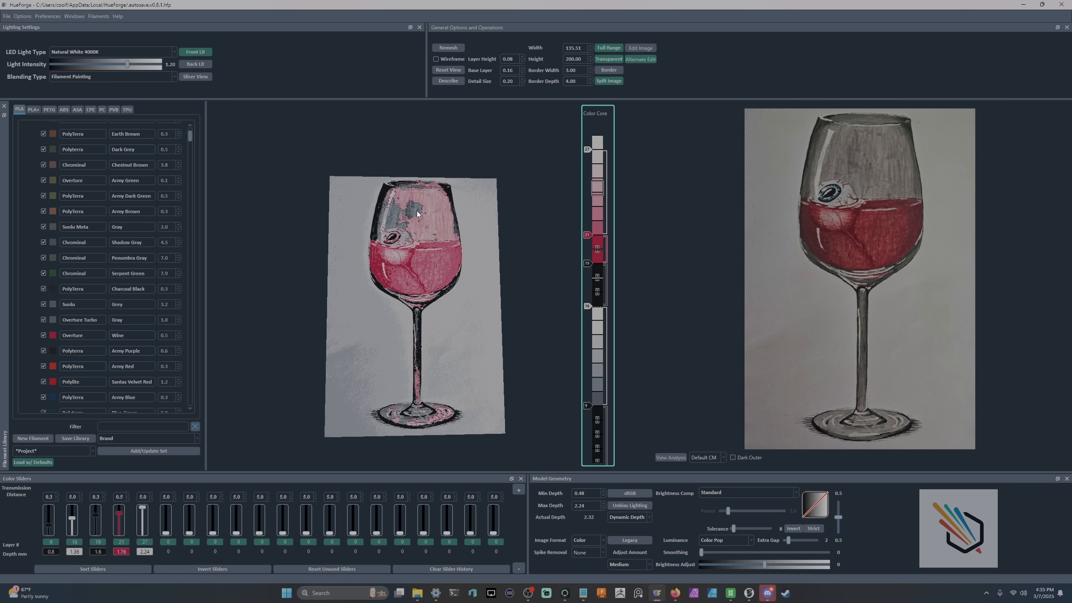
# Step: Set the Color Pop tolerance to 15, checking the glass and its base in the model preview
pyautogui.scroll(5, 425, 219)
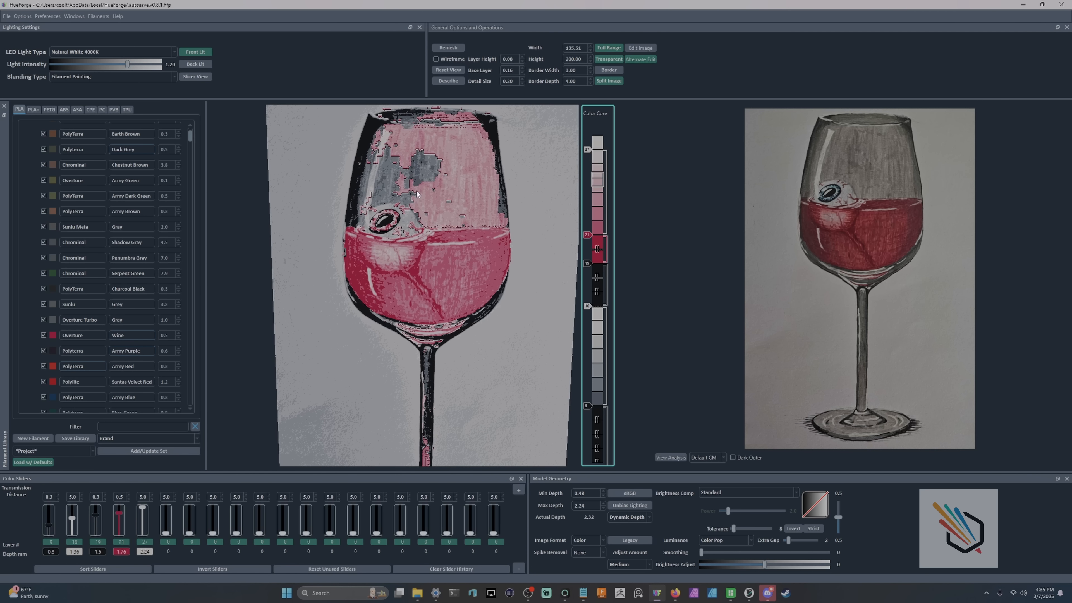
pyautogui.scroll(-3, 439, 299)
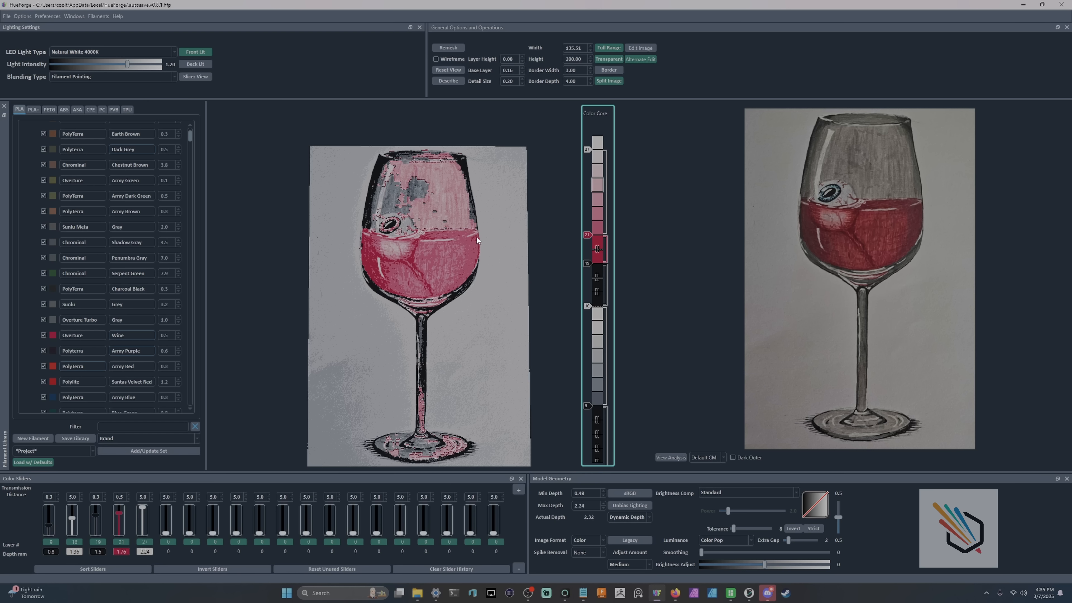
pyautogui.moveTo(489, 308); pyautogui.dragTo(490, 307)
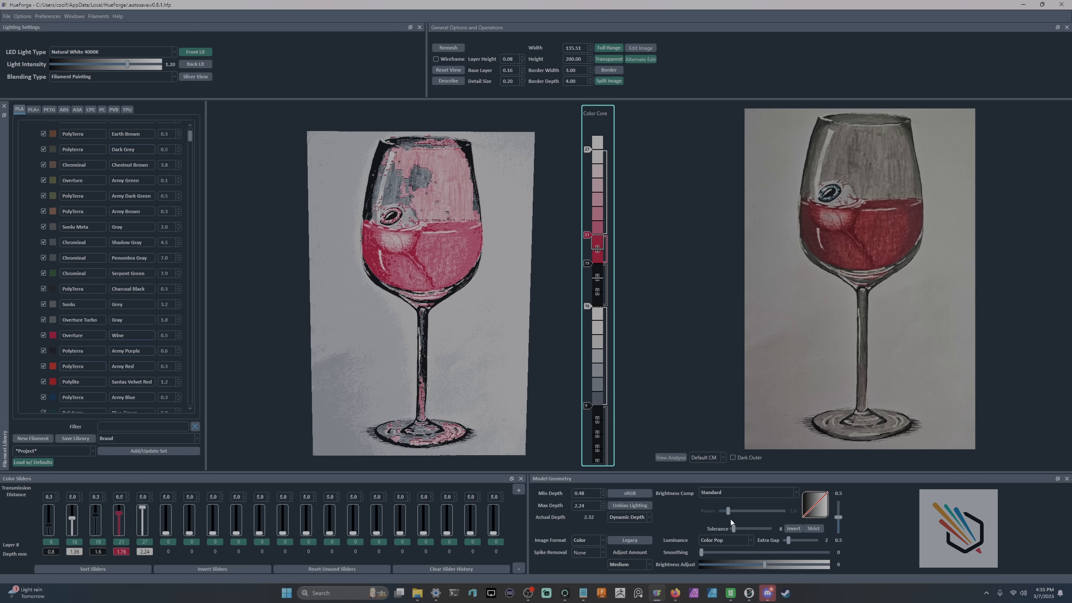
pyautogui.scroll(2, 735, 528)
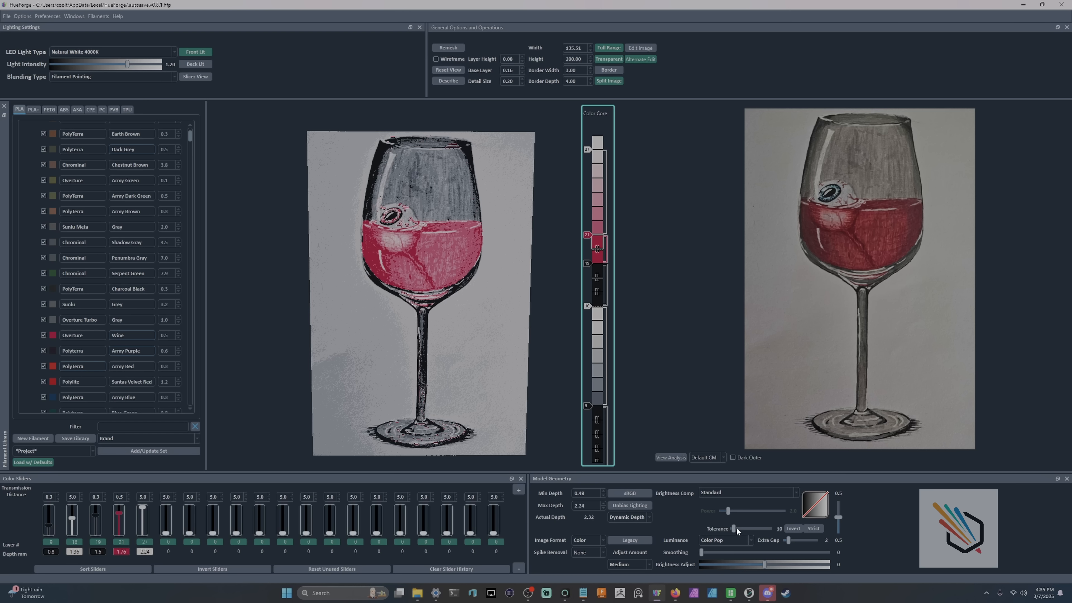
pyautogui.scroll(1, 736, 527)
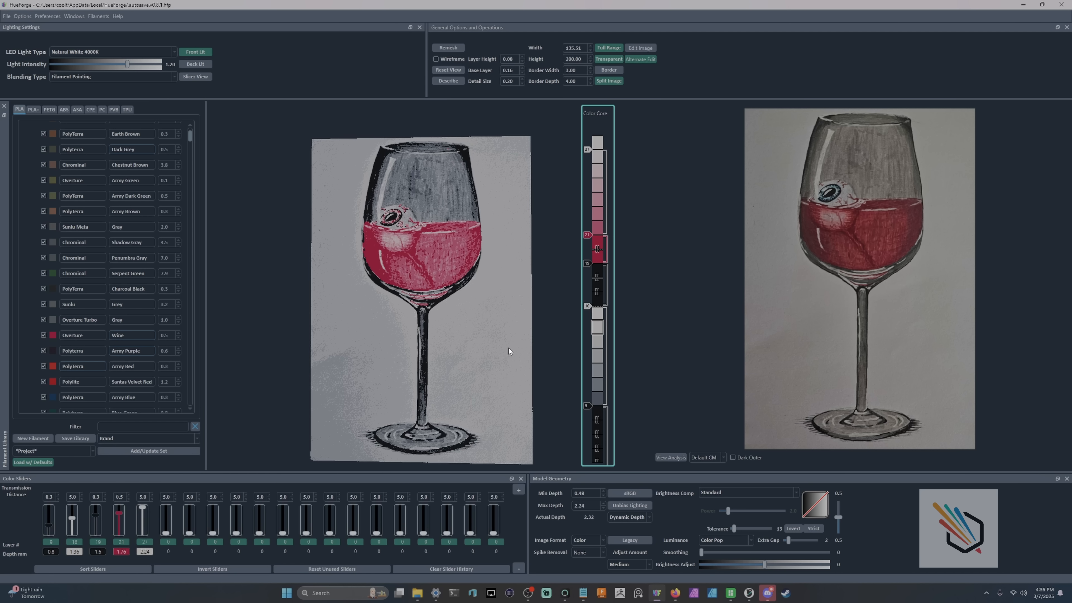
pyautogui.moveTo(479, 409); pyautogui.dragTo(467, 279)
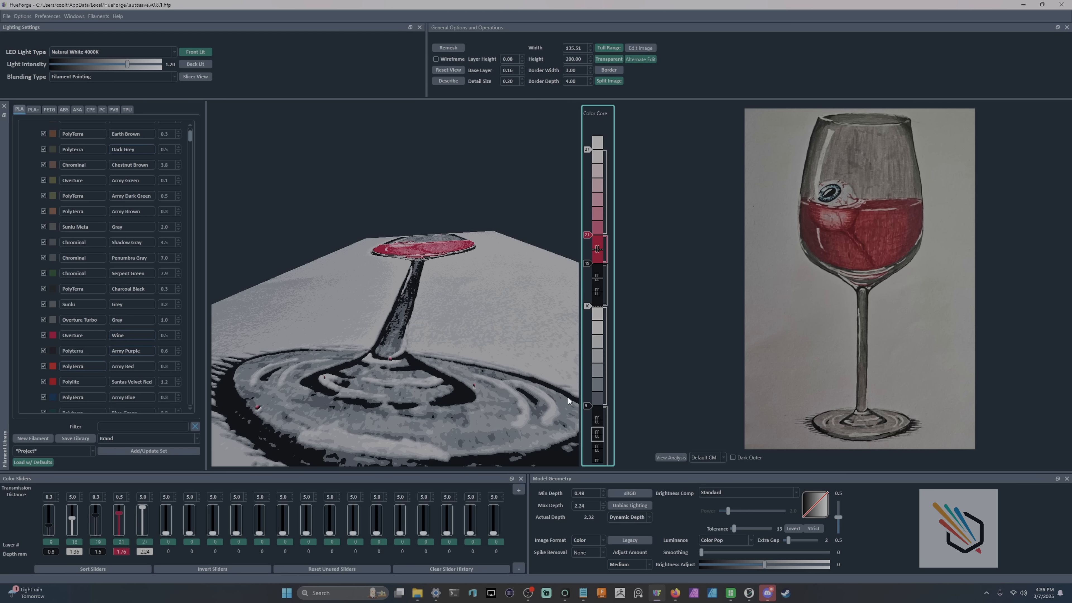
pyautogui.scroll(1, 738, 526)
pyautogui.moveTo(457, 332); pyautogui.dragTo(485, 386)
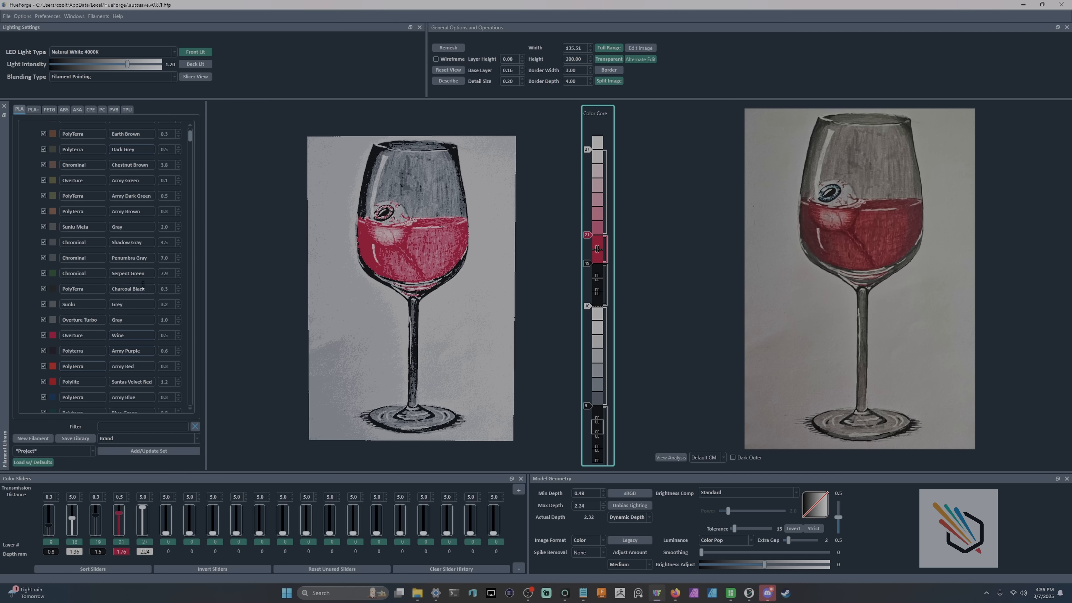
# Step: Filter the filament library by "g" and assign the Grey filament with TD 7.1 to an unused slider at 0.96 mm
pyautogui.scroll(3, 112, 300)
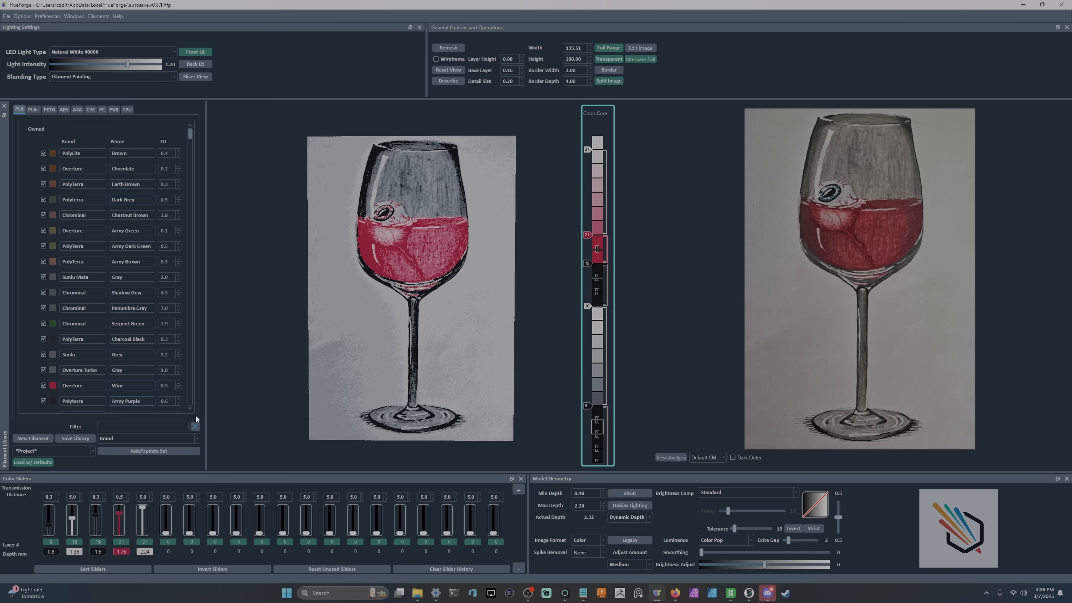
pyautogui.write('g')
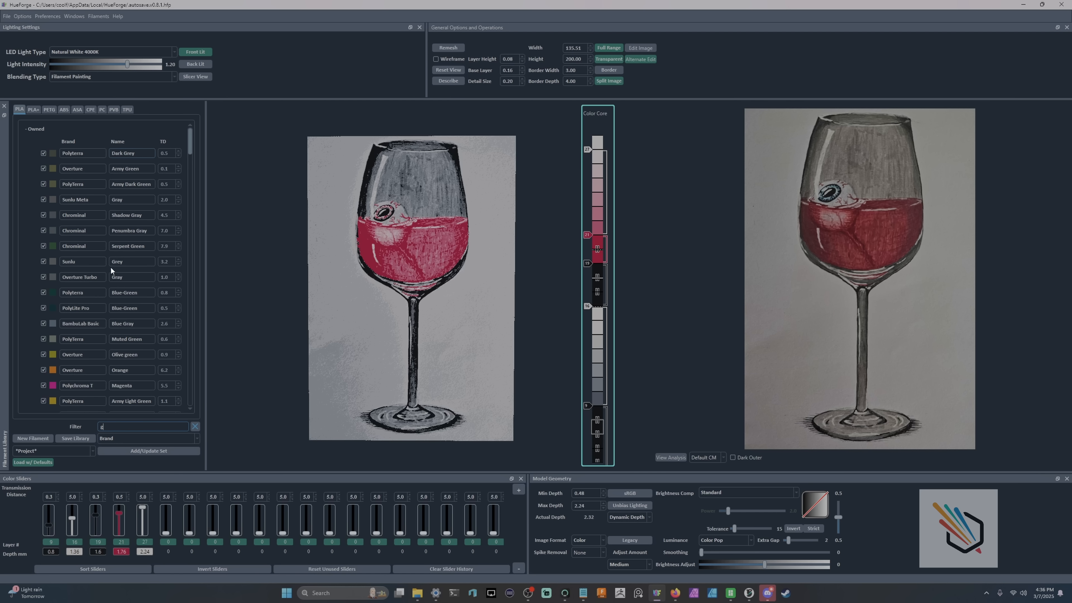
pyautogui.scroll(-2, 102, 282)
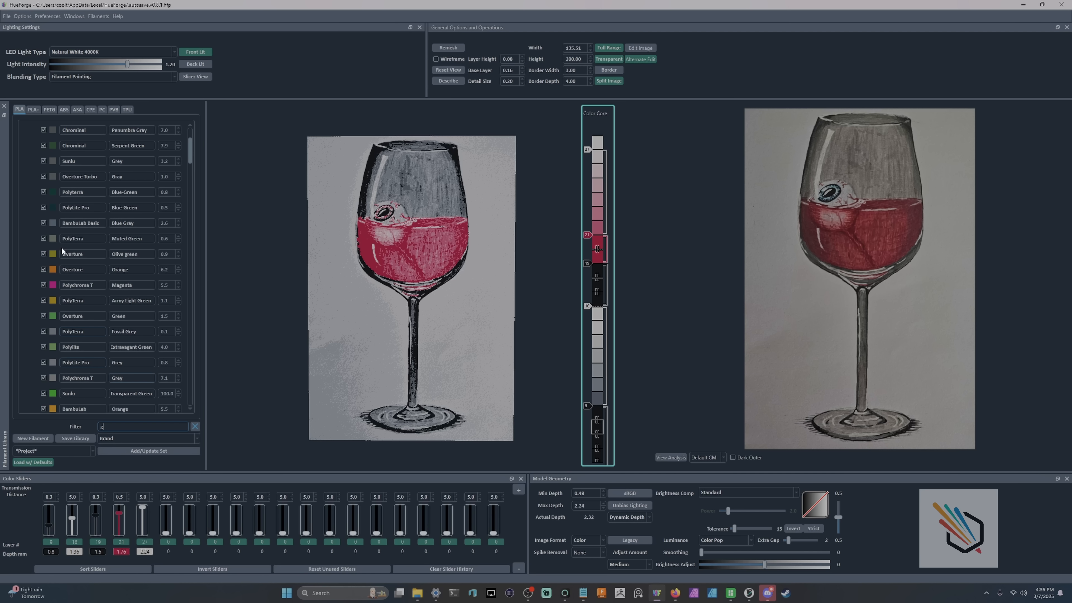
pyautogui.moveTo(51, 379); pyautogui.dragTo(164, 516)
pyautogui.scroll(2, 164, 515)
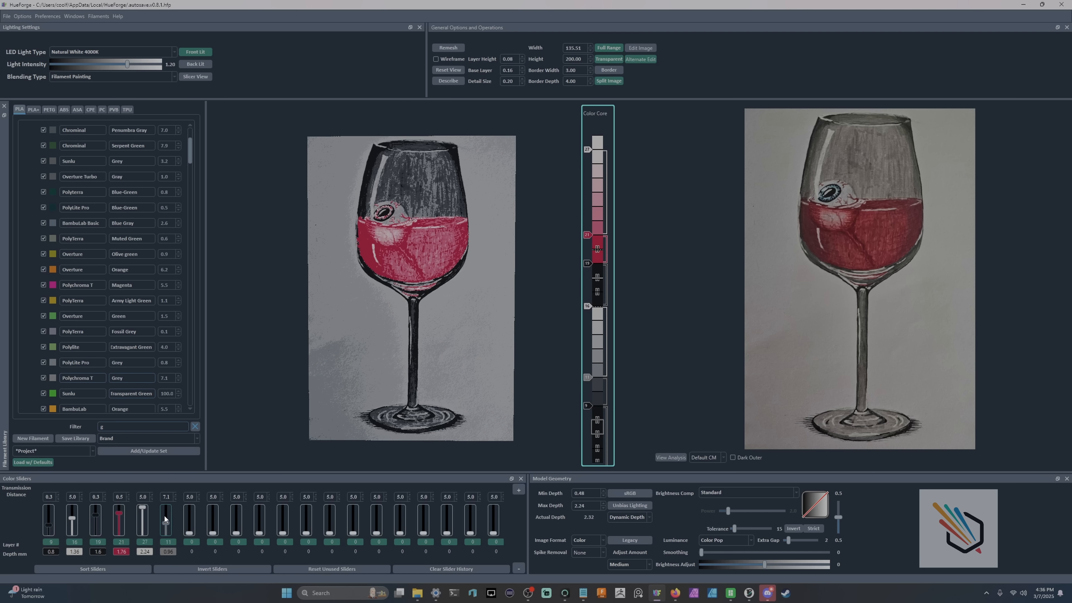
# Step: Set the lowest black slider to 0.64 mm and the new grey slider to 0.88 mm
pyautogui.scroll(1, 164, 515)
pyautogui.scroll(-1, 164, 515)
pyautogui.scroll(-2, 48, 532)
pyautogui.scroll(1, 49, 532)
pyautogui.scroll(-1, 48, 532)
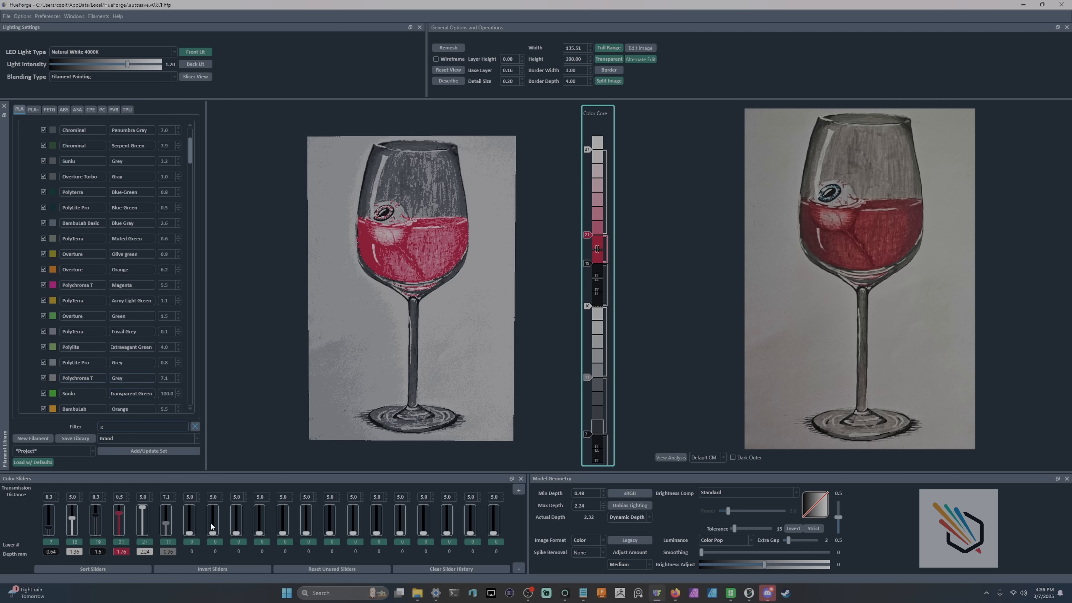
pyautogui.scroll(-1, 168, 519)
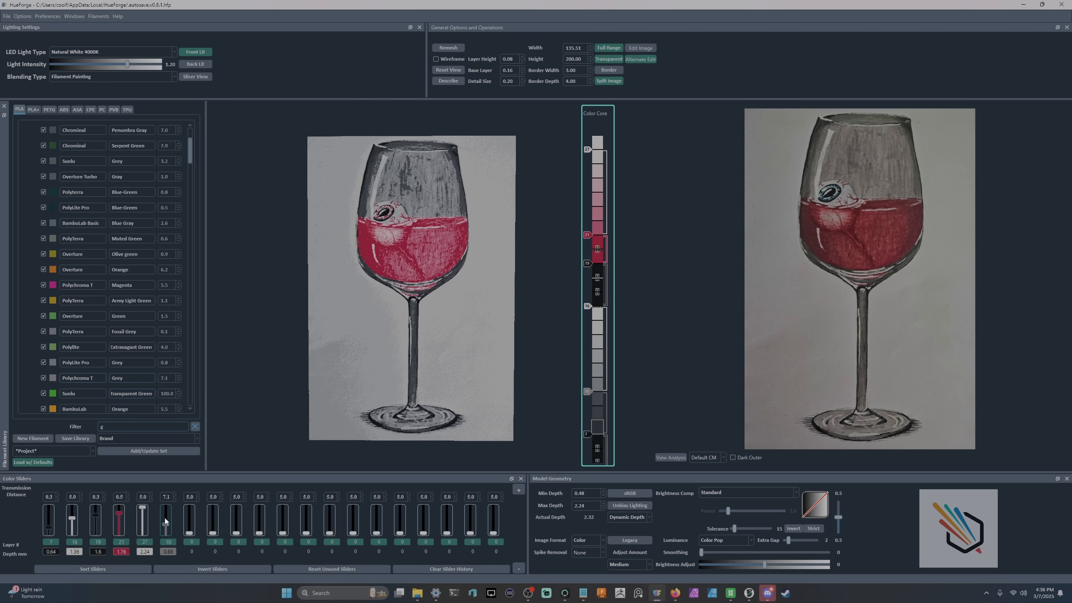
# Step: Replace the grey slider's filament with Chrominal Penumbra Gray
pyautogui.scroll(2, 75, 267)
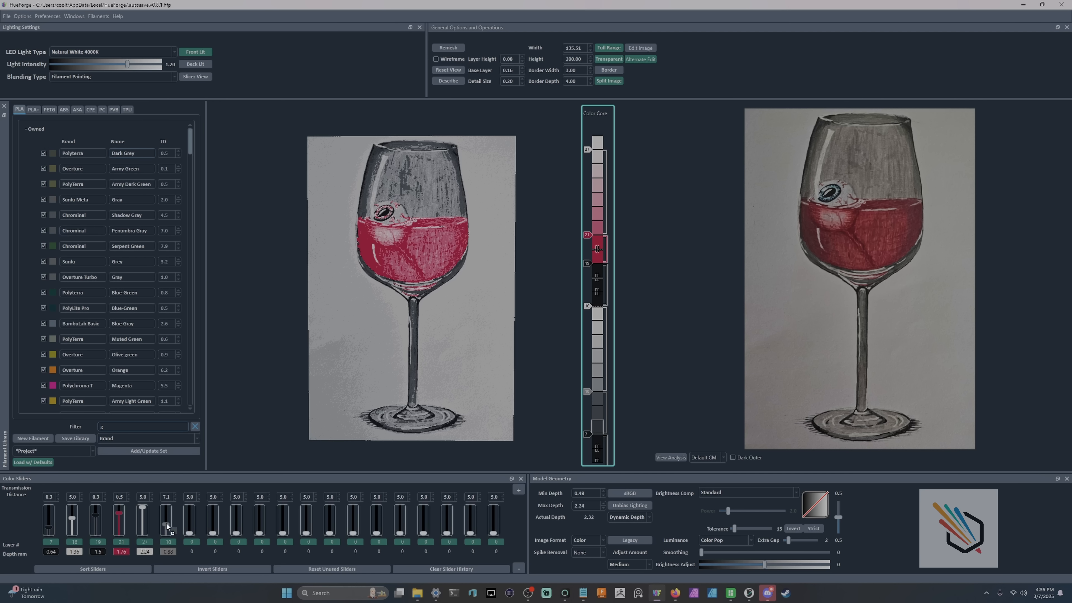
pyautogui.scroll(1, 167, 525)
pyautogui.scroll(-1, 167, 525)
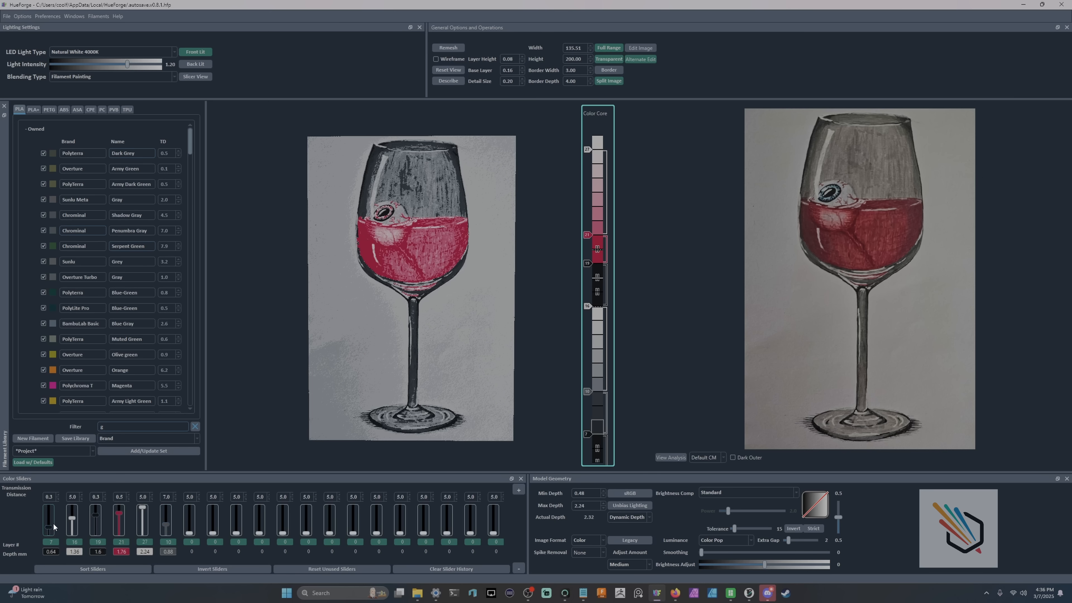
# Step: Lower the bottom black slider to 0.48 mm and the grey slider to 0.72 mm
pyautogui.scroll(-2, 49, 528)
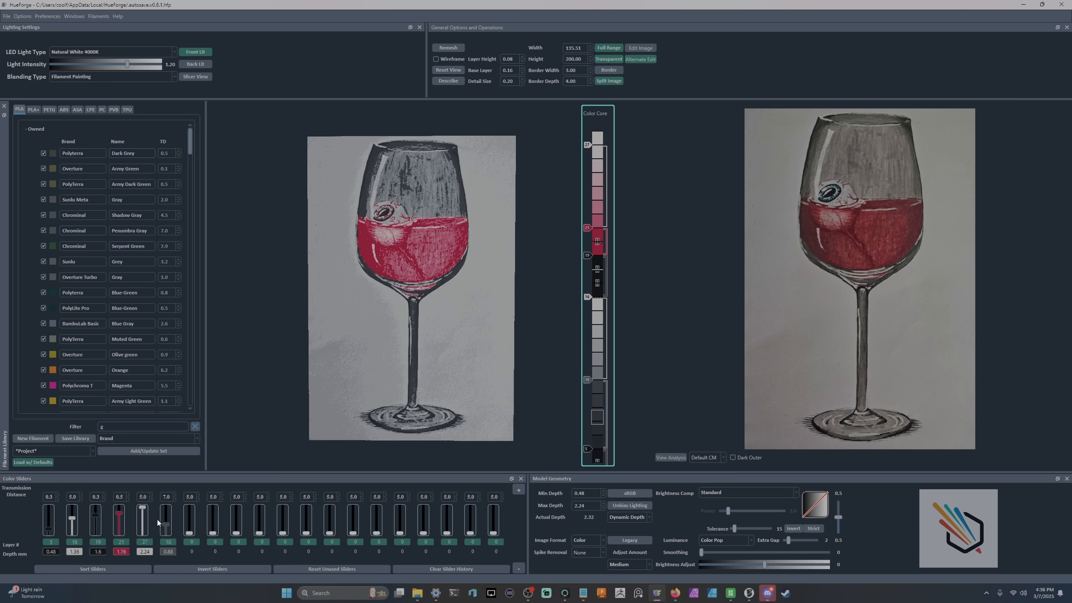
pyautogui.scroll(-2, 163, 518)
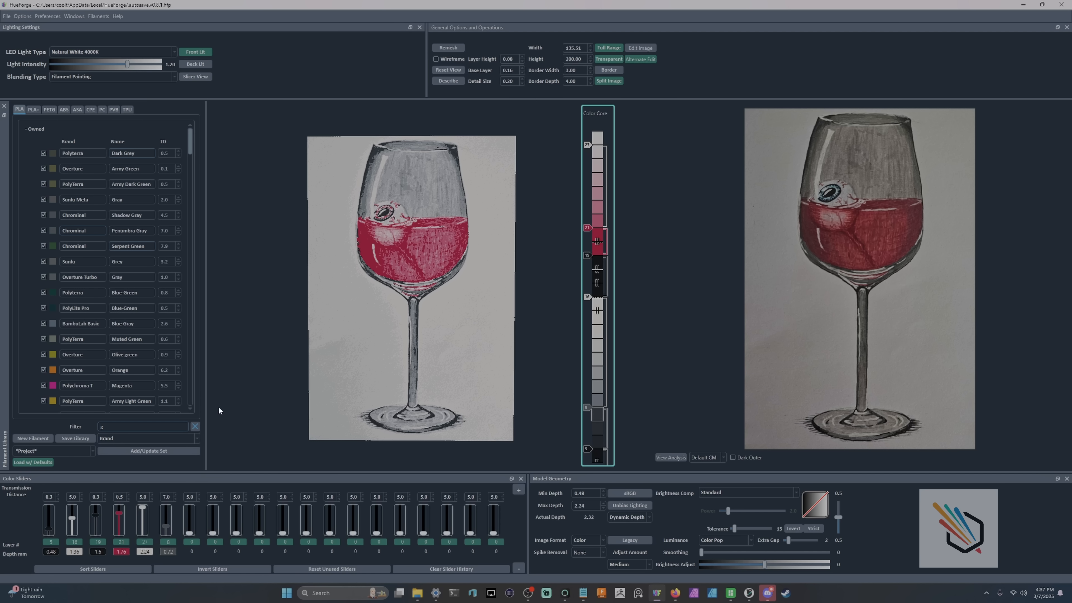
# Step: Filter the PLA filaments by "whi" and assign BambuLab Basic Jade White to both white sliders
pyautogui.scroll(-3, 125, 343)
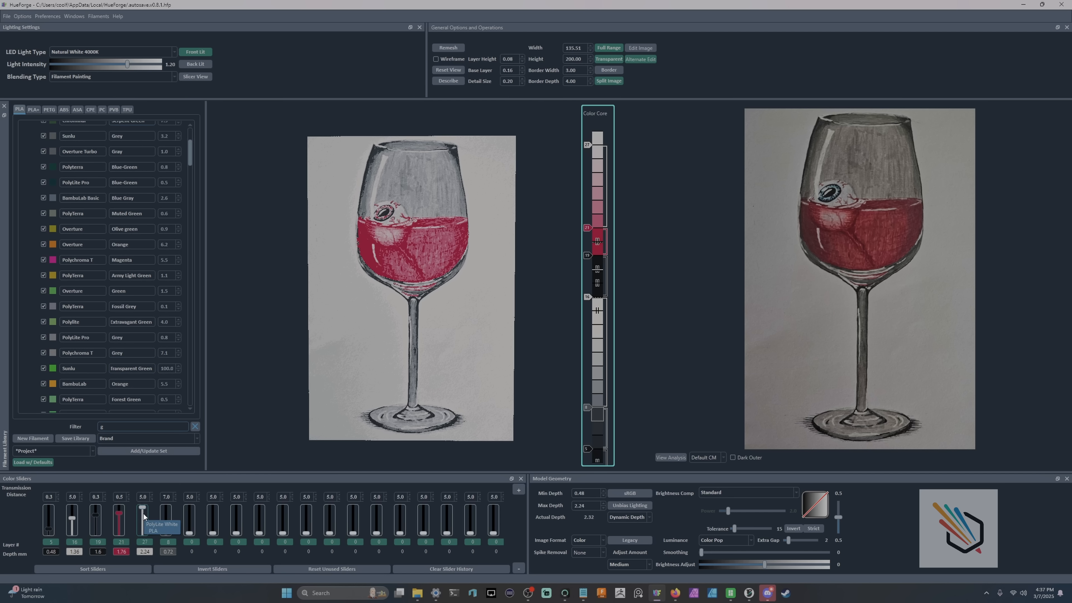
pyautogui.click(33, 109)
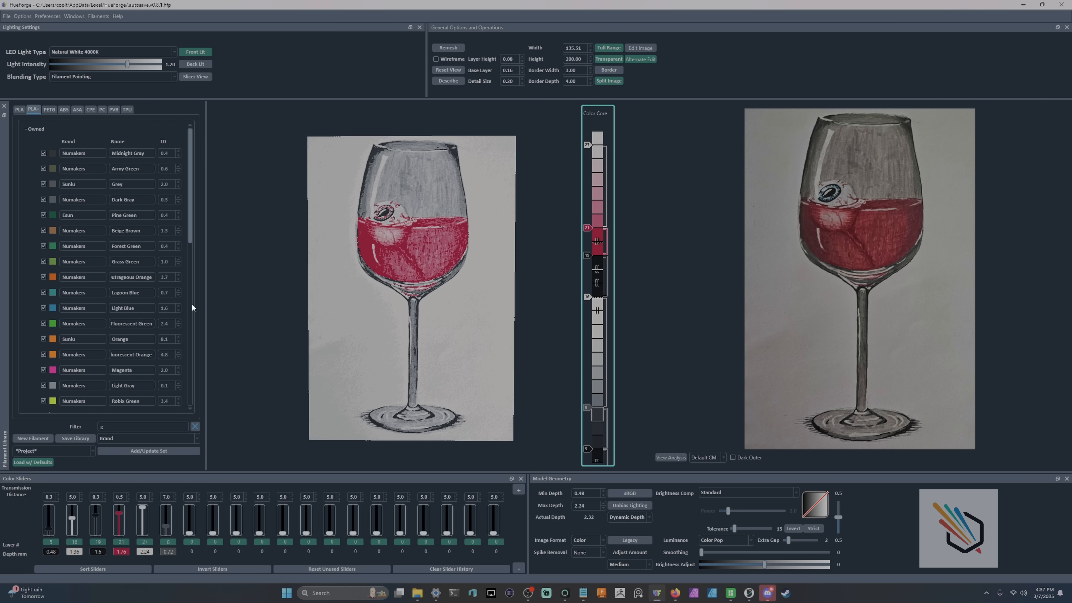
pyautogui.click(194, 426)
pyautogui.click(152, 426)
pyautogui.write('whi')
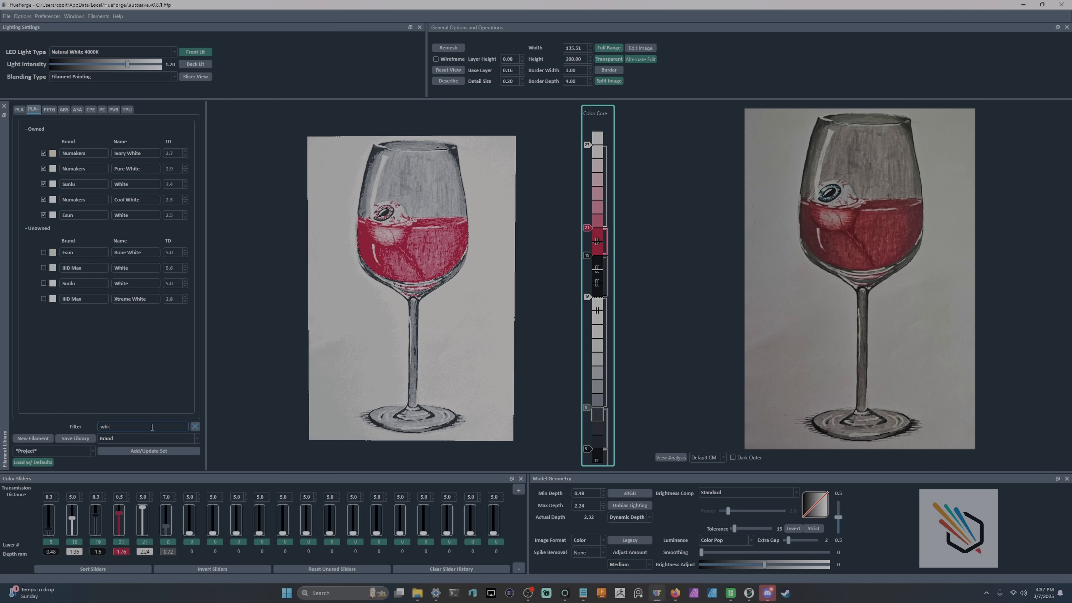
pyautogui.click(18, 111)
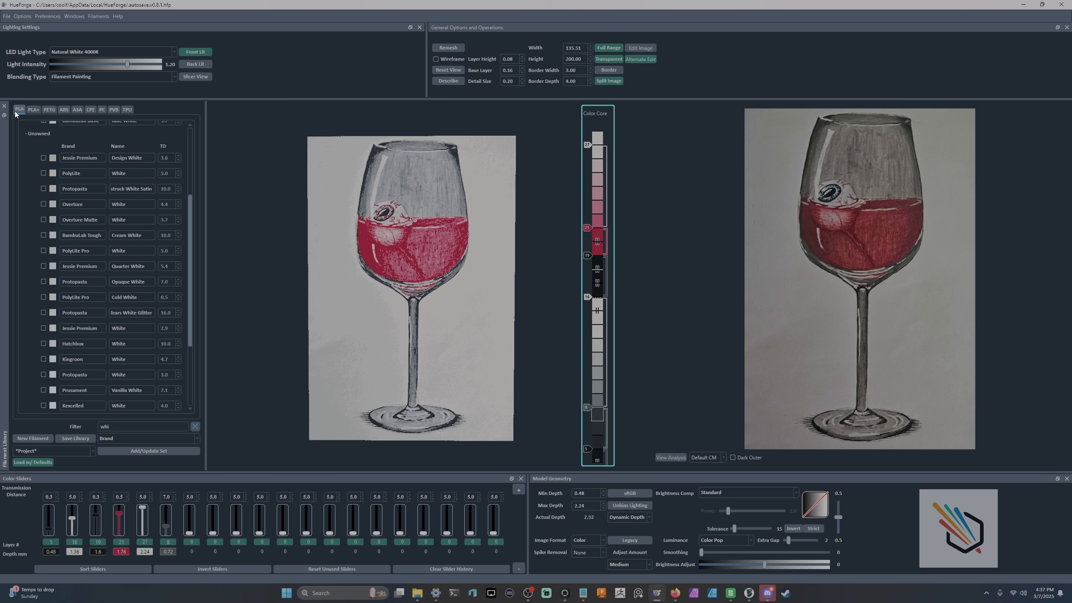
pyautogui.scroll(5, 107, 242)
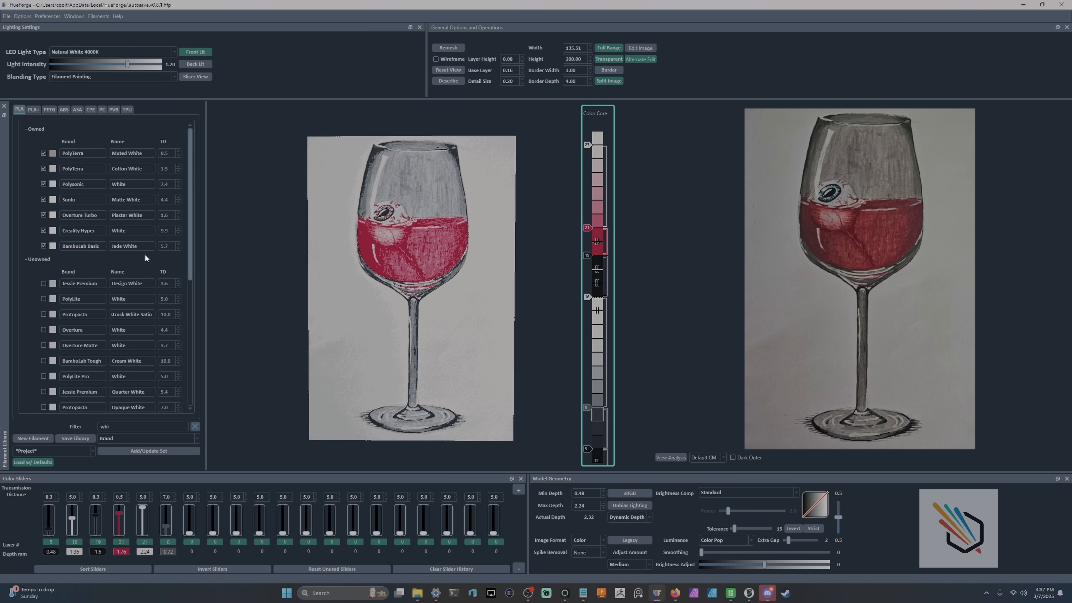
pyautogui.moveTo(50, 249); pyautogui.dragTo(144, 517)
pyautogui.moveTo(53, 249); pyautogui.dragTo(73, 519)
# Step: Toggle the wireframe display on and off, reset the view and examine the overall look of the model
pyautogui.moveTo(424, 356); pyautogui.dragTo(427, 351)
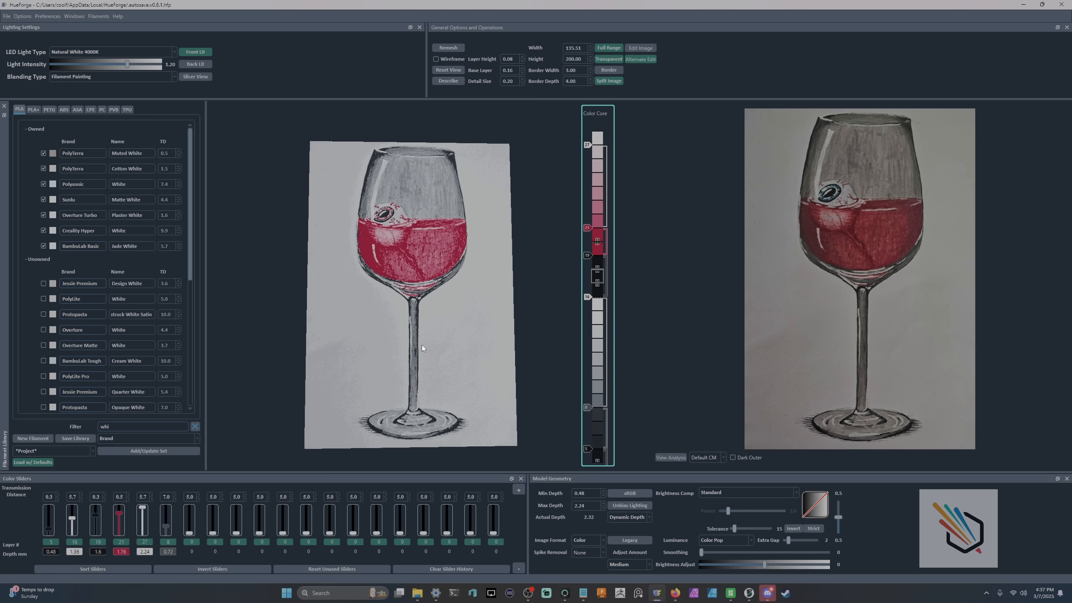
pyautogui.click(435, 58)
pyautogui.moveTo(420, 235)
pyautogui.mouseDown()
pyautogui.moveTo(450, 235)
pyautogui.moveTo(442, 181)
pyautogui.moveTo(402, 262)
pyautogui.moveTo(405, 252)
pyautogui.moveTo(404, 303)
pyautogui.moveTo(430, 292)
pyautogui.moveTo(377, 391)
pyautogui.moveTo(418, 366)
pyautogui.moveTo(411, 238)
pyautogui.mouseUp()
pyautogui.click(435, 59)
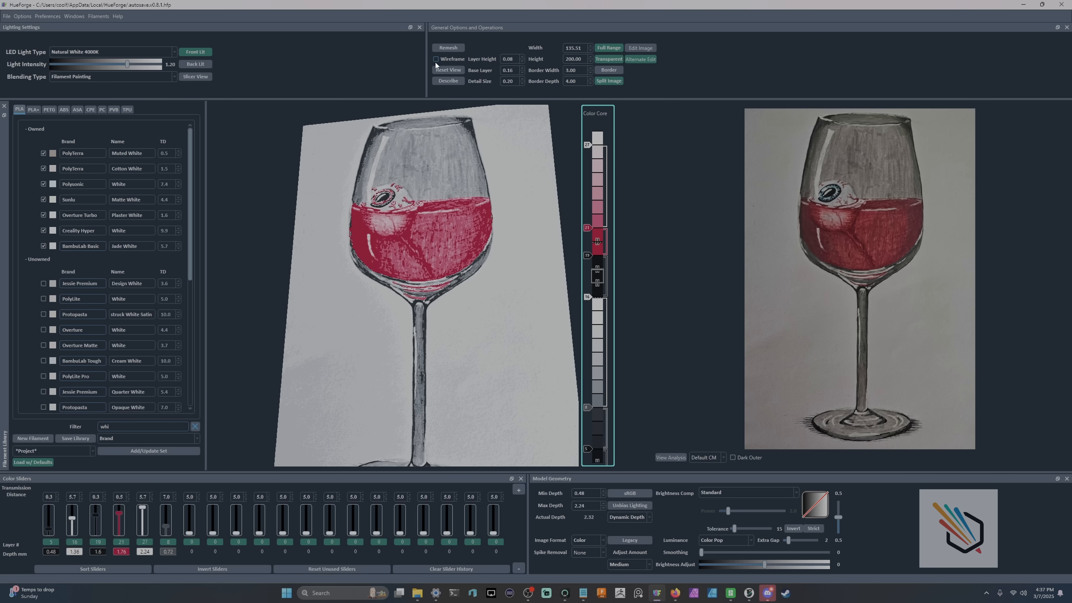
pyautogui.click(437, 67)
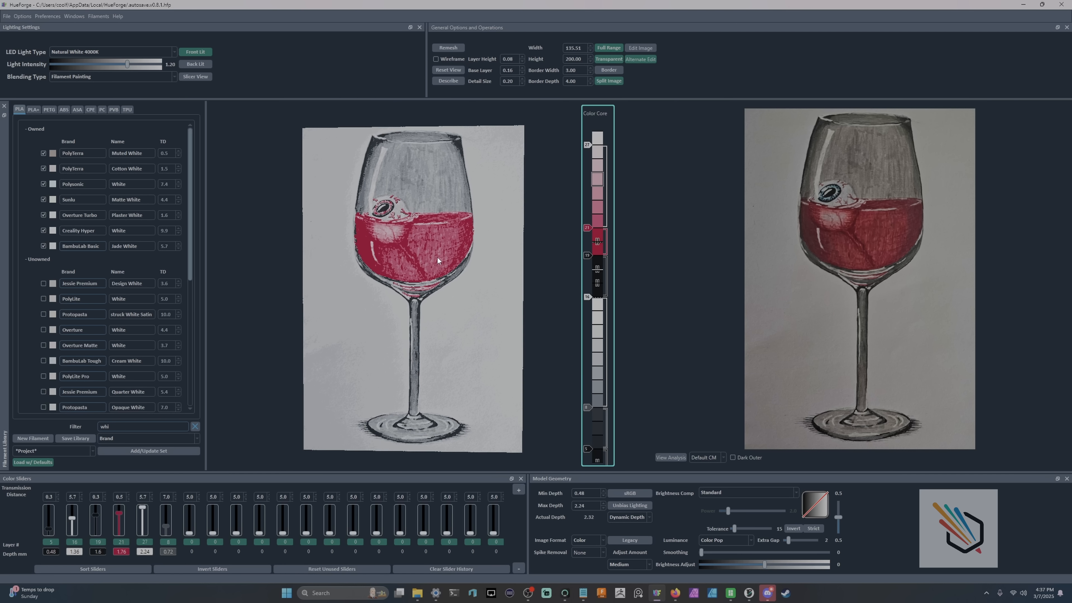
pyautogui.scroll(-1, 437, 257)
pyautogui.moveTo(437, 257); pyautogui.dragTo(439, 262)
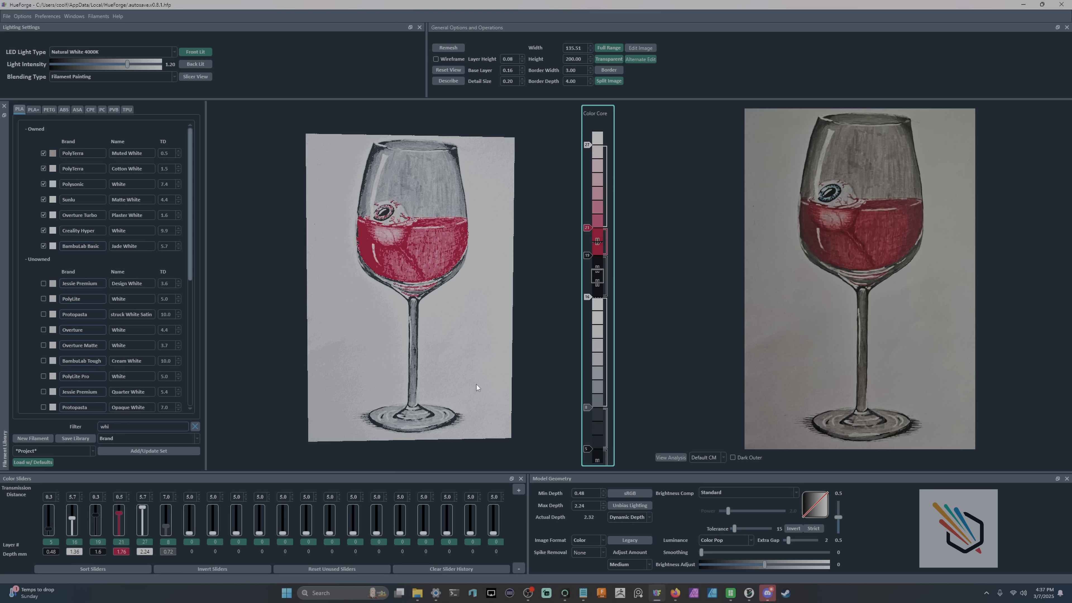
pyautogui.moveTo(476, 385); pyautogui.dragTo(469, 387)
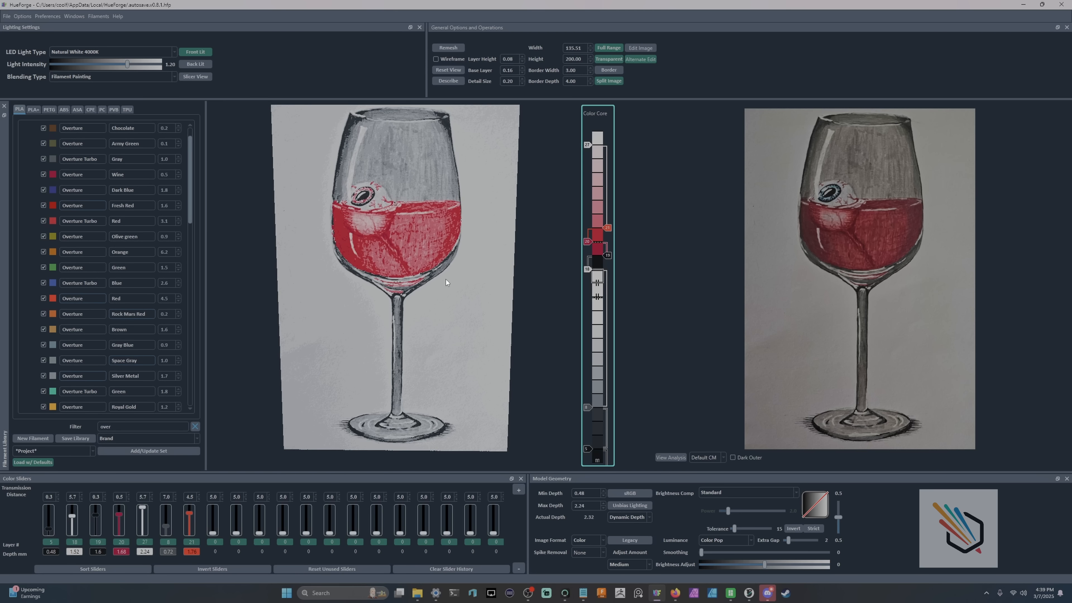
# Step: Examine the relief height of the red wine area from a steep side angle
pyautogui.moveTo(445, 283); pyautogui.dragTo(388, 264)
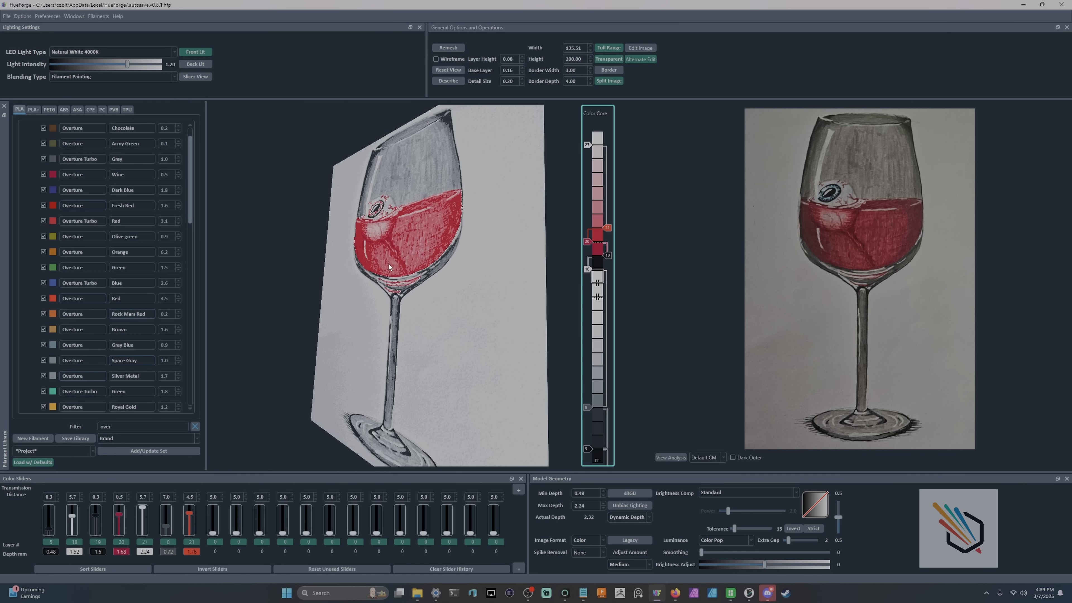
pyautogui.moveTo(474, 283); pyautogui.dragTo(405, 229)
pyautogui.scroll(5, 421, 209)
pyautogui.moveTo(475, 220); pyautogui.dragTo(447, 262)
pyautogui.moveTo(470, 200); pyautogui.dragTo(449, 227)
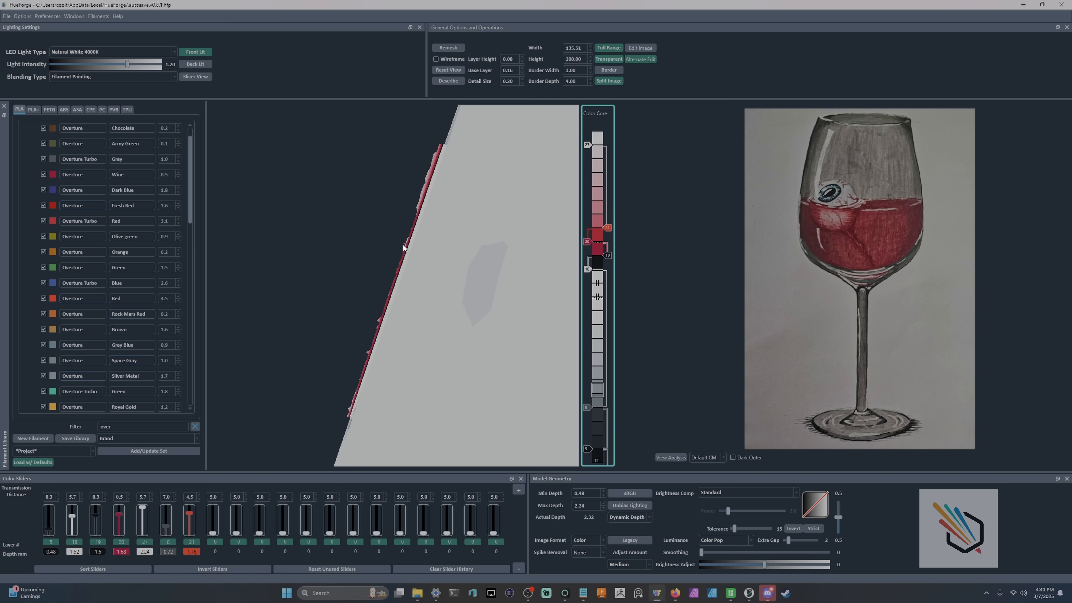
pyautogui.moveTo(378, 320); pyautogui.dragTo(393, 346)
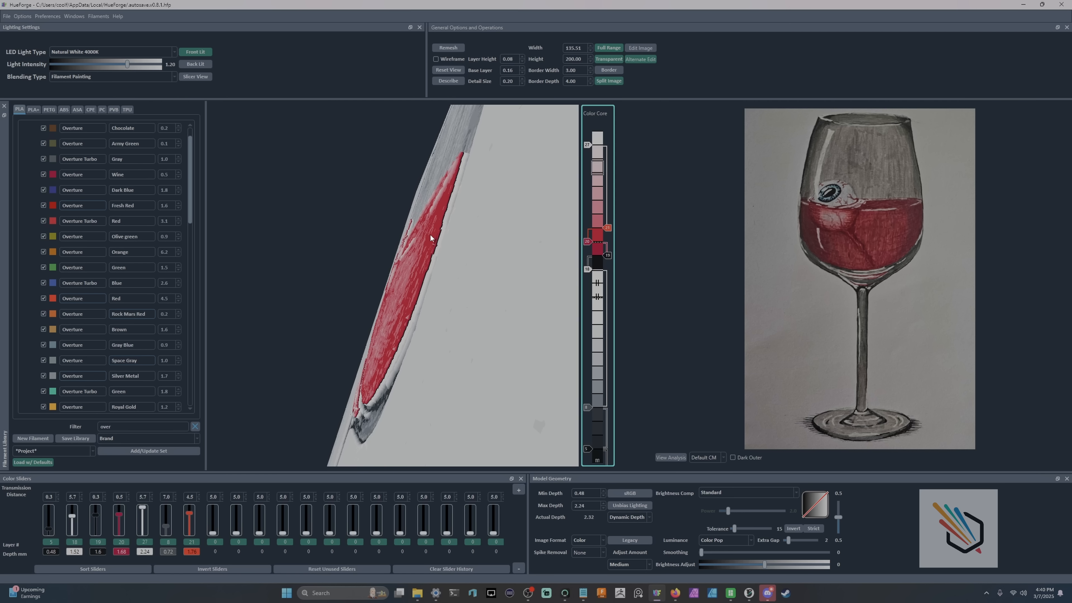
# Step: Set Spike Removal to Fast and examine the wine glass relief from the edge and from the front
pyautogui.moveTo(429, 234); pyautogui.dragTo(435, 247)
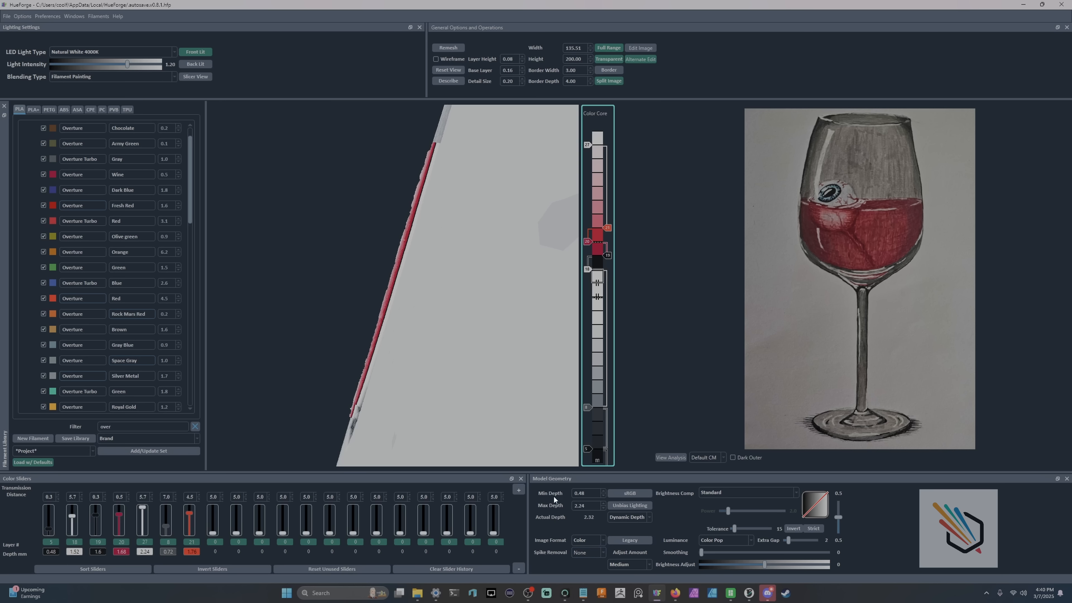
pyautogui.moveTo(455, 274); pyautogui.dragTo(455, 276)
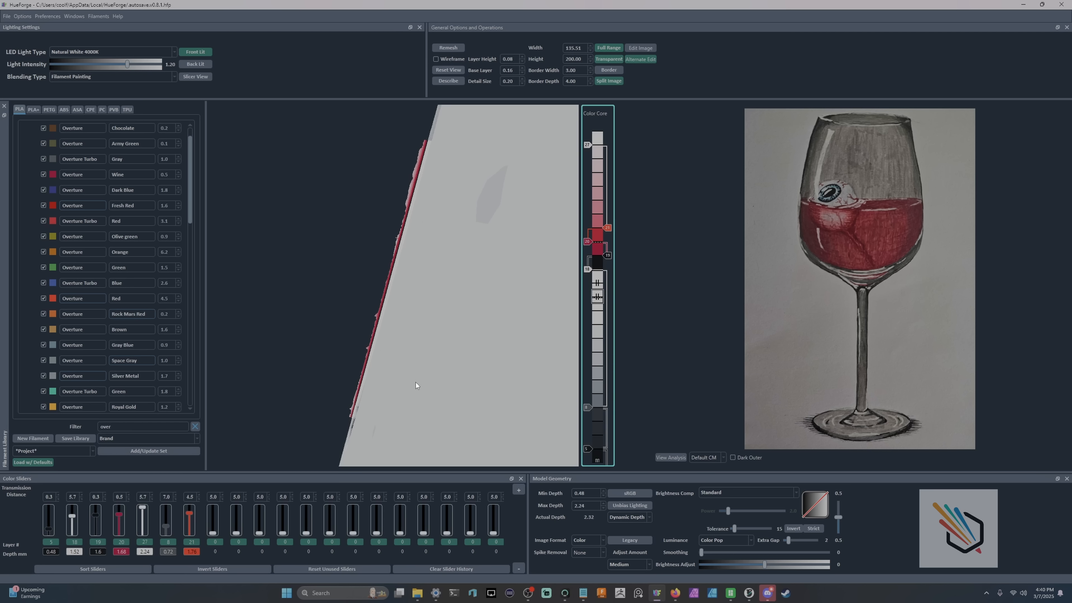
pyautogui.moveTo(415, 382); pyautogui.dragTo(414, 336)
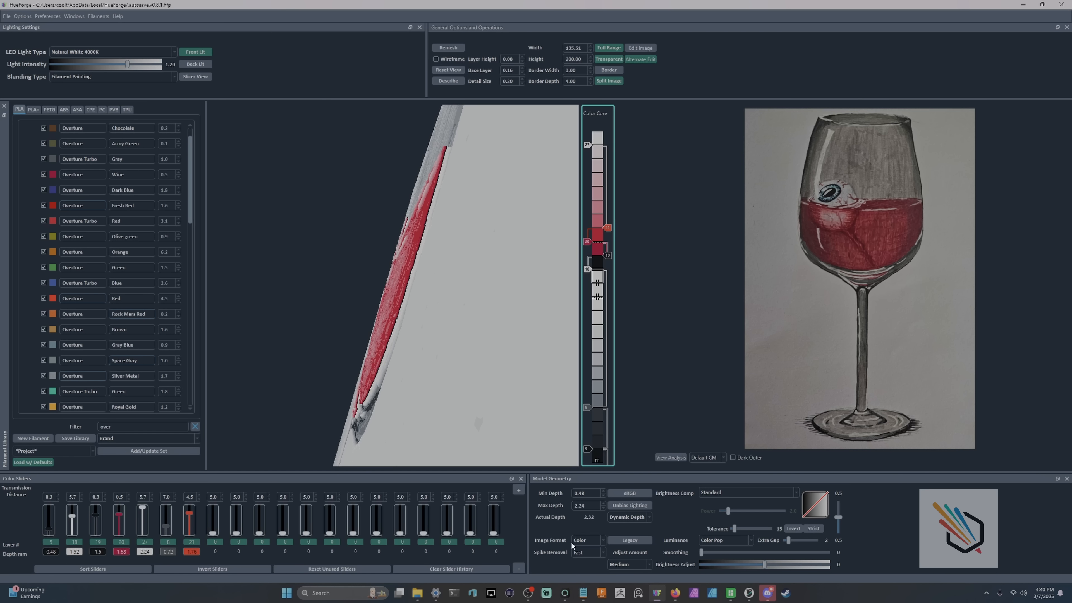
pyautogui.moveTo(528, 443); pyautogui.dragTo(447, 377)
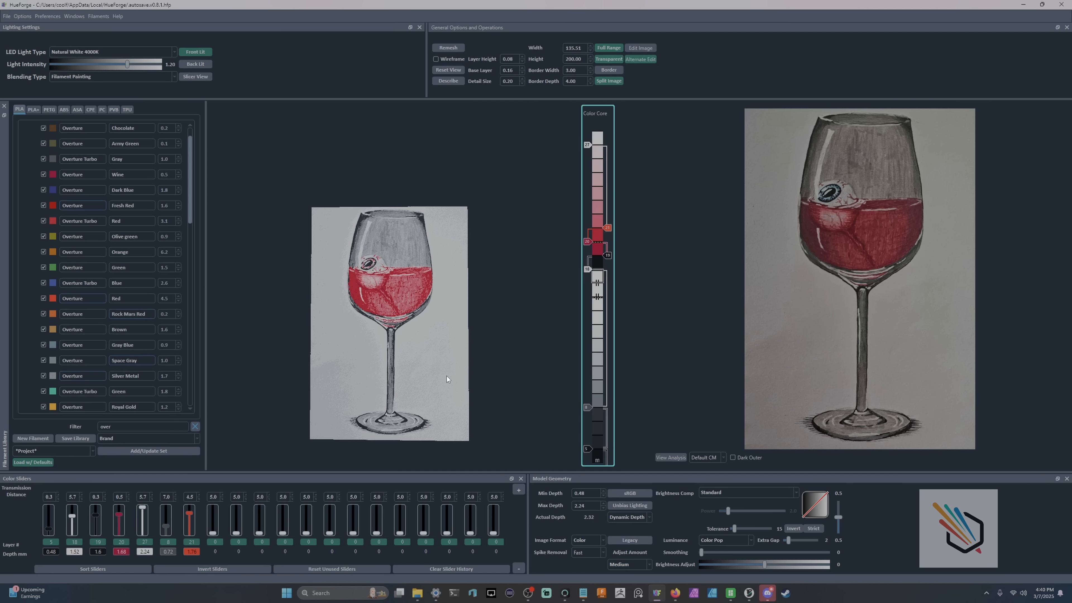
pyautogui.moveTo(446, 359); pyautogui.dragTo(449, 326)
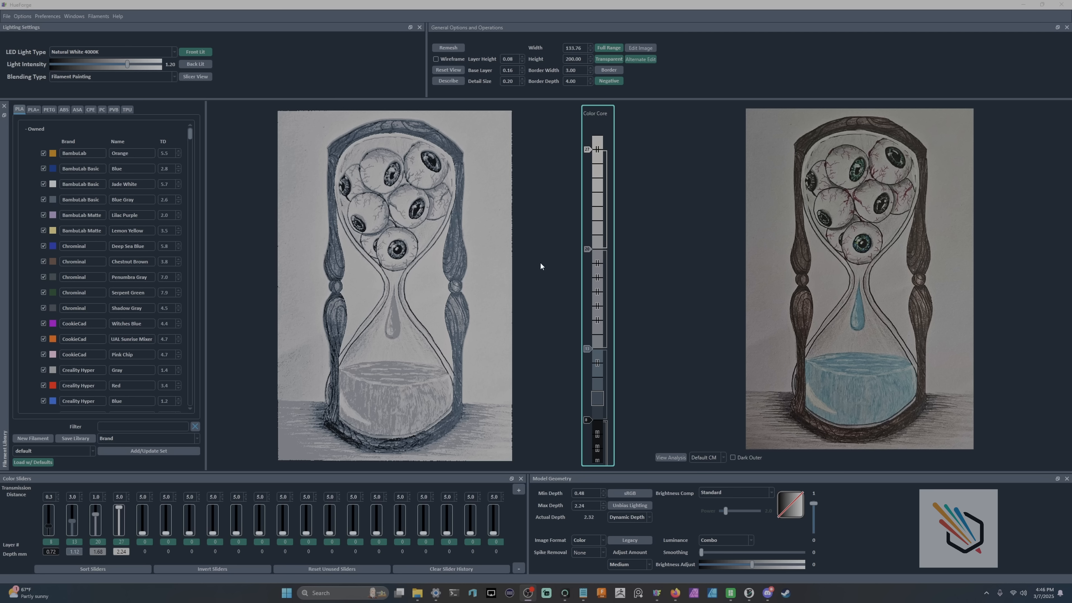
# Step: Switch the hourglass model's Luminance method to Color Match and make the Mesh Core the active core
pyautogui.moveTo(494, 270); pyautogui.dragTo(491, 271)
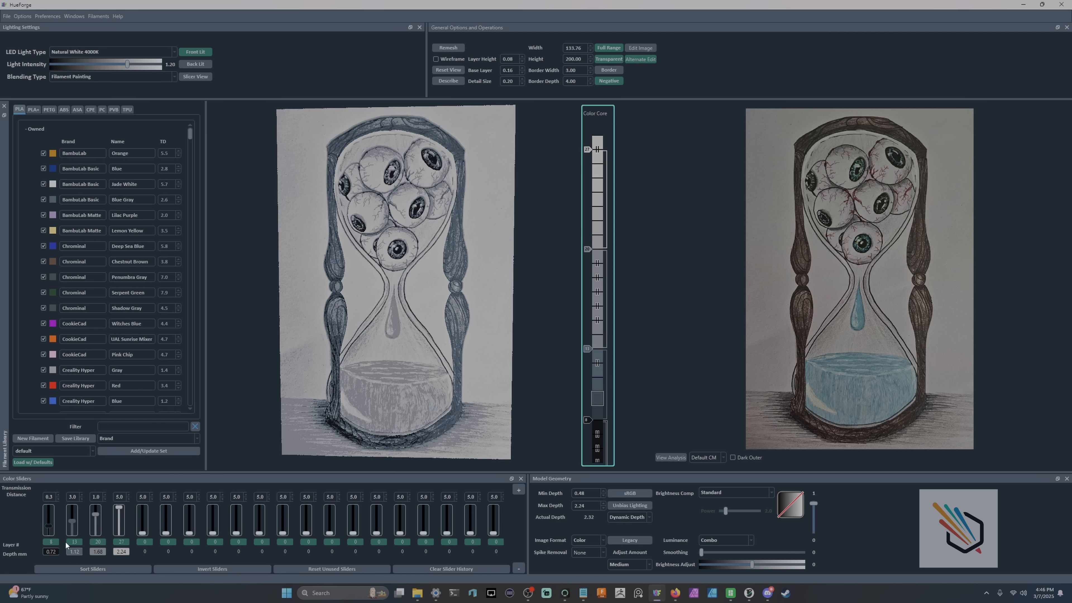
pyautogui.click(709, 541)
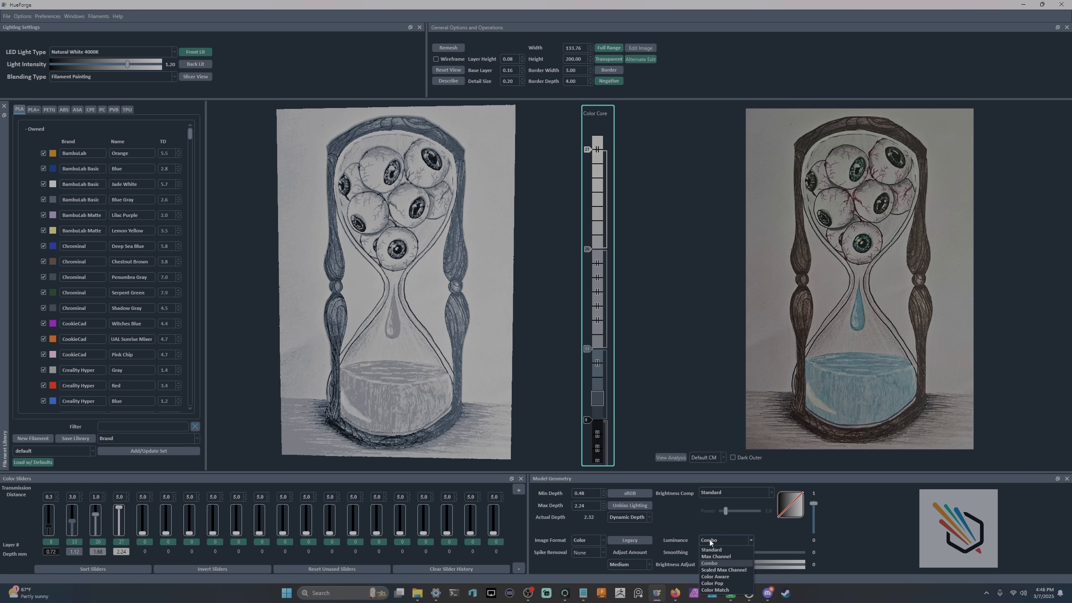
pyautogui.click(715, 590)
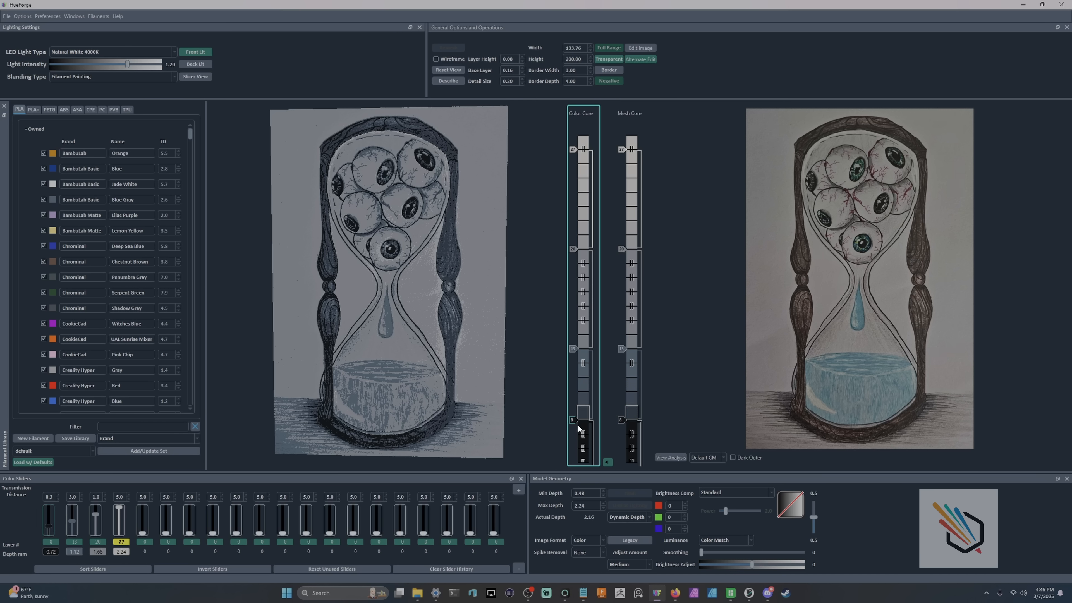
pyautogui.click(631, 223)
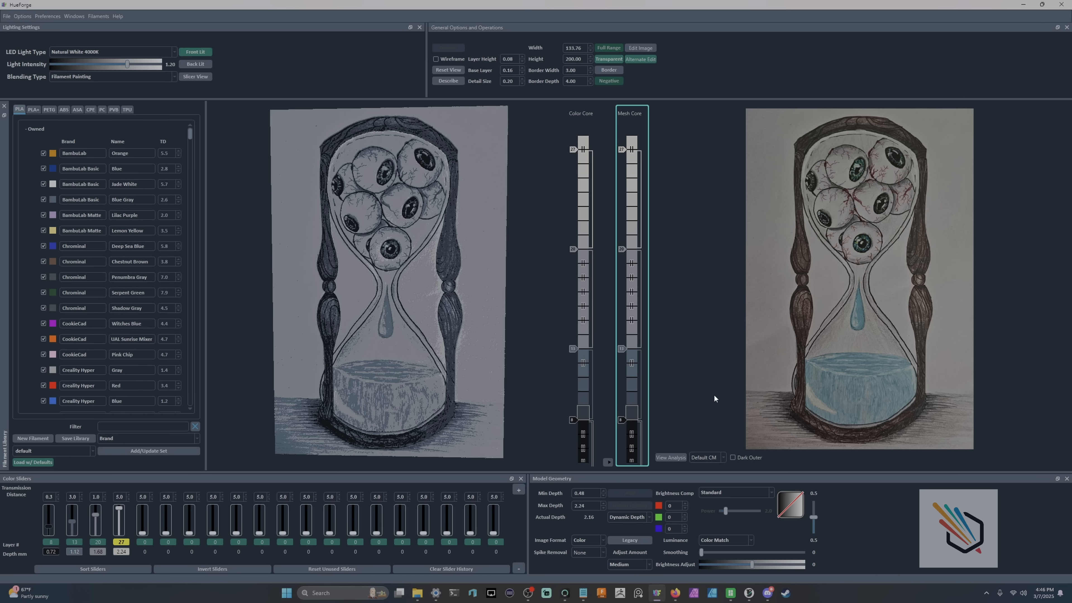
# Step: Examine the hourglass model's relief from the side and the front and compare it with the source drawing
pyautogui.moveTo(800, 327)
pyautogui.moveTo(484, 245); pyautogui.dragTo(401, 207)
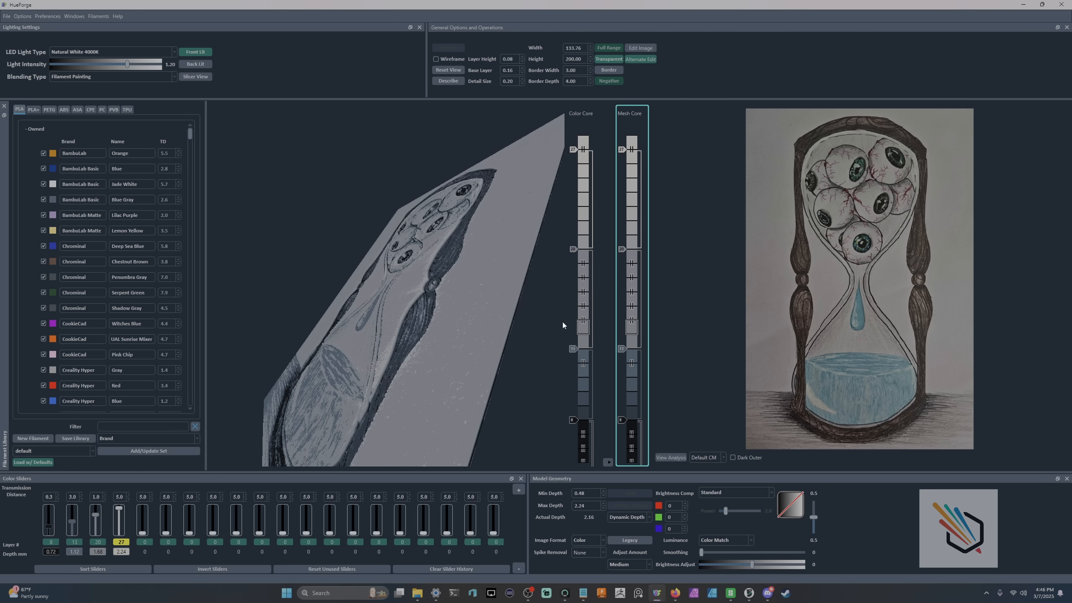
pyautogui.moveTo(473, 300); pyautogui.dragTo(545, 318)
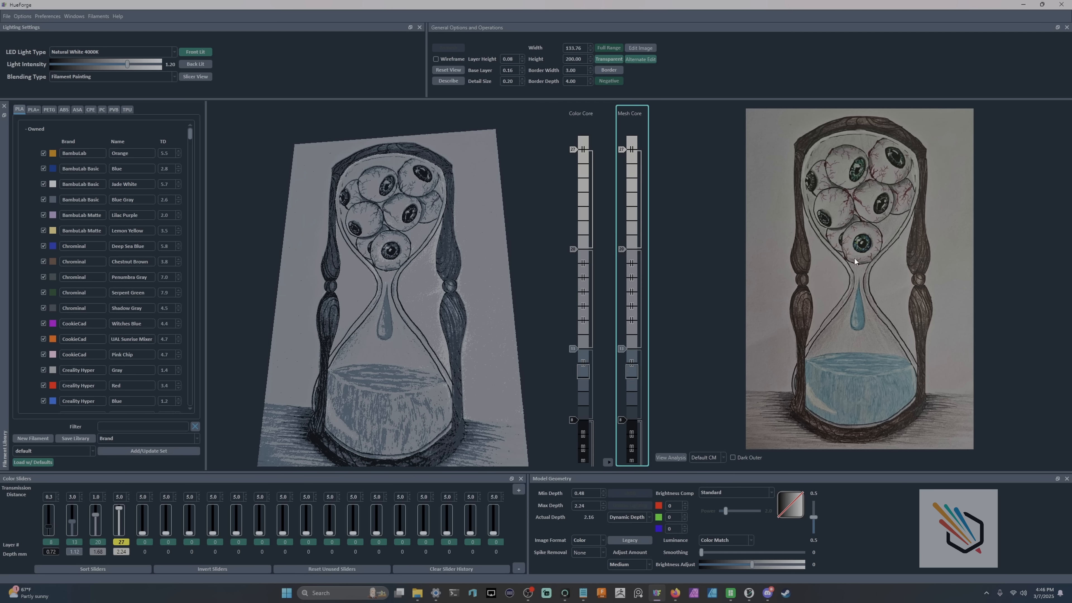
pyautogui.moveTo(508, 307); pyautogui.dragTo(513, 326)
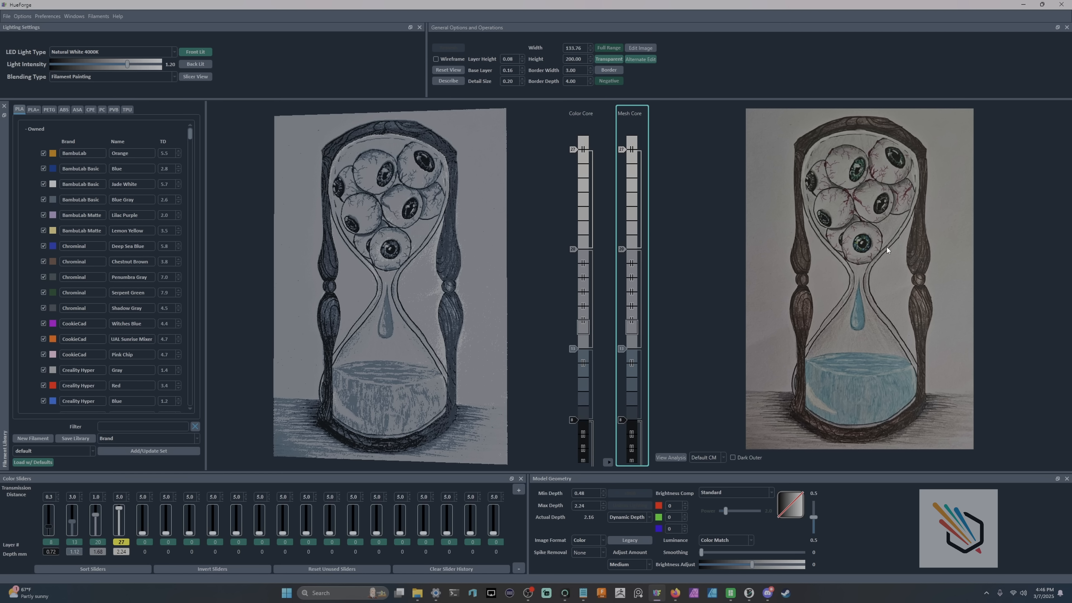
pyautogui.moveTo(889, 244)
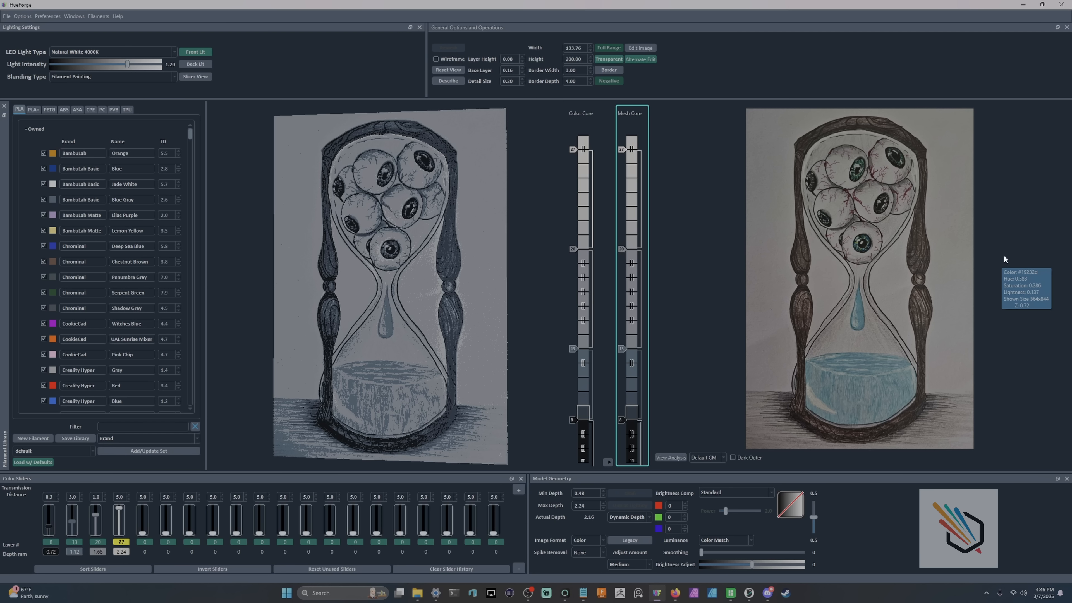
# Step: Disable the four original color sliders for the Mesh Core and raise Brightness Adjust to 0.12
pyautogui.click(73, 542)
pyautogui.click(98, 542)
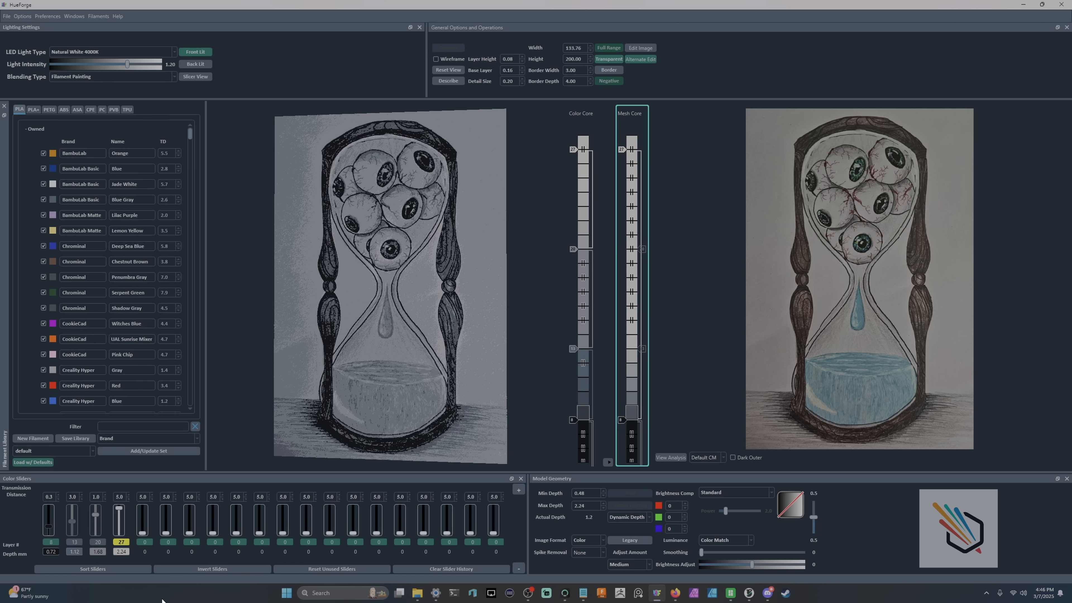
pyautogui.click(121, 542)
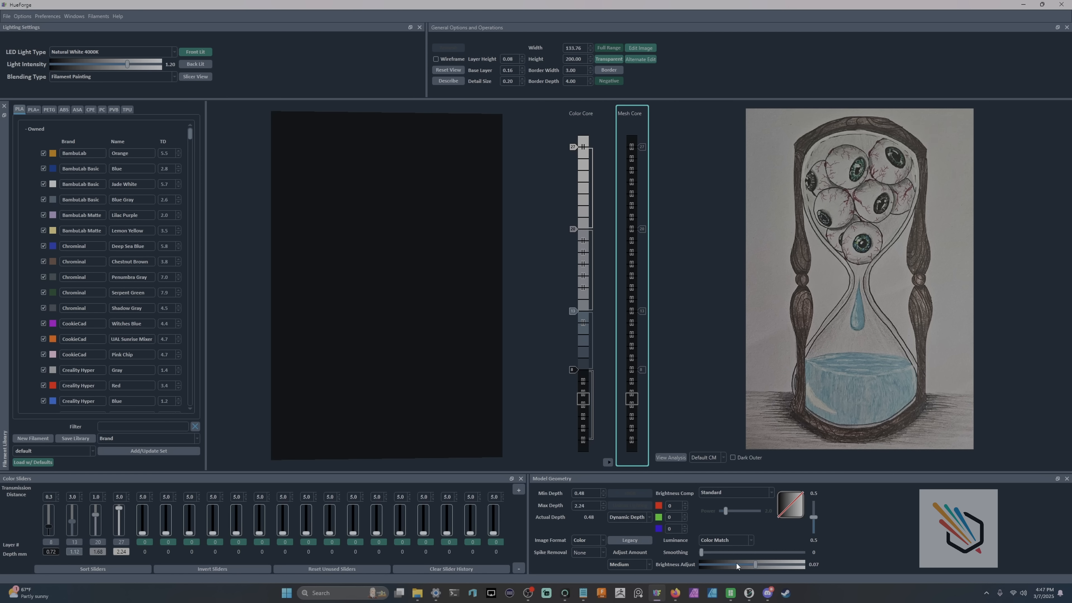
pyautogui.scroll(2, 736, 563)
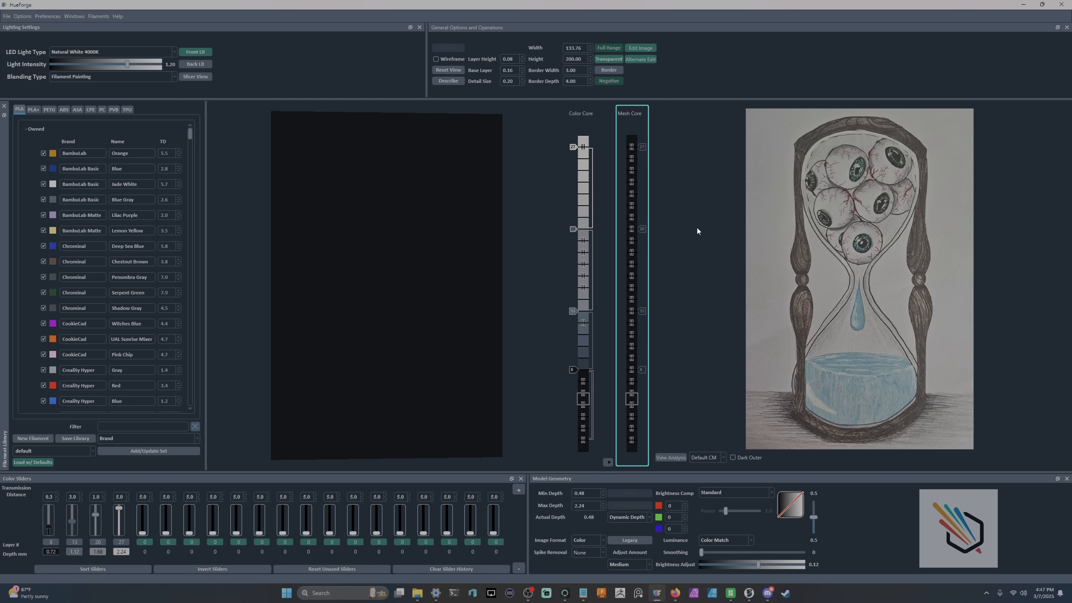
pyautogui.moveTo(697, 228)
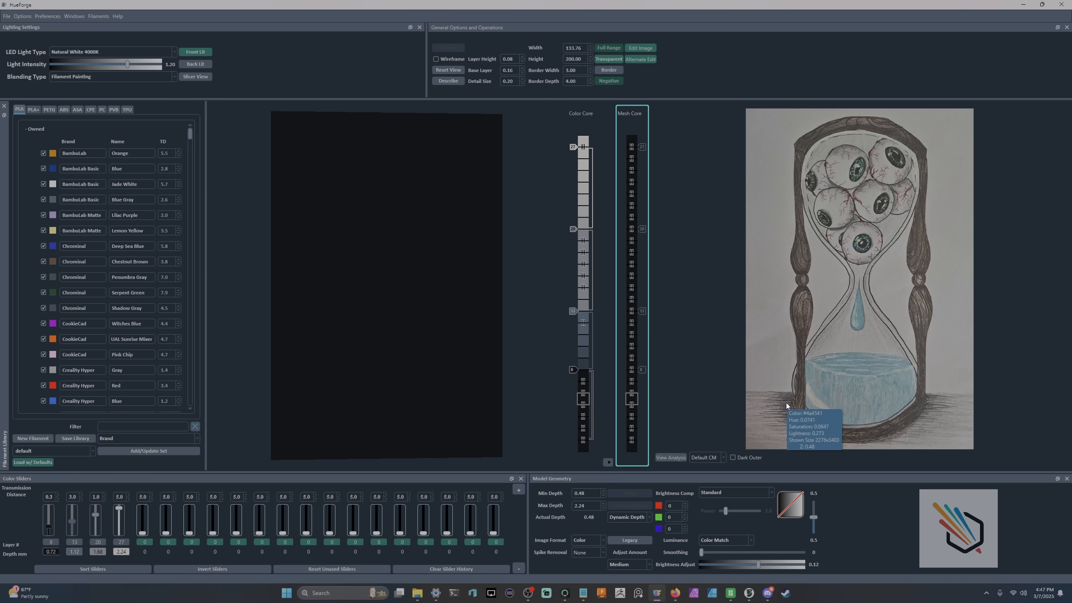
# Step: Add a brown sampled from the drawing to the Mesh Core at 0.72 mm and re-enable the black slider at 0.56 mm
pyautogui.click(631, 383)
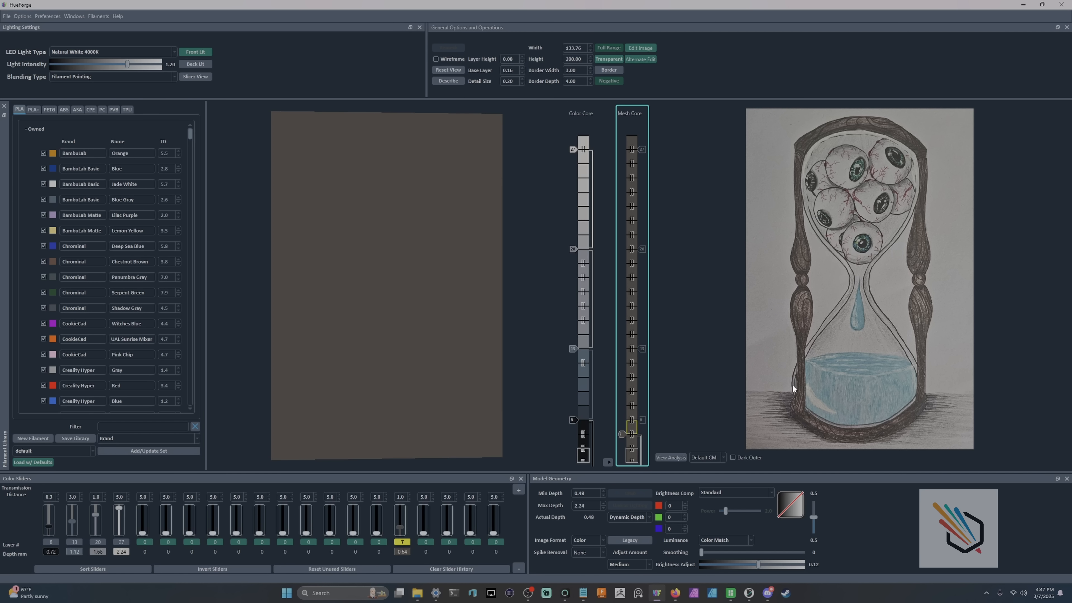
pyautogui.click(55, 533)
pyautogui.scroll(-1, 50, 525)
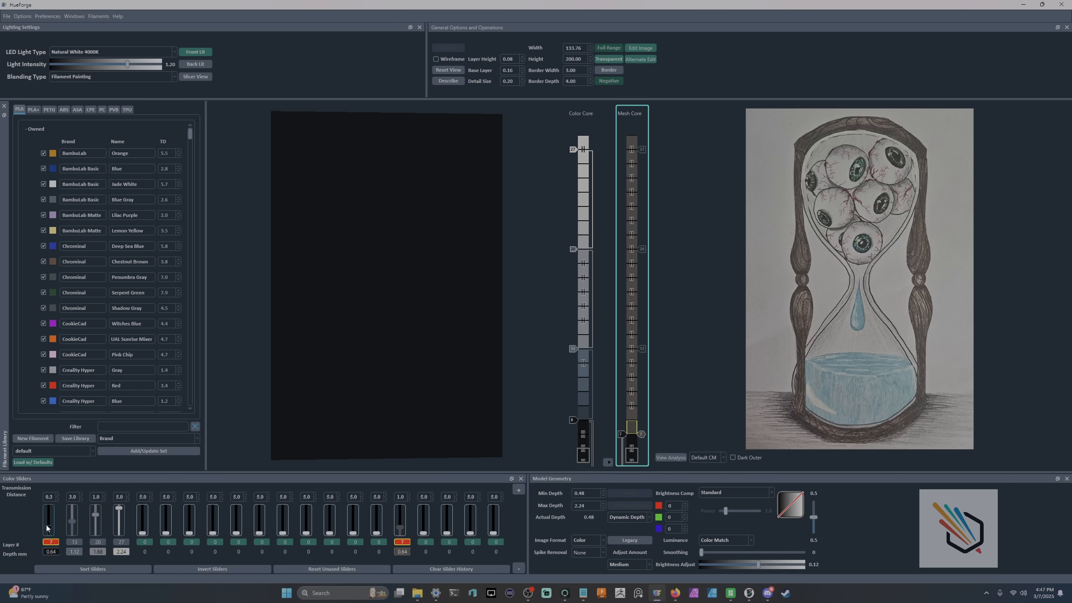
pyautogui.scroll(-1, 46, 520)
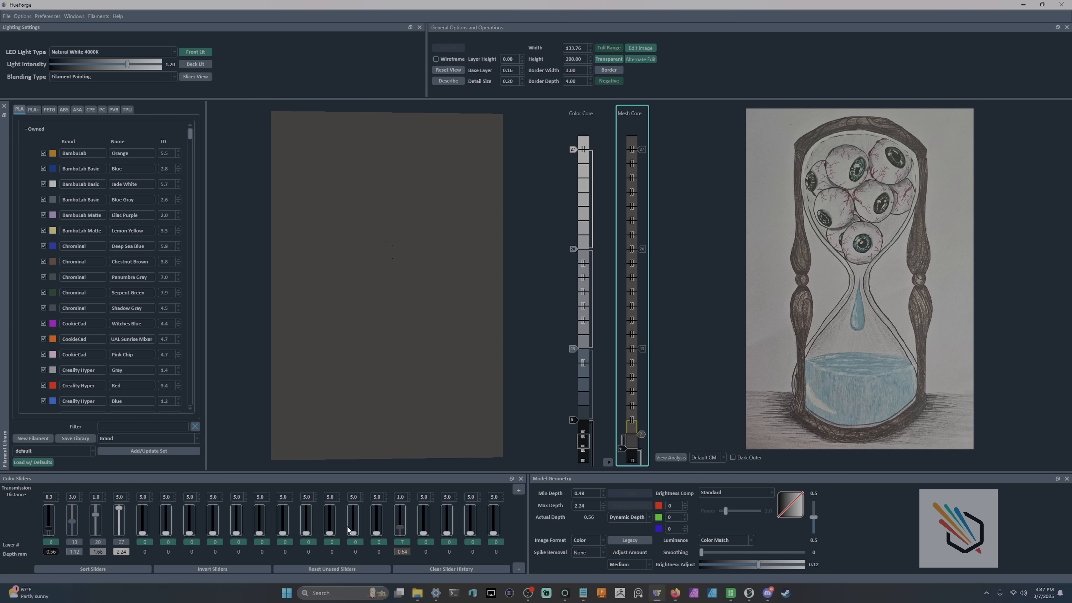
pyautogui.scroll(3, 400, 522)
pyautogui.scroll(-2, 400, 521)
# Step: Add the hourglass frame's dark brown at 0.96 mm and the light background gray at 0.56 mm to the Mesh Core, with black at 0.64 mm
pyautogui.moveTo(799, 317); pyautogui.dragTo(623, 402)
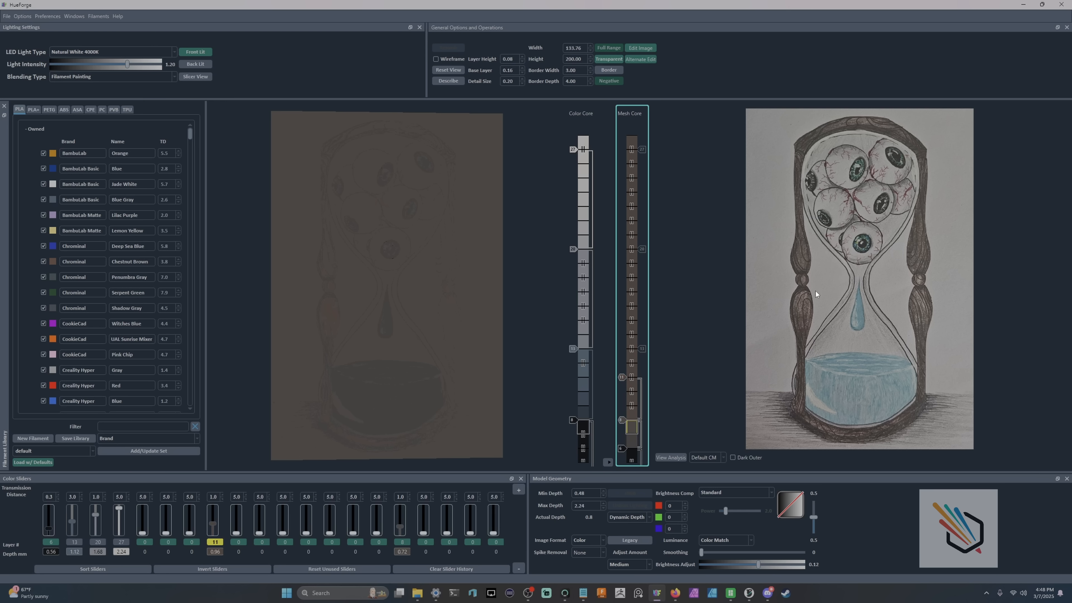
pyautogui.moveTo(817, 294); pyautogui.dragTo(626, 354)
pyautogui.moveTo(627, 423)
pyautogui.mouseDown()
pyautogui.moveTo(630, 445)
pyautogui.moveTo(640, 432)
pyautogui.mouseUp()
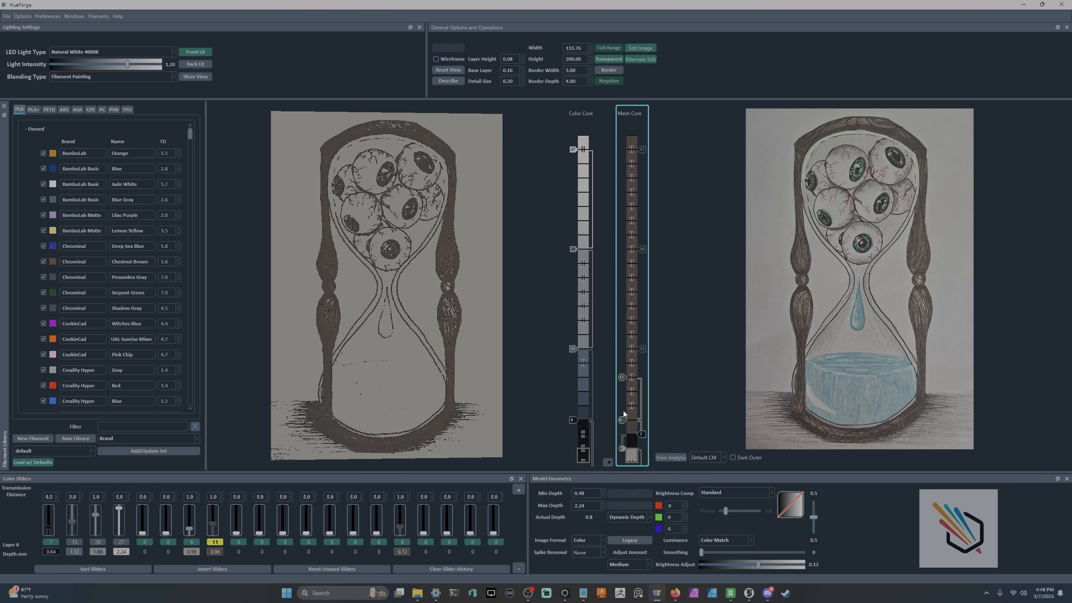
# Step: Raise the frame brown slider to 1.12 mm and the other brown and the black sliders to 0.88 mm
pyautogui.scroll(2, 622, 416)
pyautogui.scroll(1, 644, 378)
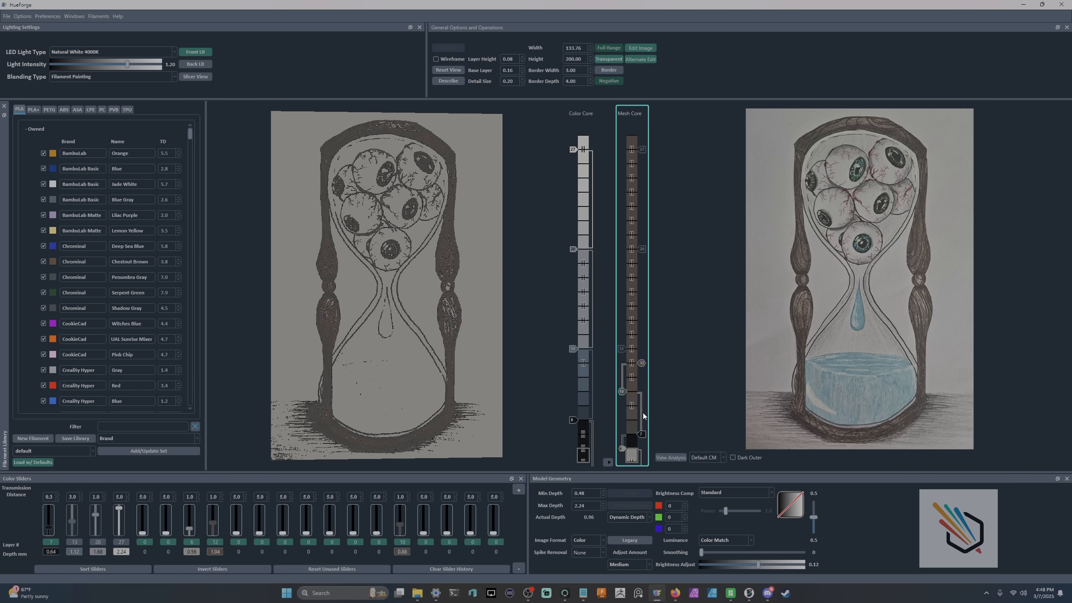
pyautogui.scroll(2, 640, 435)
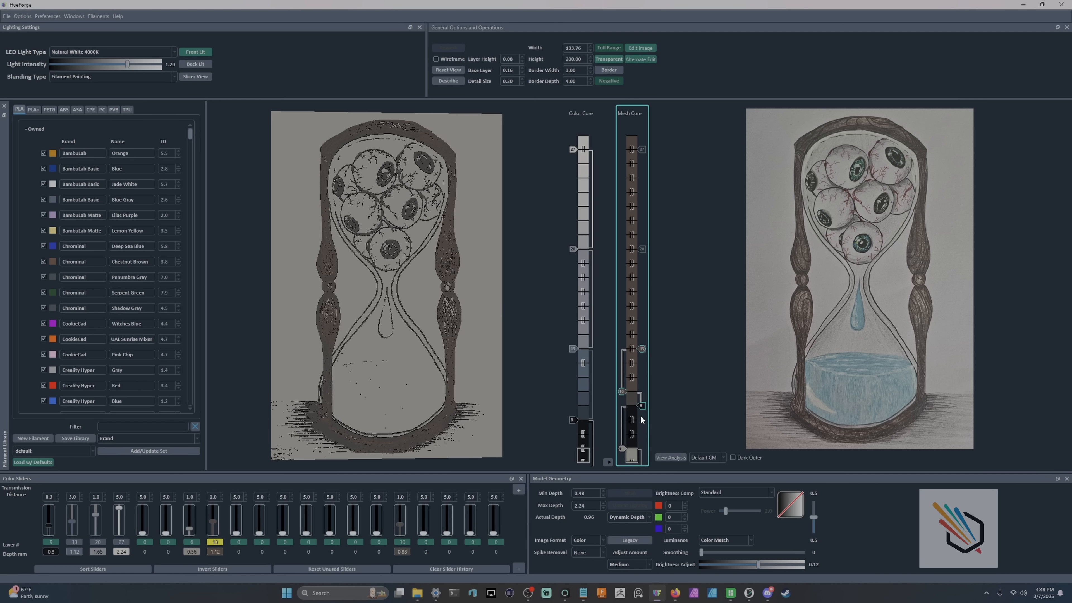
pyautogui.scroll(2, 640, 403)
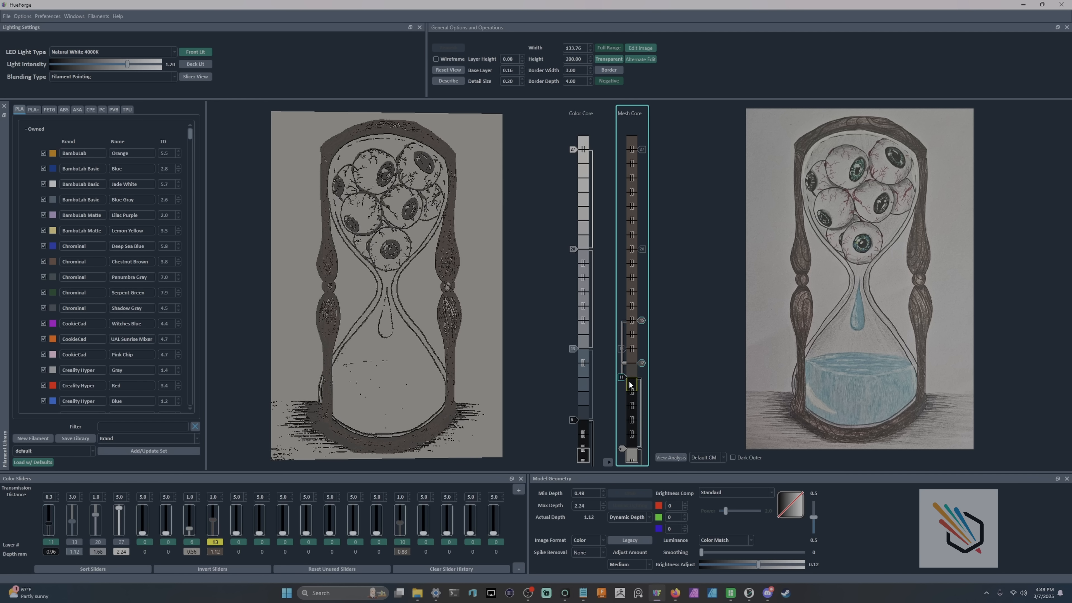
pyautogui.click(626, 361)
pyautogui.click(640, 376)
pyautogui.scroll(-1, 646, 397)
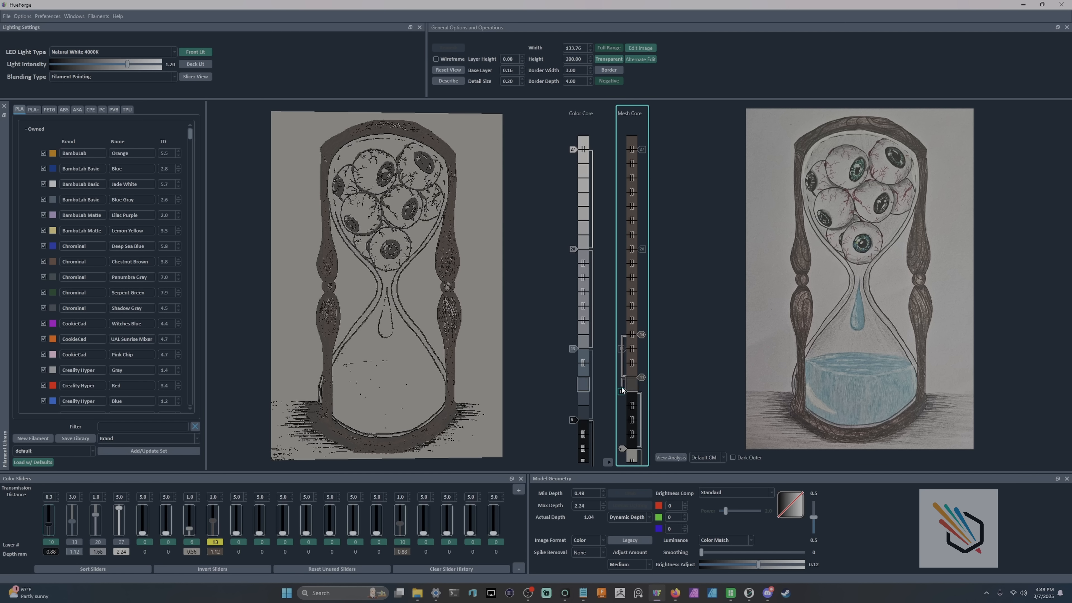
# Step: Add two more light background grays sampled from the drawing to the Mesh Core, at 0.8 mm and 0.56 mm
pyautogui.moveTo(622, 449); pyautogui.dragTo(619, 428)
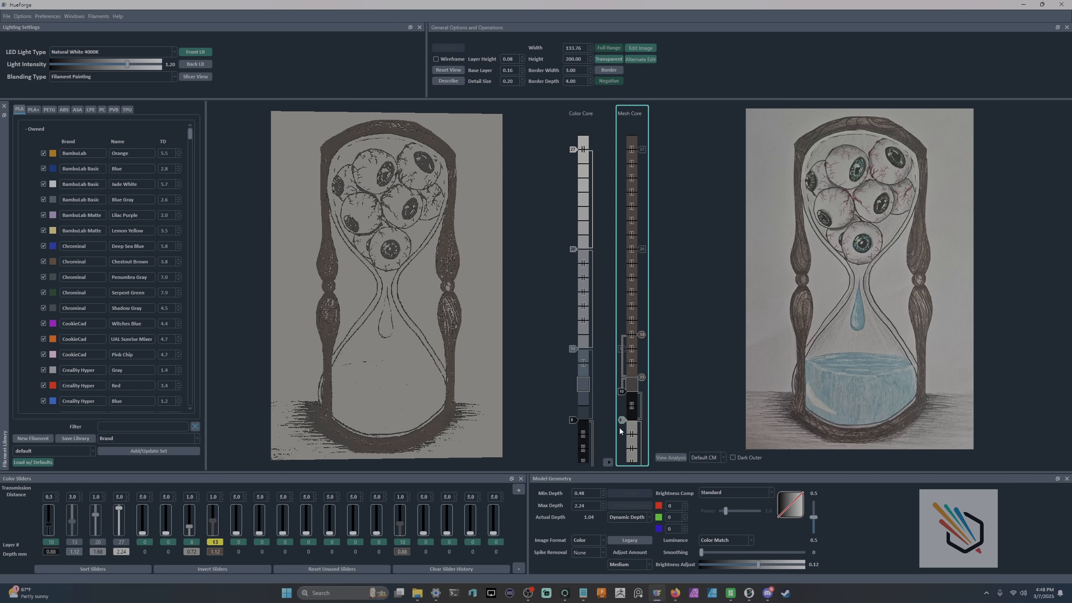
pyautogui.scroll(-2, 618, 426)
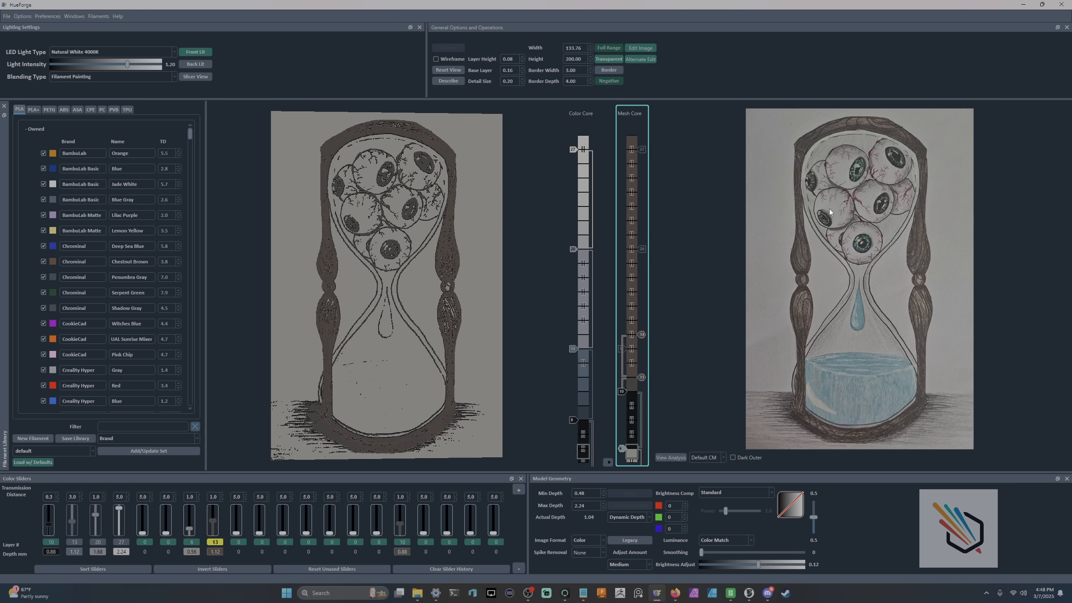
pyautogui.click(633, 427)
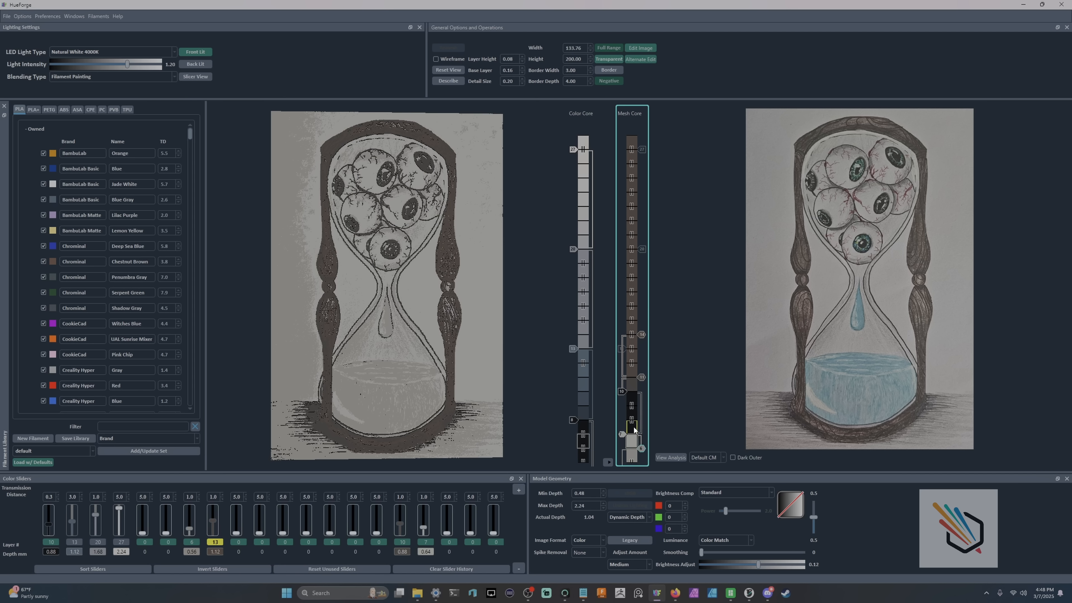
pyautogui.moveTo(621, 434); pyautogui.dragTo(621, 419)
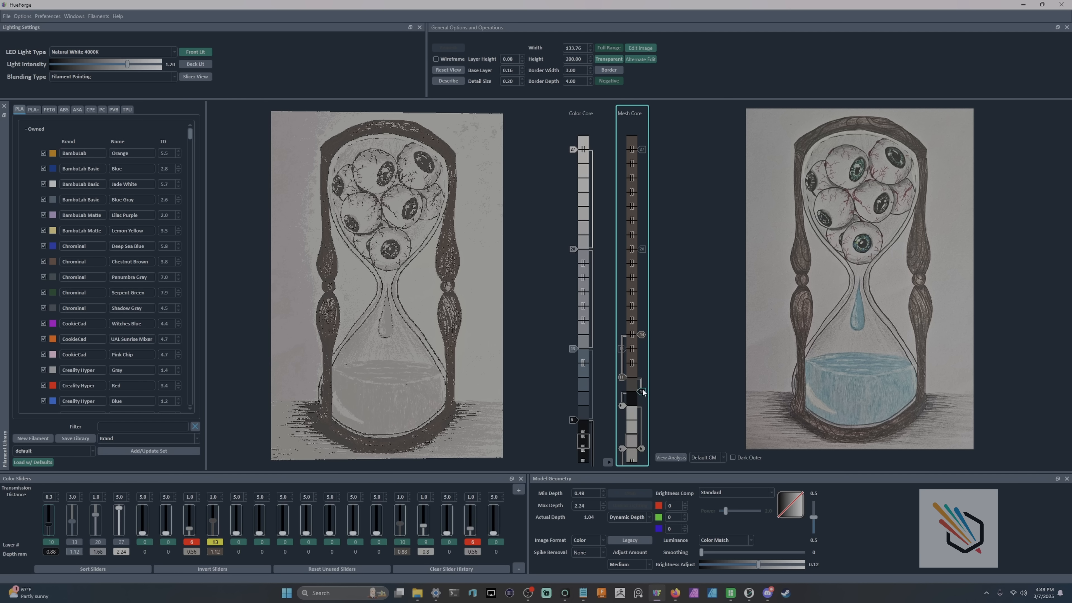
# Step: Raise the black slider to 1.04 mm and two light gray sliders to 0.72 mm and 0.88 mm, comparing with the drawing's background colors
pyautogui.scroll(1, 642, 390)
pyautogui.scroll(1, 639, 373)
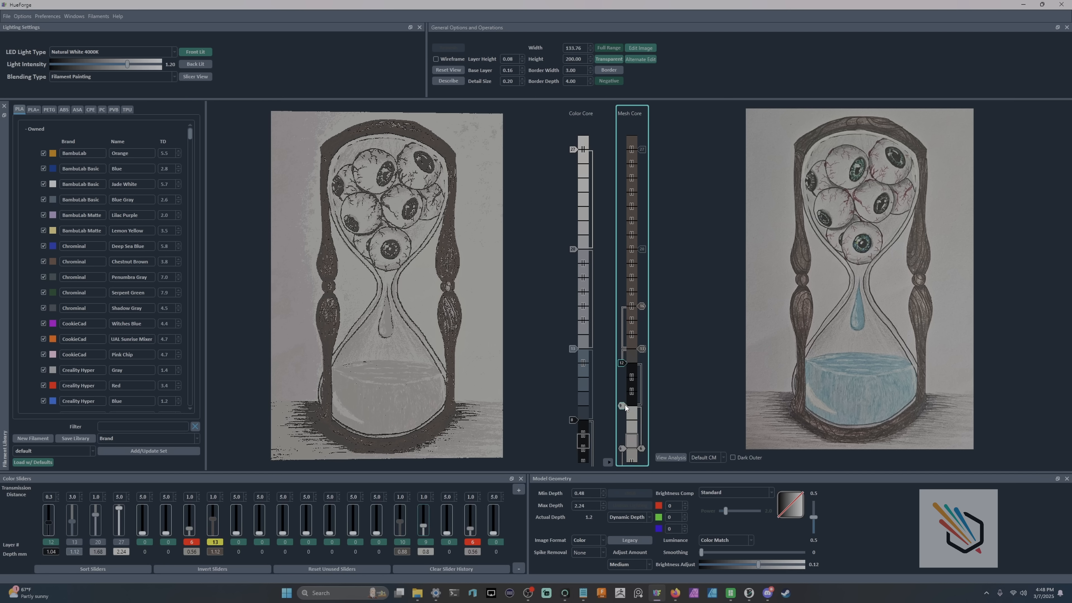
pyautogui.scroll(1, 625, 405)
pyautogui.scroll(1, 643, 449)
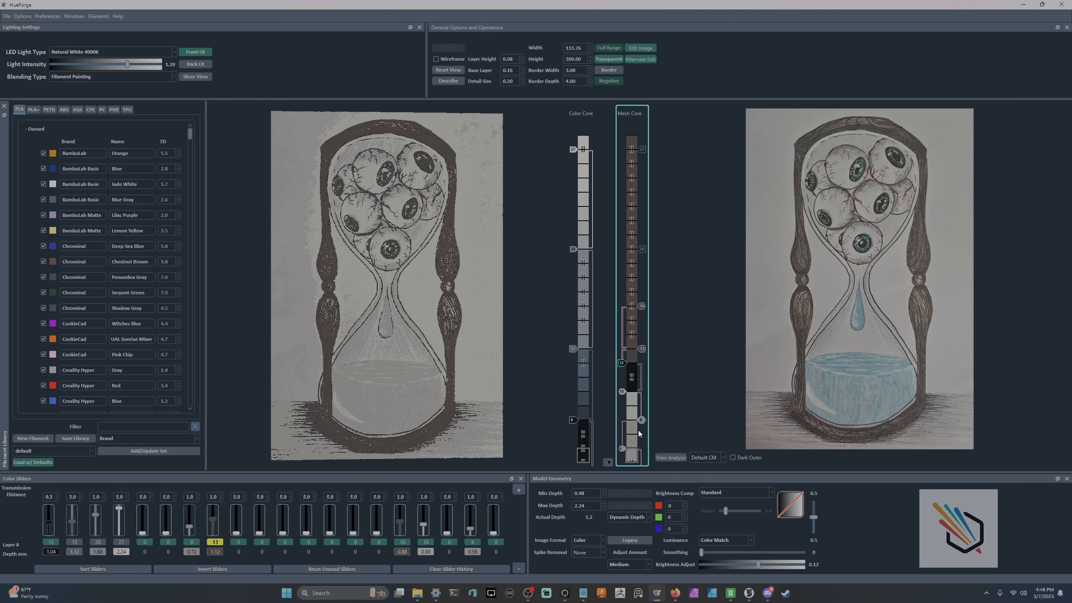
pyautogui.scroll(1, 638, 430)
pyautogui.moveTo(782, 343)
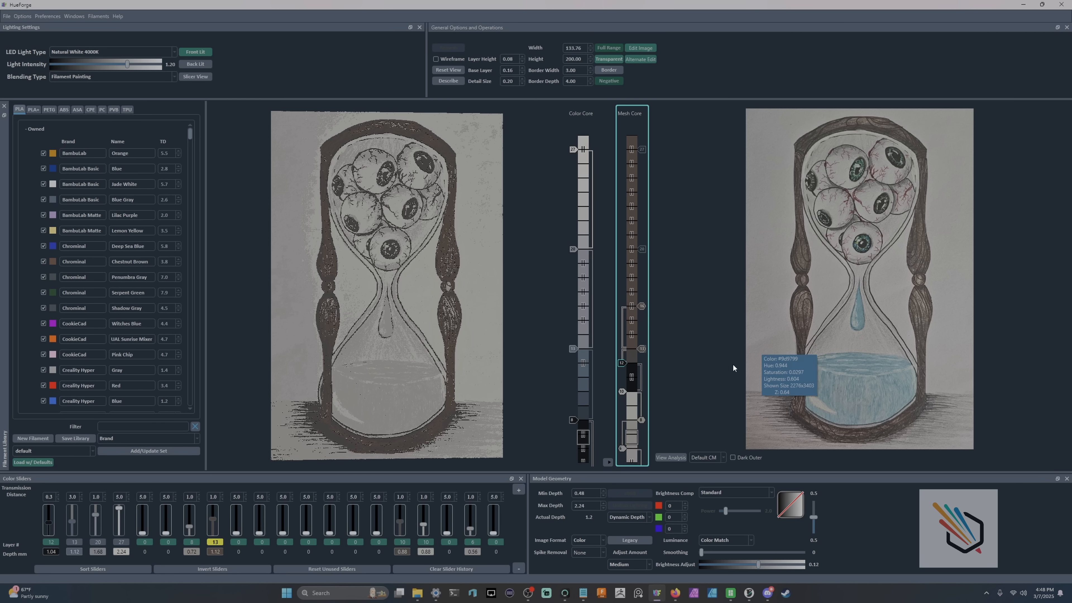
pyautogui.click(631, 389)
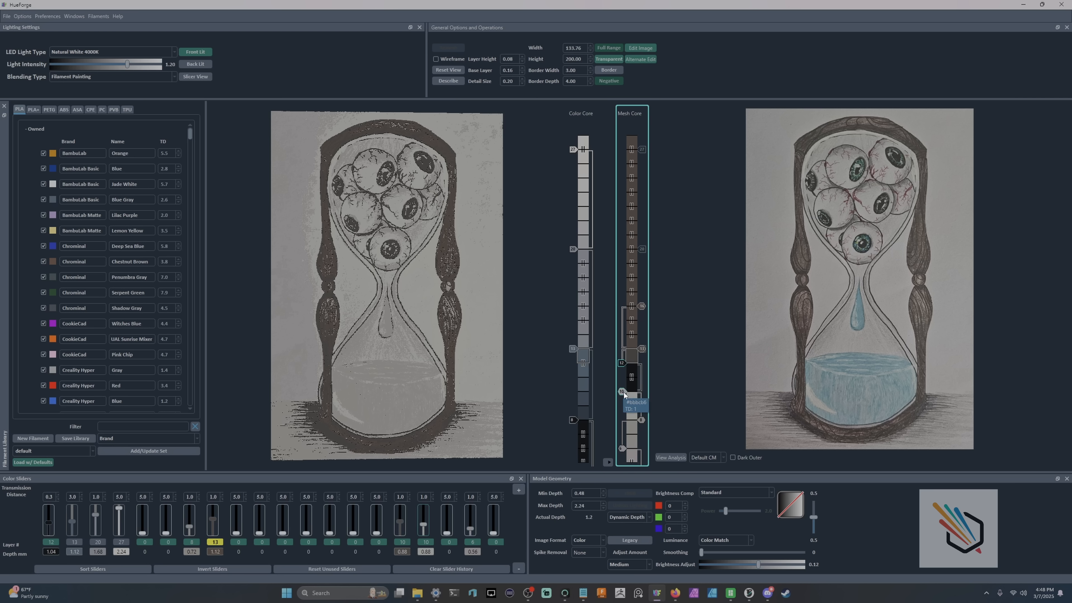
pyautogui.moveTo(771, 357)
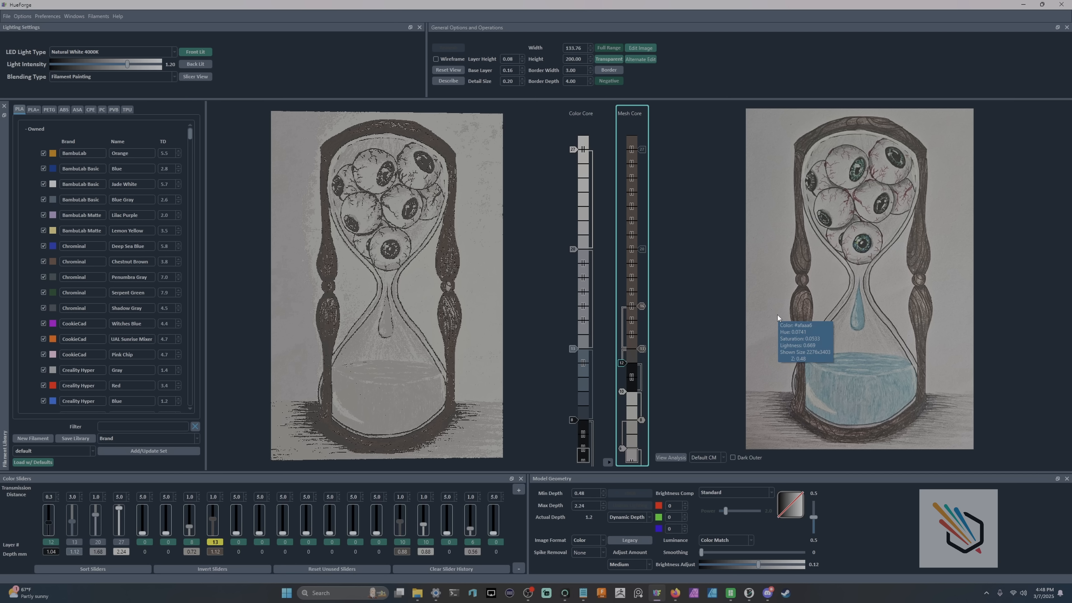
# Step: Lower the lower light gray slider to 0.64 mm and switch it off, comparing the preview with each light gray disabled
pyautogui.moveTo(777, 315)
pyautogui.mouseDown()
pyautogui.moveTo(755, 267)
pyautogui.moveTo(763, 304)
pyautogui.mouseUp()
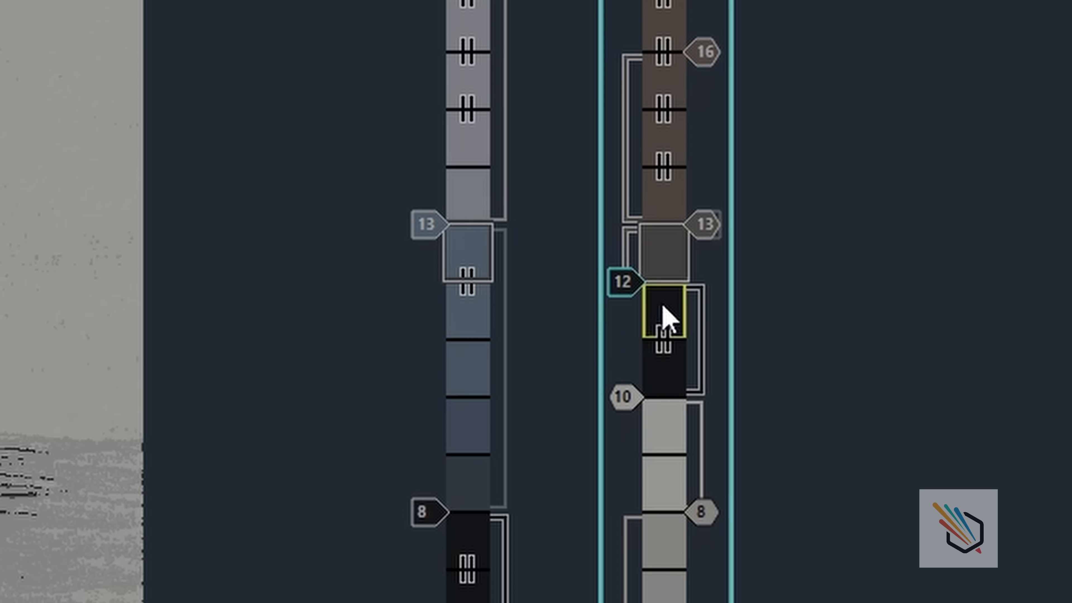
pyautogui.moveTo(620, 308)
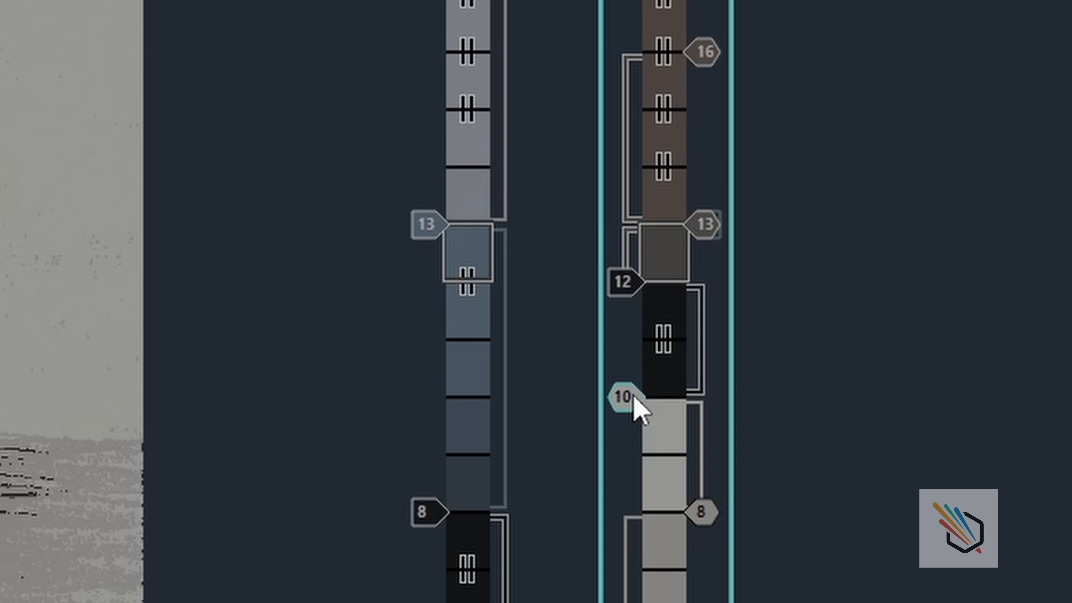
pyautogui.moveTo(634, 397)
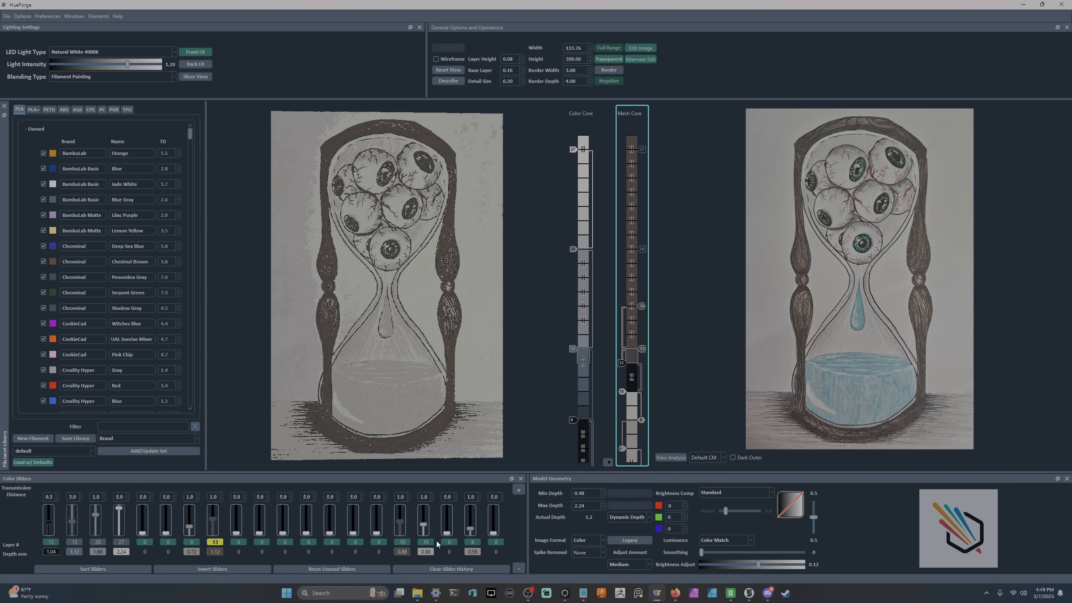
pyautogui.click(428, 542)
pyautogui.moveTo(642, 421)
pyautogui.mouseDown()
pyautogui.moveTo(646, 382)
pyautogui.moveTo(642, 433)
pyautogui.mouseUp()
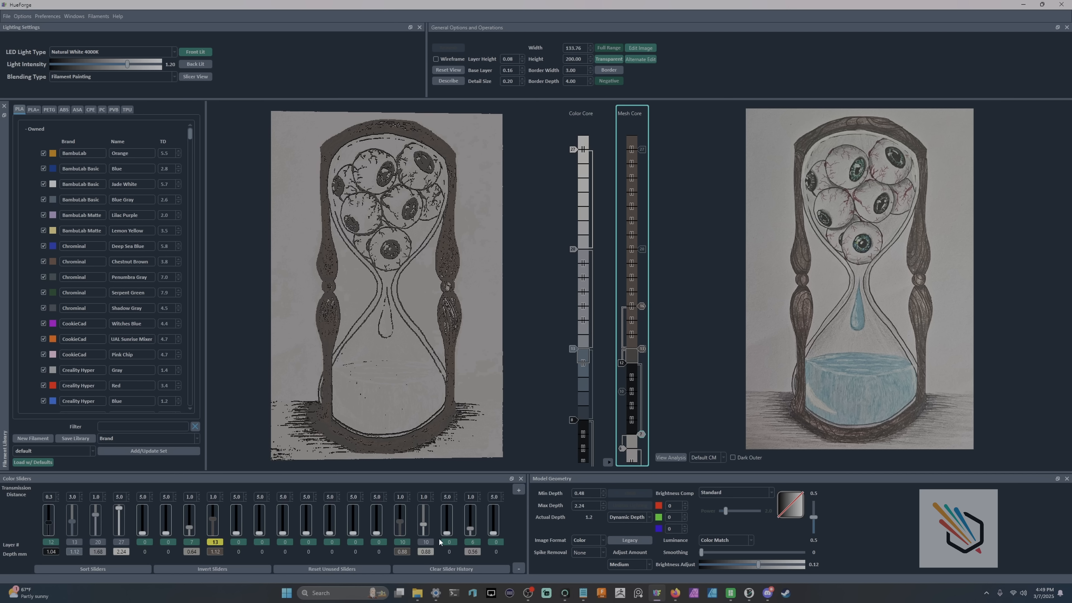
pyautogui.click(426, 542)
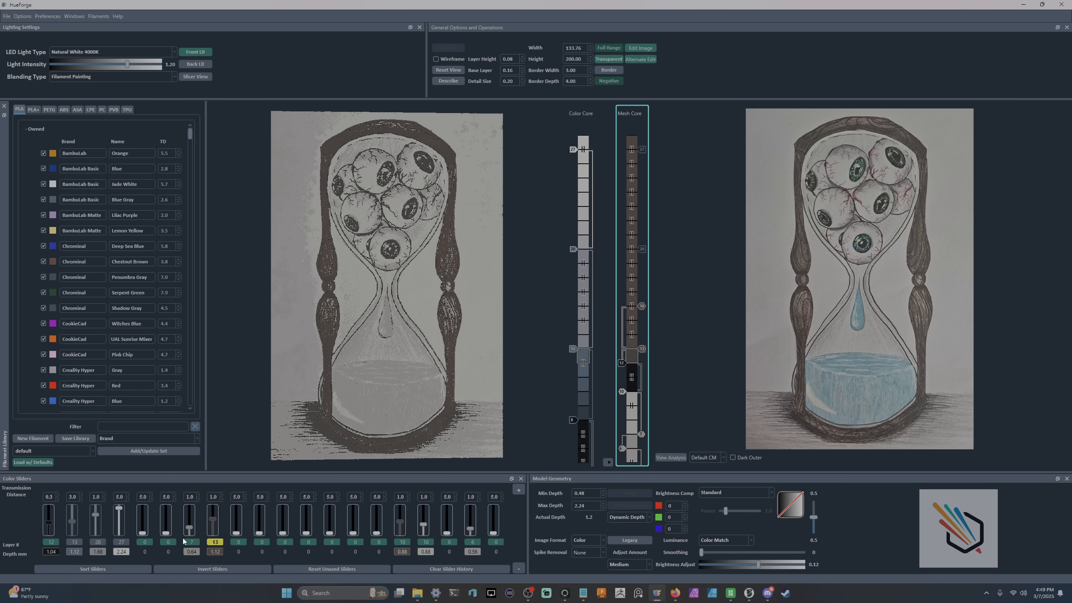
pyautogui.click(190, 540)
# Step: Try the remaining upper light gray slider at 0.96 mm with its transmission distance raised to 9.0
pyautogui.moveTo(624, 390); pyautogui.dragTo(626, 380)
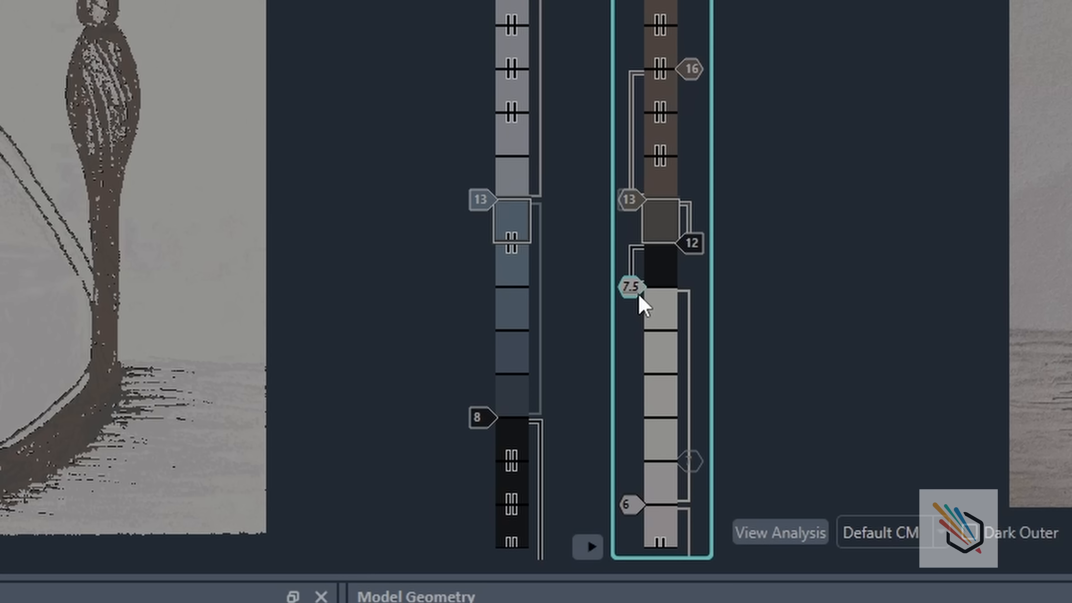
pyautogui.scroll(2, 624, 379)
pyautogui.scroll(1, 639, 297)
pyautogui.moveTo(635, 294)
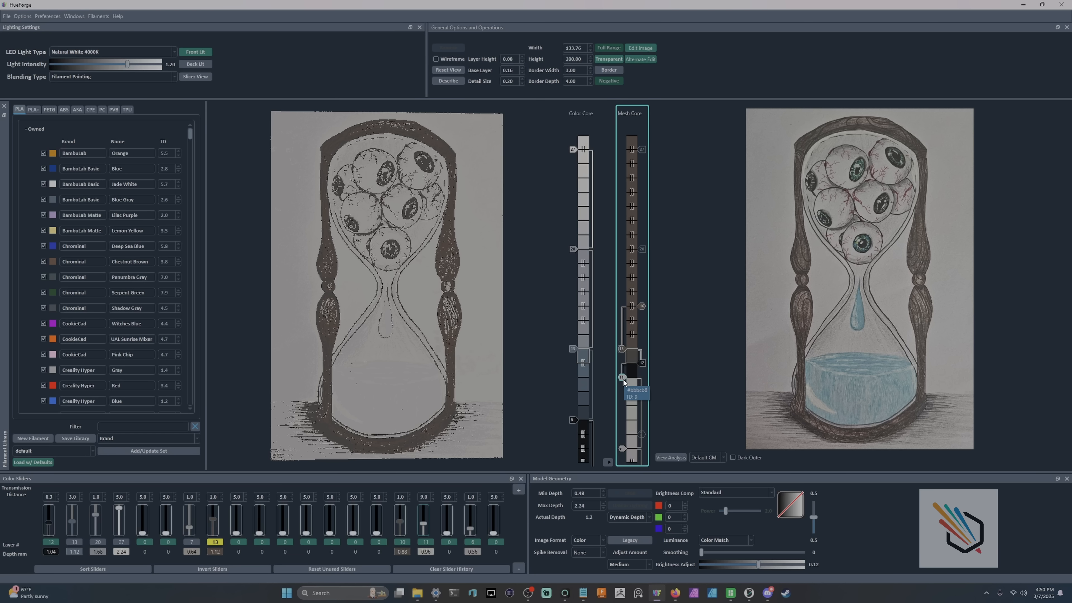
pyautogui.click(631, 371)
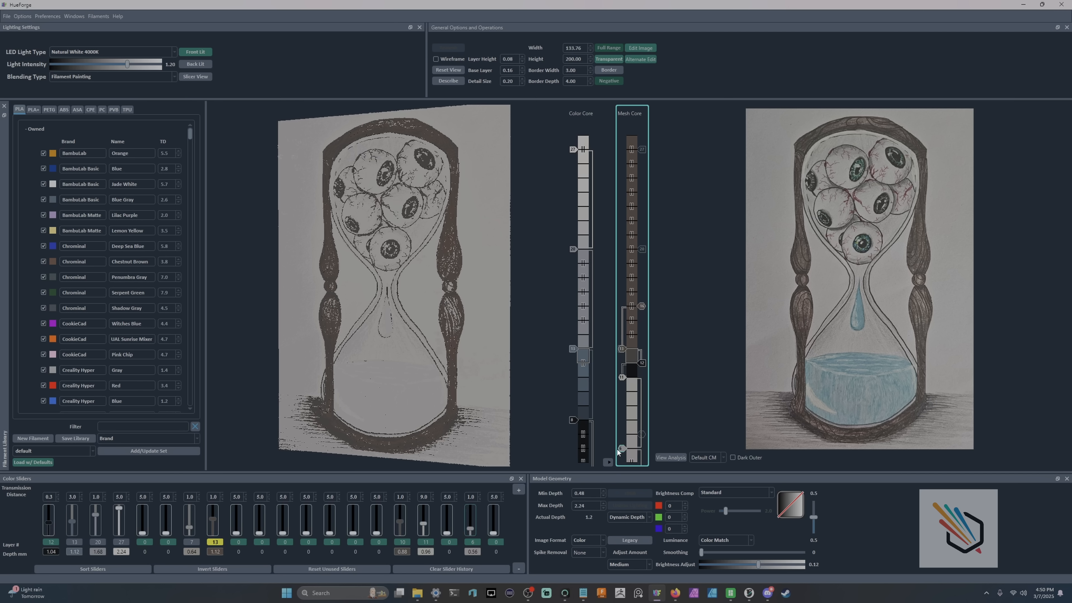
# Step: Replace the 0.56 mm gray in the Mesh Core with a darker brownish gray and lower the upper light gray's transmission distance to 3.5
pyautogui.click(632, 454)
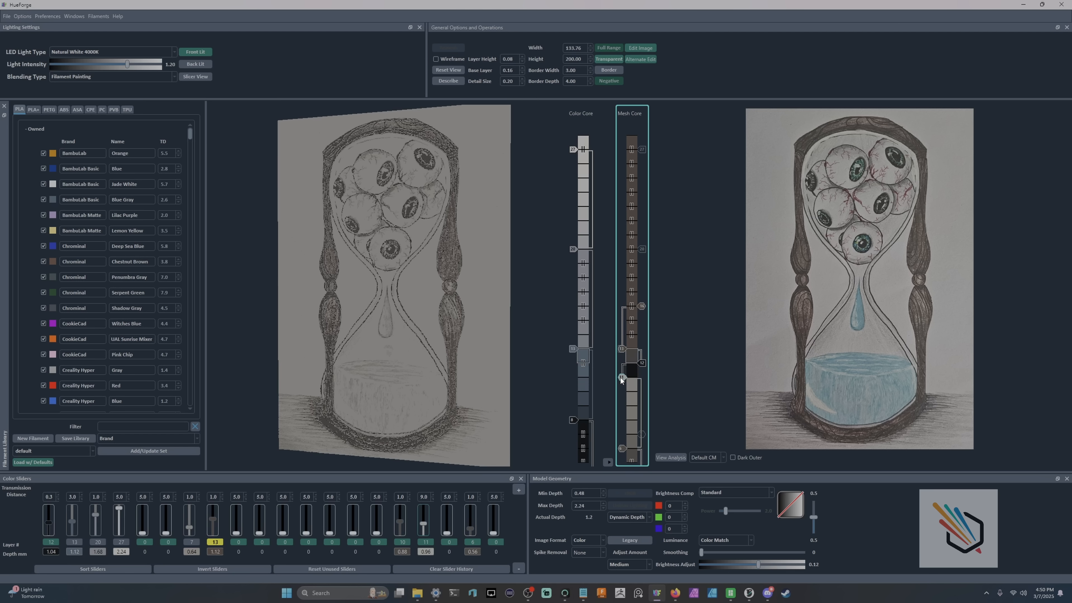
pyautogui.scroll(-3, 620, 378)
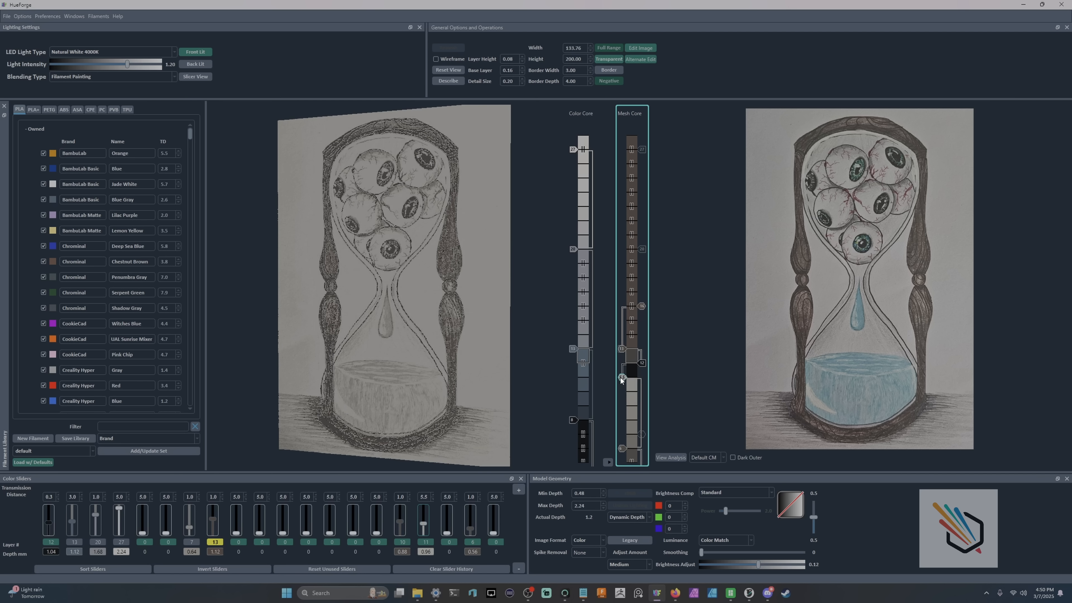
pyautogui.scroll(-1, 621, 377)
pyautogui.scroll(1, 623, 378)
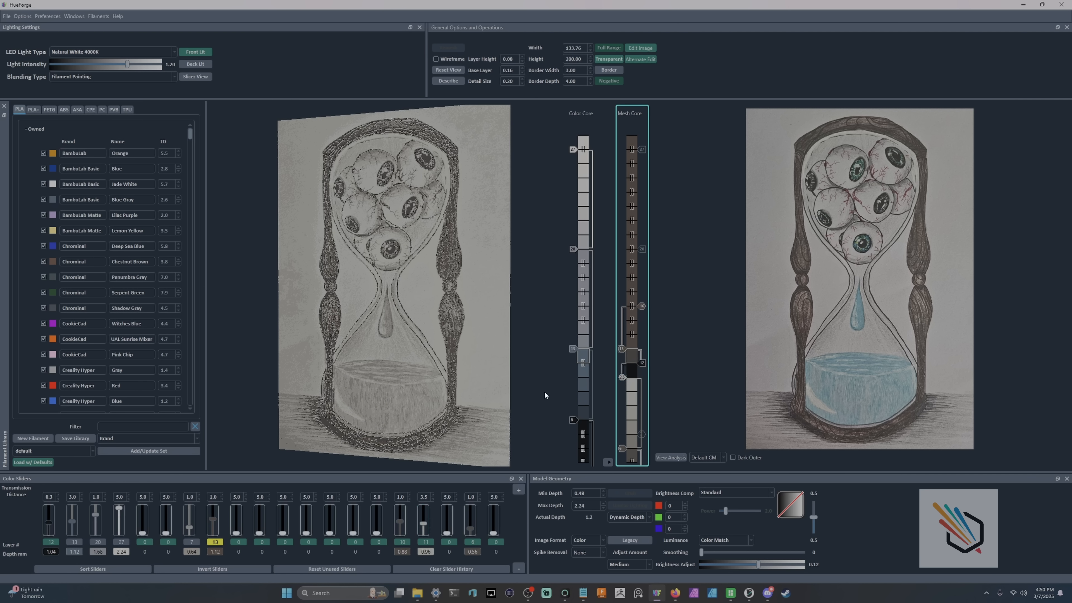
# Step: Set the light gray to transmission distance 3.0 at 0.88 mm, and lower the black slider to 0.96 mm and switch it off
pyautogui.moveTo(502, 390); pyautogui.dragTo(515, 386)
pyautogui.scroll(-1, 621, 374)
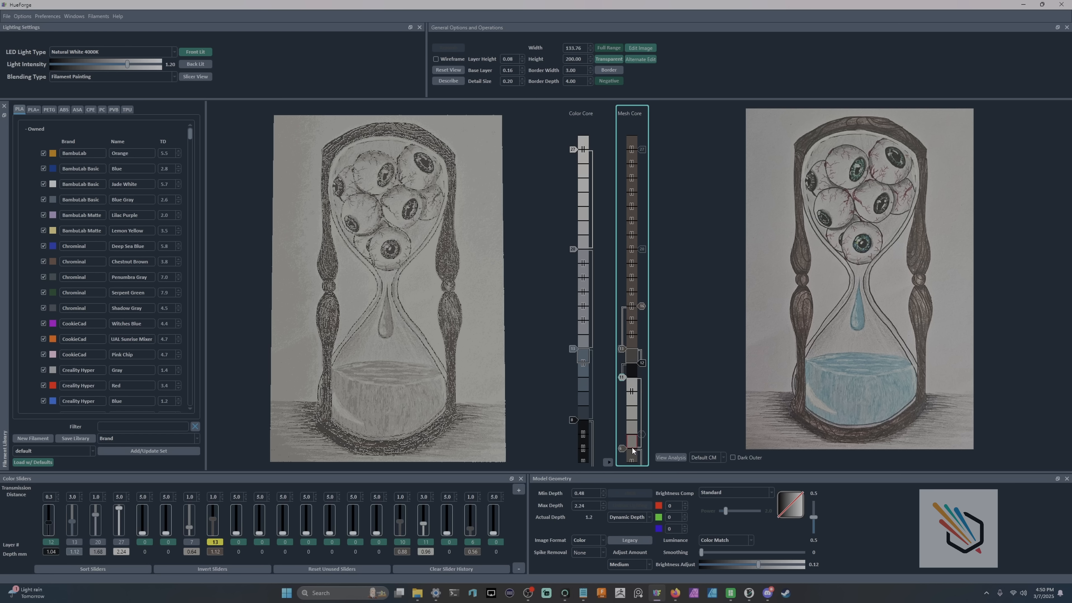
pyautogui.moveTo(623, 377); pyautogui.dragTo(627, 401)
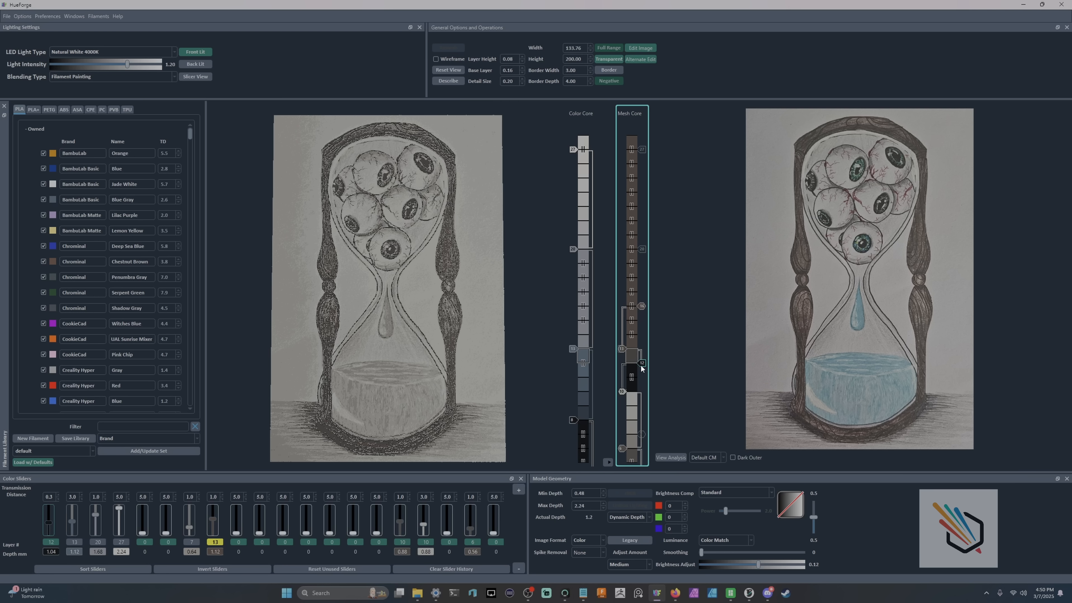
pyautogui.moveTo(640, 364); pyautogui.dragTo(642, 377)
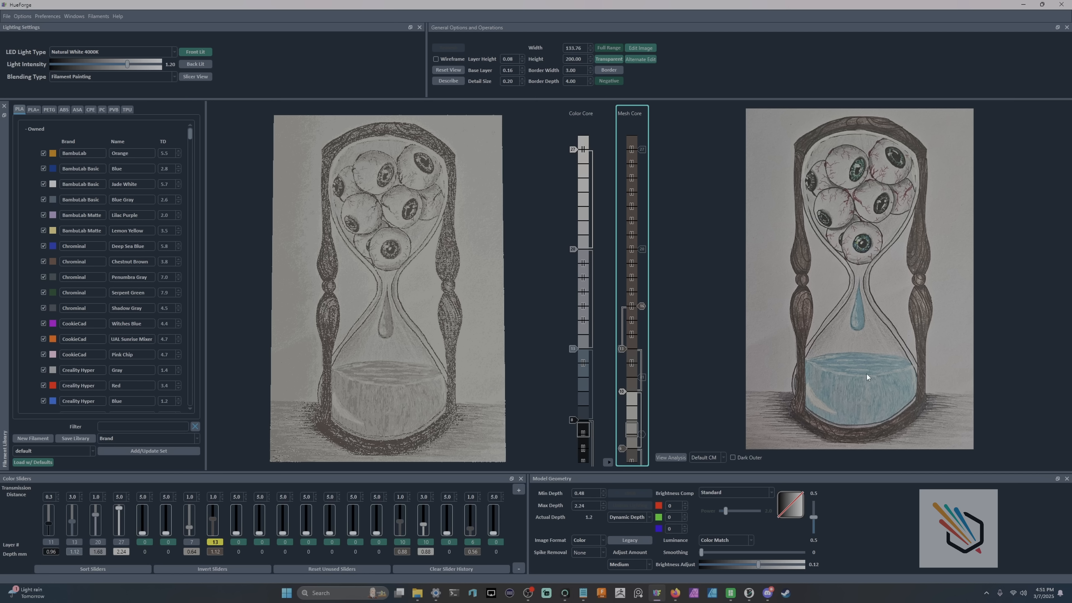
# Step: Sample blues from the drawing's water into the Mesh Core at 0.96 mm and 1.28 mm, raising the second brown slider to 1.52 mm
pyautogui.moveTo(875, 354)
pyautogui.mouseDown()
pyautogui.moveTo(656, 377)
pyautogui.moveTo(630, 390)
pyautogui.moveTo(641, 278)
pyautogui.mouseUp()
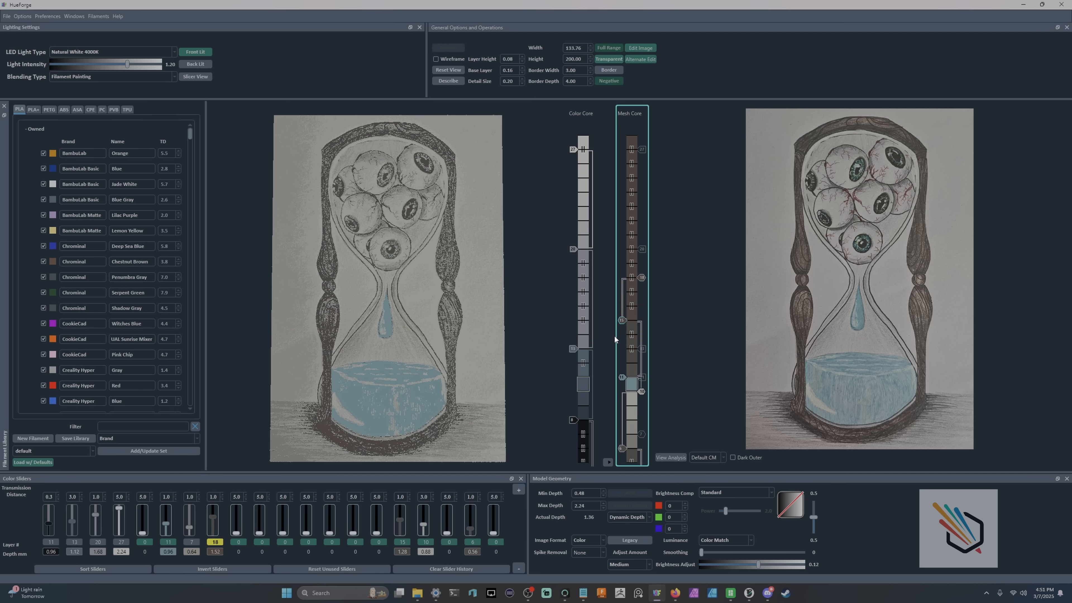
pyautogui.moveTo(622, 320); pyautogui.dragTo(622, 277)
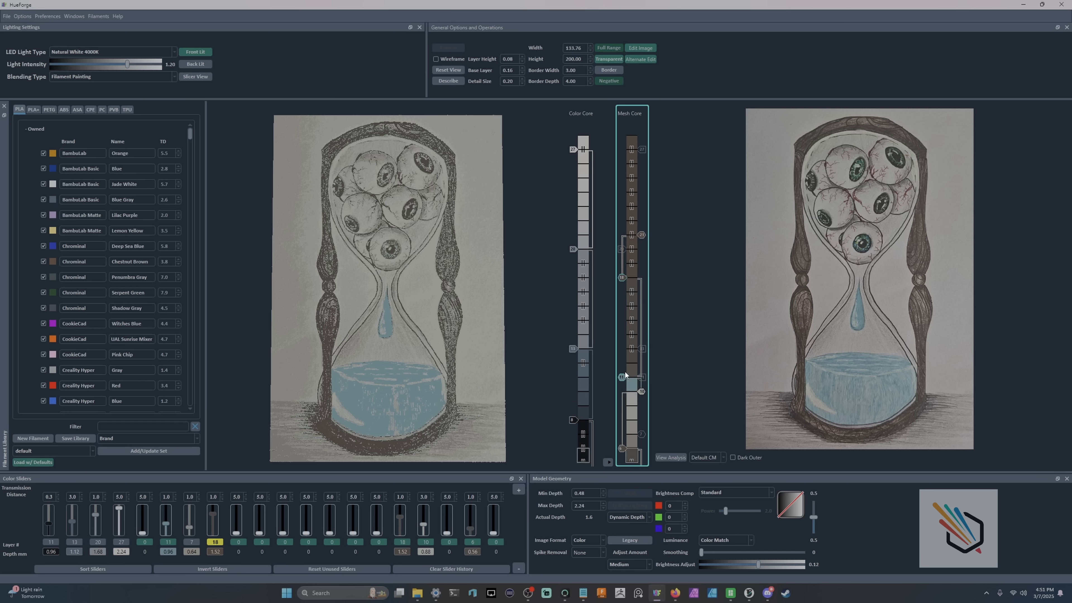
pyautogui.moveTo(623, 374); pyautogui.dragTo(621, 348)
pyautogui.moveTo(837, 366)
pyautogui.mouseDown()
pyautogui.moveTo(796, 374)
pyautogui.moveTo(844, 370)
pyautogui.mouseUp()
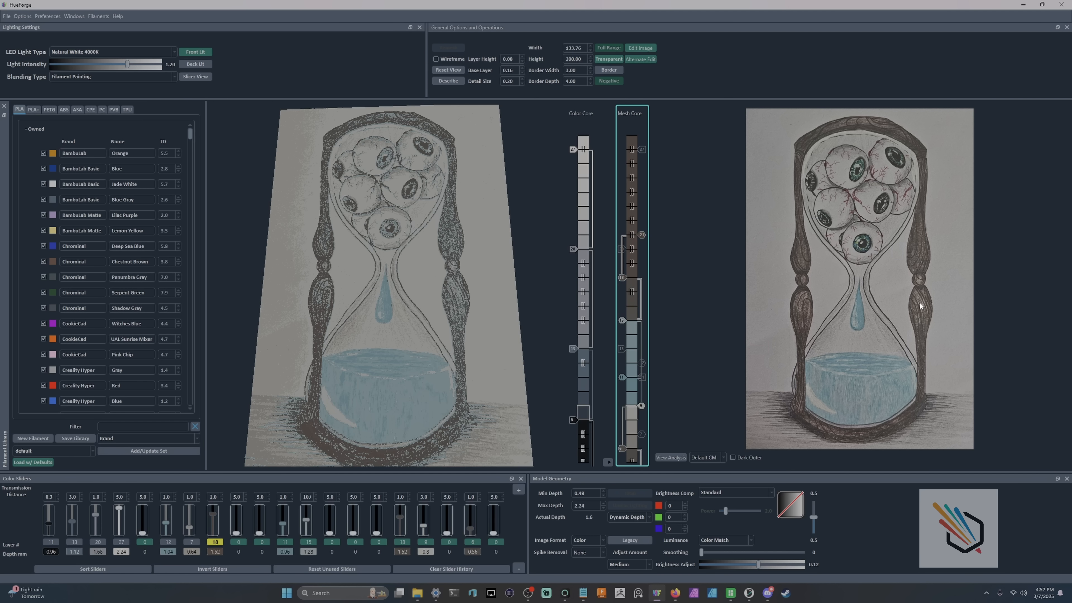
# Step: Examine the color mix and edges of the hourglass frame's wooden posts up close in the preview
pyautogui.moveTo(467, 317); pyautogui.dragTo(443, 284)
pyautogui.scroll(5, 443, 286)
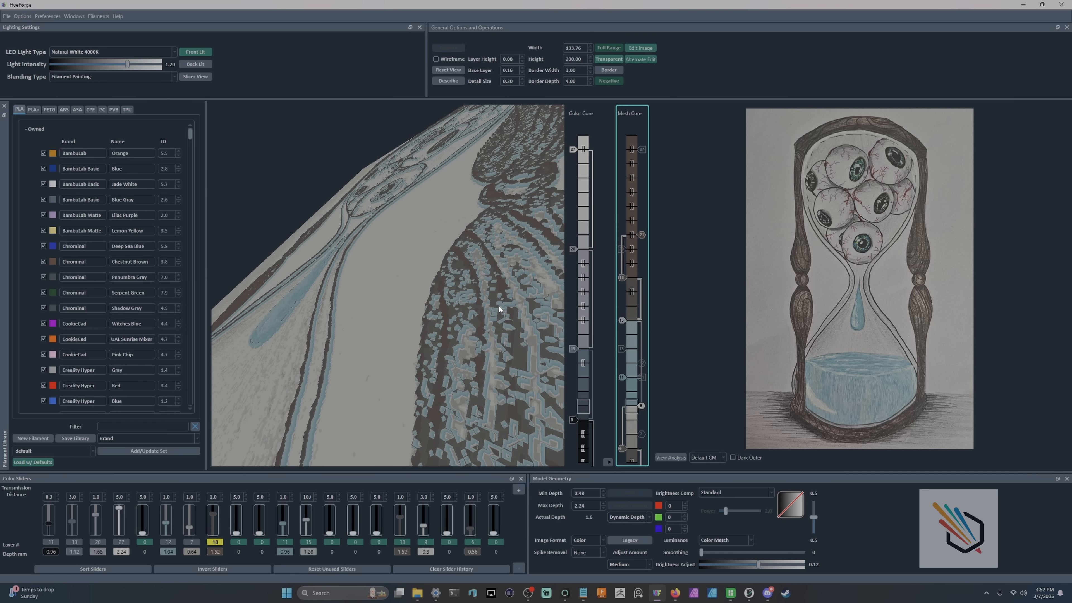
pyautogui.moveTo(499, 306); pyautogui.dragTo(524, 354)
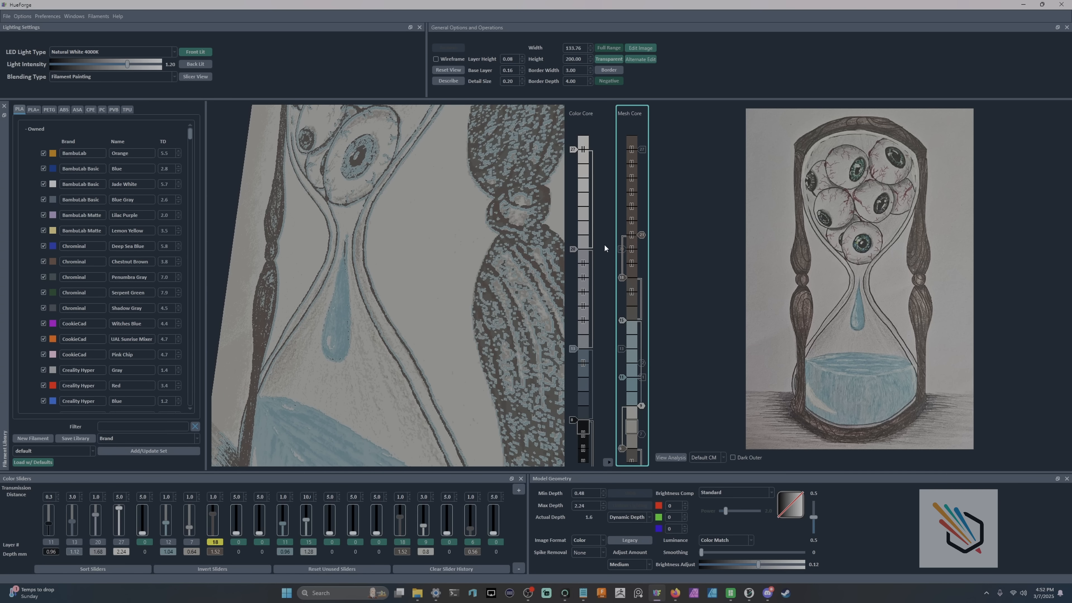
pyautogui.scroll(5, 516, 299)
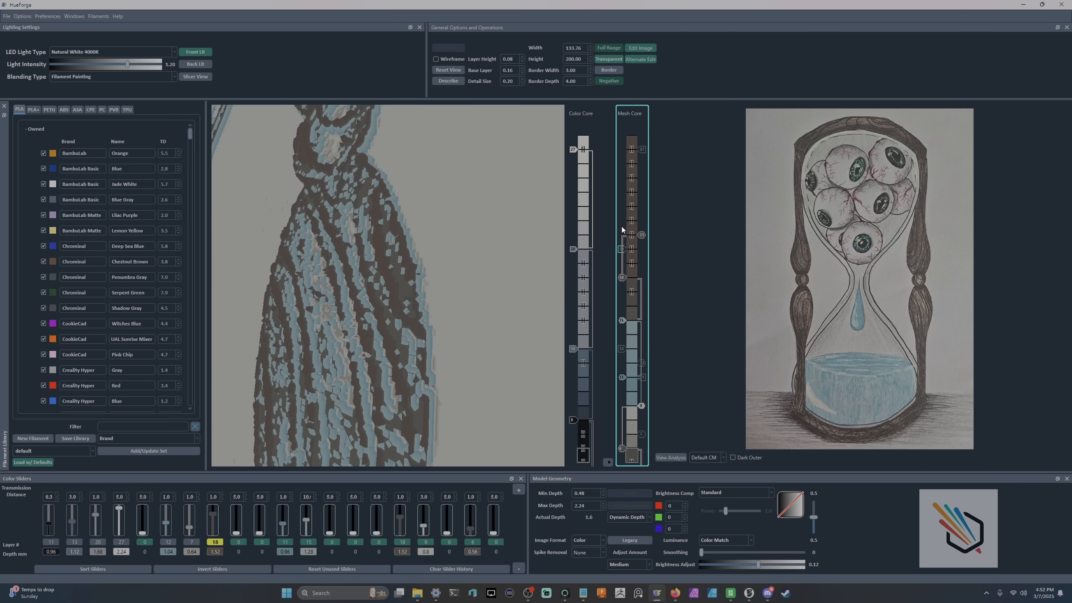
pyautogui.scroll(-2, 452, 287)
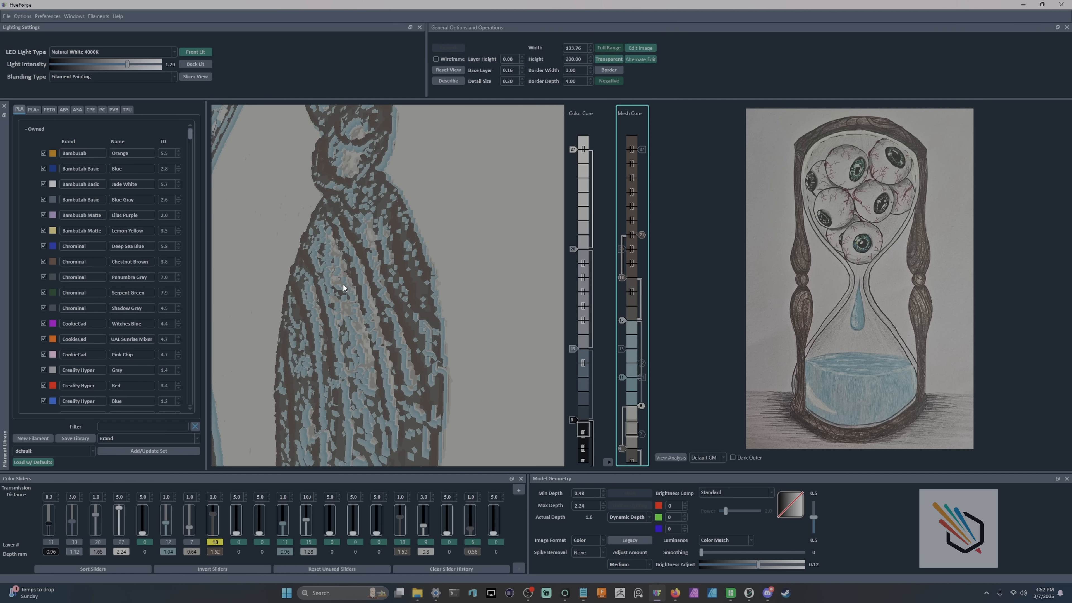
pyautogui.scroll(-3, 371, 326)
pyautogui.scroll(-1, 413, 378)
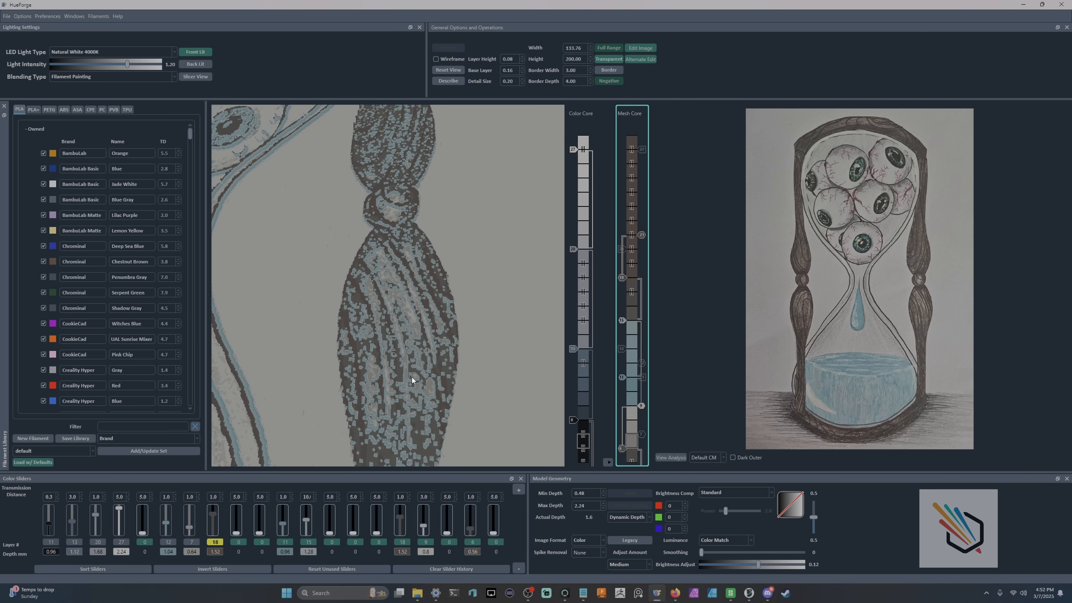
pyautogui.scroll(-2, 412, 377)
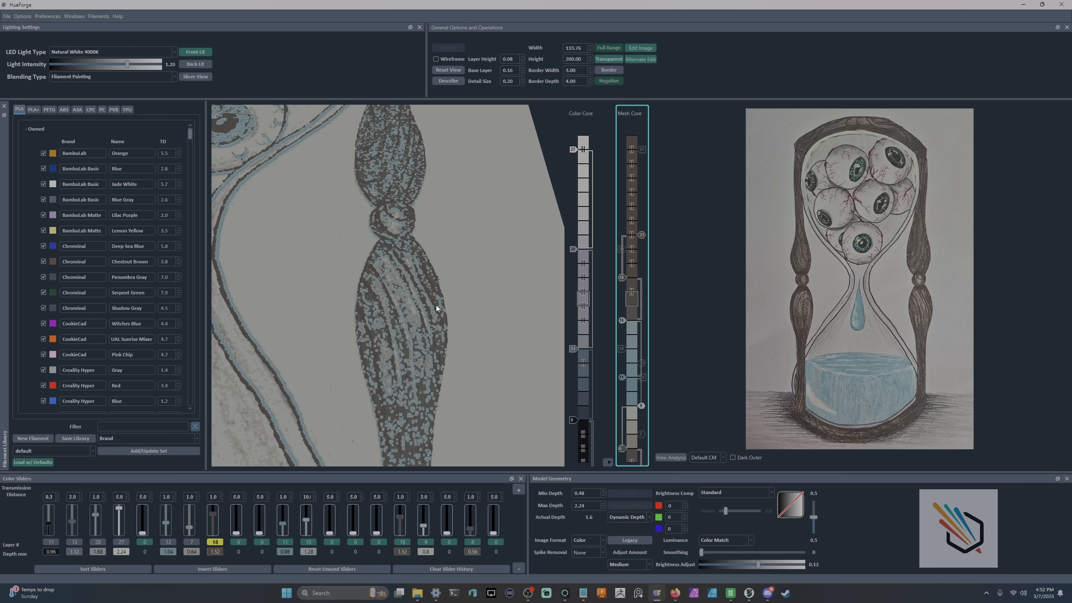
# Step: Set Spike Removal to Fast and compare the whole hourglass preview with the drawing
pyautogui.click(590, 553)
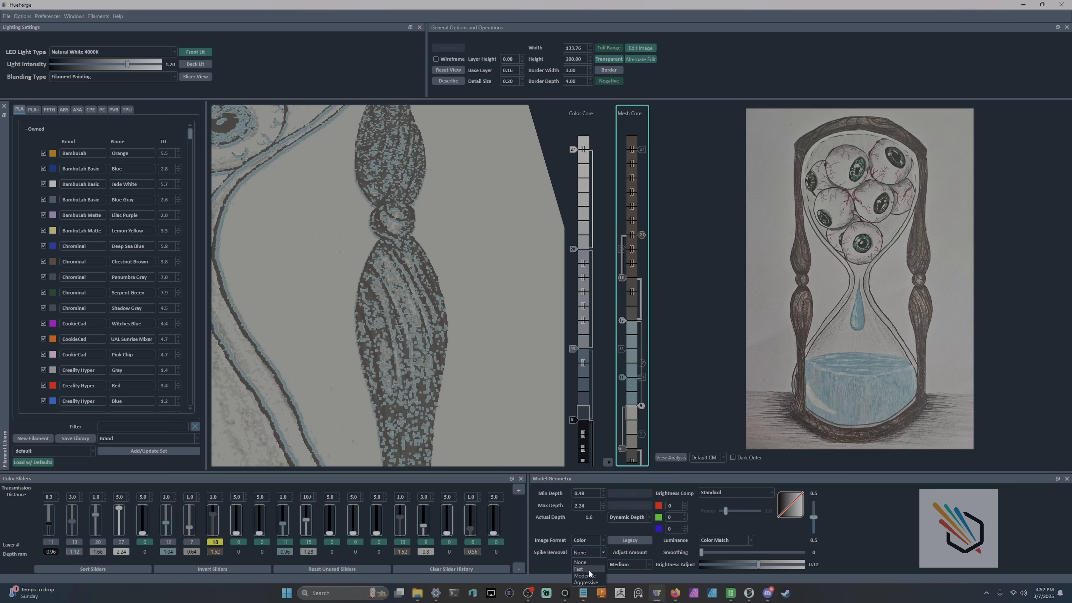
pyautogui.click(589, 569)
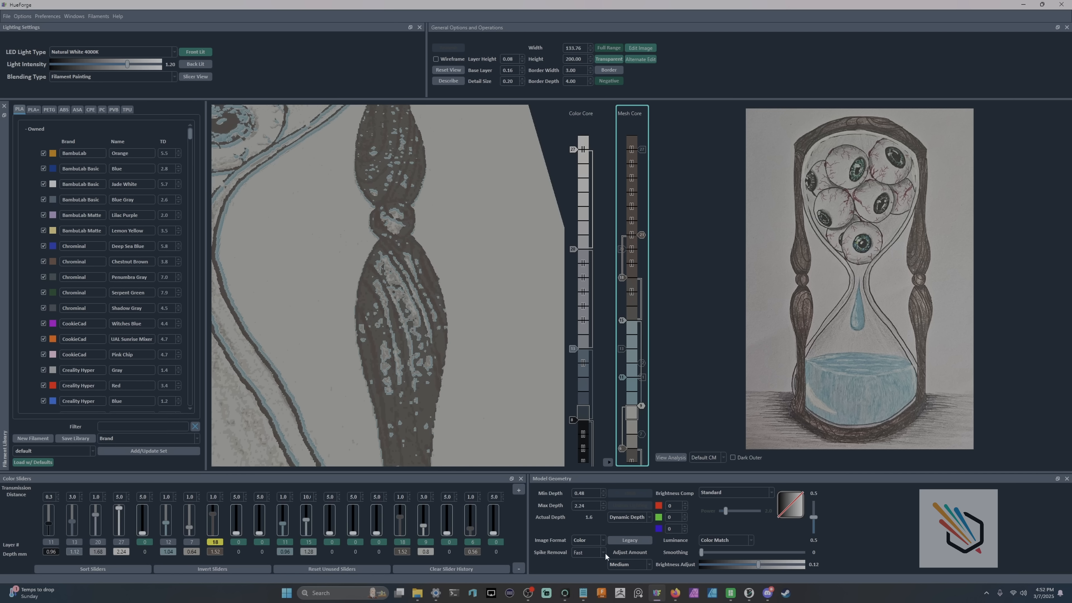
pyautogui.scroll(-2, 472, 357)
pyautogui.moveTo(472, 357)
pyautogui.mouseDown()
pyautogui.moveTo(458, 358)
pyautogui.moveTo(459, 372)
pyautogui.mouseUp()
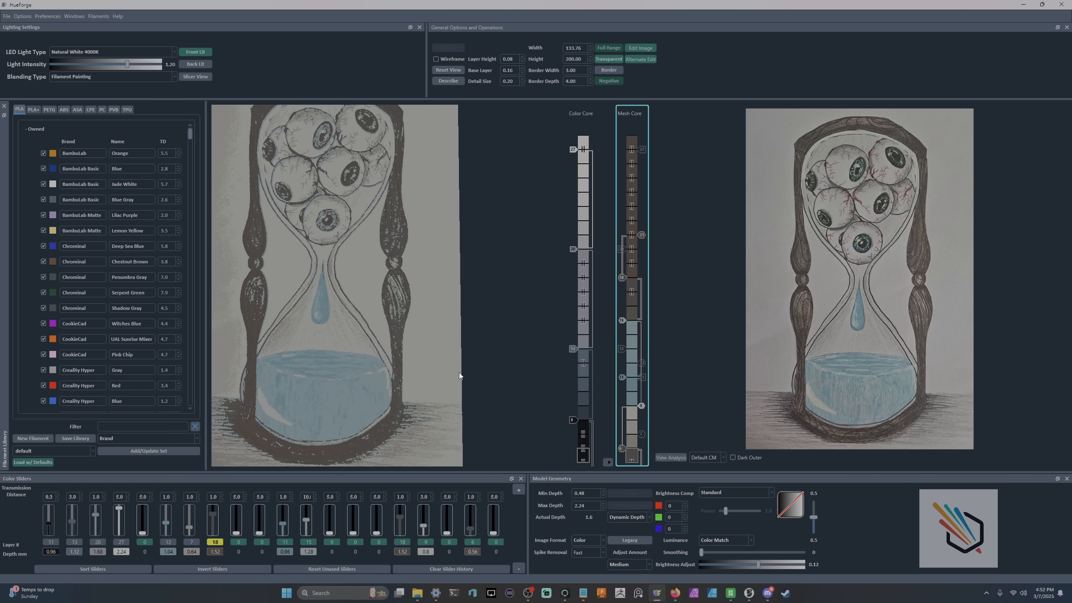
pyautogui.moveTo(459, 373); pyautogui.dragTo(522, 400, button='right')
pyautogui.scroll(-1, 519, 400)
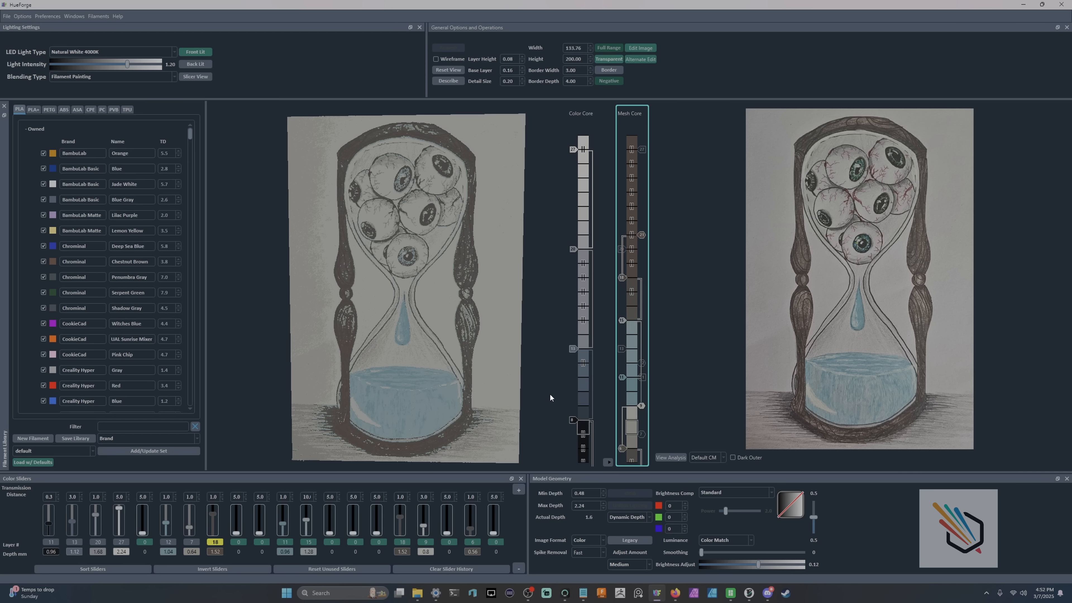
# Step: Sample a lighter brown from the frame into the Mesh Core at 1.92 mm with transmission distance 3.5, and set the dark brown to 1.6 mm
pyautogui.moveTo(932, 316); pyautogui.dragTo(618, 220)
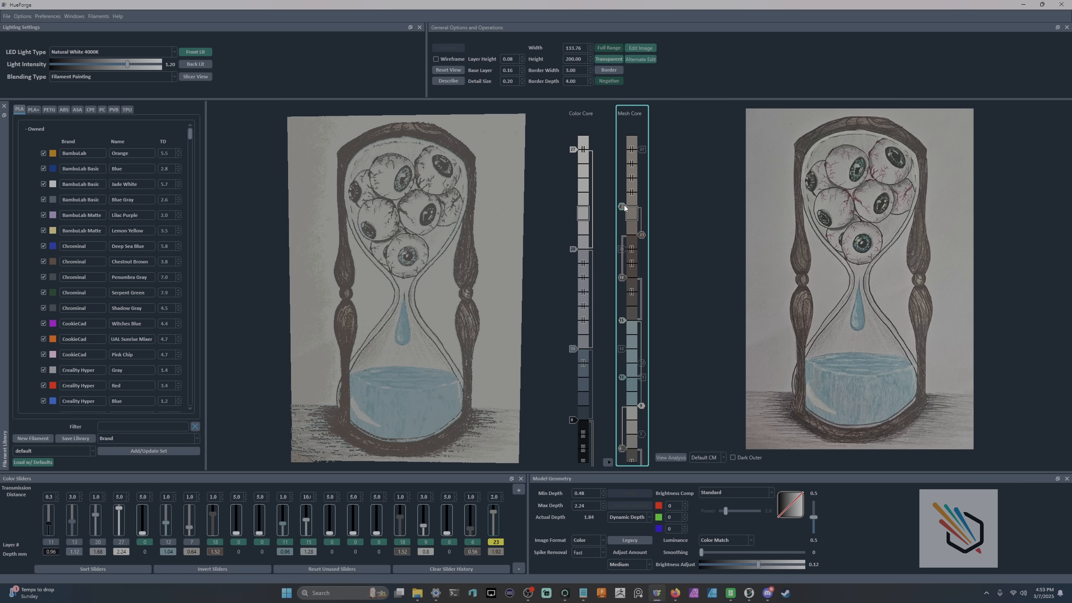
pyautogui.scroll(5, 623, 205)
pyautogui.moveTo(620, 198); pyautogui.dragTo(620, 207)
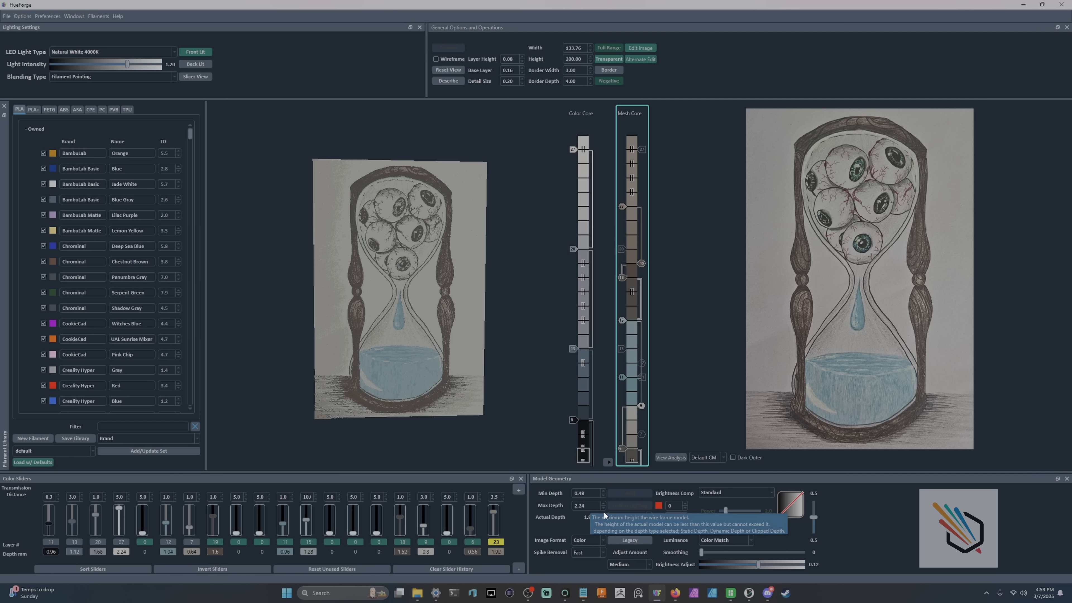
# Step: Set the model's Max Depth to 3.04 mm
pyautogui.doubleClick(575, 506)
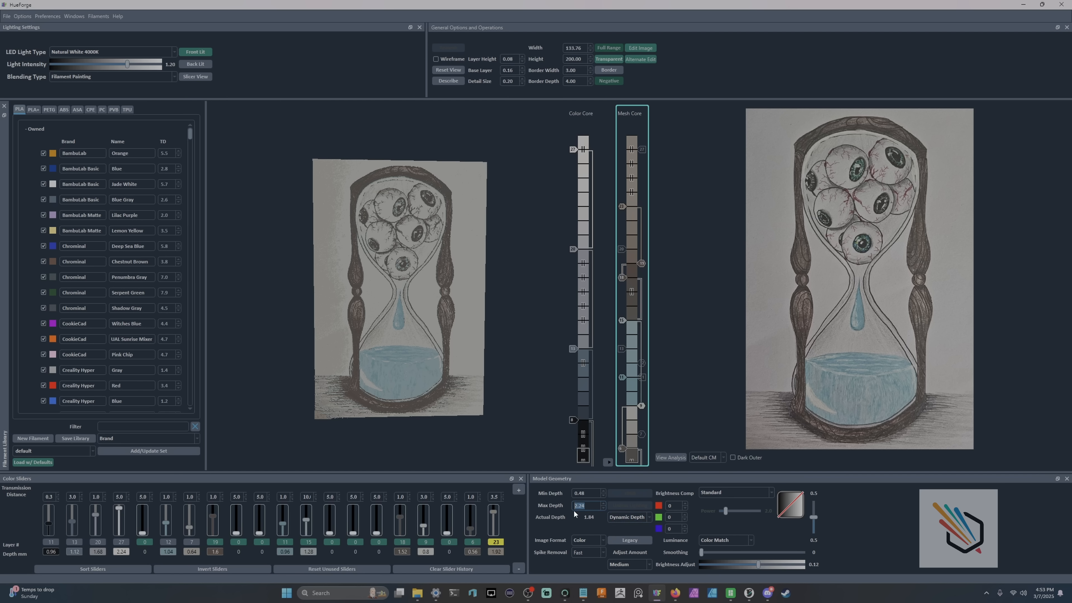
pyautogui.write('3.04')
pyautogui.press('Return')
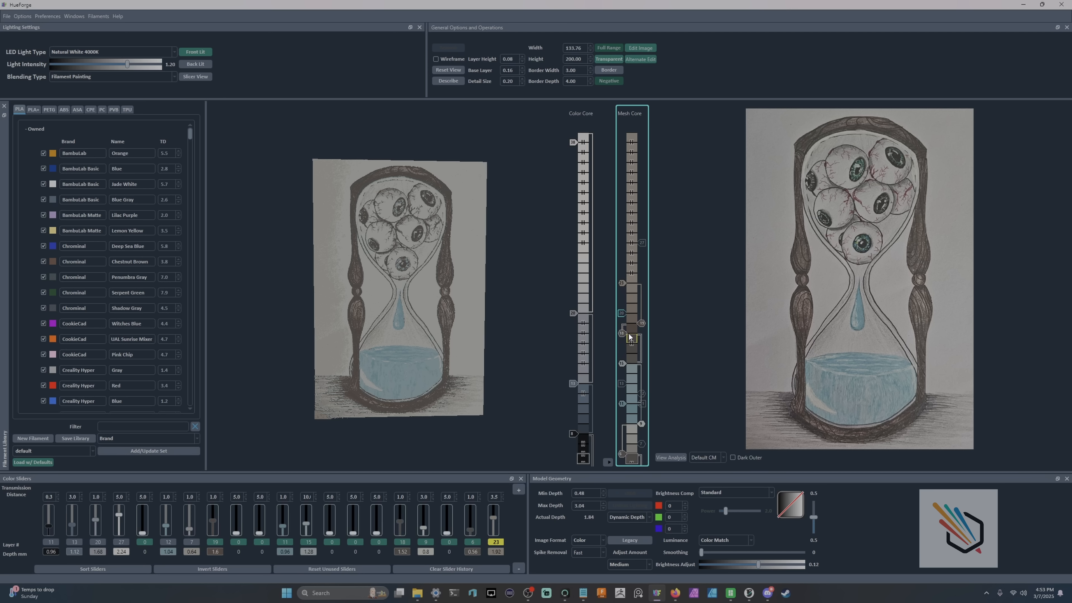
# Step: Lower the two dark brown frame sliders in the Mesh Core to 1.44 mm and 1.52 mm
pyautogui.moveTo(622, 333); pyautogui.dragTo(625, 343)
pyautogui.moveTo(498, 322); pyautogui.dragTo(510, 311)
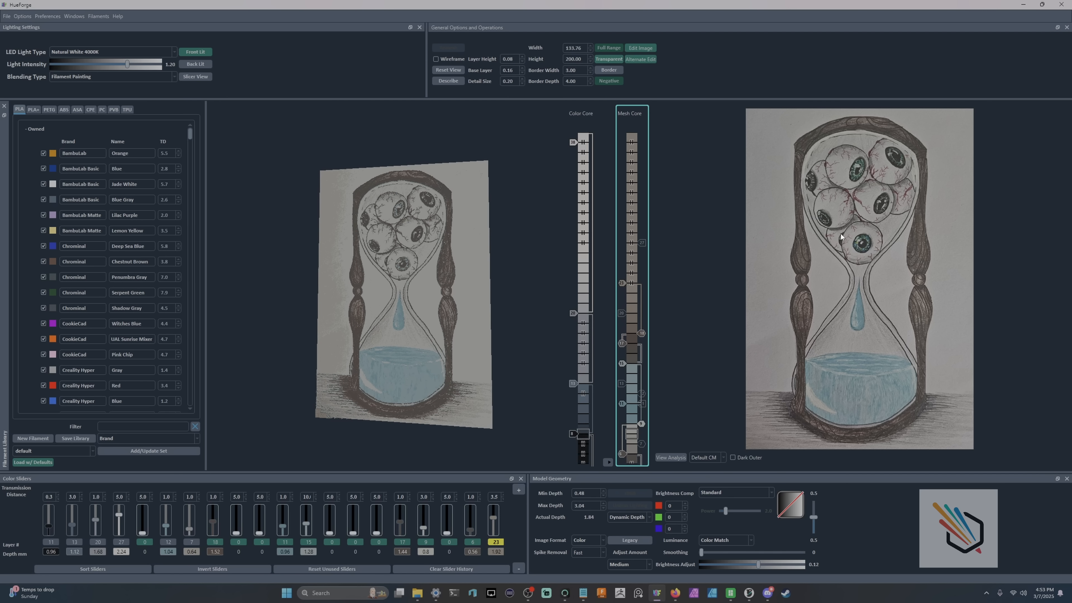
pyautogui.moveTo(485, 226); pyautogui.dragTo(505, 240)
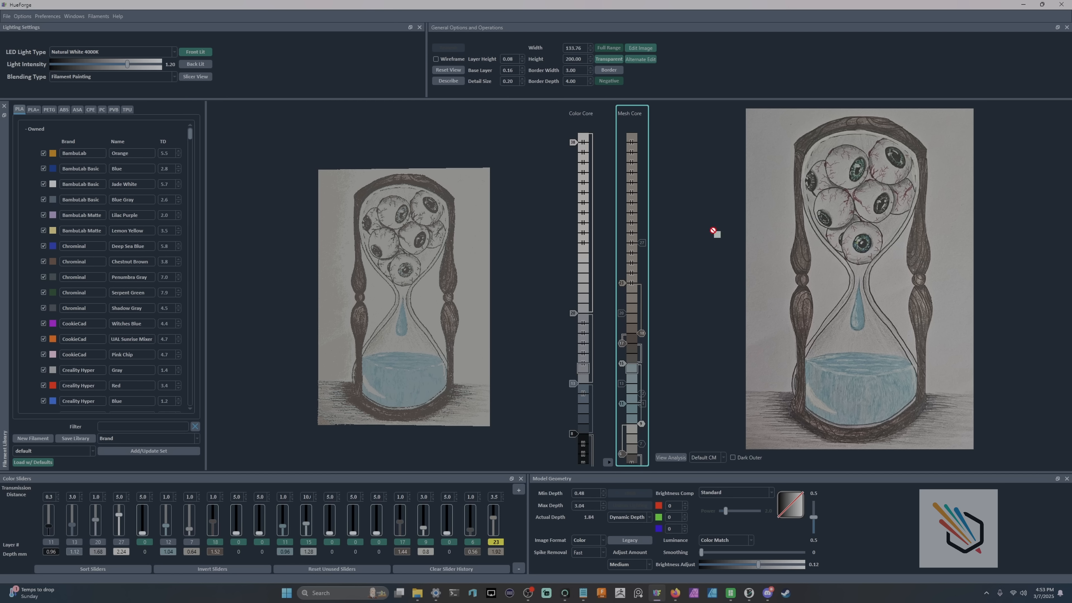
# Step: Sample a pale gray-green at 2.4 mm and an iris green at 2.24 mm from the eyeballs into the Mesh Core
pyautogui.click(631, 224)
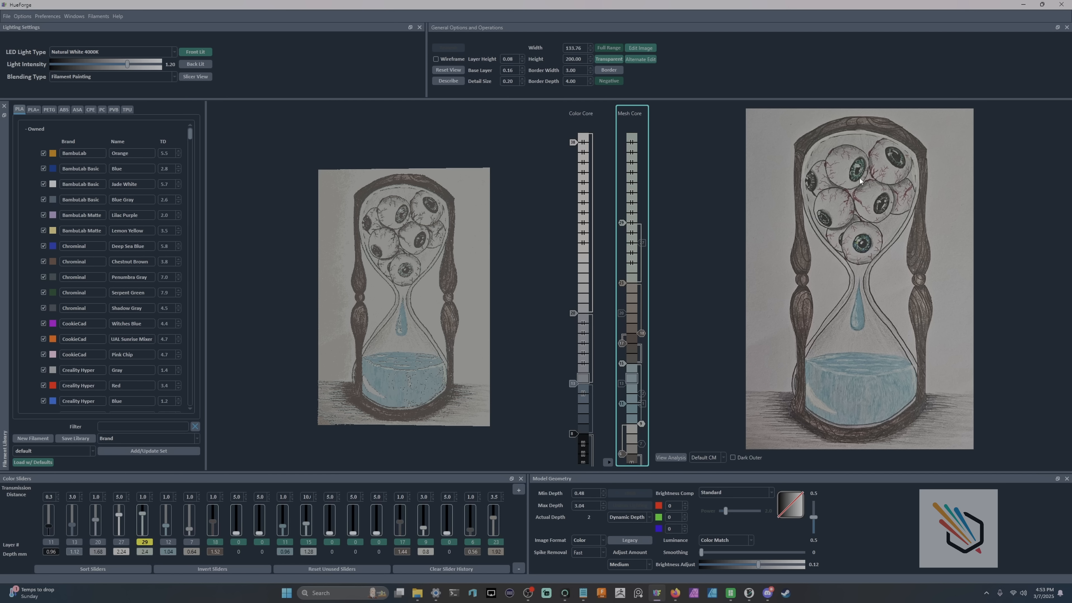
pyautogui.moveTo(828, 213); pyautogui.dragTo(829, 214)
pyautogui.scroll(5, 859, 170)
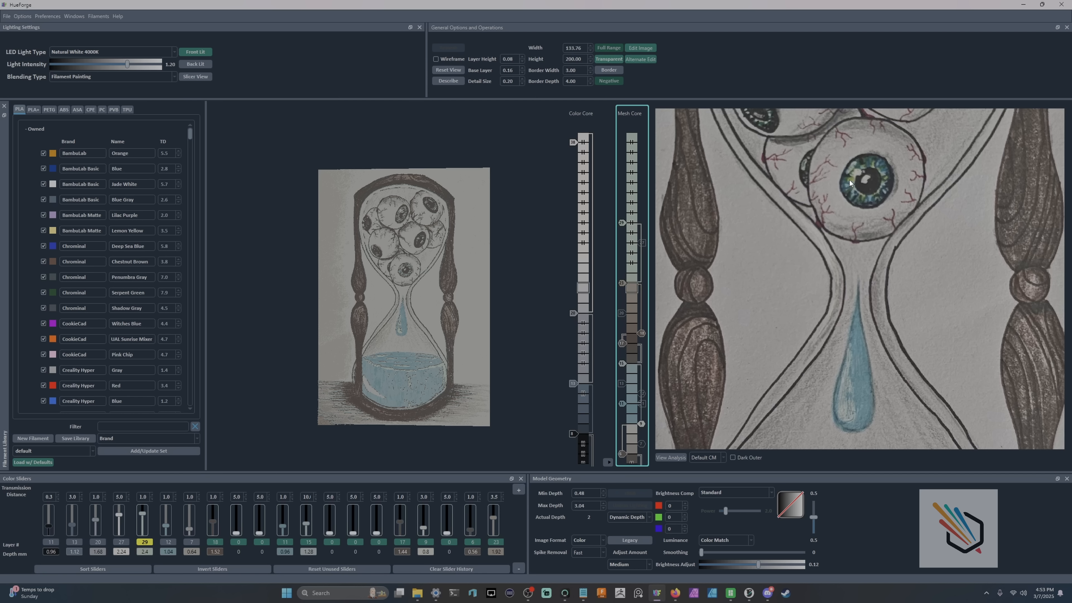
pyautogui.click(632, 240)
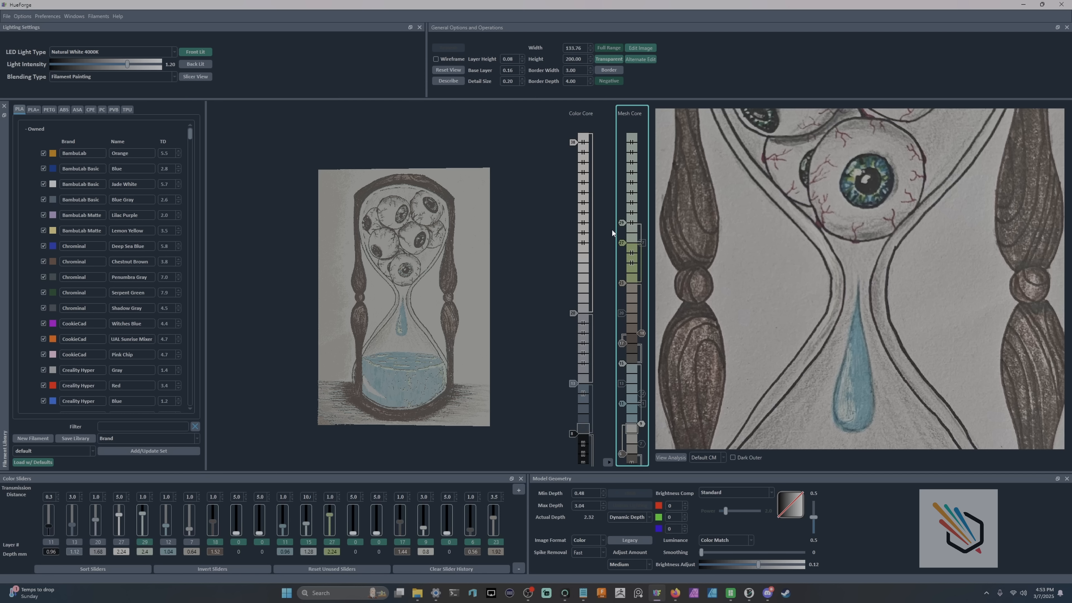
# Step: Raise the two eyeball greens to 2.8 mm and 2.64 mm, and sample a vein red at 2.16 mm with the off-white slider at 2.4 mm
pyautogui.scroll(-3, 897, 207)
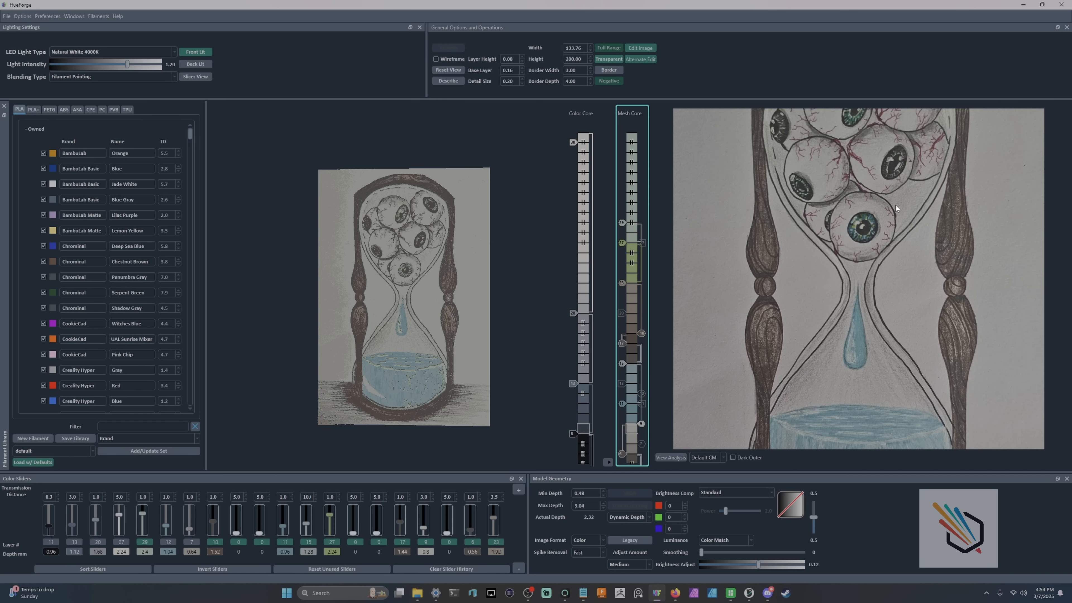
pyautogui.moveTo(622, 223); pyautogui.dragTo(625, 188)
pyautogui.moveTo(622, 242); pyautogui.dragTo(627, 204)
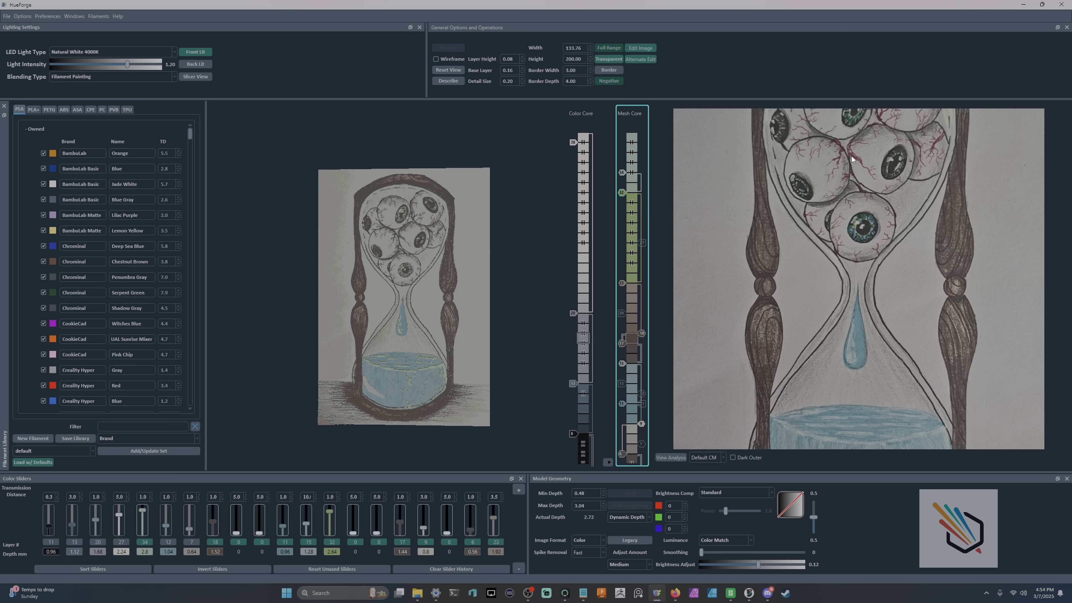
pyautogui.moveTo(852, 156); pyautogui.dragTo(632, 244)
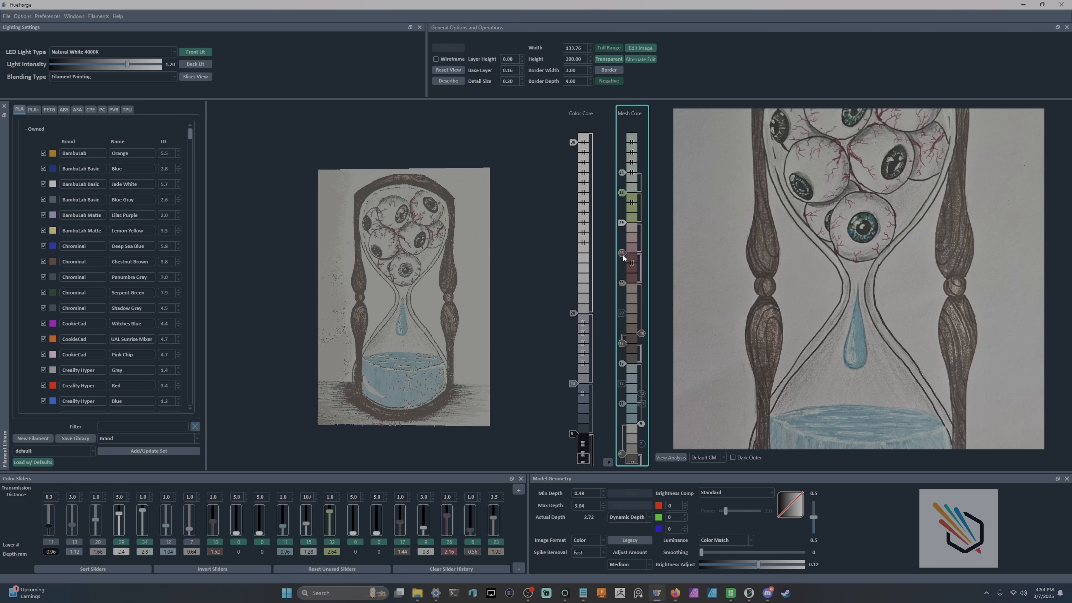
# Step: Inspect the hourglass preview from several angles and compare its background and water with the drawing
pyautogui.scroll(-3, 524, 259)
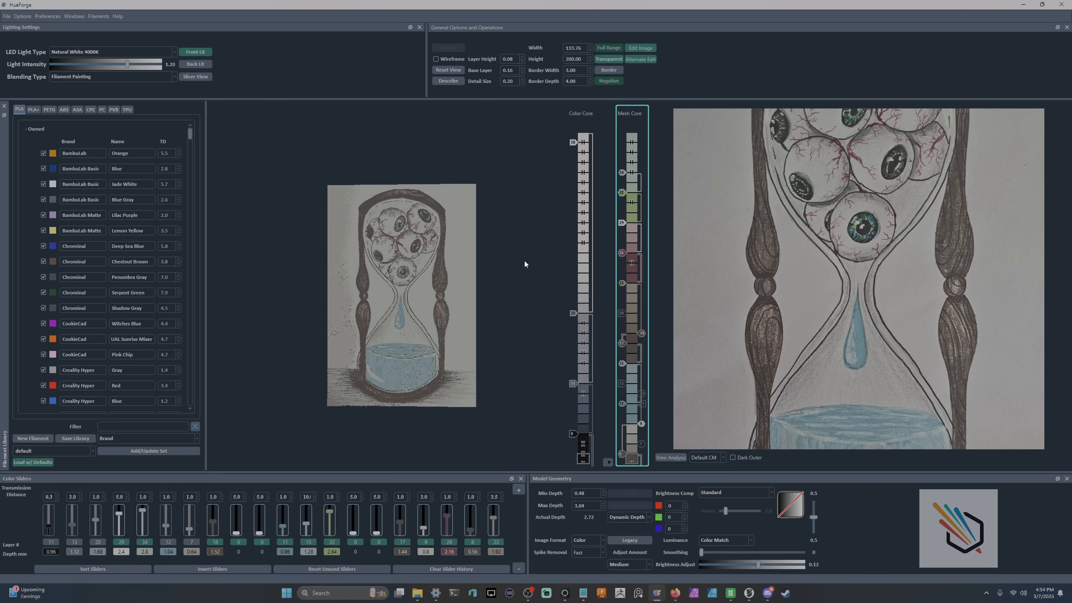
pyautogui.moveTo(524, 260); pyautogui.dragTo(528, 273)
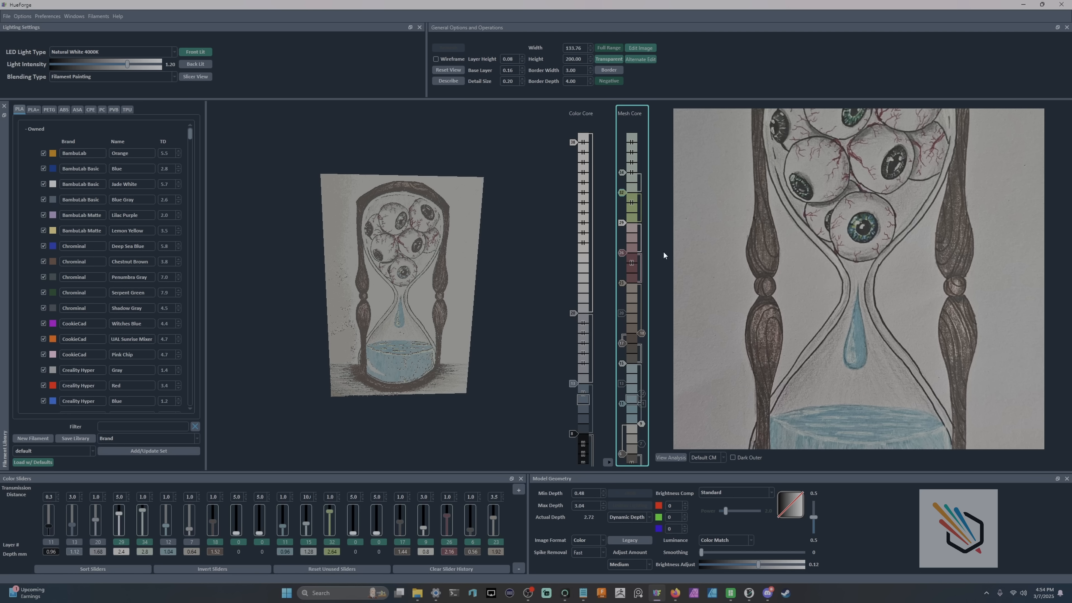
pyautogui.moveTo(421, 277)
pyautogui.mouseDown()
pyautogui.moveTo(414, 264)
pyautogui.moveTo(422, 266)
pyautogui.mouseUp()
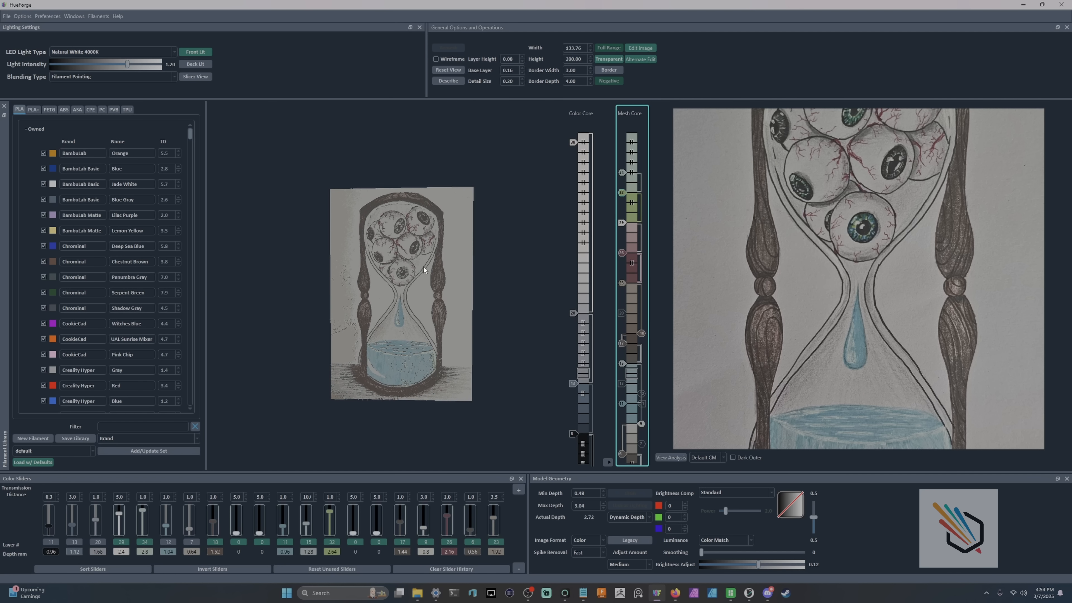
pyautogui.scroll(1, 424, 267)
pyautogui.moveTo(500, 301); pyautogui.dragTo(495, 304)
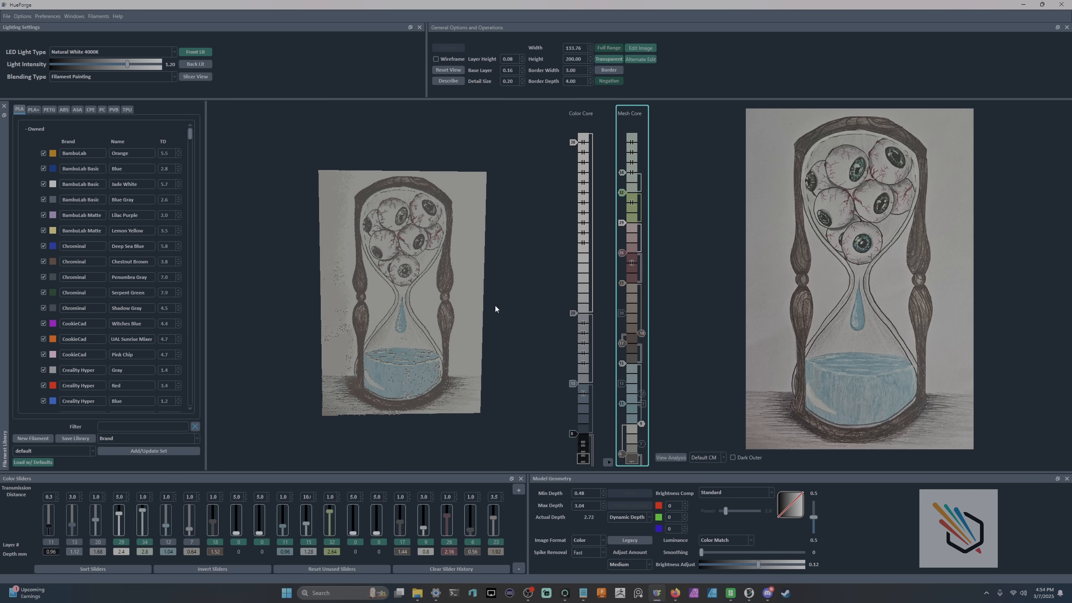
pyautogui.scroll(2, 428, 380)
pyautogui.moveTo(430, 381); pyautogui.dragTo(415, 316)
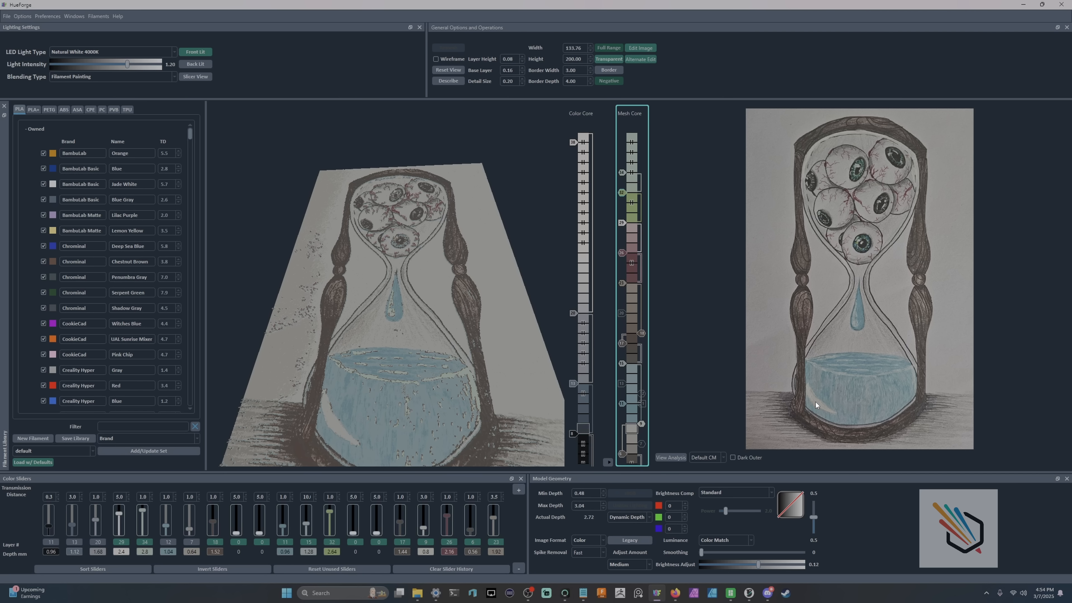
# Step: Set the pale water-highlight slider in the Mesh Core to 0.88 mm
pyautogui.scroll(2, 646, 423)
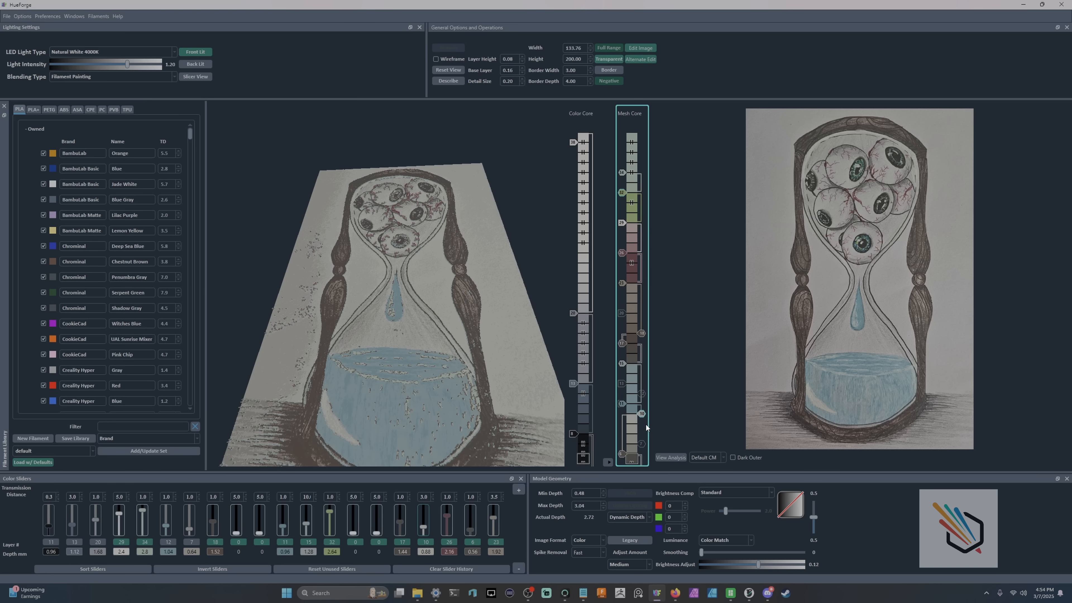
pyautogui.scroll(-2, 642, 417)
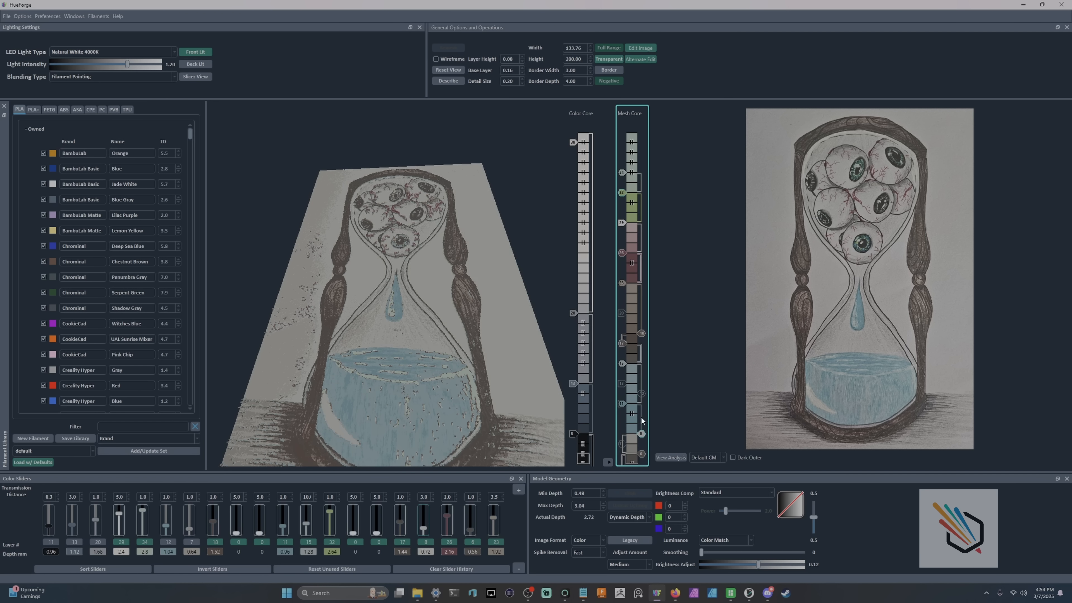
pyautogui.scroll(1, 641, 417)
# Step: Exclude the Mesh Core layers between the 2.64 mm and 2.8 mm greens, toggling the exclusion to compare its effect on the water
pyautogui.moveTo(470, 383); pyautogui.dragTo(445, 345, button='right')
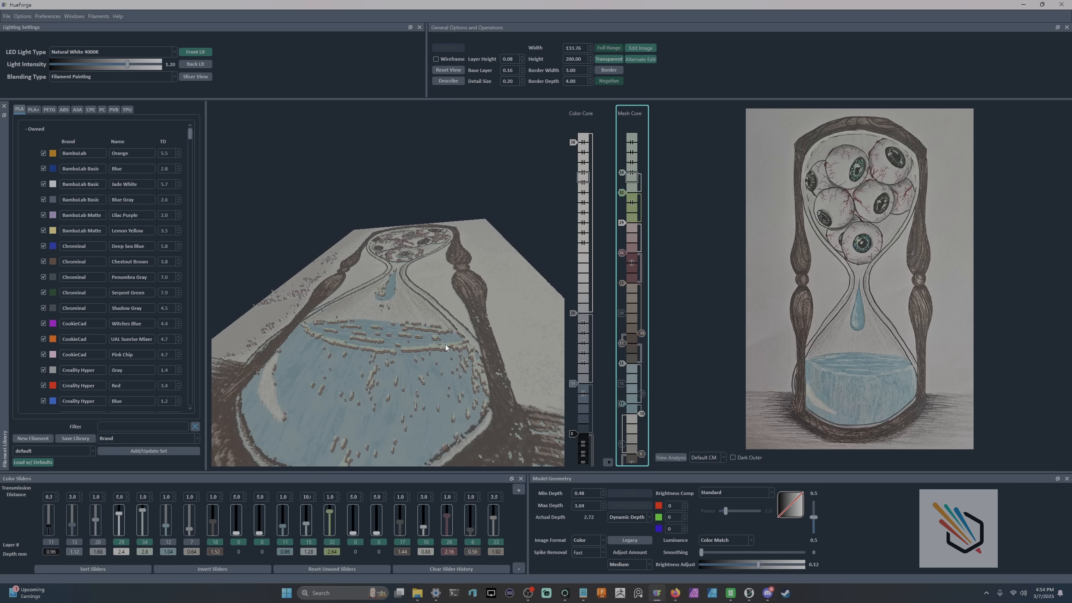
pyautogui.click(632, 179)
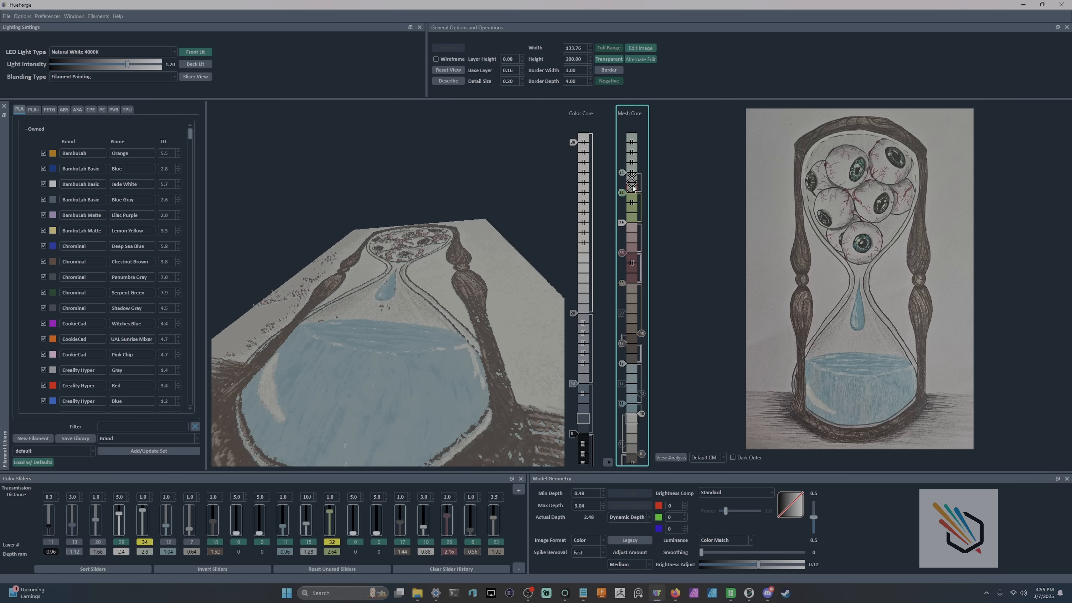
pyautogui.moveTo(503, 272); pyautogui.dragTo(550, 302)
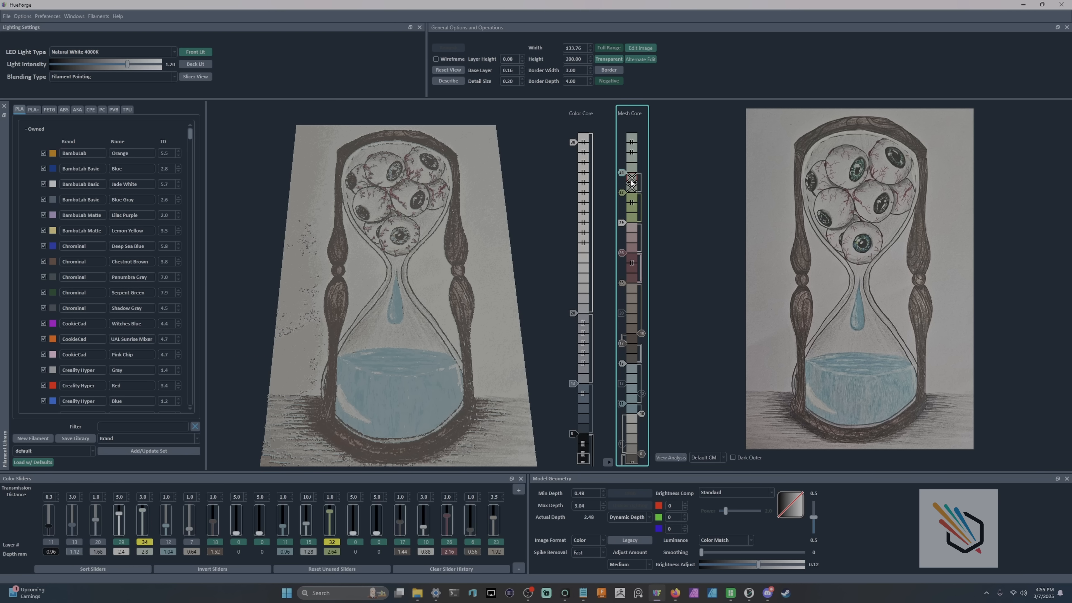
pyautogui.moveTo(454, 179); pyautogui.dragTo(454, 204, button='right')
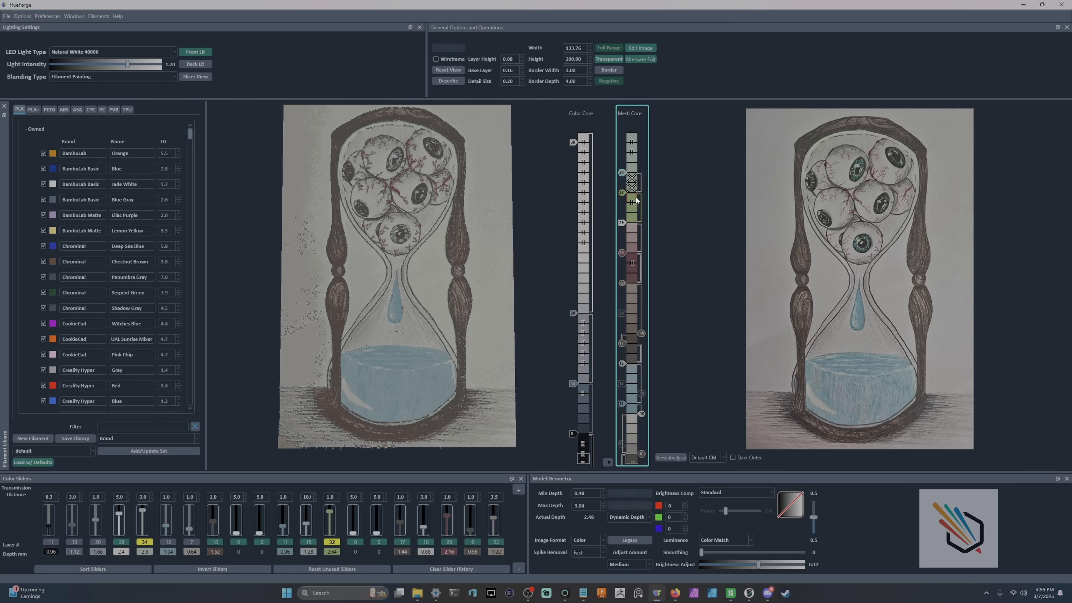
pyautogui.click(630, 181)
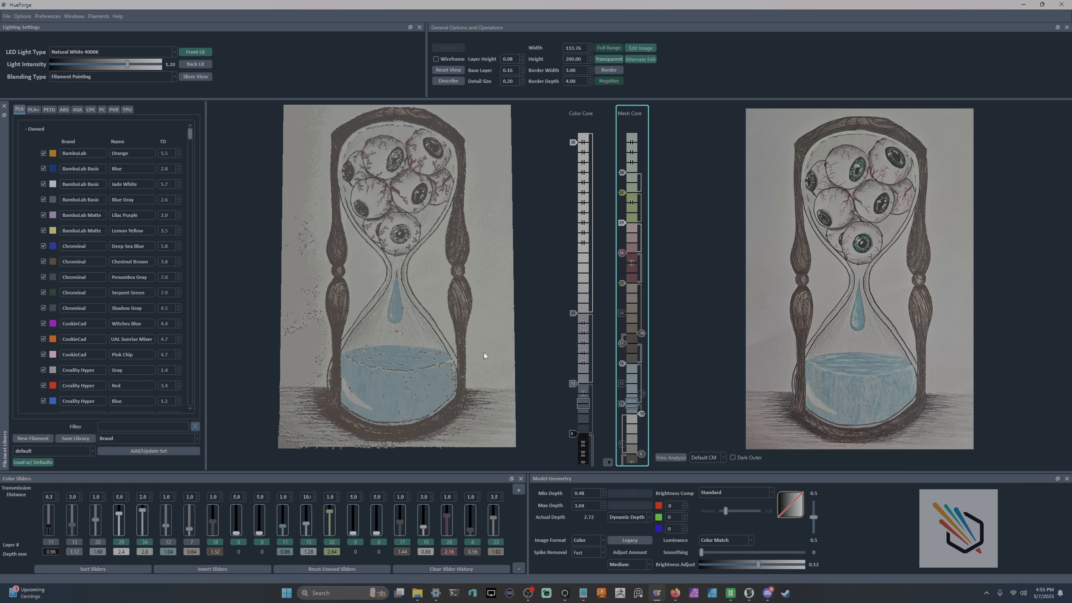
pyautogui.click(635, 181)
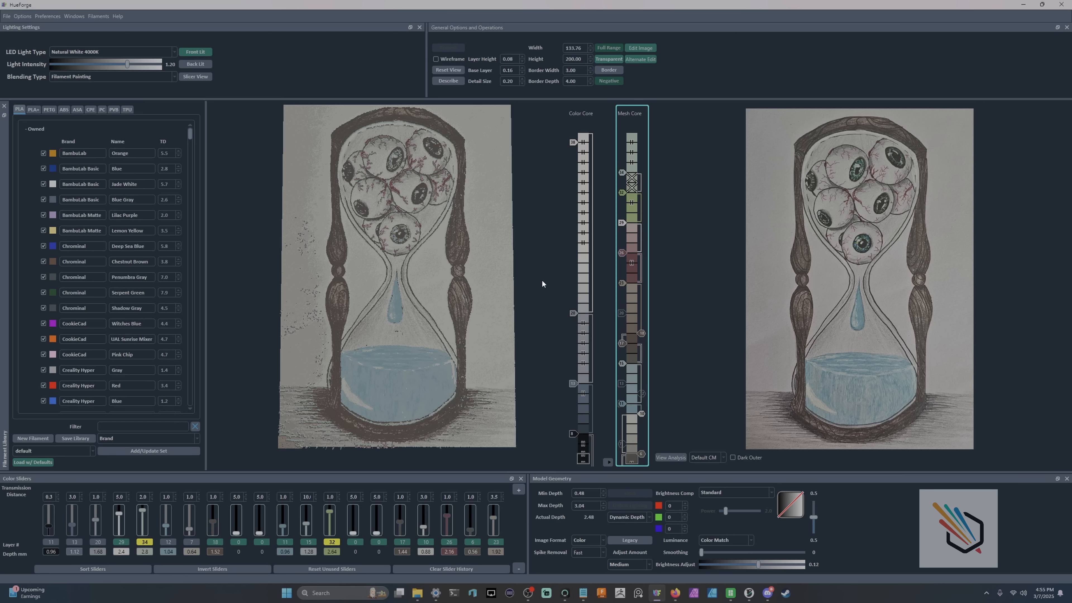
# Step: Set Spike Removal to Moderate and inspect the background and the whole hourglass in the preview
pyautogui.moveTo(456, 293); pyautogui.dragTo(538, 191)
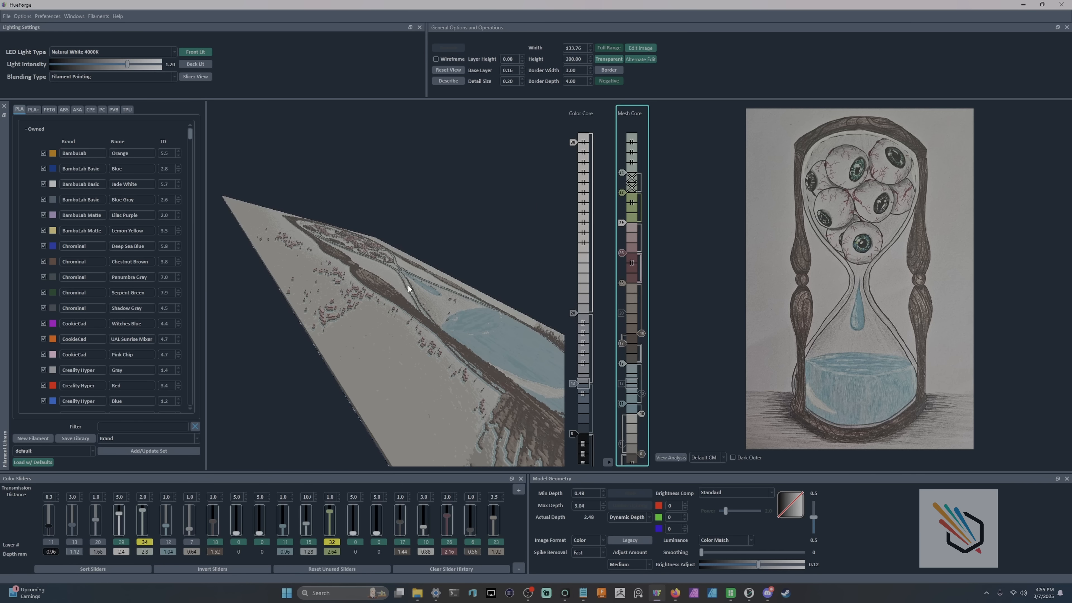
pyautogui.click(590, 552)
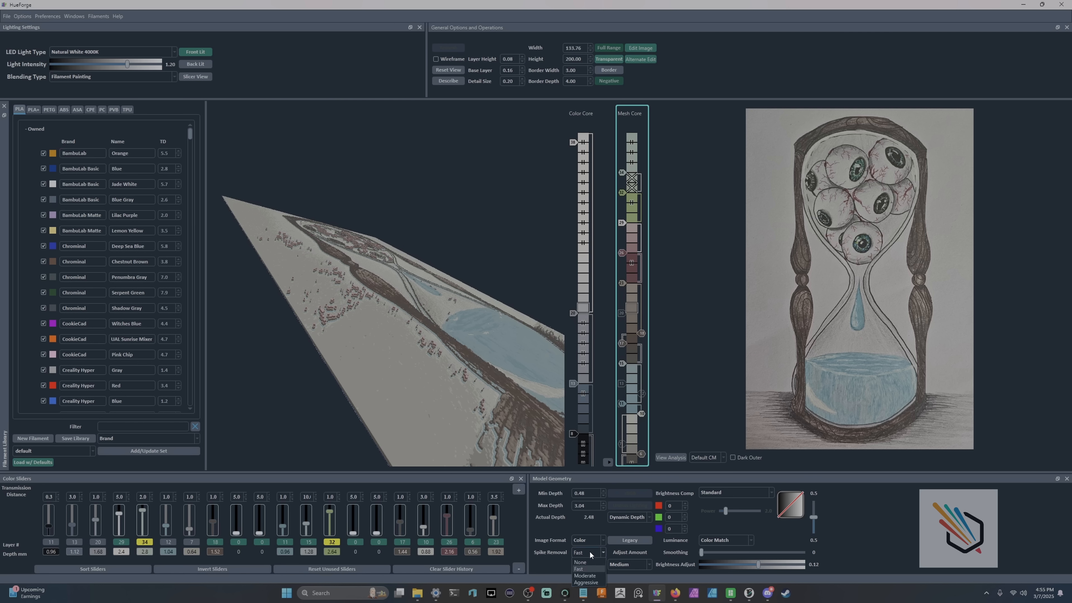
pyautogui.click(585, 576)
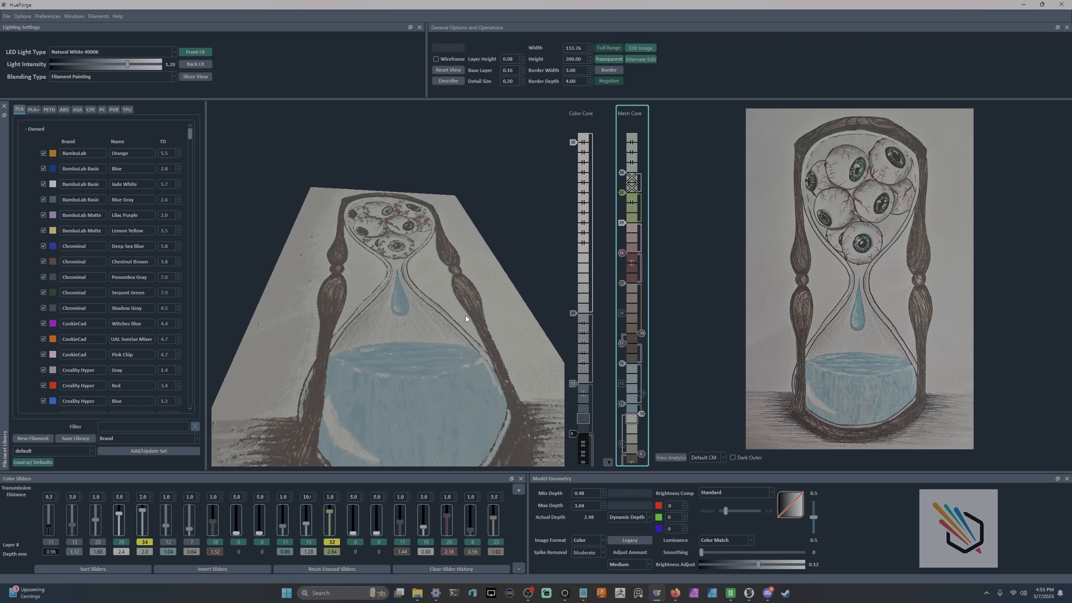
pyautogui.moveTo(465, 315); pyautogui.dragTo(496, 355)
pyautogui.scroll(-3, 457, 355)
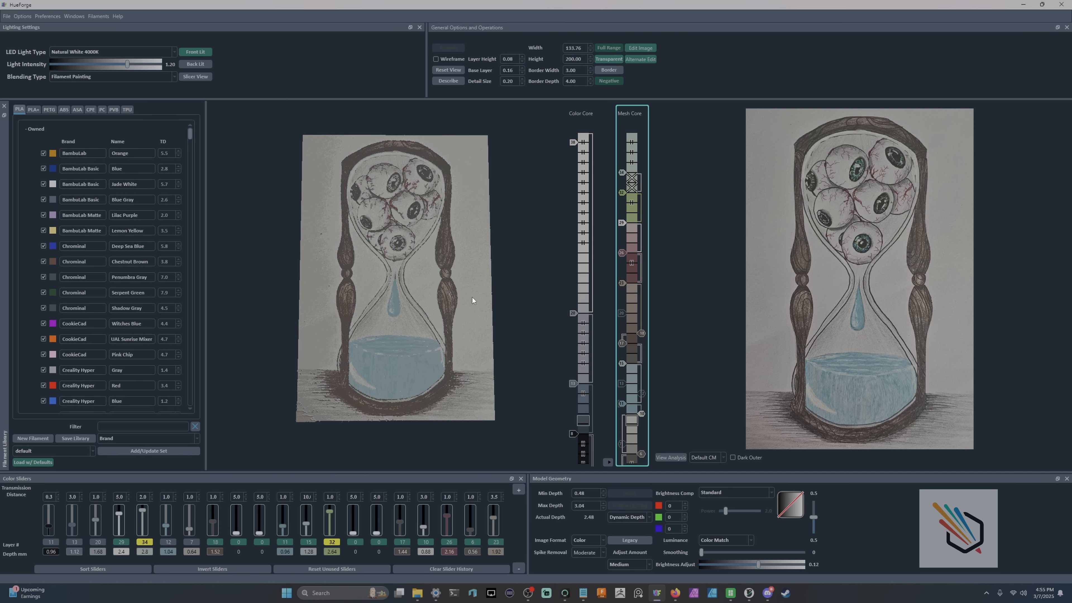
pyautogui.moveTo(481, 297); pyautogui.dragTo(488, 299)
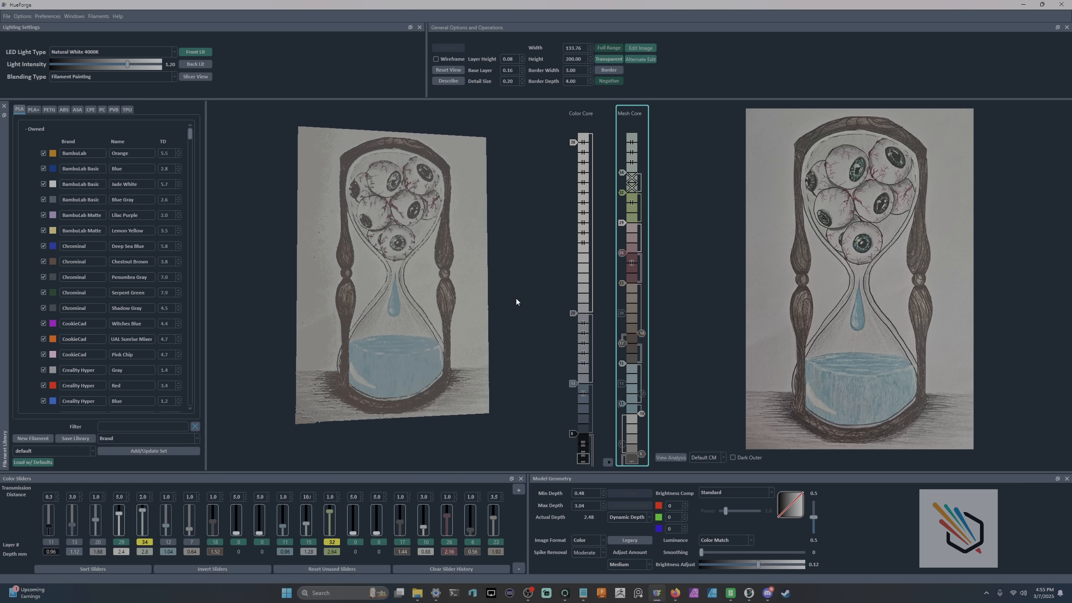
# Step: Switch editing to the Color Core, add Chrominal Chestnut Brown at 1.92 mm, and lower the second filament slider to 0.96 mm
pyautogui.click(608, 462)
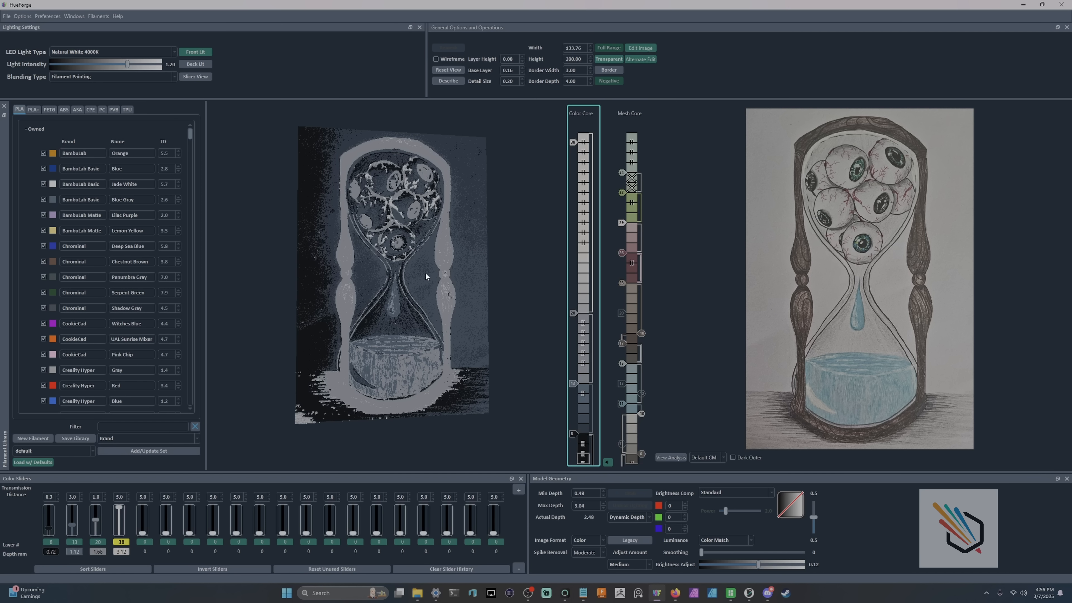
pyautogui.moveTo(426, 274); pyautogui.dragTo(421, 274)
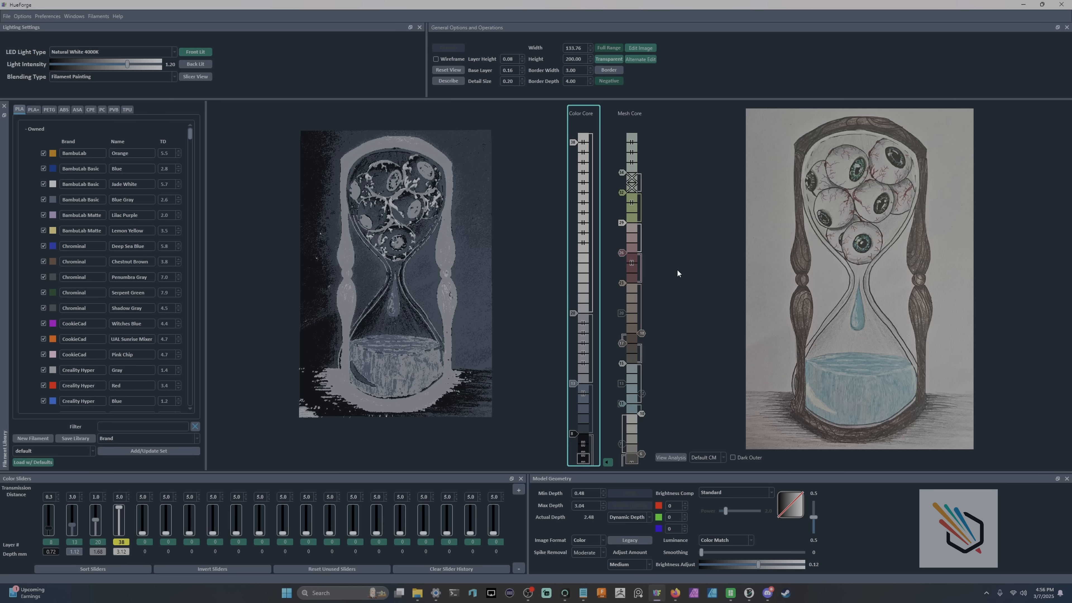
pyautogui.moveTo(53, 261); pyautogui.dragTo(583, 288)
pyautogui.moveTo(72, 524); pyautogui.dragTo(70, 529)
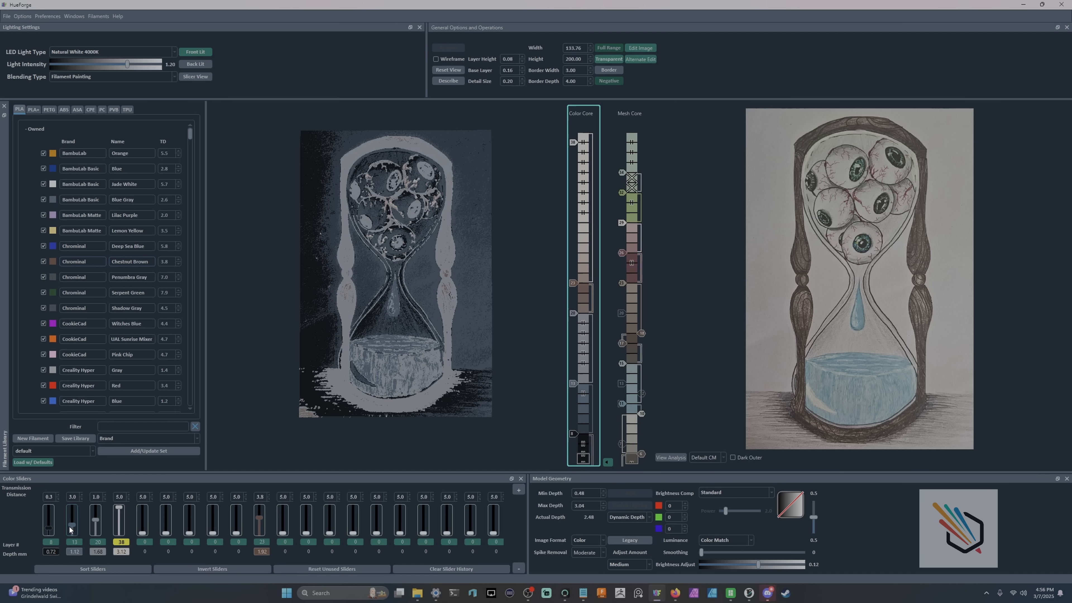
# Step: Replace the second and third Color Core filaments with Overture Light Blue at 1.28 mm and Overture Silver Metal at 0.88 mm
pyautogui.scroll(-5, 110, 379)
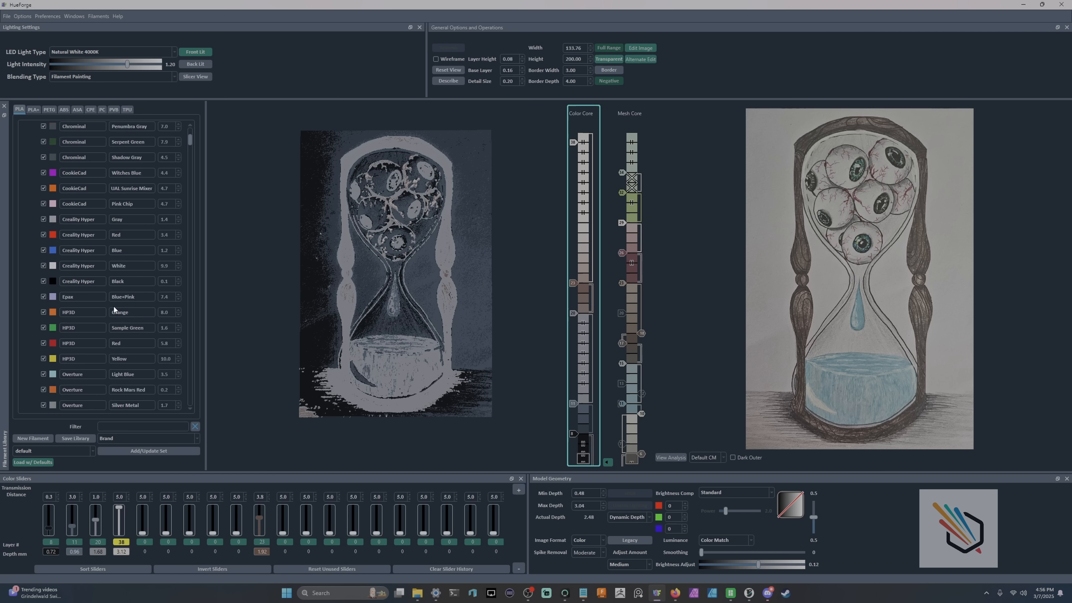
pyautogui.moveTo(54, 275); pyautogui.dragTo(72, 512)
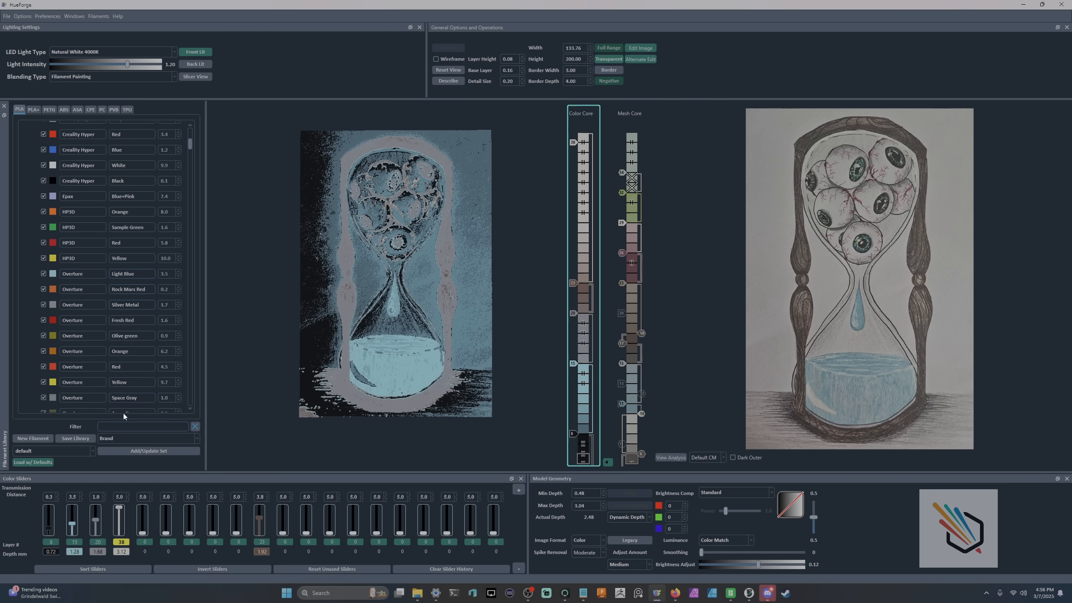
pyautogui.moveTo(52, 306); pyautogui.dragTo(97, 510)
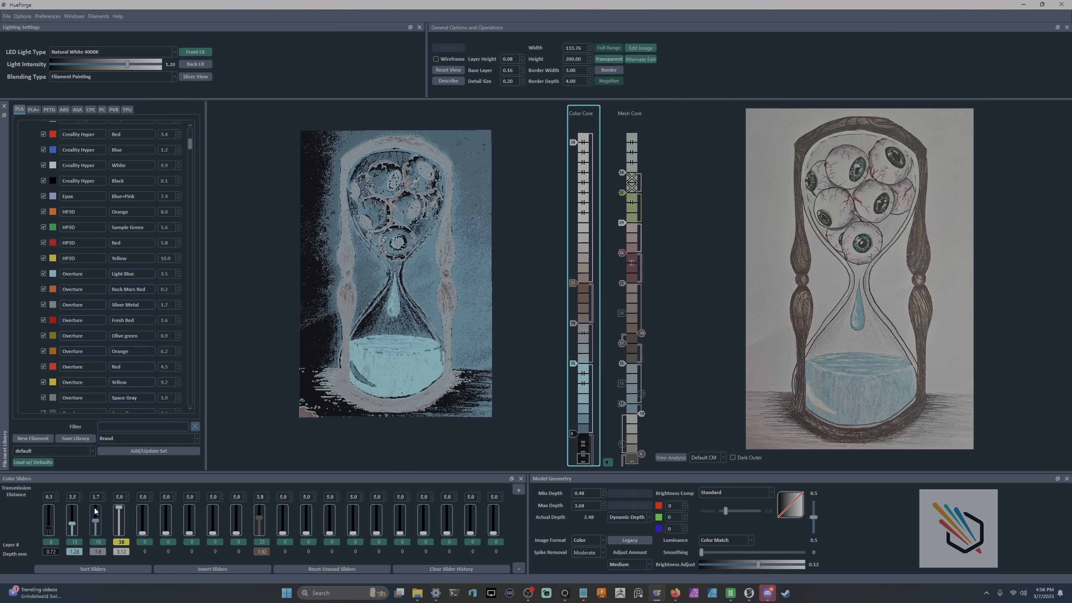
pyautogui.scroll(1, 97, 515)
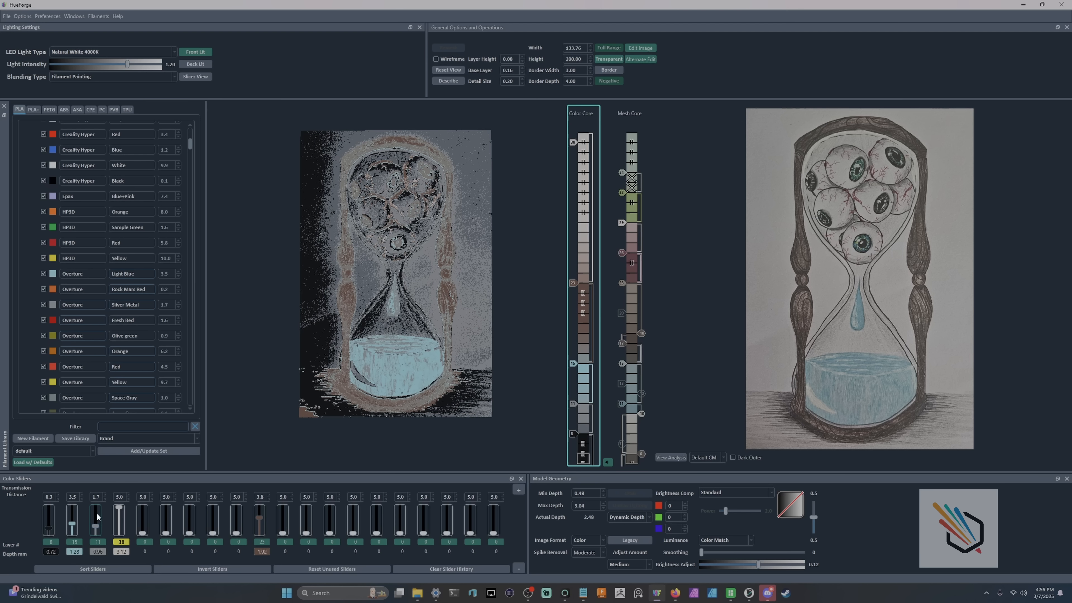
pyautogui.scroll(-1, 97, 516)
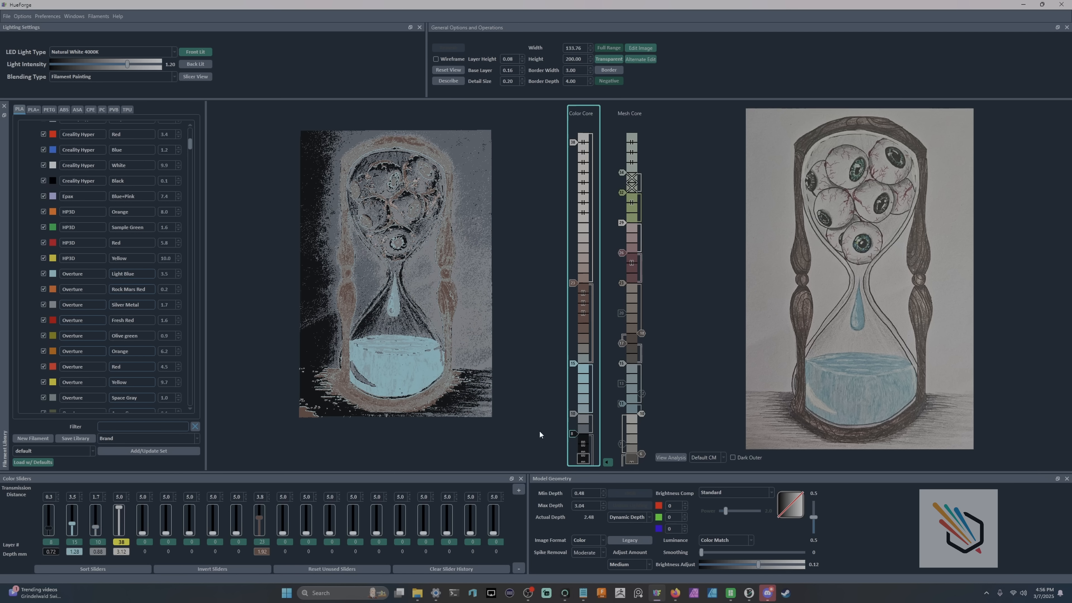
# Step: Filter the filament library by "gr" and add BambuLab Basic Blue Gray to the Color Core at 0.96 mm
pyautogui.write('gr')
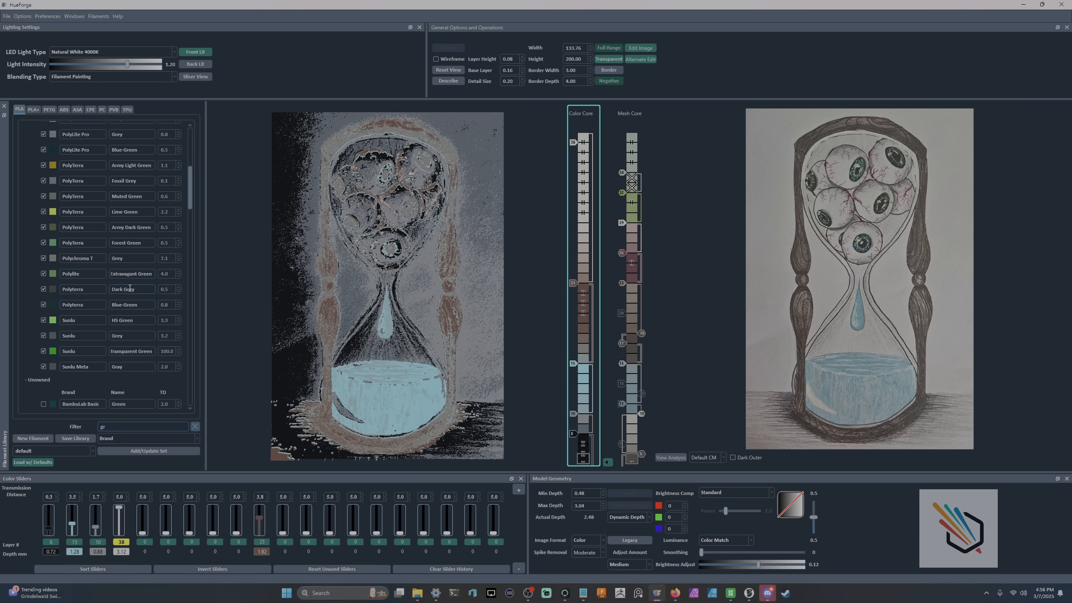
pyautogui.scroll(5, 130, 287)
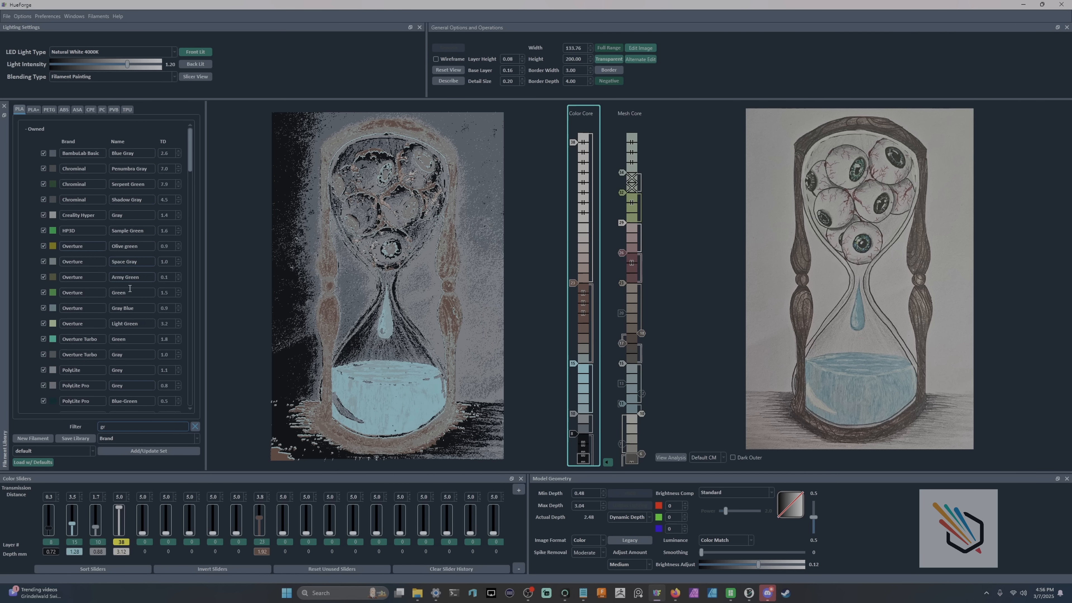
pyautogui.moveTo(51, 157)
pyautogui.mouseDown()
pyautogui.moveTo(177, 463)
pyautogui.moveTo(141, 525)
pyautogui.mouseUp()
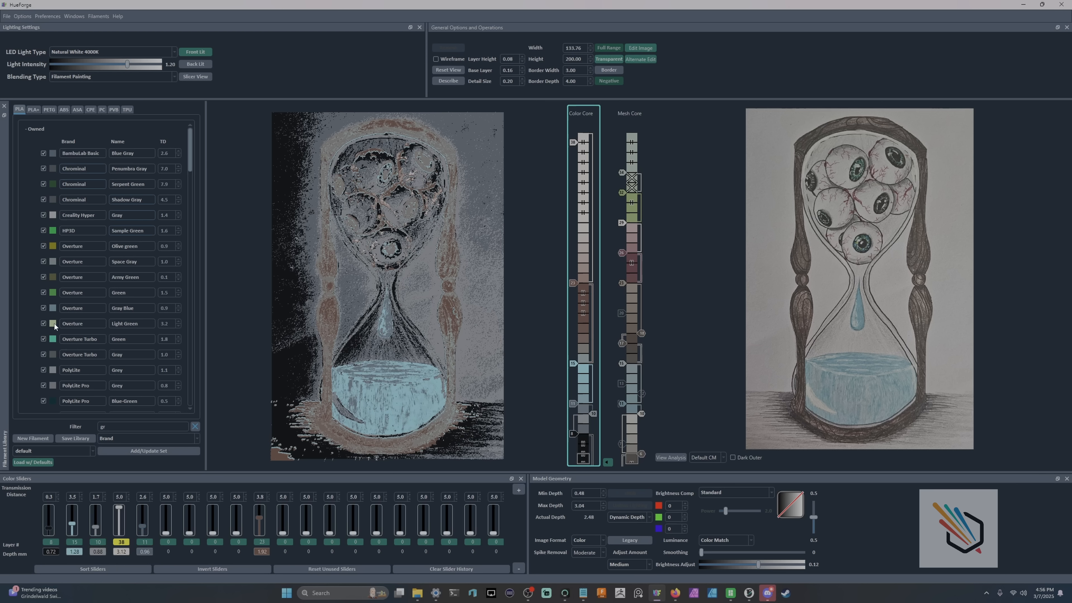
# Step: Try Sunlu Grey as the third Color Core filament at 0.88 mm
pyautogui.scroll(-3, 86, 335)
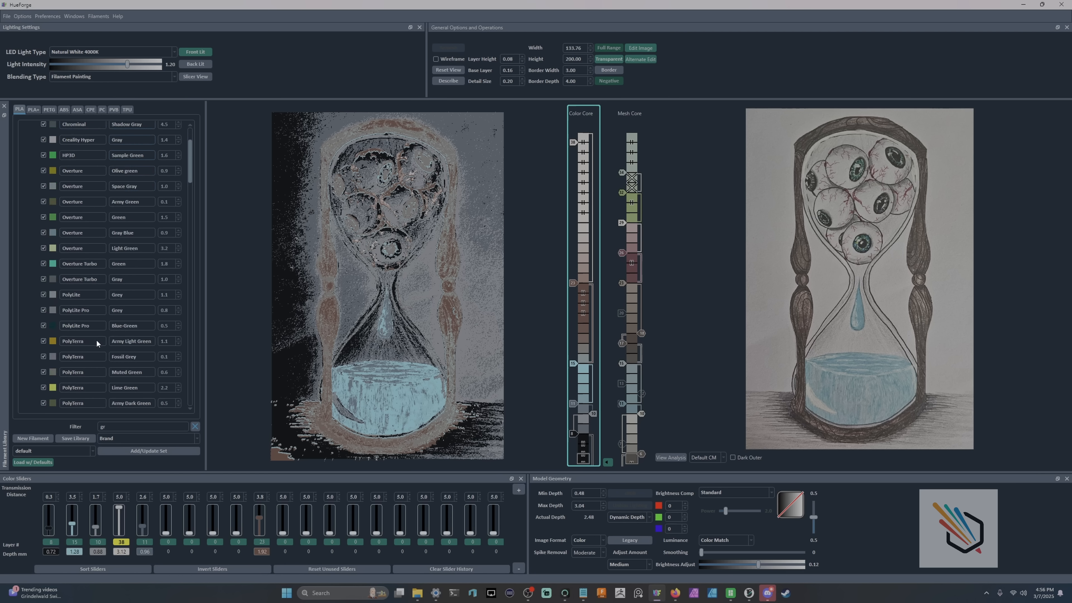
pyautogui.scroll(-4, 97, 339)
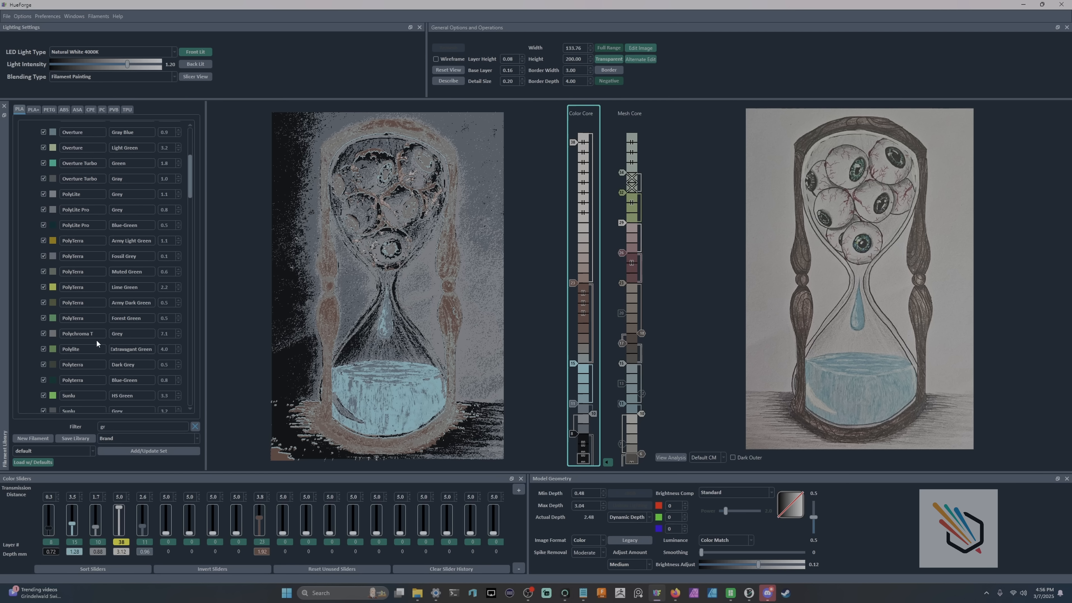
pyautogui.scroll(-3, 96, 340)
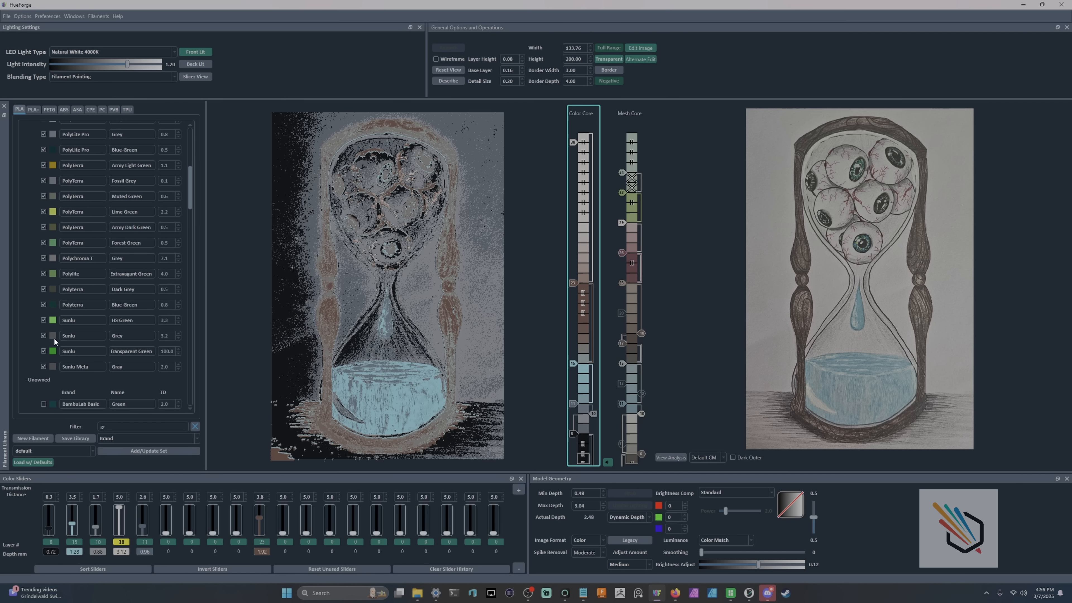
pyautogui.moveTo(53, 338); pyautogui.dragTo(96, 511)
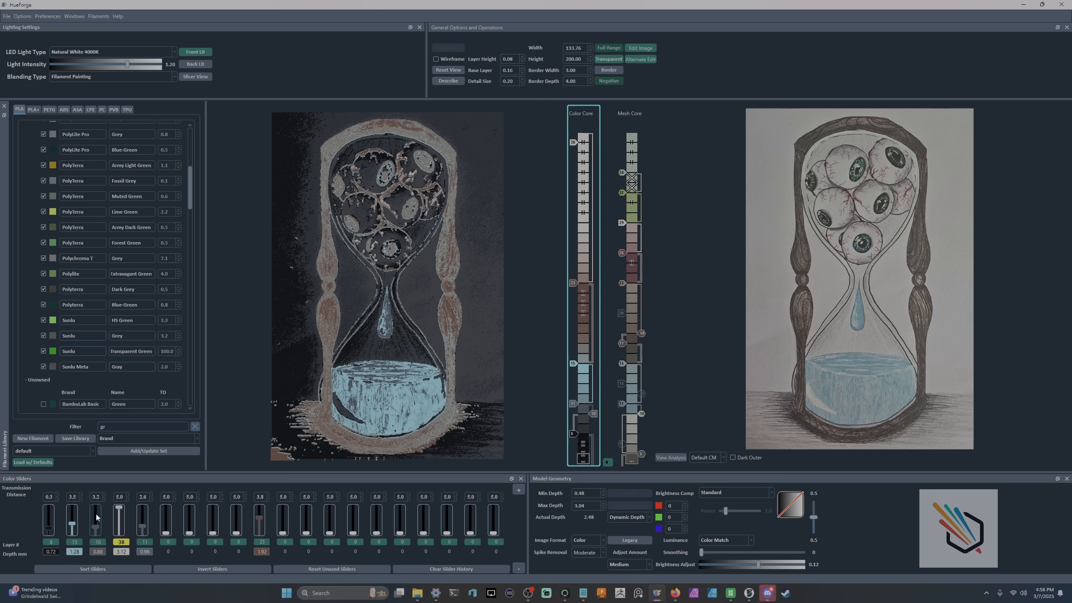
pyautogui.scroll(-1, 96, 522)
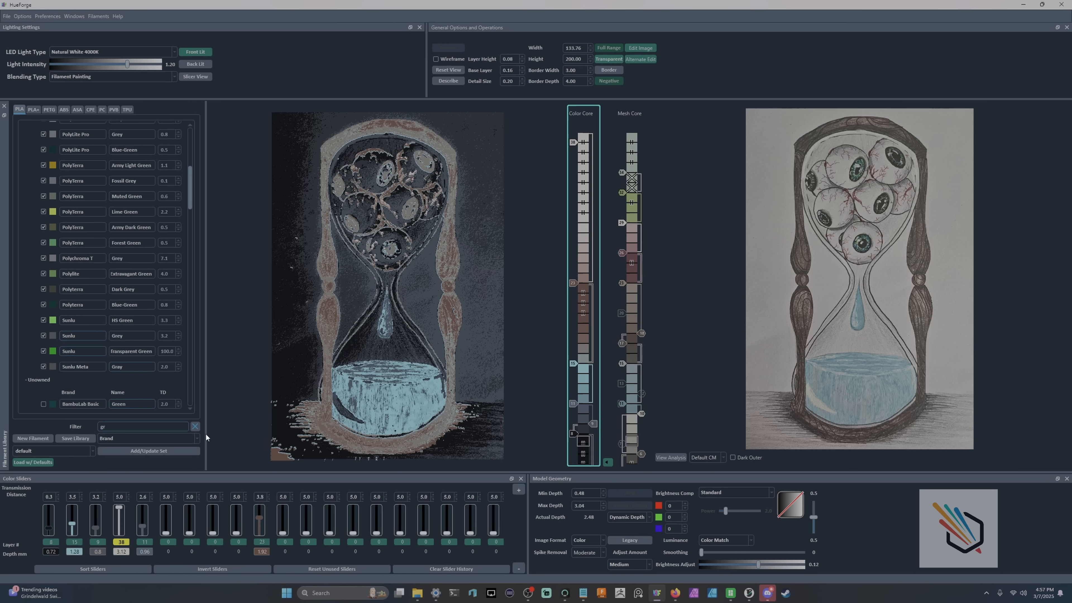
pyautogui.scroll(1, 93, 524)
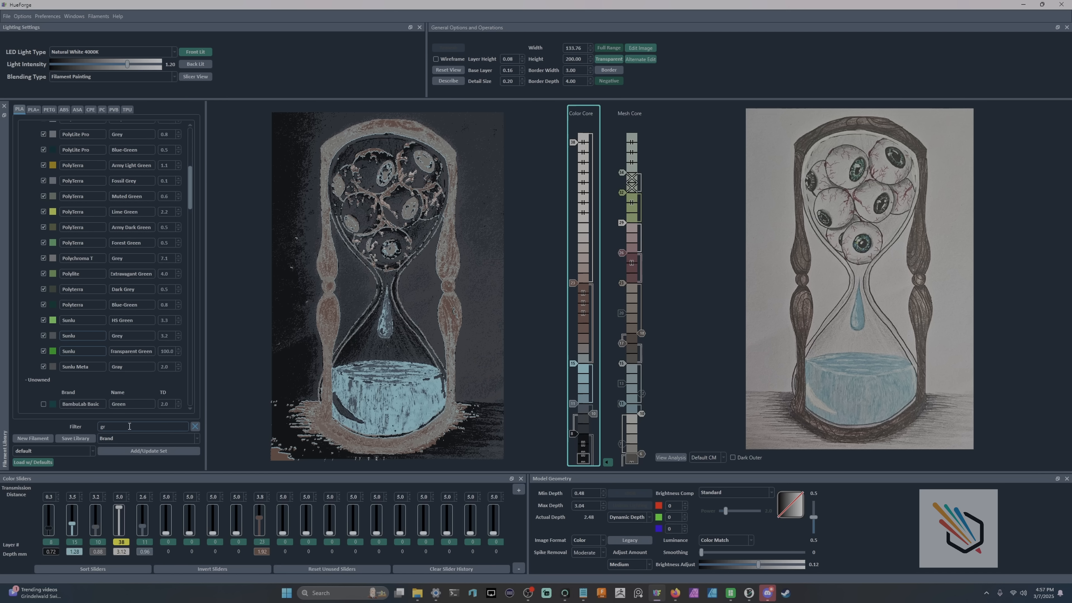
# Step: Filter the filament library by "wh" and replace the third Color Core filament with Sunlu Matte White at 0.88 mm
pyautogui.click(195, 425)
pyautogui.click(164, 426)
pyautogui.write('w')
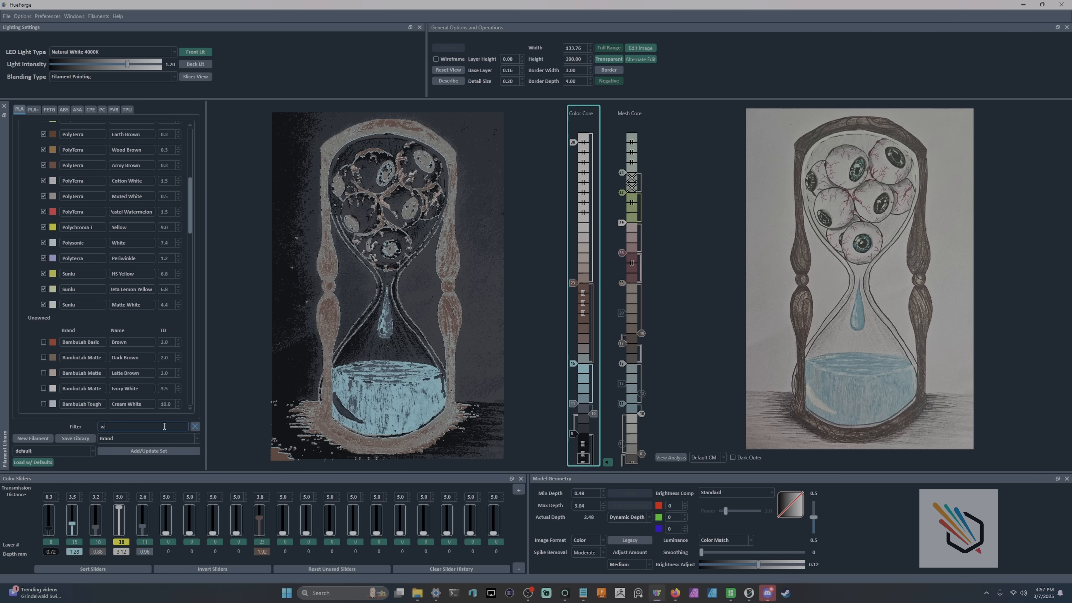
pyautogui.write('hg\\')
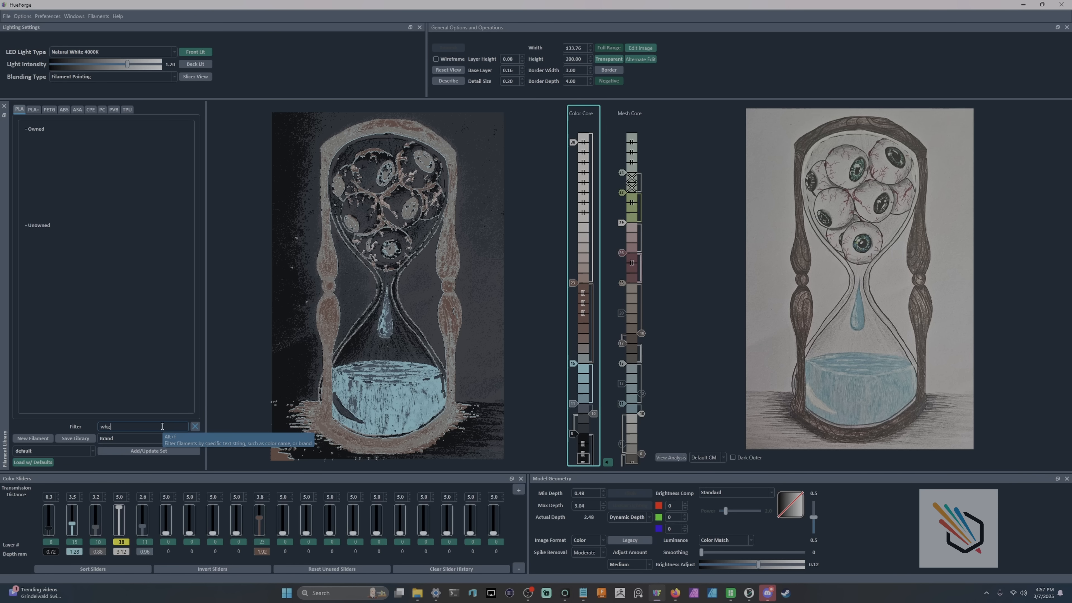
pyautogui.press('BackSpace')
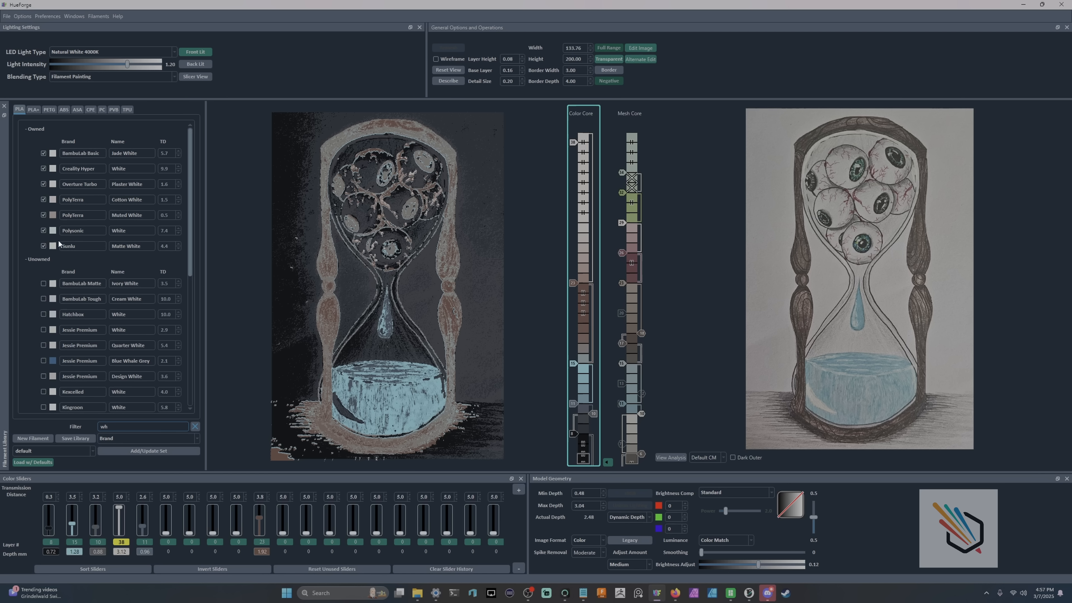
pyautogui.moveTo(53, 245); pyautogui.dragTo(98, 508)
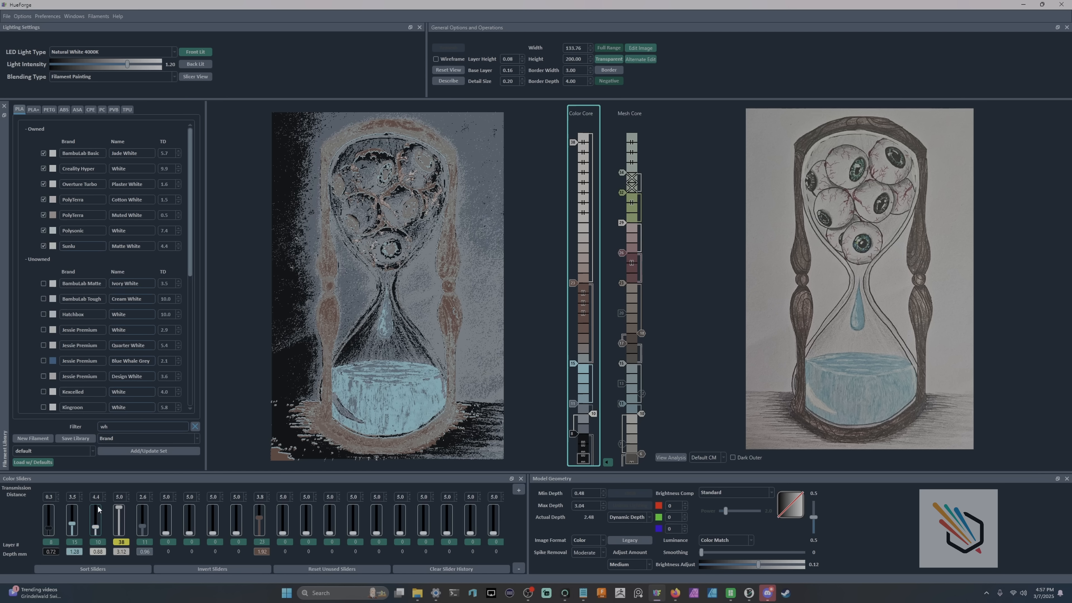
# Step: Filter the filament library by "su" and replace the first Color Core filament with Sunlu Grey at 0.56 mm
pyautogui.click(47, 541)
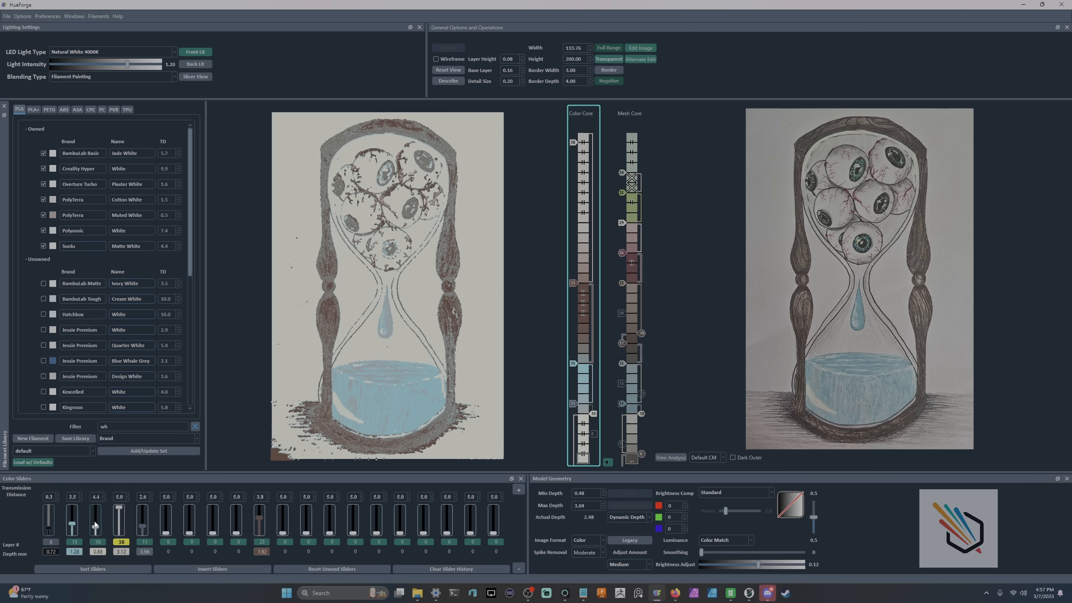
pyautogui.moveTo(95, 524); pyautogui.dragTo(95, 524)
pyautogui.click(194, 426)
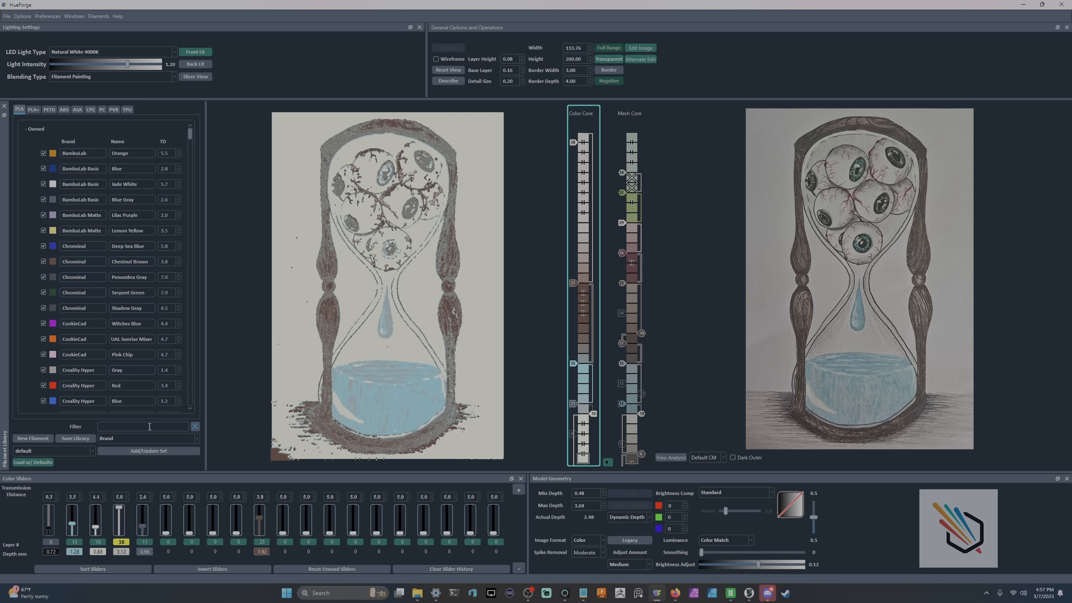
pyautogui.write('su')
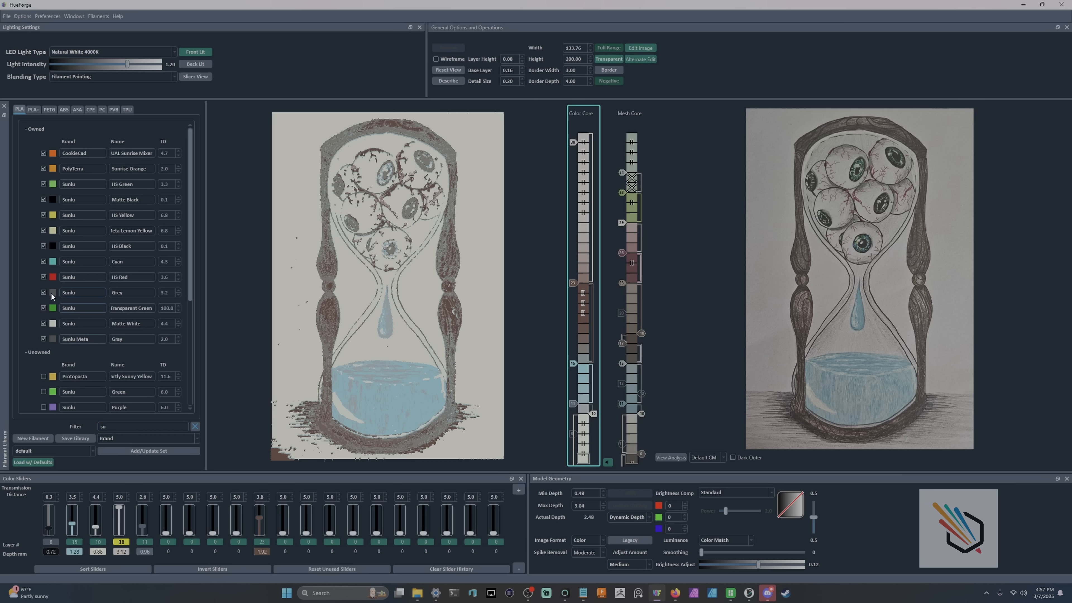
pyautogui.moveTo(50, 295); pyautogui.dragTo(53, 515)
pyautogui.scroll(-2, 51, 516)
pyautogui.scroll(1, 51, 515)
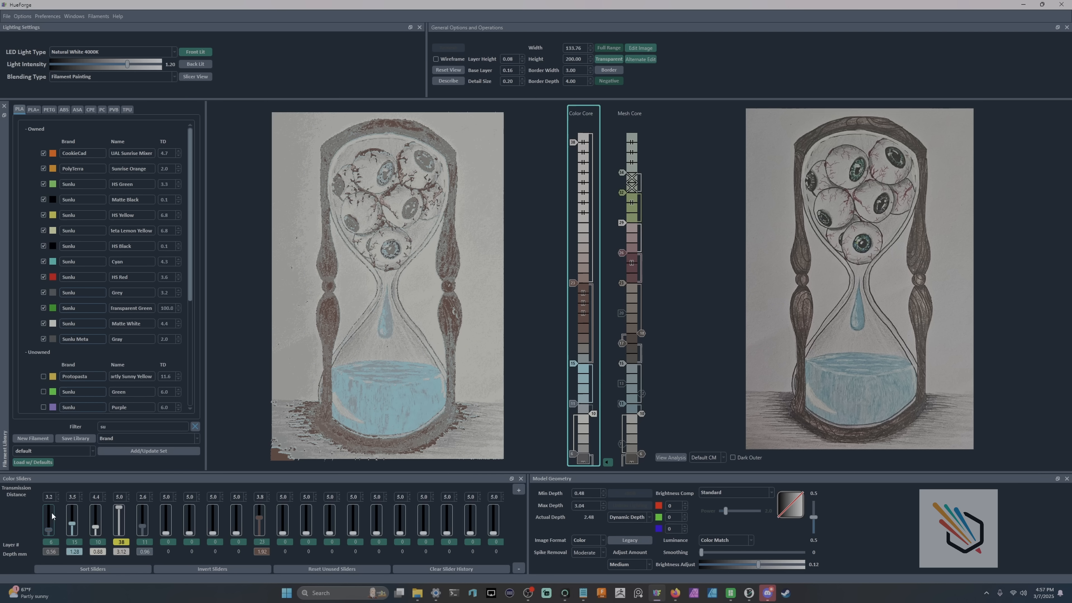
pyautogui.moveTo(337, 324); pyautogui.dragTo(367, 316)
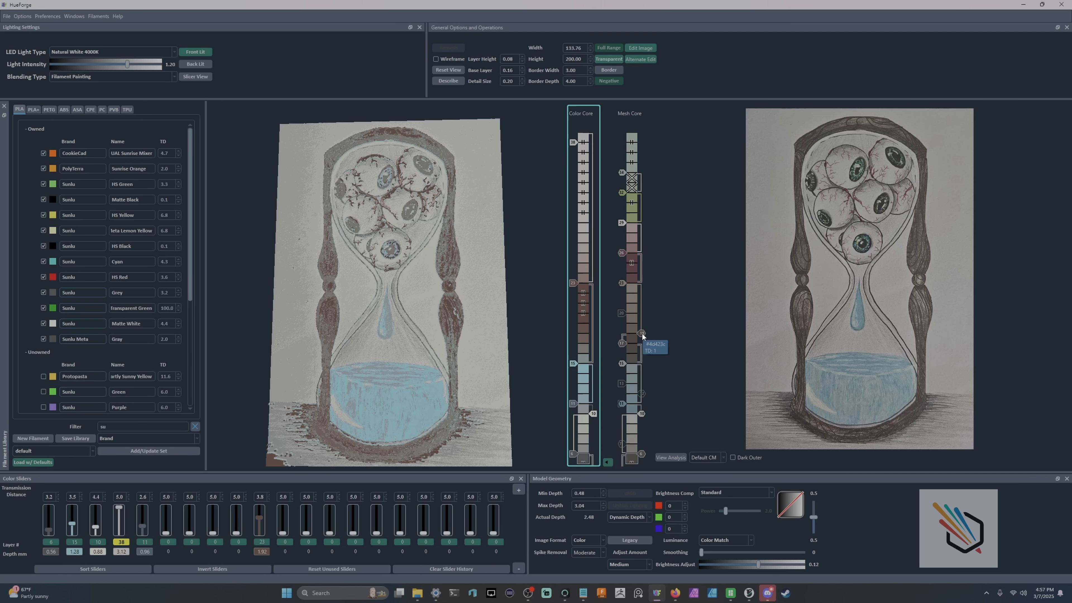
# Step: Filter the PLA+ library by "kh", add Numakers Military Khaki to the Color Core at 1.92 mm, and lower Chestnut Brown to 1.52 mm
pyautogui.click(195, 425)
pyautogui.write('kh')
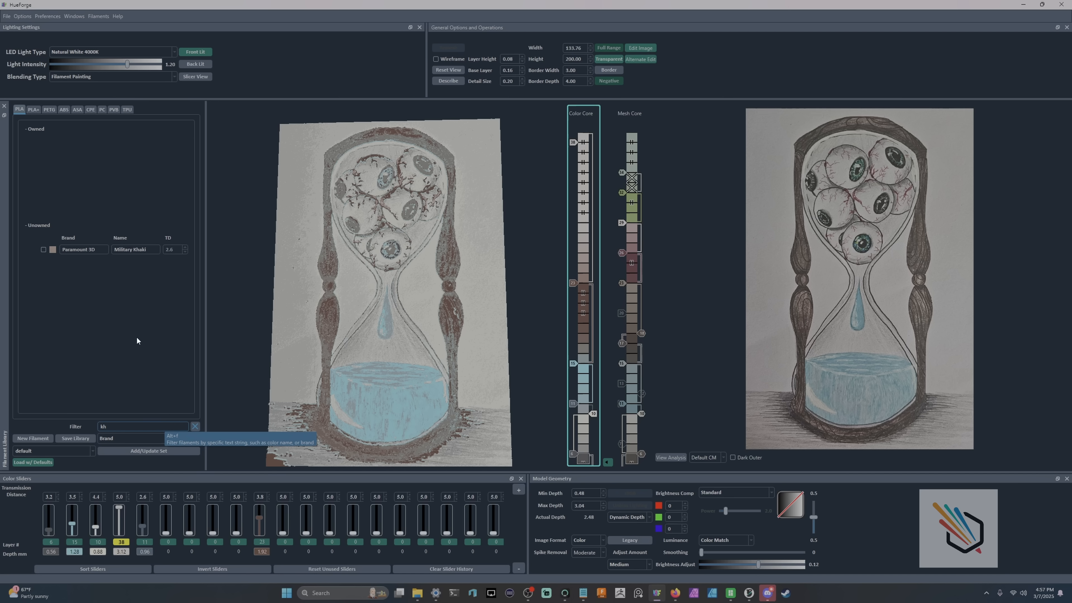
pyautogui.click(30, 109)
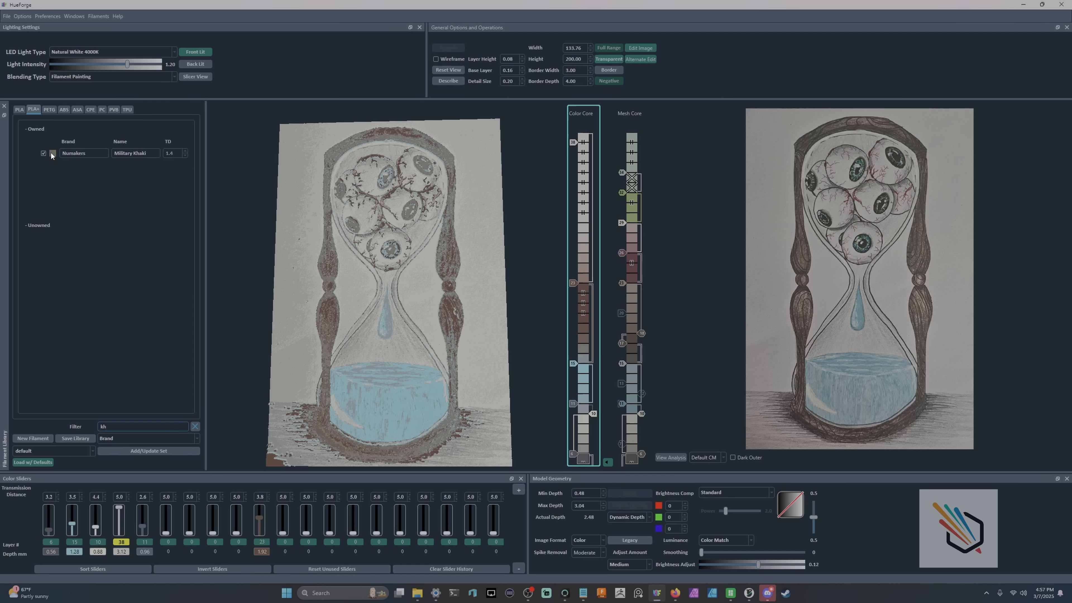
pyautogui.moveTo(52, 153)
pyautogui.mouseDown()
pyautogui.moveTo(606, 300)
pyautogui.moveTo(584, 291)
pyautogui.moveTo(586, 329)
pyautogui.moveTo(573, 327)
pyautogui.moveTo(573, 355)
pyautogui.mouseUp()
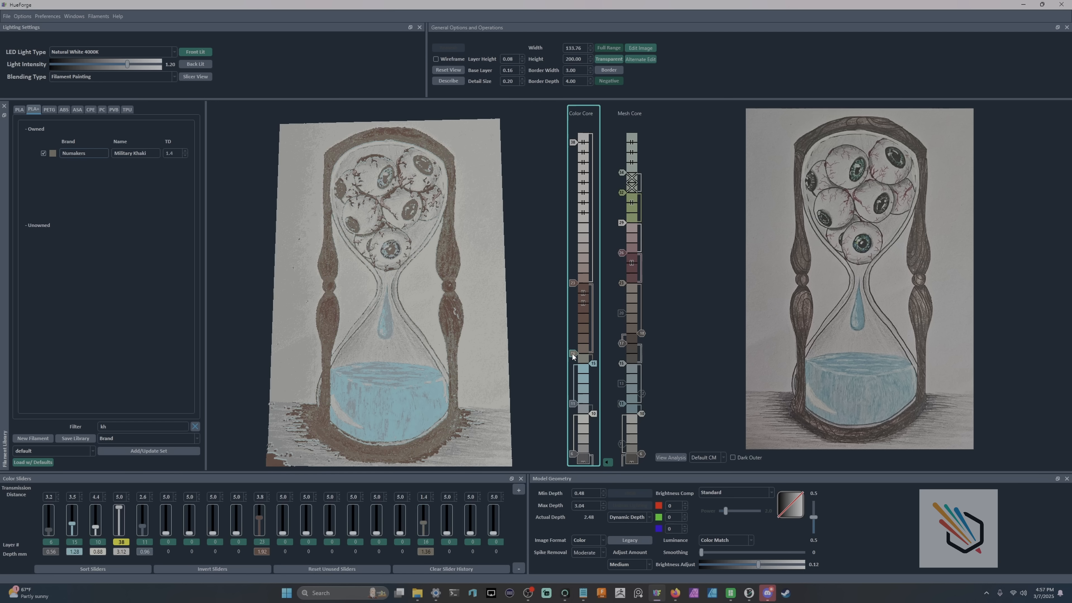
pyautogui.moveTo(572, 352)
pyautogui.mouseDown()
pyautogui.moveTo(571, 284)
pyautogui.moveTo(576, 326)
pyautogui.moveTo(577, 288)
pyautogui.moveTo(497, 320)
pyautogui.moveTo(446, 287)
pyautogui.moveTo(505, 304)
pyautogui.moveTo(511, 329)
pyautogui.mouseUp()
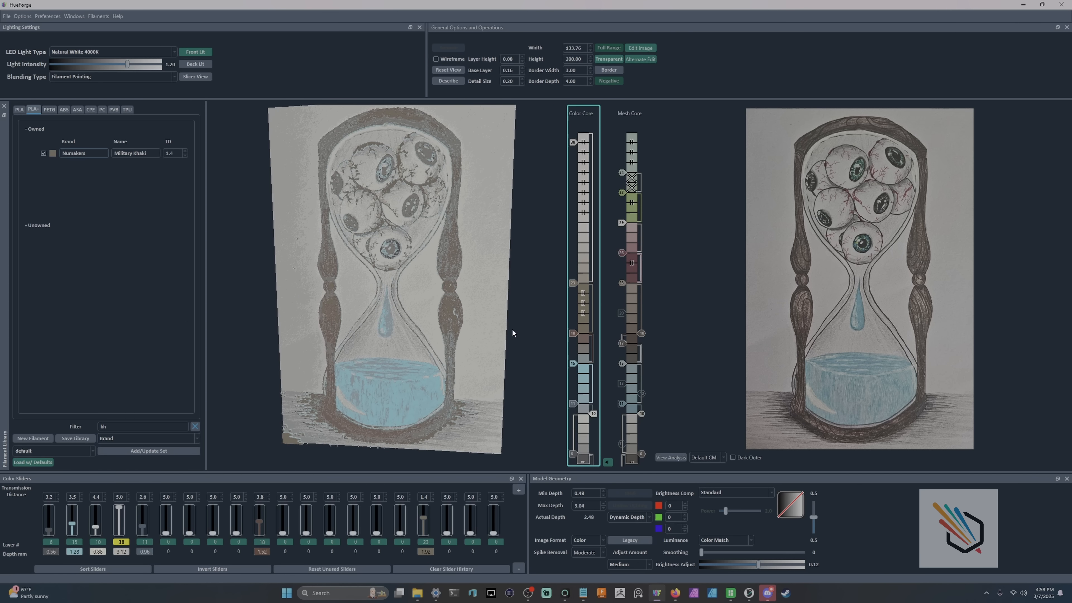
# Step: Filter the PLA+ library by "br", try Beige Brown, and replace Chestnut Brown with Numakers Chocolate Brown at 1.44 mm
pyautogui.click(194, 425)
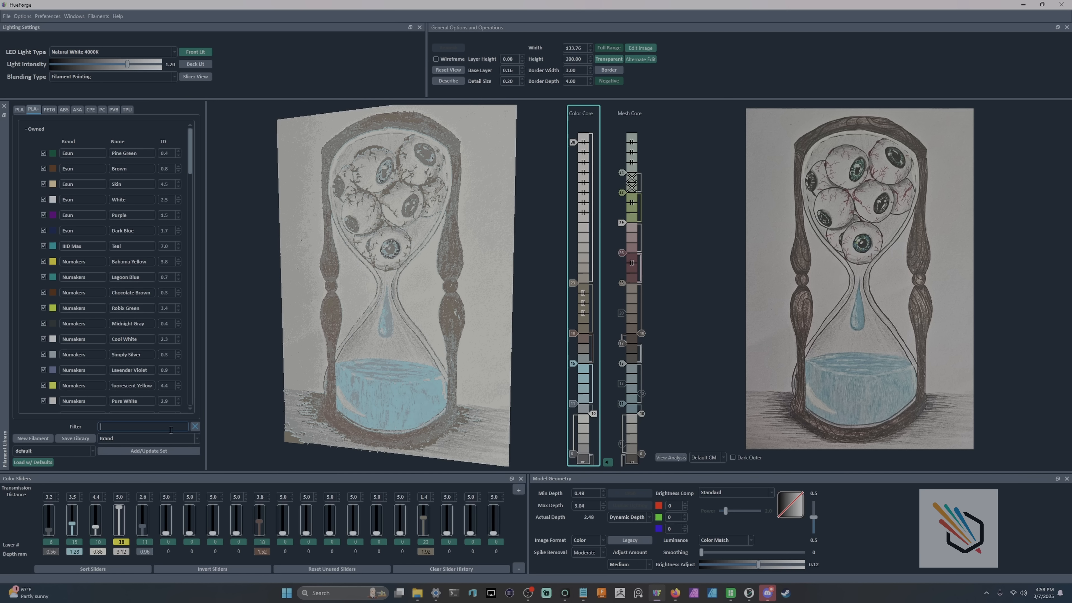
pyautogui.click(170, 426)
pyautogui.write('br')
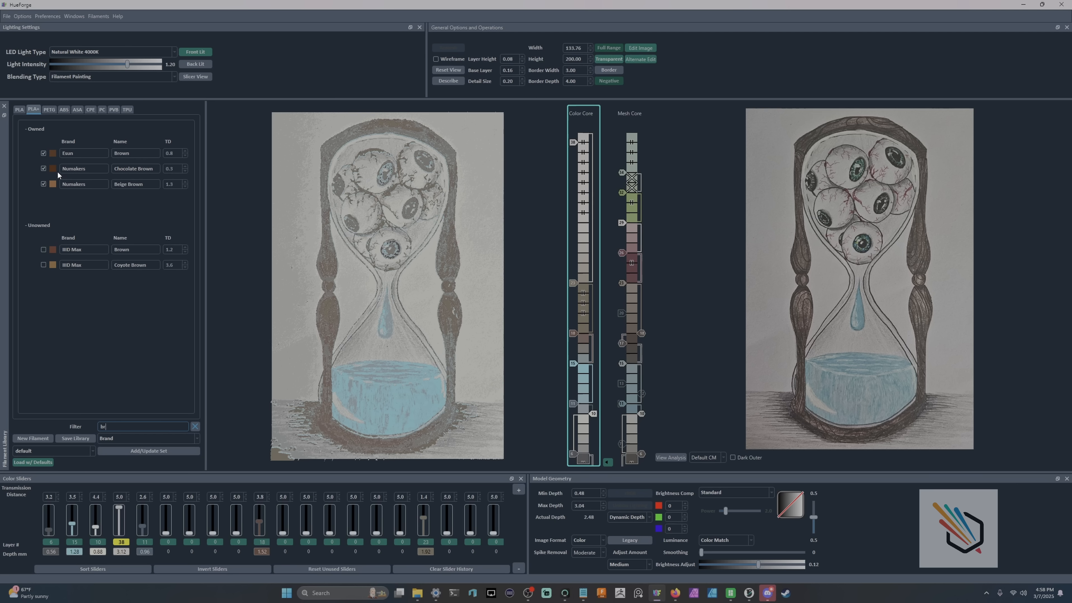
pyautogui.moveTo(53, 184); pyautogui.dragTo(574, 333)
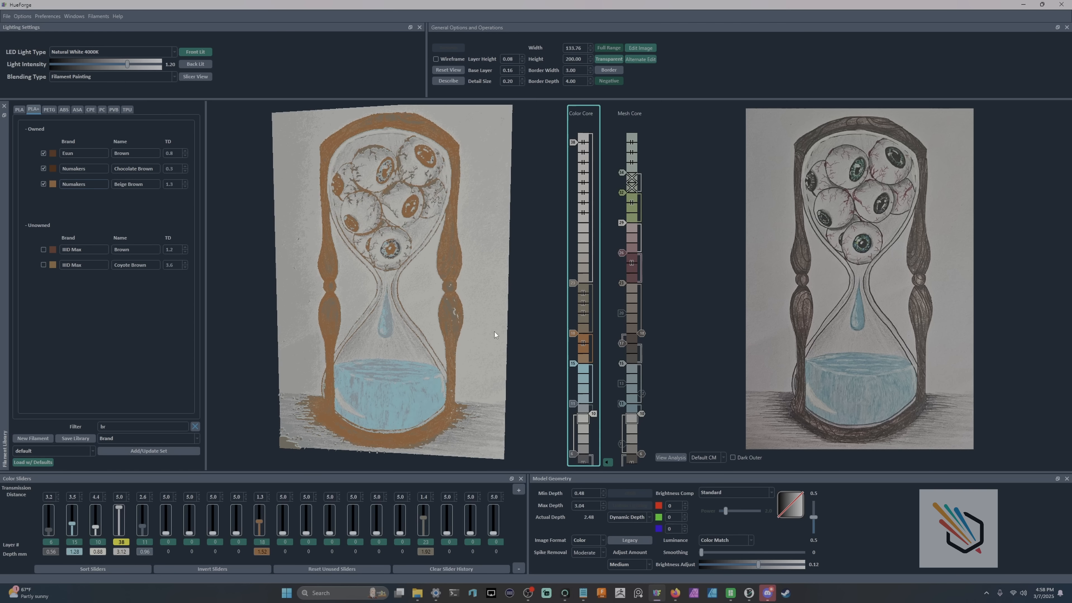
pyautogui.moveTo(53, 168); pyautogui.dragTo(573, 348)
pyautogui.moveTo(413, 403); pyautogui.dragTo(427, 398)
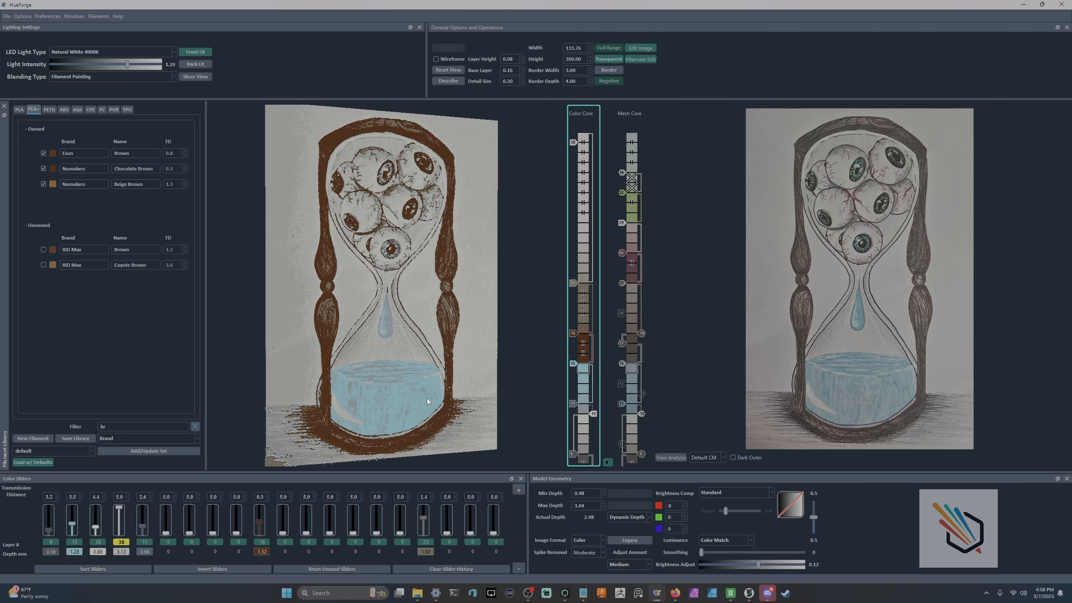
pyautogui.moveTo(573, 333); pyautogui.dragTo(573, 344)
pyautogui.moveTo(508, 320); pyautogui.dragTo(499, 322)
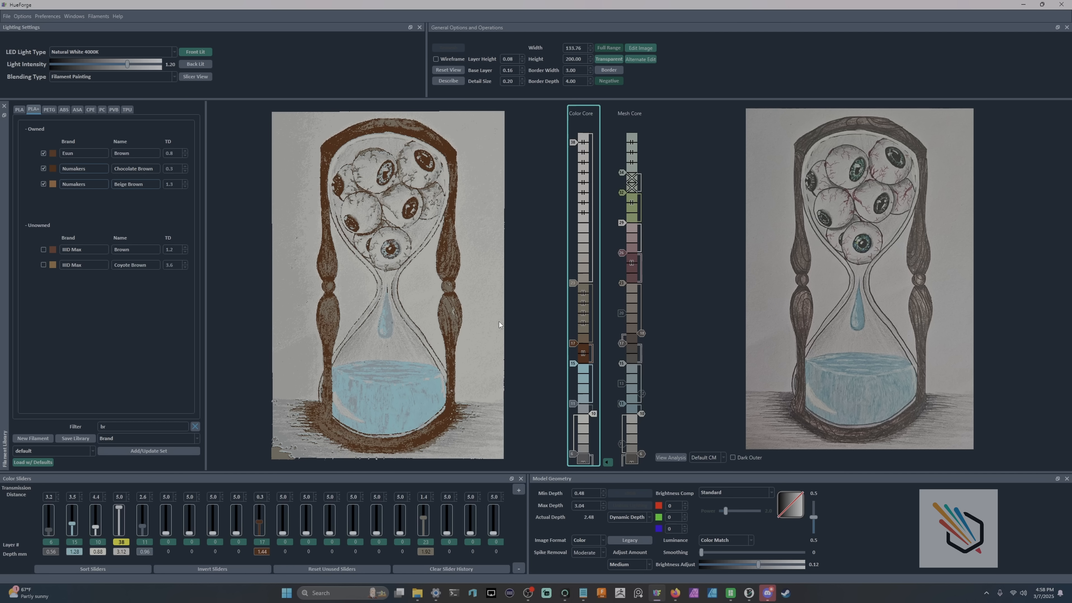
# Step: Filter the PLA library by "wi" and add Overture Wine to the Color Core at 2.16 mm
pyautogui.moveTo(573, 282); pyautogui.dragTo(575, 286)
pyautogui.click(195, 426)
pyautogui.write('wi')
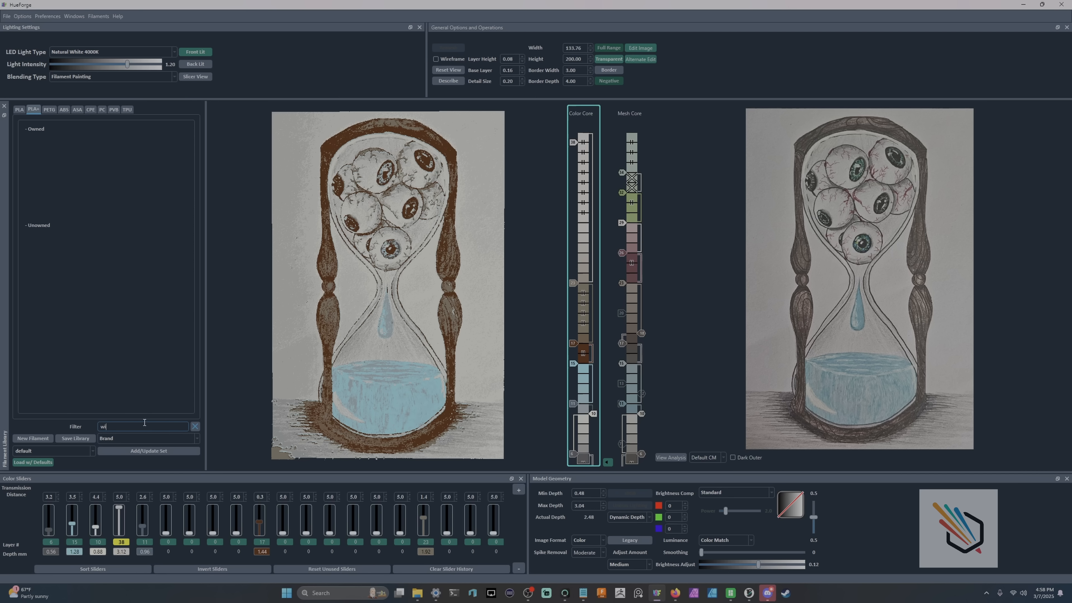
pyautogui.click(17, 111)
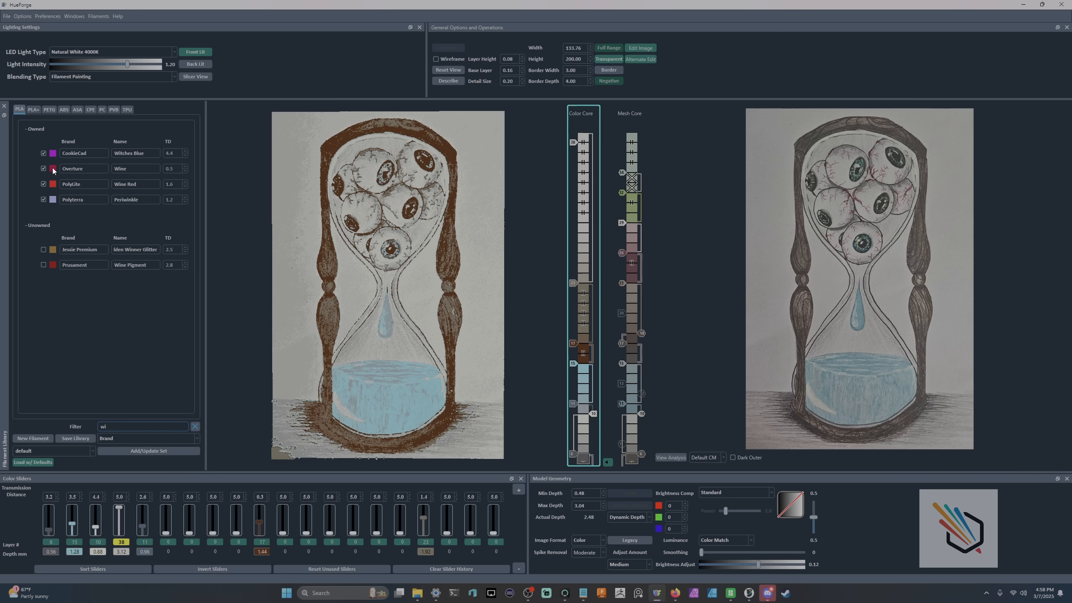
pyautogui.moveTo(53, 170); pyautogui.dragTo(572, 258)
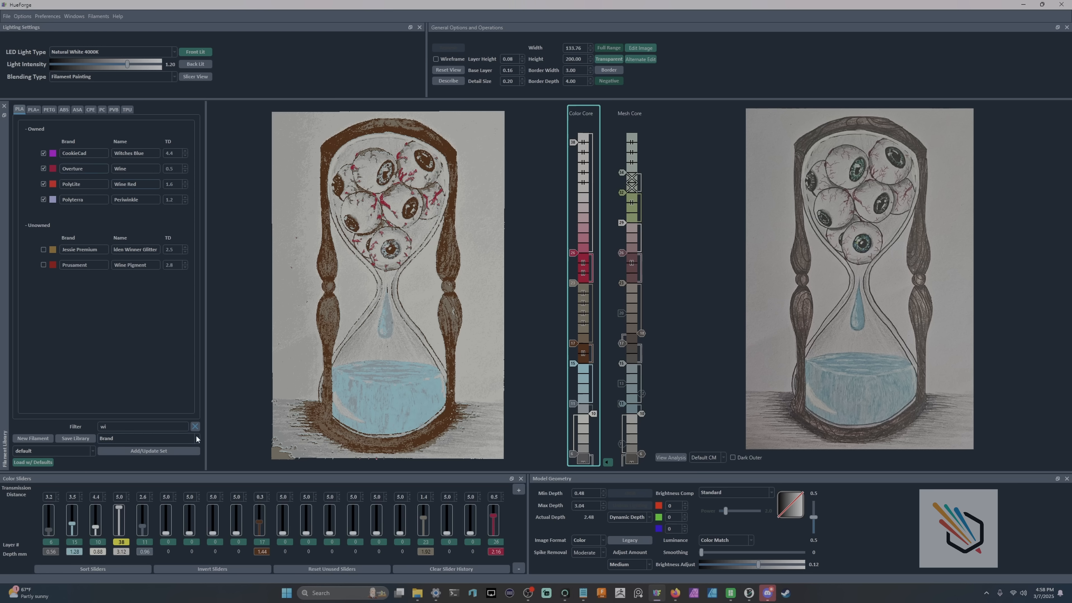
# Step: Filter the filament library by "wh" and add BambuLab Basic Jade White to the Color Core at 2.4 mm
pyautogui.click(195, 426)
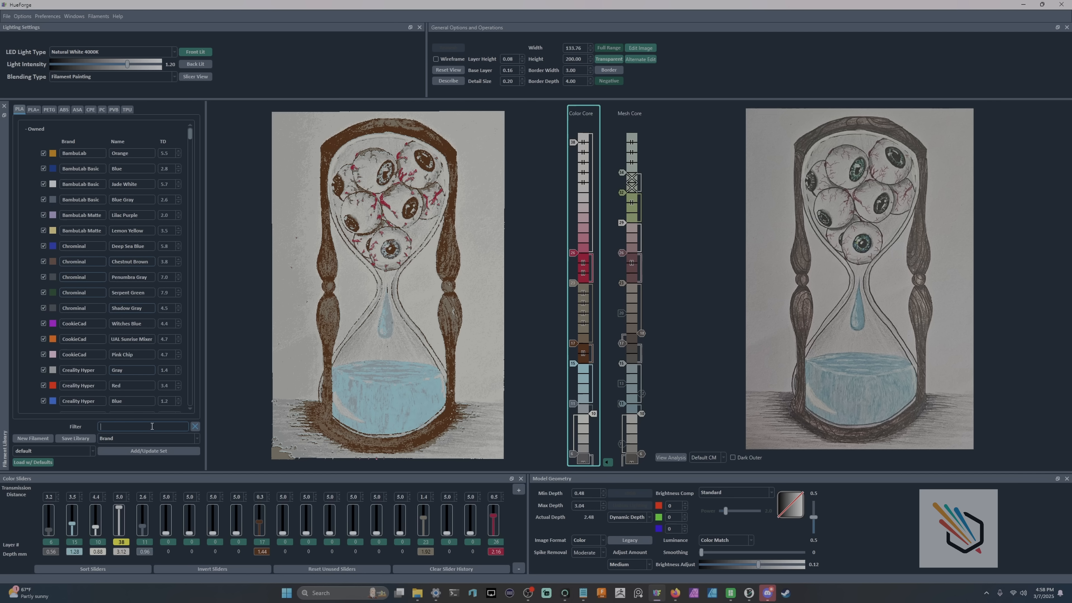
pyautogui.write('wh')
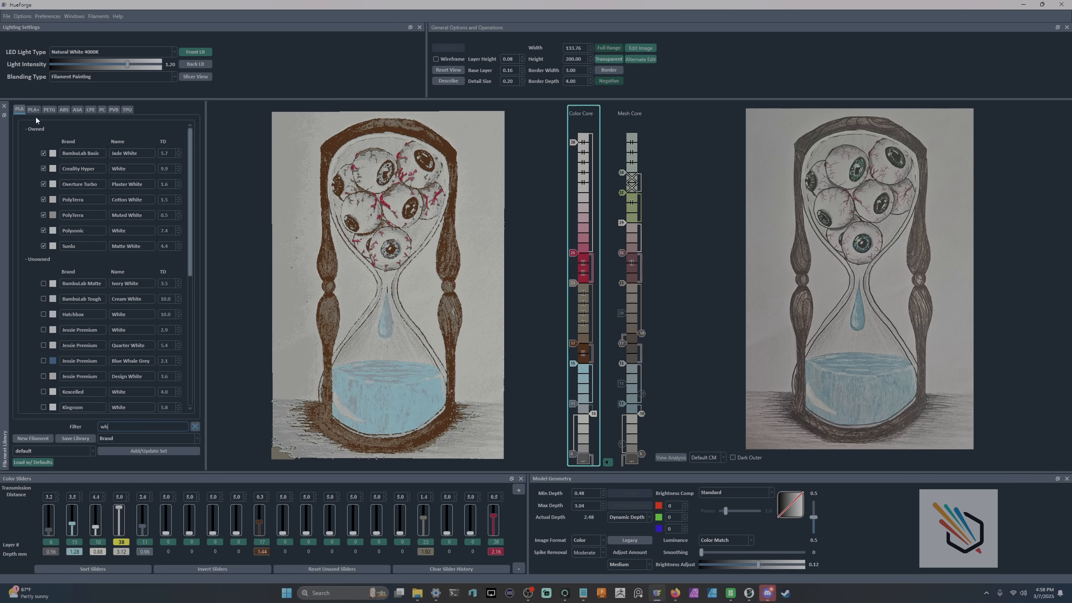
pyautogui.moveTo(53, 153)
pyautogui.mouseDown()
pyautogui.moveTo(574, 226)
pyautogui.moveTo(455, 220)
pyautogui.moveTo(478, 227)
pyautogui.mouseUp()
# Step: Filter the filament library by "ol", add Overture Olive green to the Color Core at 2.64 mm, and close the print description
pyautogui.click(195, 426)
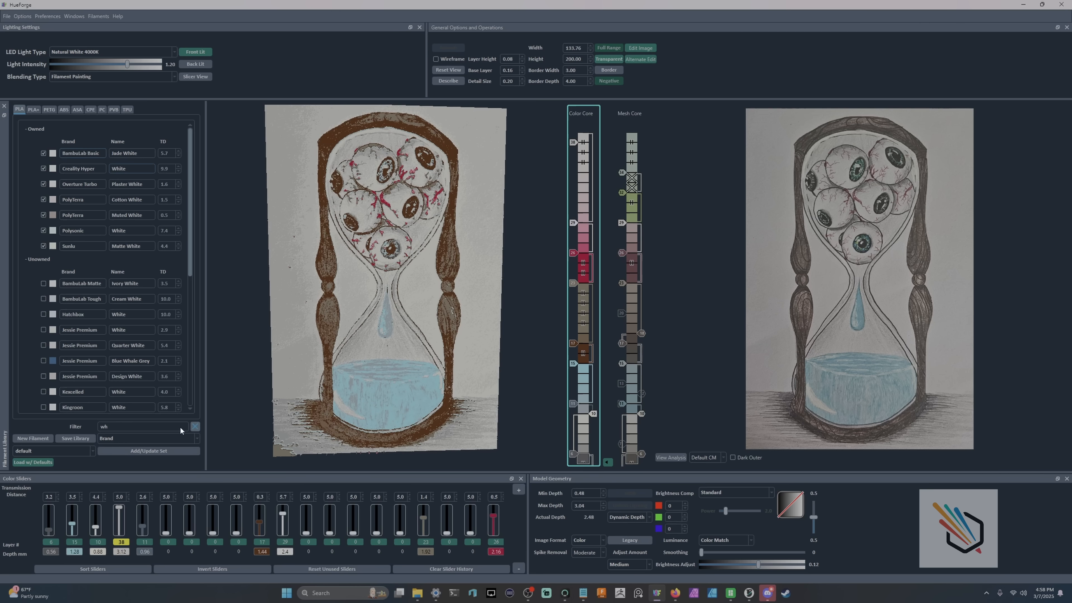
pyautogui.click(170, 424)
pyautogui.write('ol')
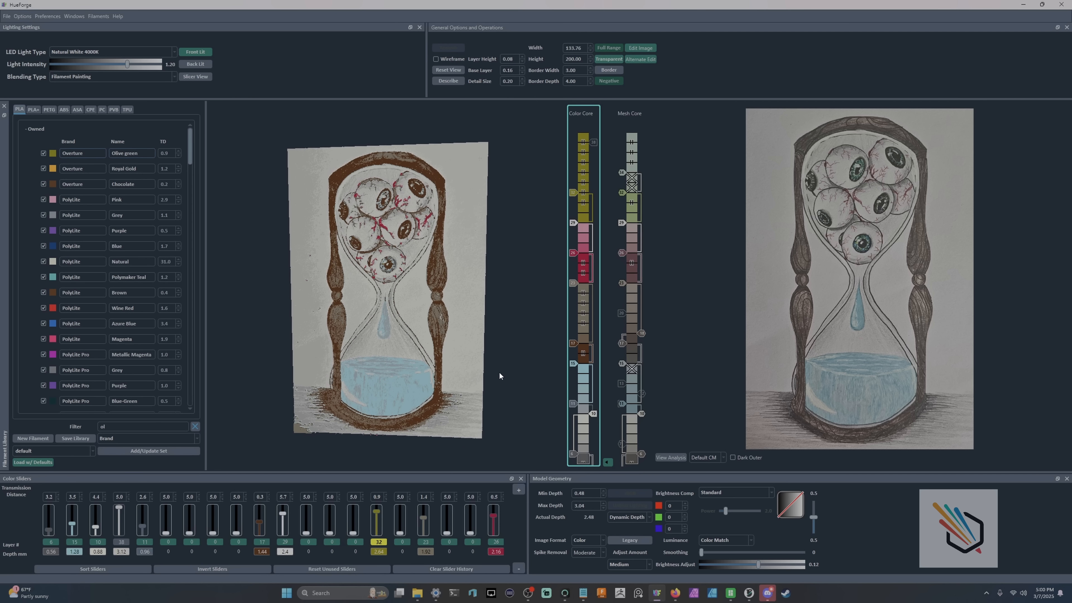
pyautogui.moveTo(498, 373); pyautogui.dragTo(497, 376)
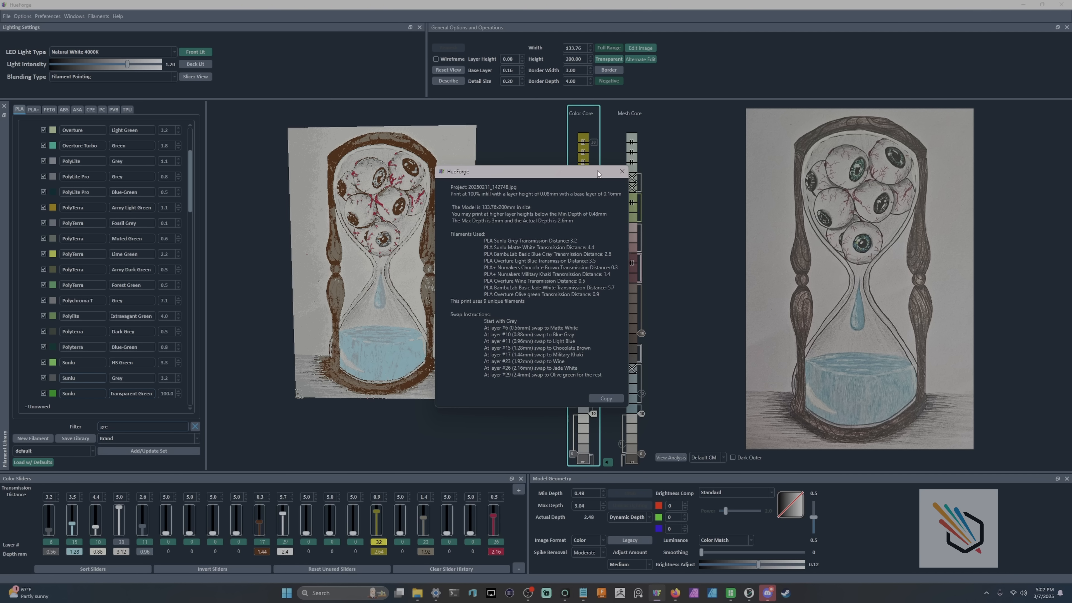
pyautogui.click(621, 173)
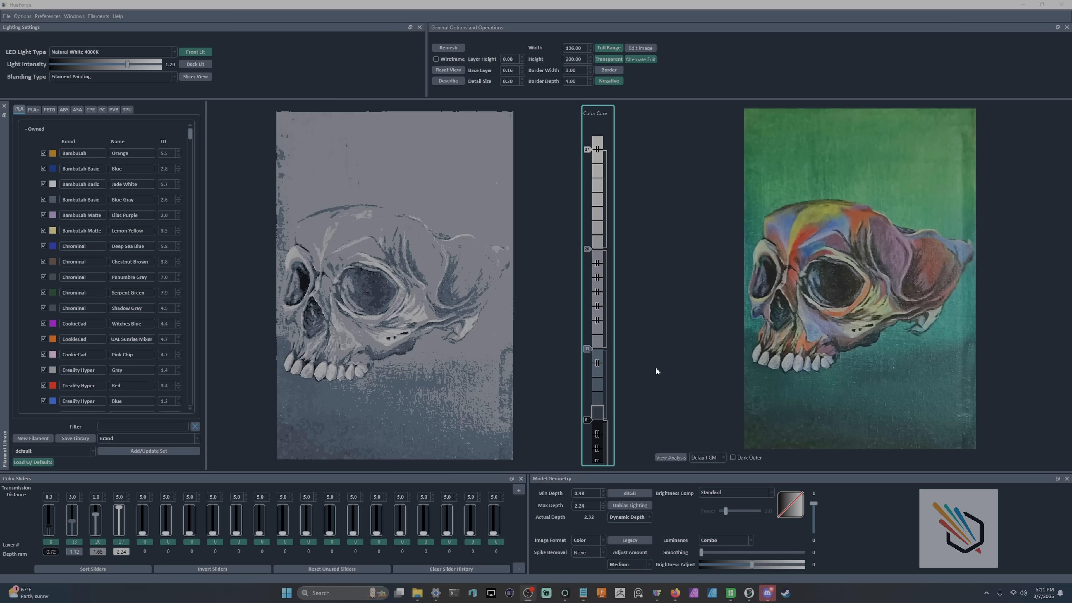
# Step: Set the skull painting's luminance mode to Color Match
pyautogui.click(724, 540)
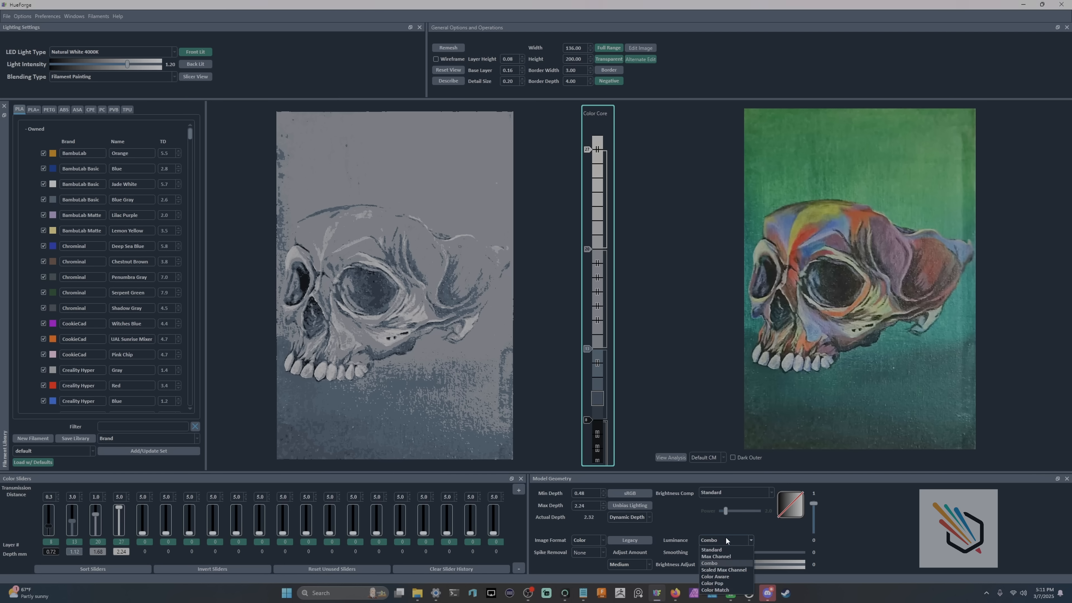
pyautogui.click(726, 593)
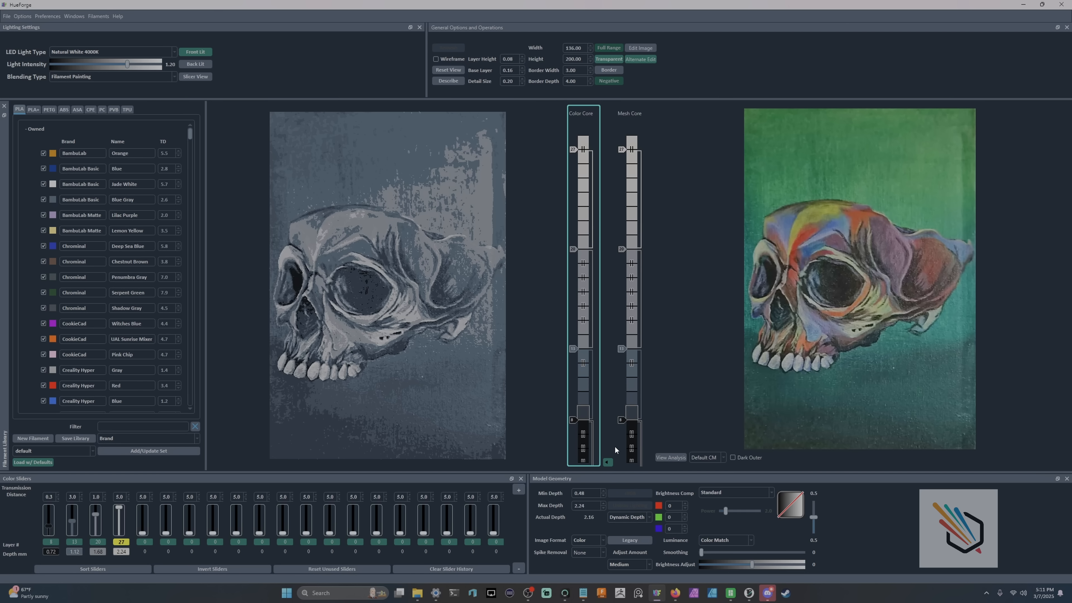
# Step: Unlink the Mesh Core from the Color Core and replace its lower sliders with sampled dark green at 0.56 mm and green at 0.8 mm
pyautogui.click(608, 462)
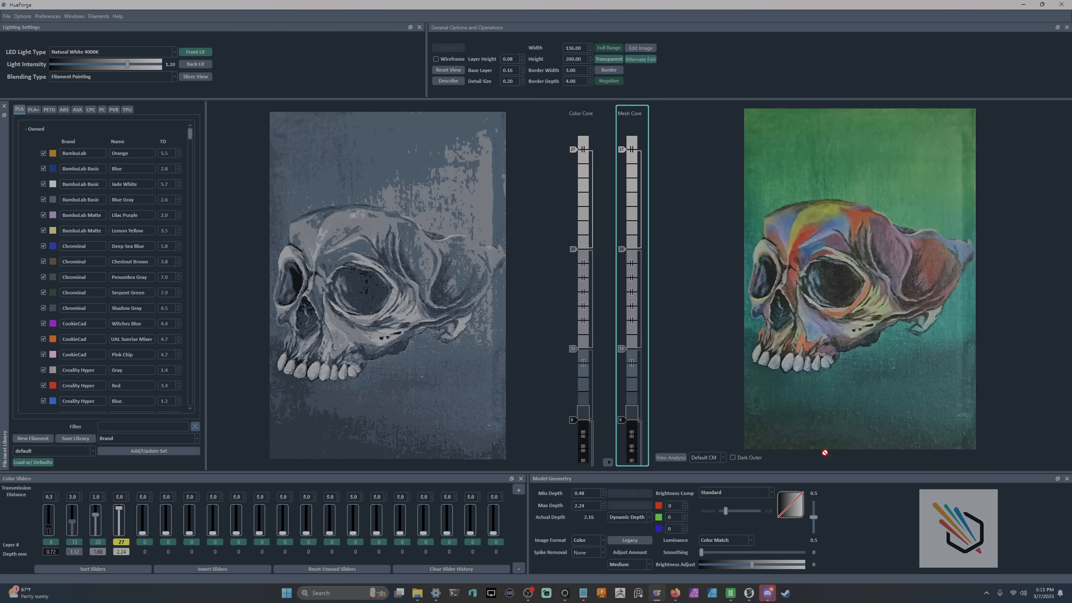
pyautogui.click(633, 457)
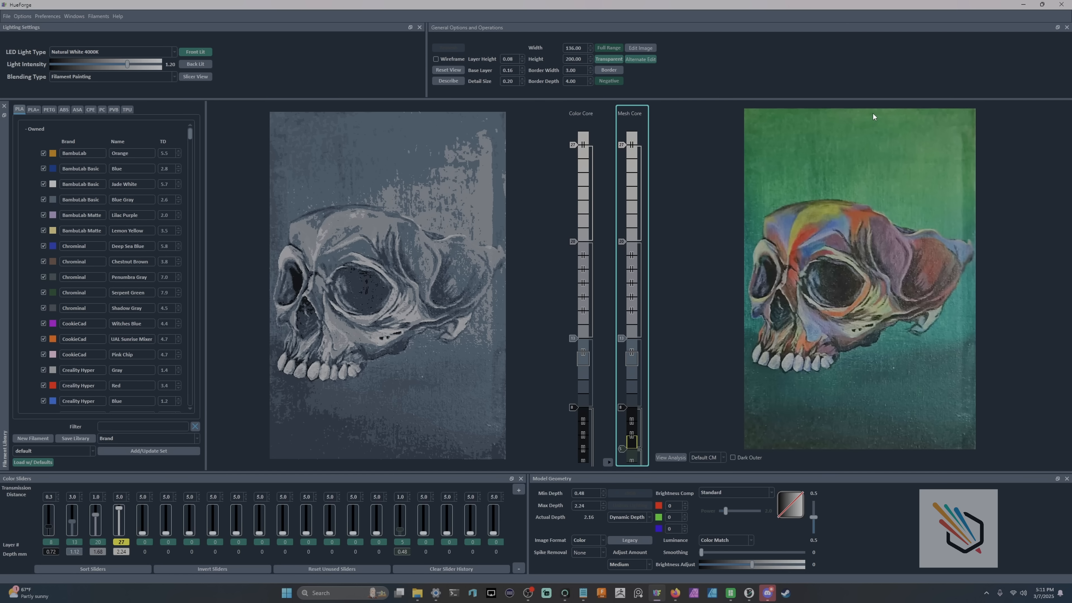
pyautogui.click(637, 423)
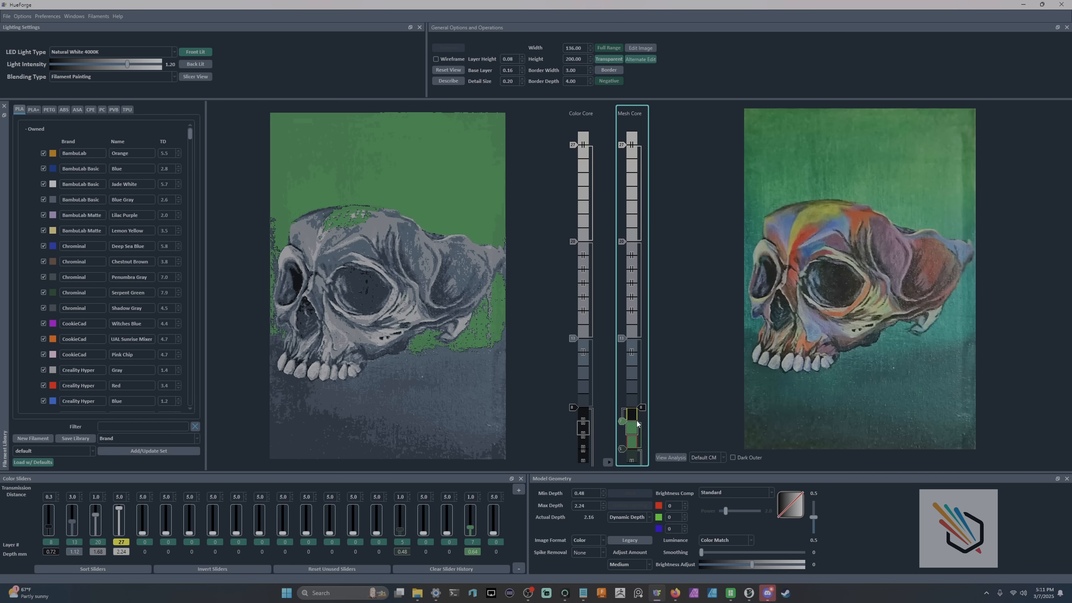
pyautogui.click(621, 421)
pyautogui.moveTo(621, 449); pyautogui.dragTo(622, 415)
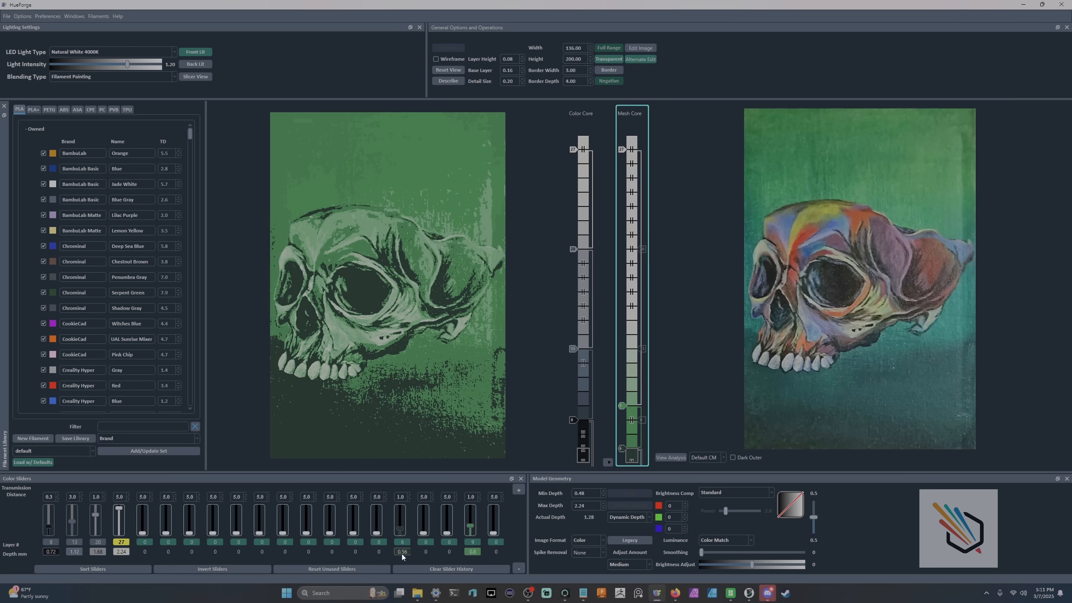
pyautogui.moveTo(622, 448); pyautogui.dragTo(620, 462)
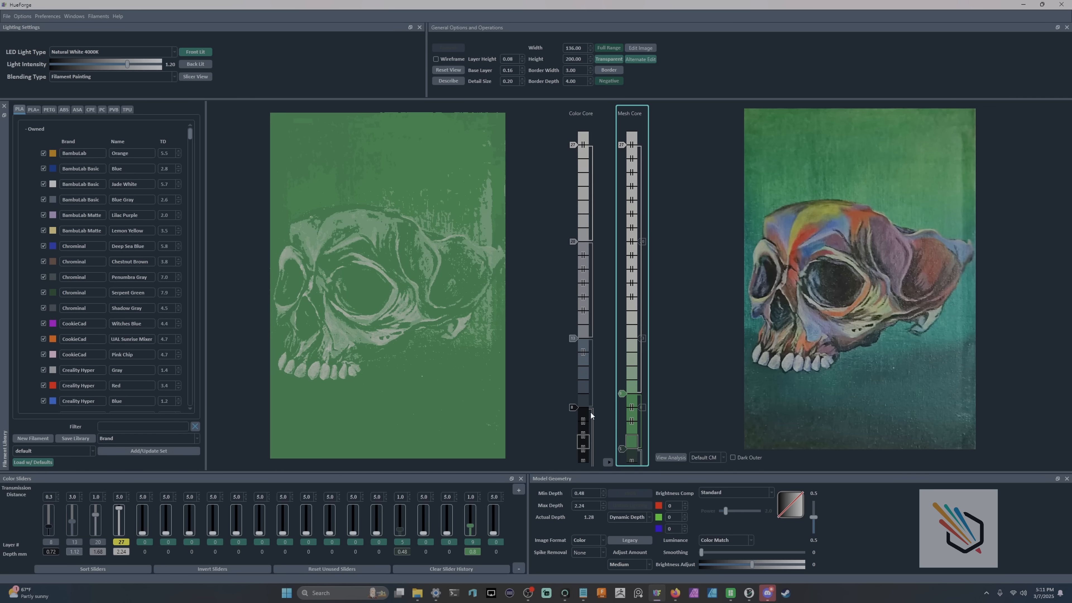
# Step: Set the Mesh Core green to 0.88 mm with transmission distance 7.0 and add a dark teal at 0.72 mm with transmission distance 3.5
pyautogui.scroll(1, 623, 448)
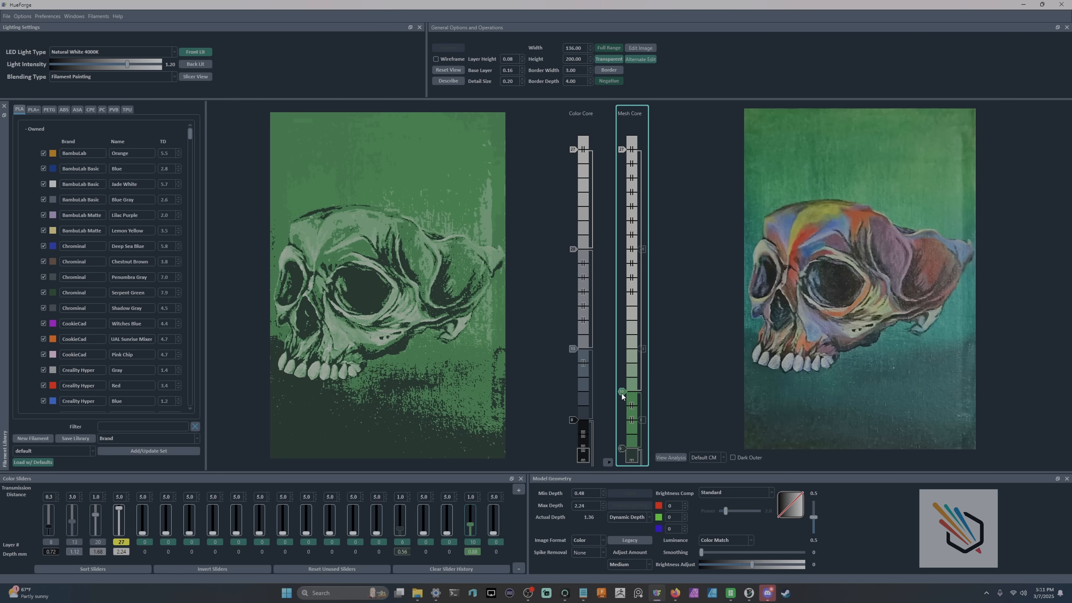
pyautogui.keyDown('ctrl'); pyautogui.scroll(9, 621, 392); pyautogui.keyUp('ctrl')
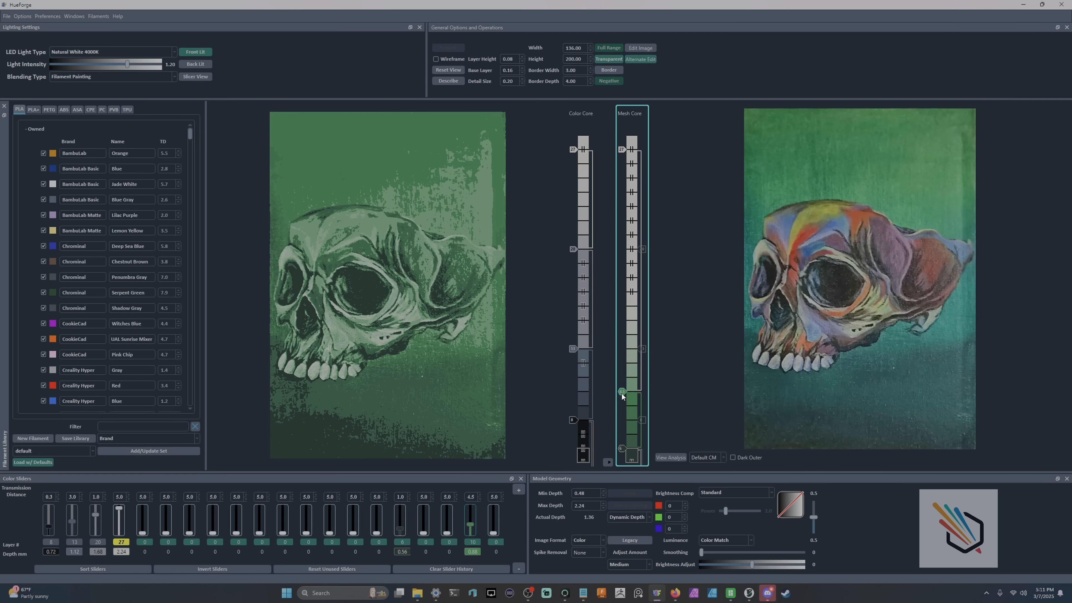
pyautogui.keyDown('ctrl'); pyautogui.scroll(3, 621, 392); pyautogui.keyUp('ctrl')
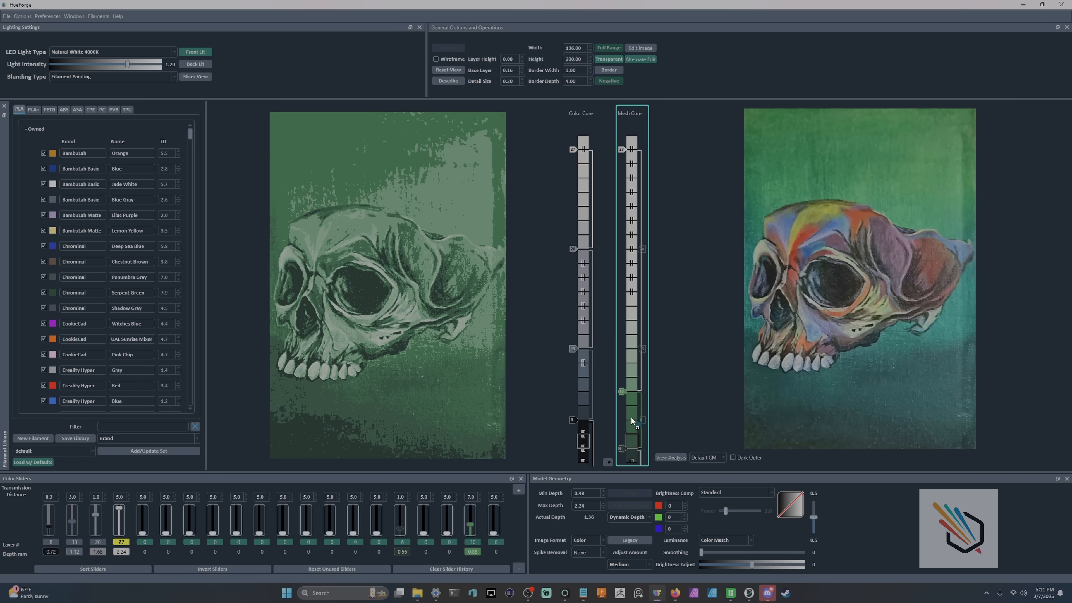
pyautogui.moveTo(637, 417)
pyautogui.mouseDown()
pyautogui.moveTo(627, 363)
pyautogui.moveTo(622, 422)
pyautogui.mouseUp()
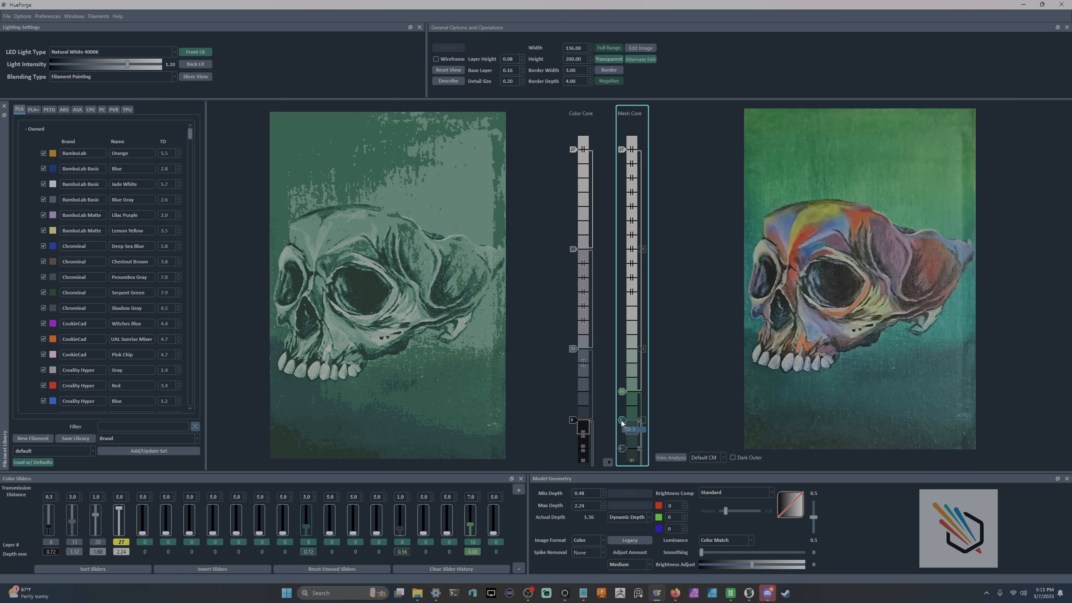
pyautogui.scroll(1, 621, 422)
# Step: Add a brighter background green to the Mesh Core at 1.12 mm with transmission distance 2.5
pyautogui.click(633, 371)
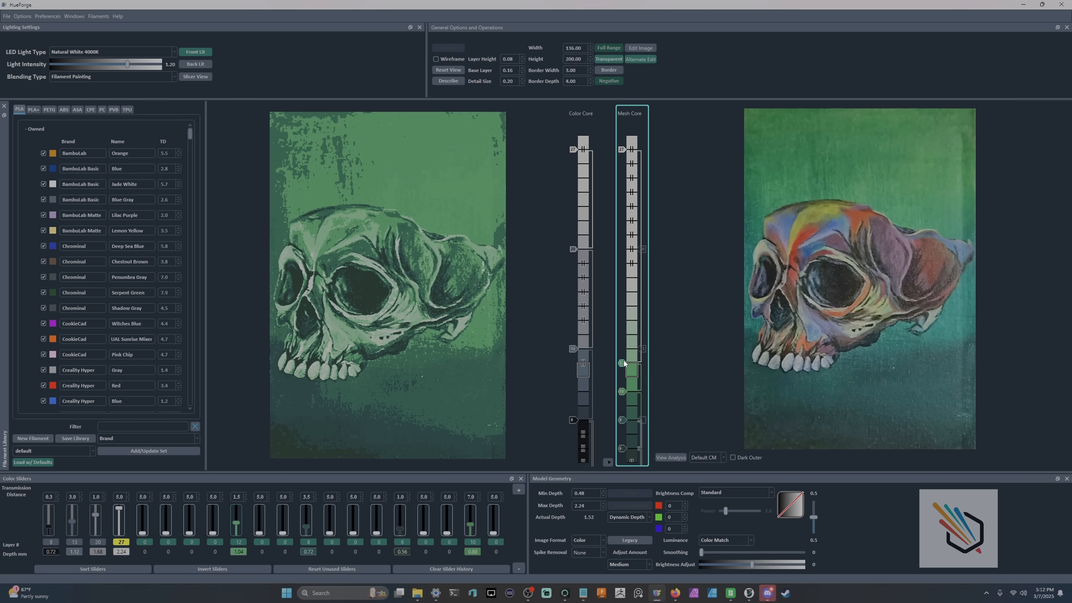
pyautogui.scroll(3, 623, 364)
pyautogui.scroll(-1, 623, 364)
pyautogui.scroll(-1, 624, 361)
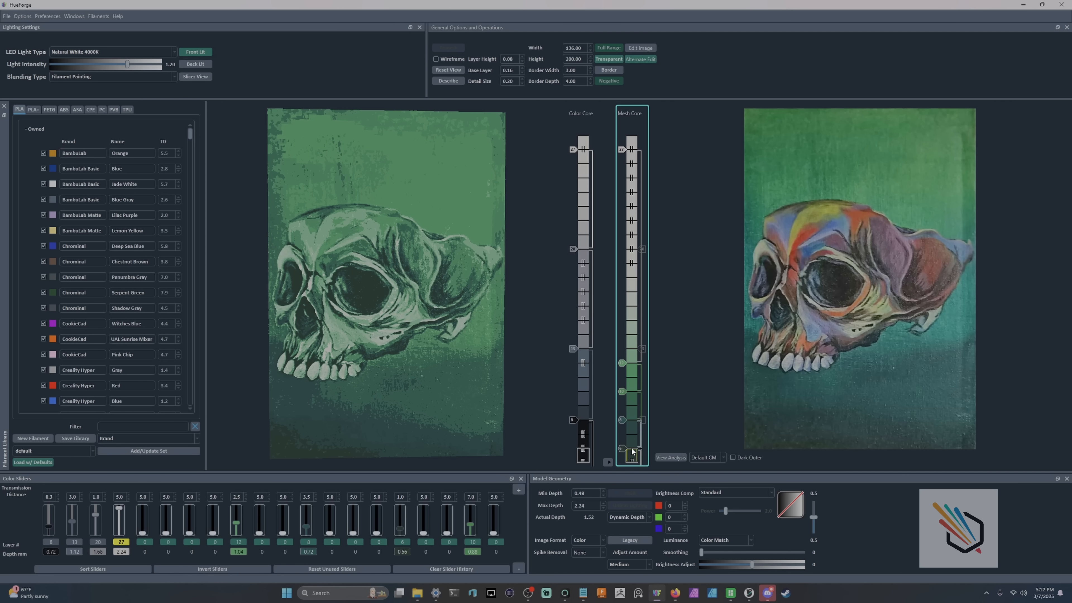
pyautogui.moveTo(622, 362); pyautogui.dragTo(623, 352)
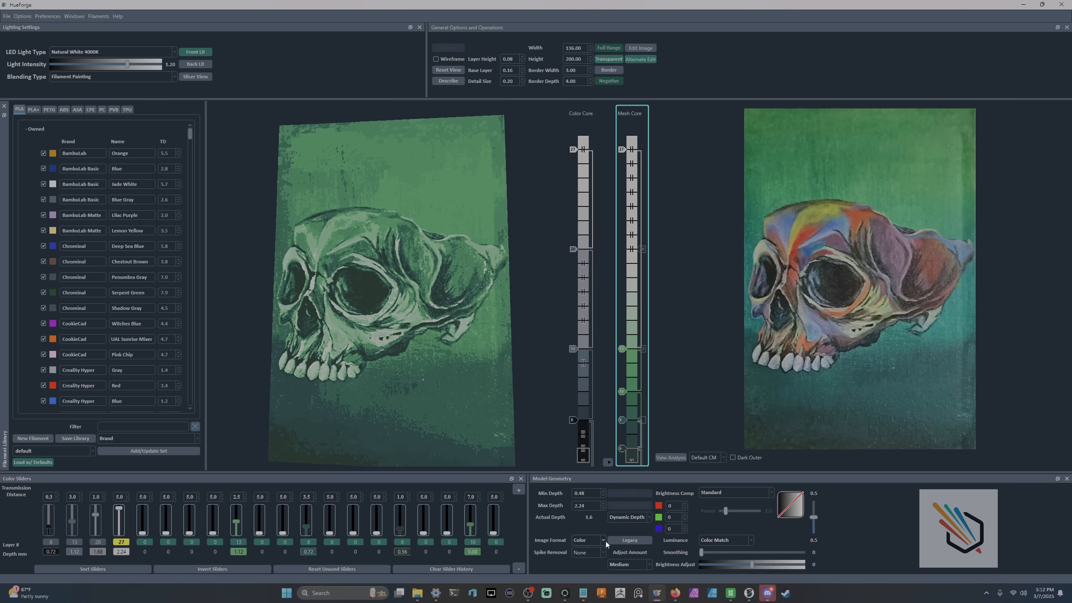
# Step: Set the model's maximum depth to 4 mm
pyautogui.moveTo(591, 505); pyautogui.dragTo(566, 507)
pyautogui.write('4')
pyautogui.press('Return')
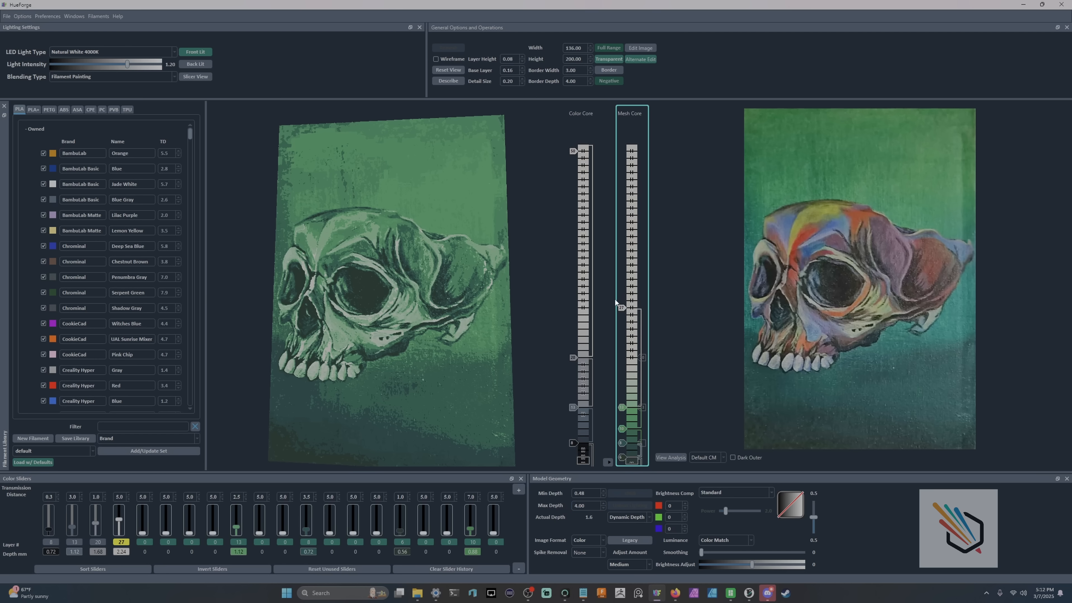
pyautogui.moveTo(534, 316); pyautogui.dragTo(405, 287)
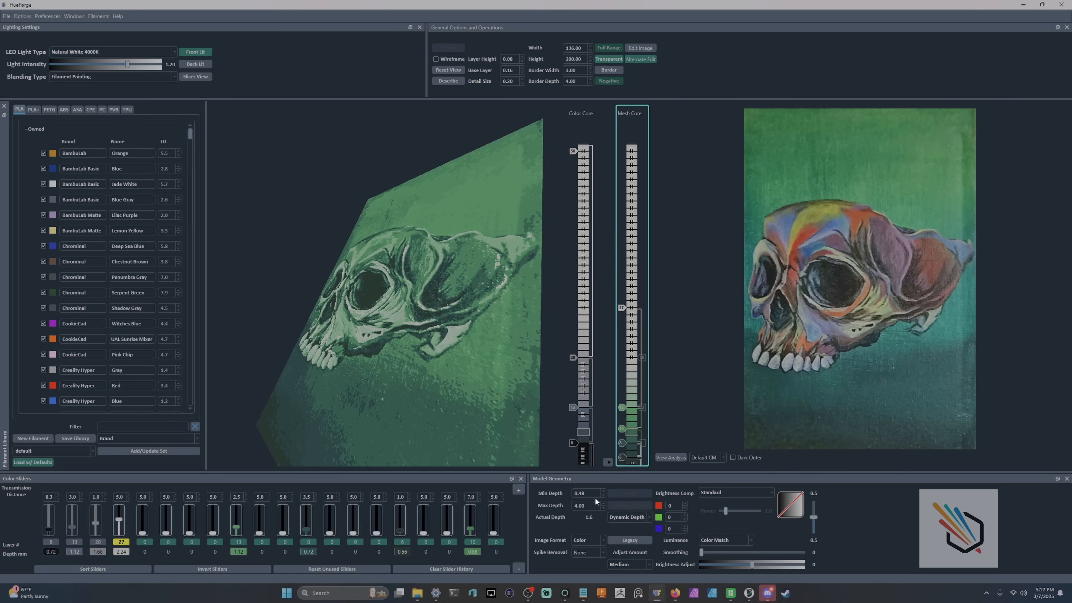
pyautogui.moveTo(444, 323); pyautogui.dragTo(409, 301)
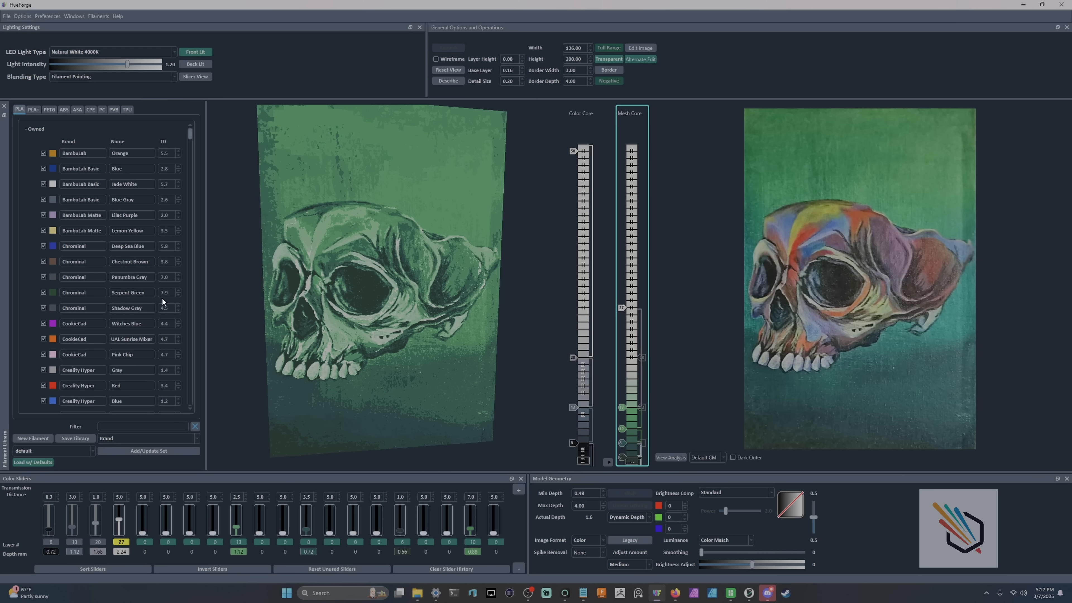
# Step: Sample blue-gray, red and yellow from the reference skull into the Mesh Core at 3.92, 1.28 and 1.76 mm
pyautogui.scroll(-3, 161, 297)
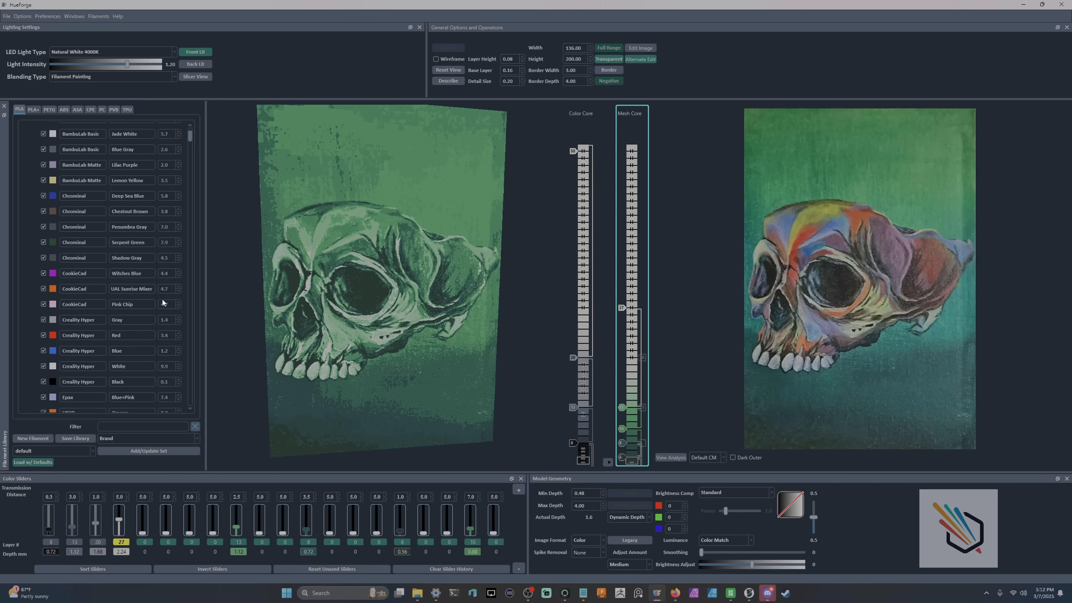
pyautogui.scroll(-1, 153, 307)
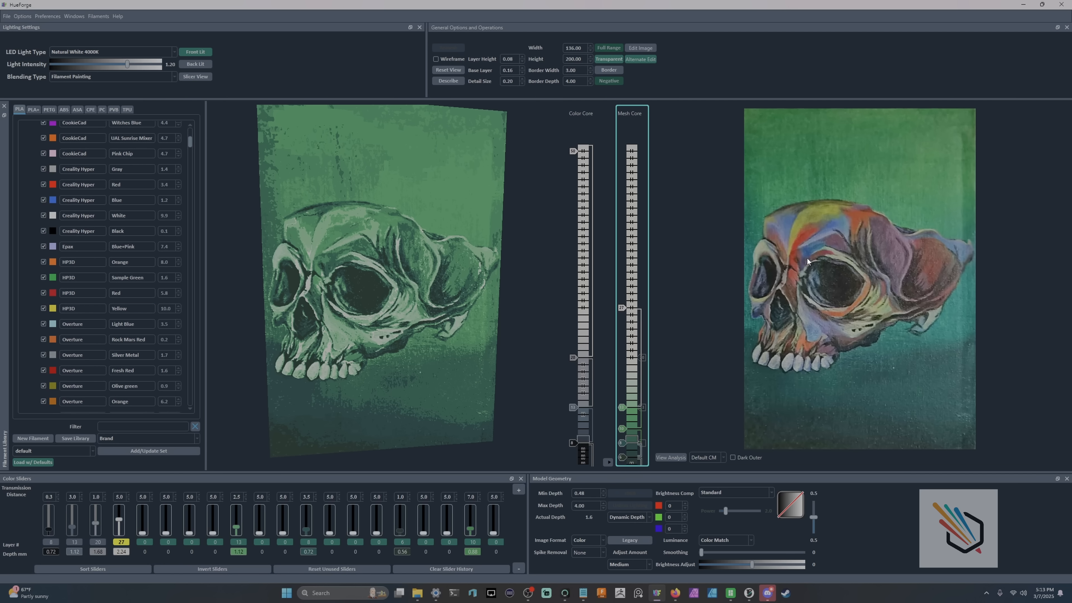
pyautogui.moveTo(807, 260)
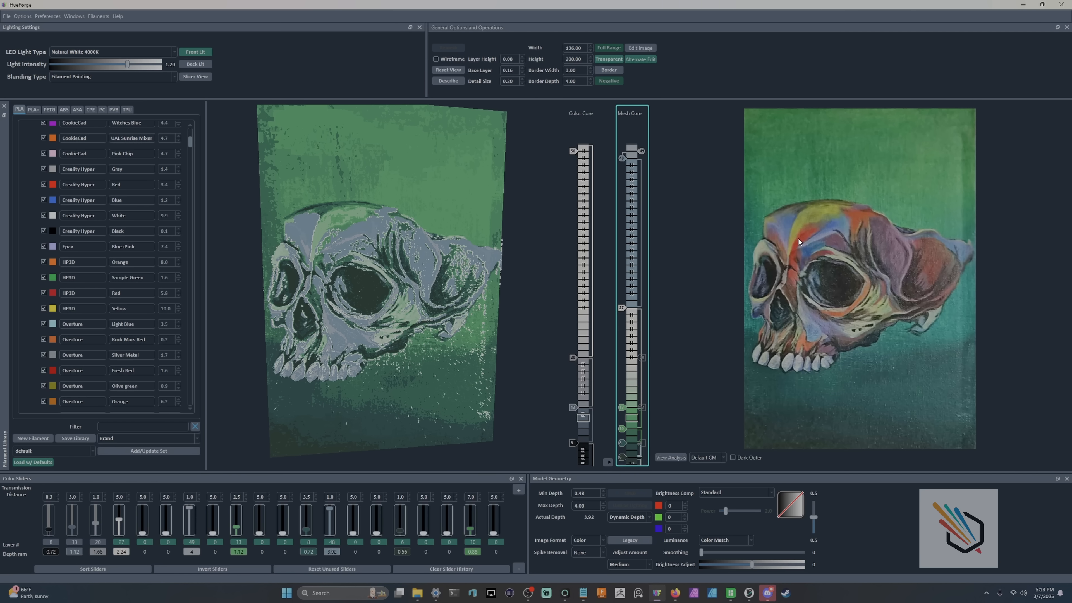
pyautogui.click(631, 370)
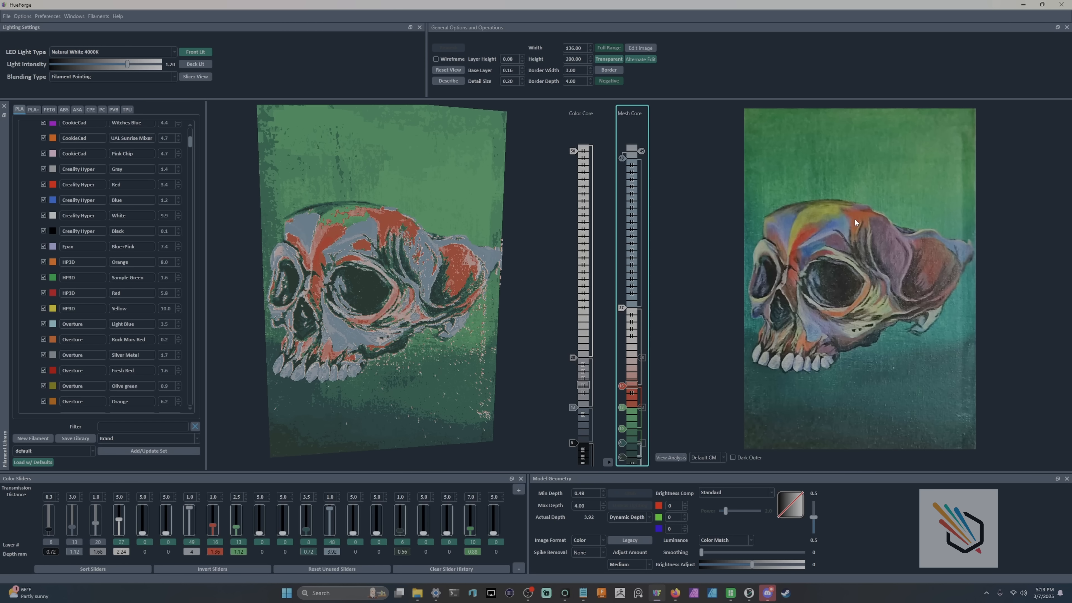
pyautogui.click(630, 350)
pyautogui.moveTo(623, 385); pyautogui.dragTo(624, 391)
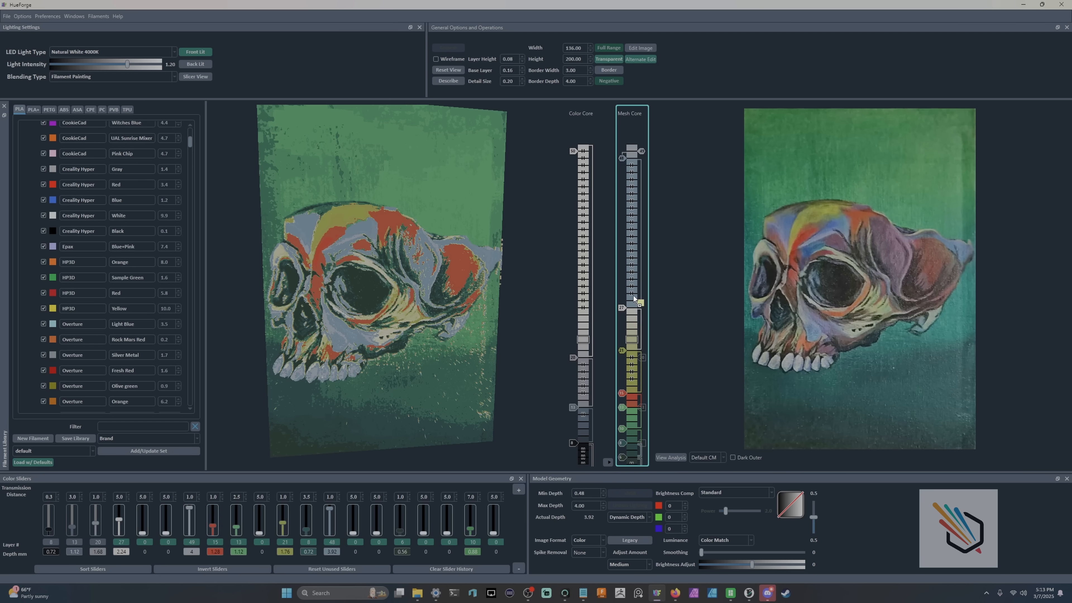
# Step: Replace the Mesh Core's white layer-27 slider with pale yellow at 2 mm, and set the stronger yellow to 1.68 mm with transmission distance 9.0
pyautogui.click(628, 331)
pyautogui.click(122, 542)
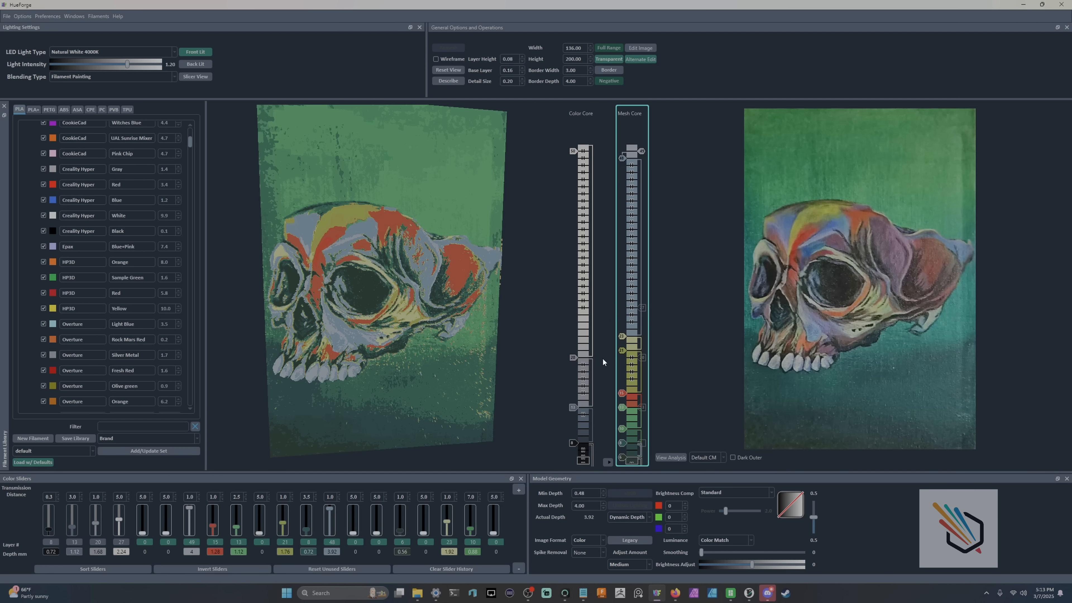
pyautogui.scroll(1, 622, 337)
pyautogui.scroll(7, 623, 355)
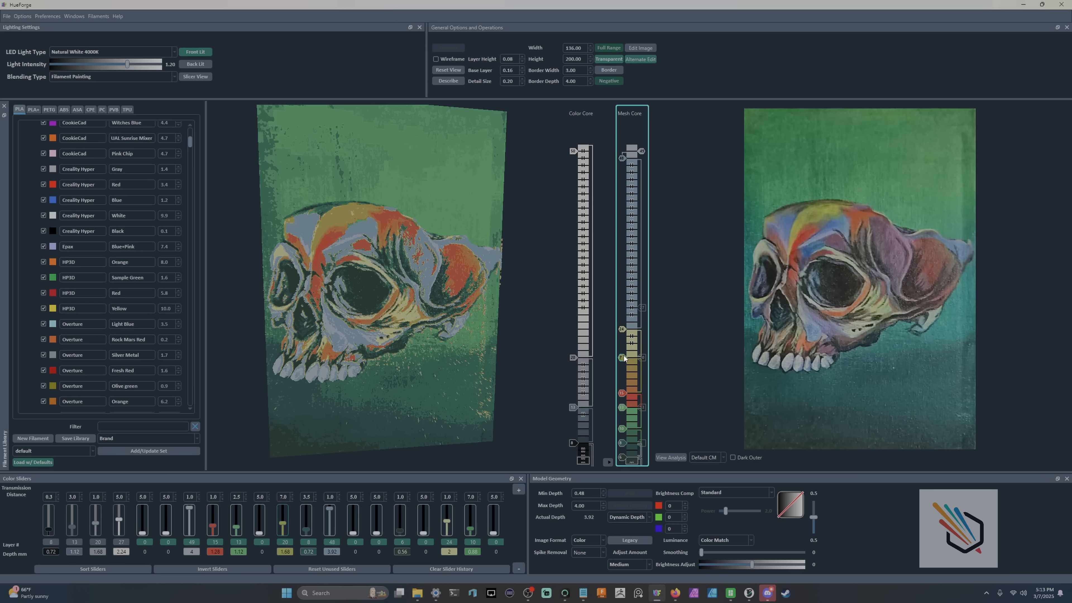
# Step: Set the pale yellow's transmission distance to 6.5, keep it at 2 mm, and add a sampled blue to the Mesh Core at 2.64 mm
pyautogui.scroll(2, 623, 357)
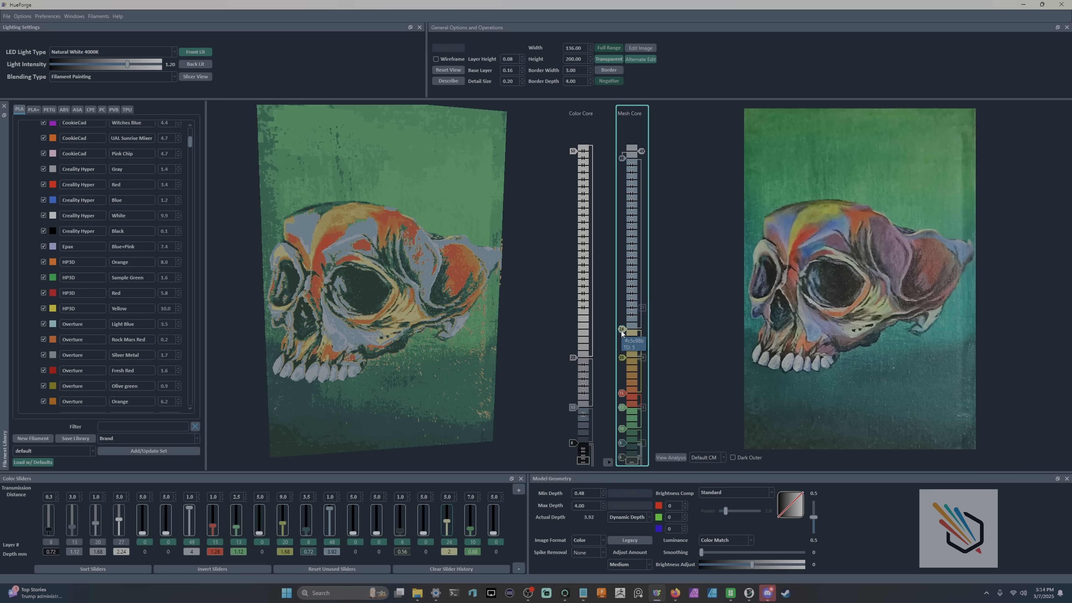
pyautogui.scroll(1, 622, 332)
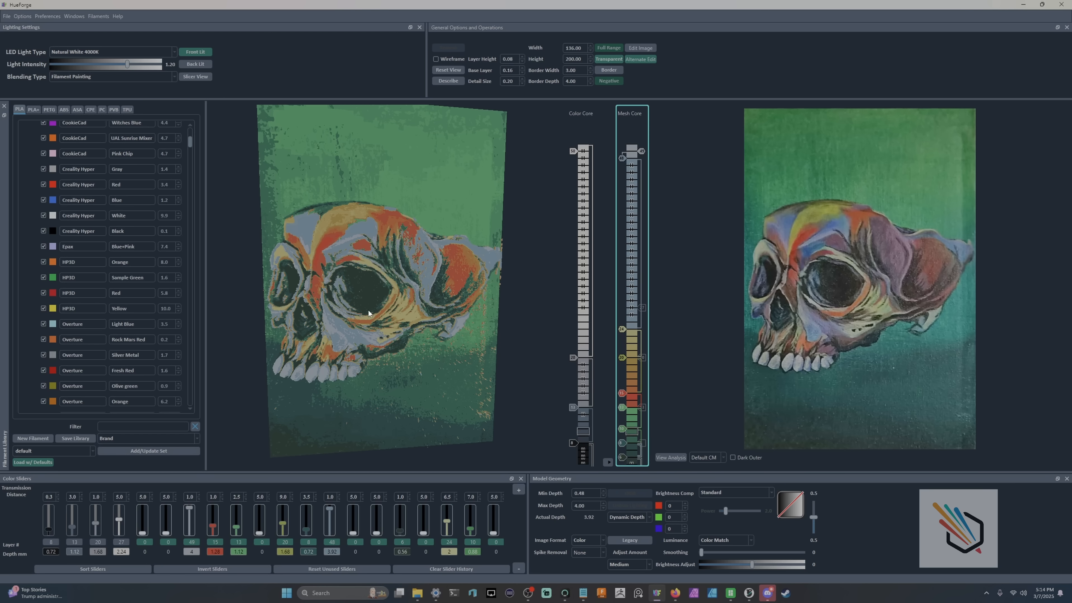
pyautogui.moveTo(368, 310)
pyautogui.mouseDown()
pyautogui.moveTo(355, 312)
pyautogui.moveTo(389, 320)
pyautogui.mouseUp()
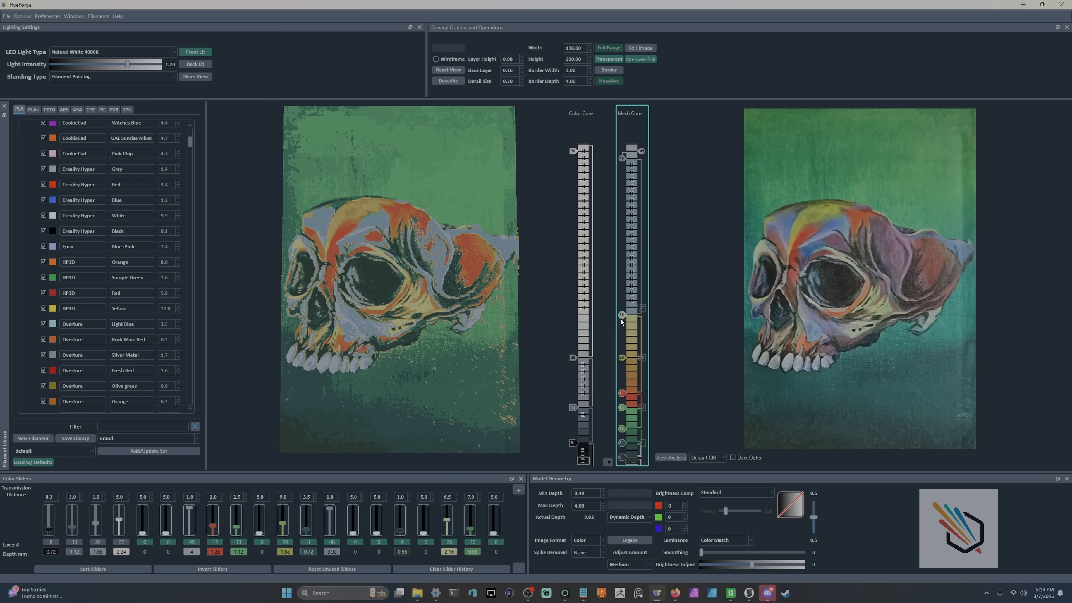
pyautogui.scroll(1, 620, 319)
# Step: Inspect the background spikes in the 3D preview and set spike removal to Moderate
pyautogui.moveTo(469, 312); pyautogui.dragTo(479, 279)
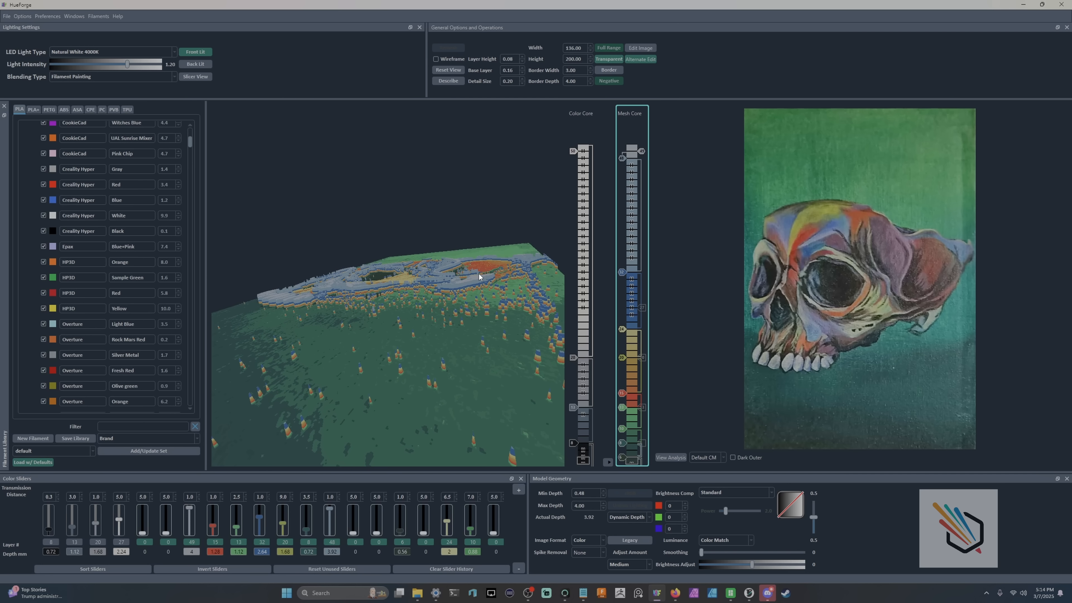
pyautogui.scroll(4, 489, 328)
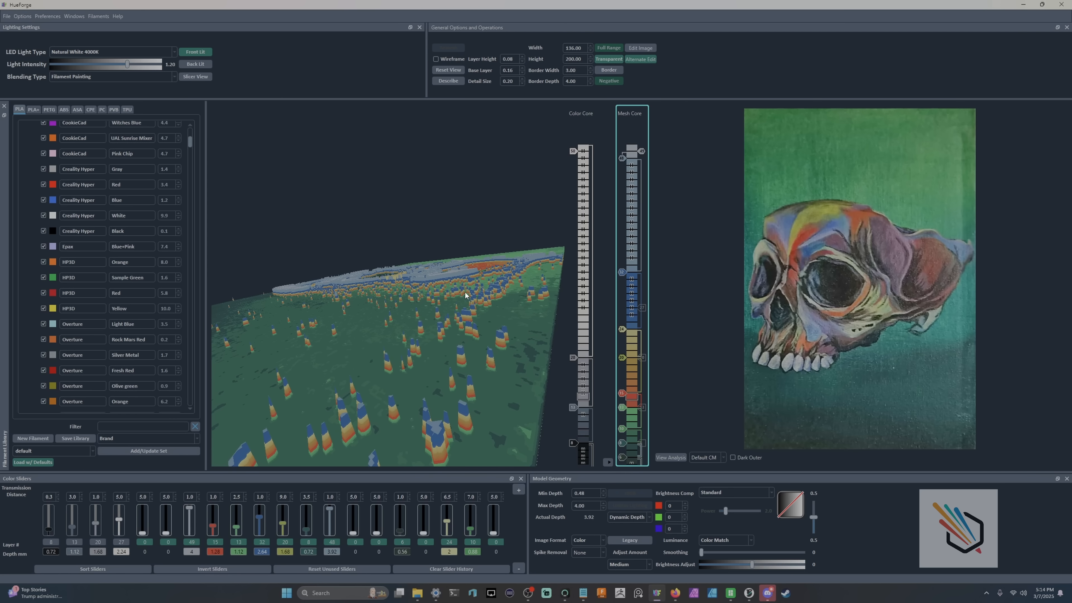
pyautogui.click(588, 553)
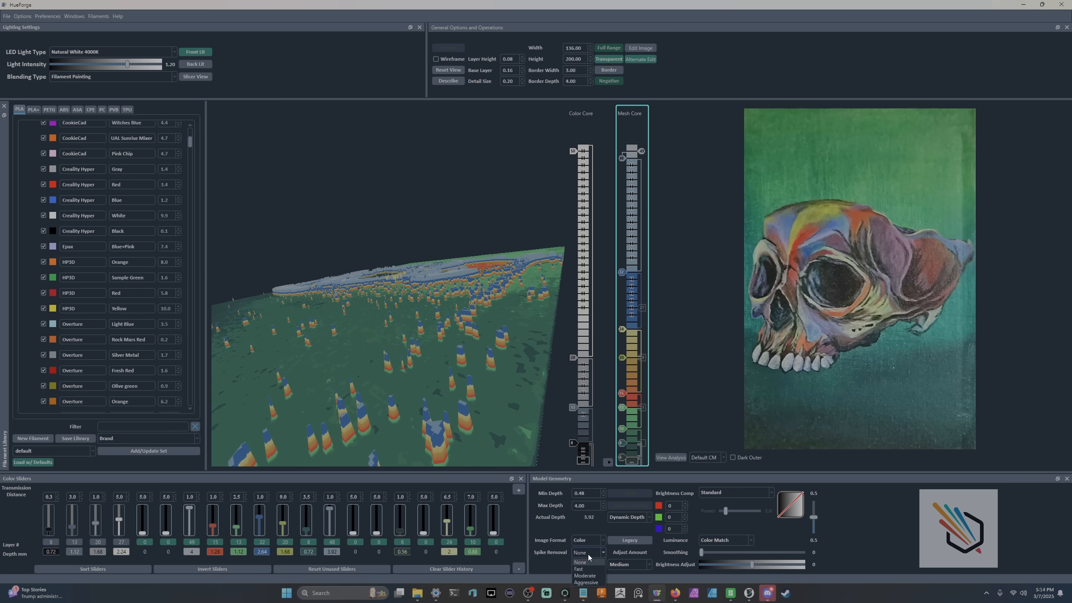
pyautogui.click(588, 565)
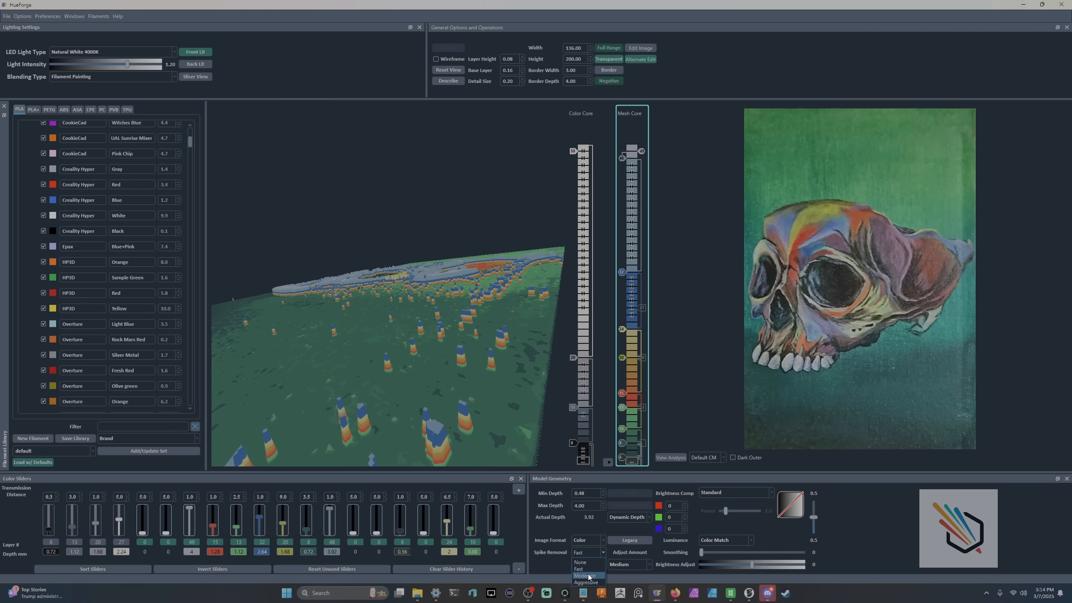
pyautogui.click(589, 577)
pyautogui.moveTo(549, 460); pyautogui.dragTo(501, 376)
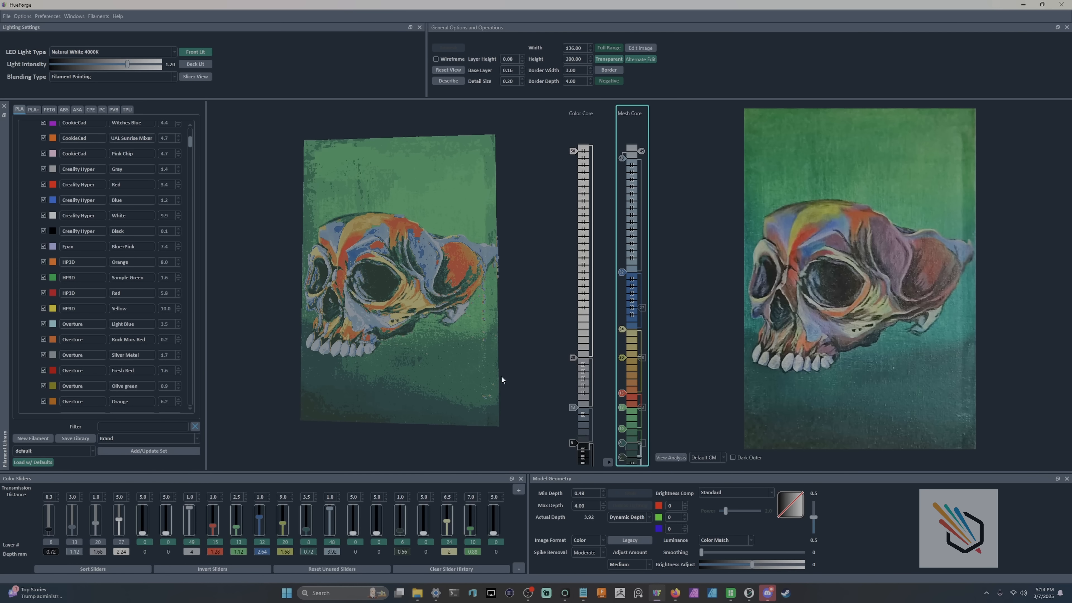
# Step: Lower the blue slider in the Mesh Core to 2.16 mm
pyautogui.moveTo(533, 334); pyautogui.dragTo(473, 299)
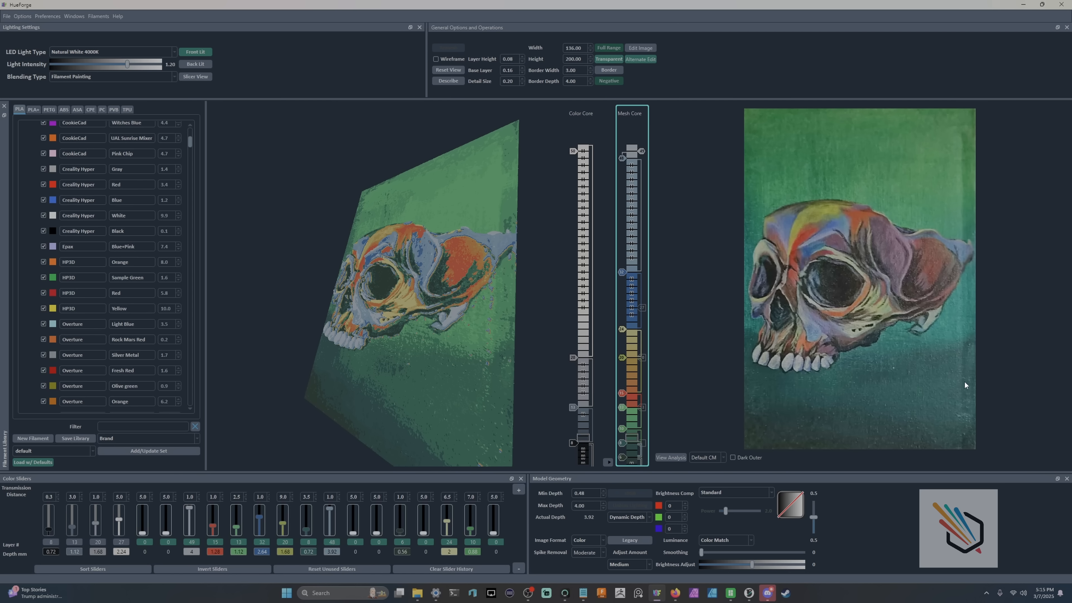
pyautogui.moveTo(510, 313); pyautogui.dragTo(531, 318, button='right')
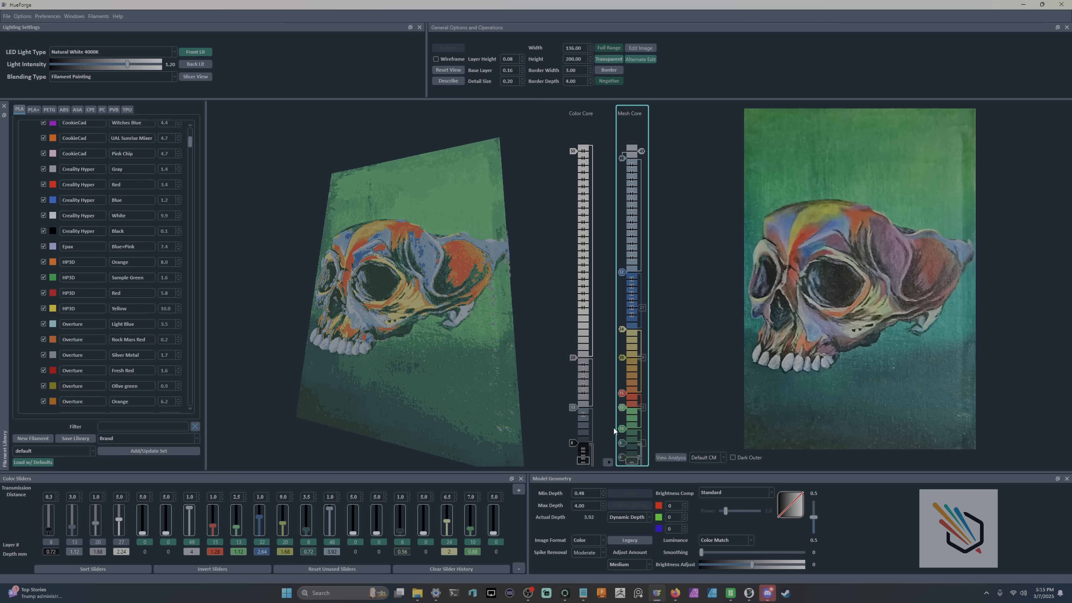
pyautogui.moveTo(443, 351); pyautogui.dragTo(476, 370, button='right')
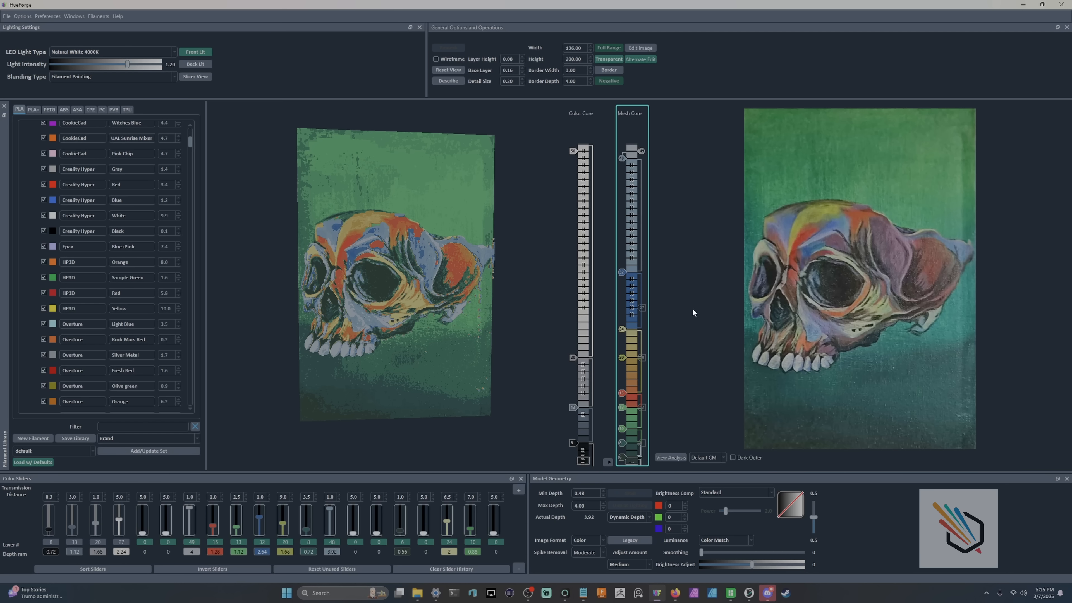
pyautogui.moveTo(471, 344); pyautogui.dragTo(442, 326)
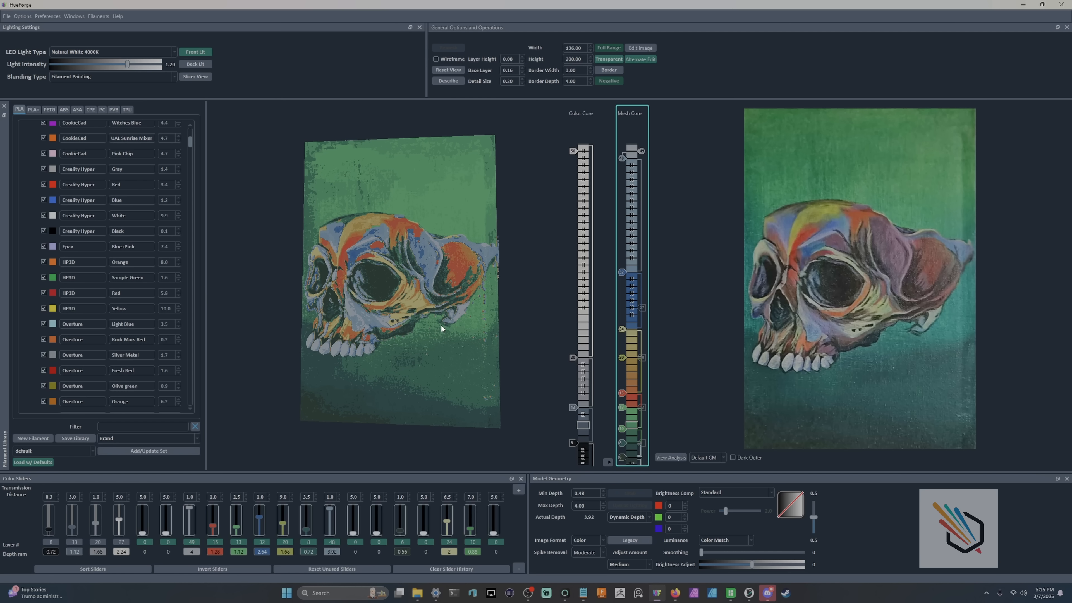
pyautogui.moveTo(625, 269); pyautogui.dragTo(619, 313)
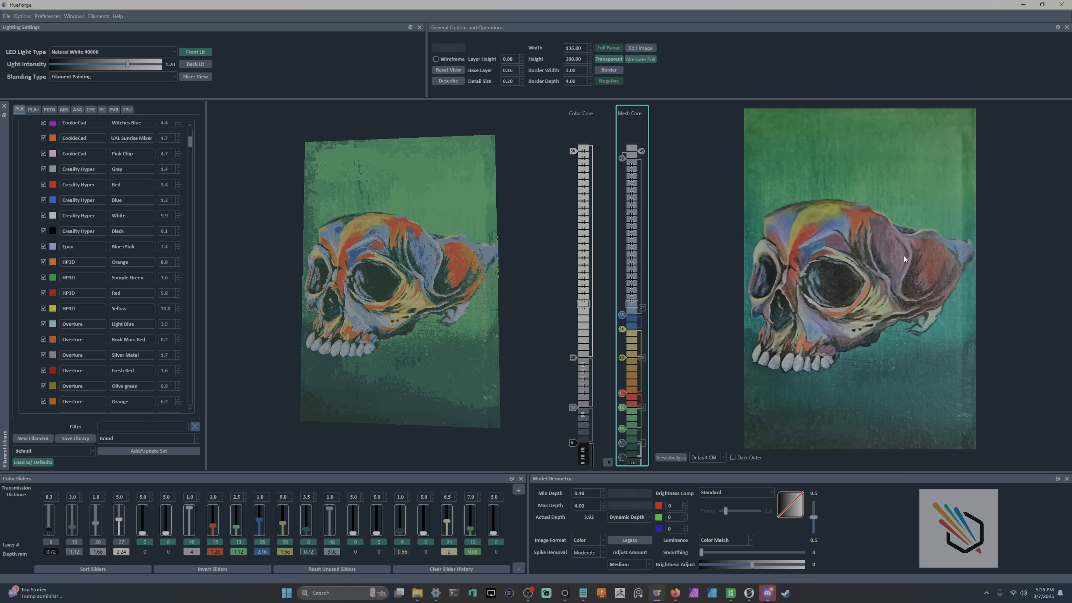
# Step: Add two purples sampled from the skull to the Mesh Core, the darker at 2.56 mm and the lighter at 2.96 mm
pyautogui.moveTo(911, 255); pyautogui.dragTo(631, 270)
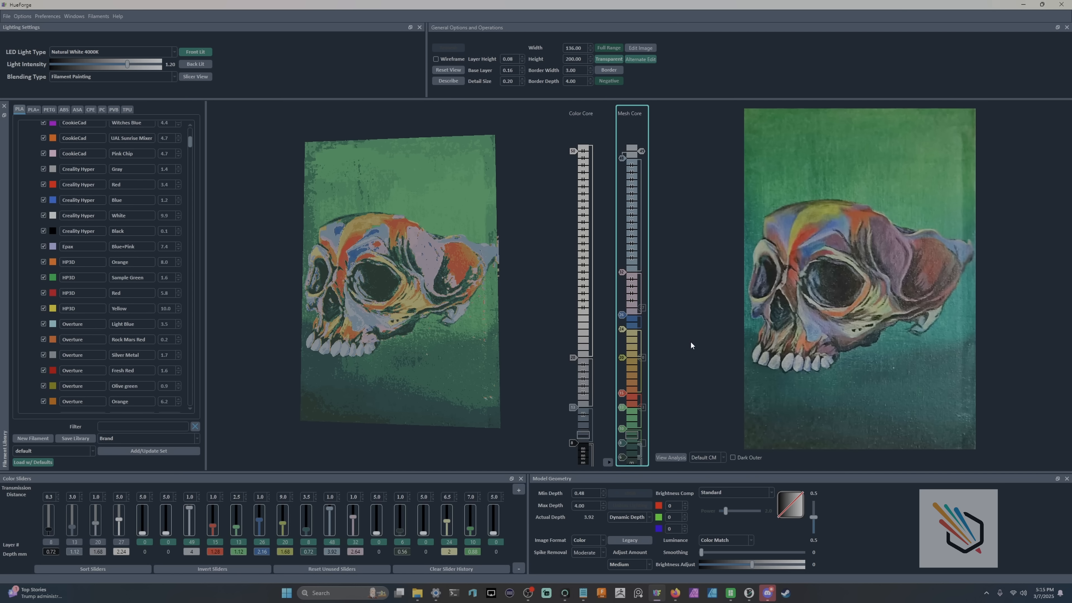
pyautogui.moveTo(884, 255)
pyautogui.mouseDown()
pyautogui.moveTo(891, 264)
pyautogui.moveTo(631, 299)
pyautogui.moveTo(848, 285)
pyautogui.moveTo(883, 258)
pyautogui.moveTo(843, 325)
pyautogui.moveTo(631, 293)
pyautogui.moveTo(622, 260)
pyautogui.moveTo(622, 279)
pyautogui.mouseUp()
pyautogui.moveTo(622, 258); pyautogui.dragTo(622, 251)
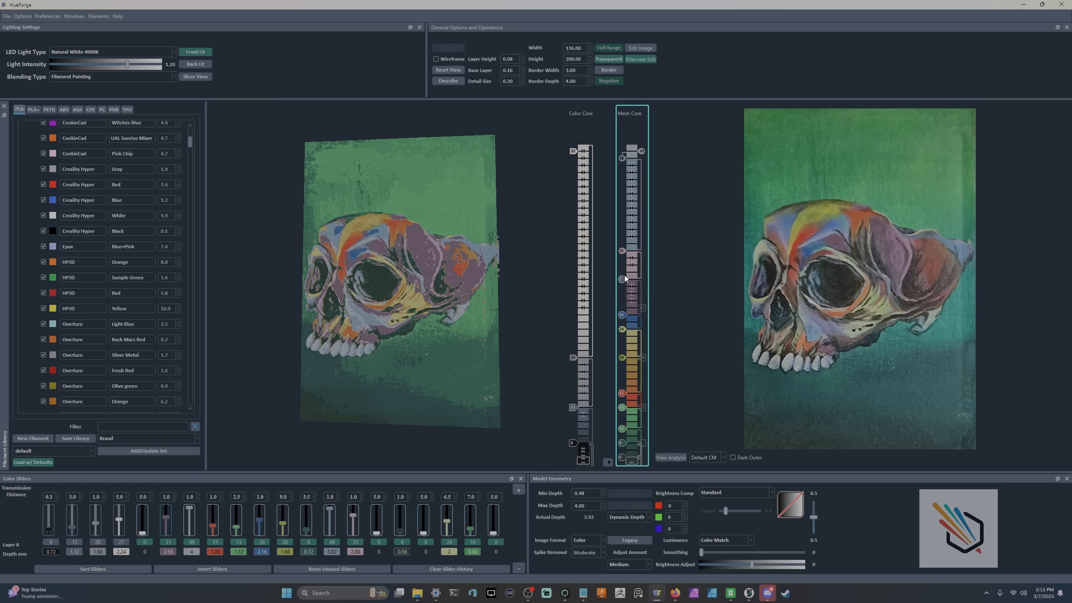
pyautogui.scroll(1, 621, 278)
pyautogui.scroll(-1, 622, 280)
pyautogui.scroll(4, 622, 244)
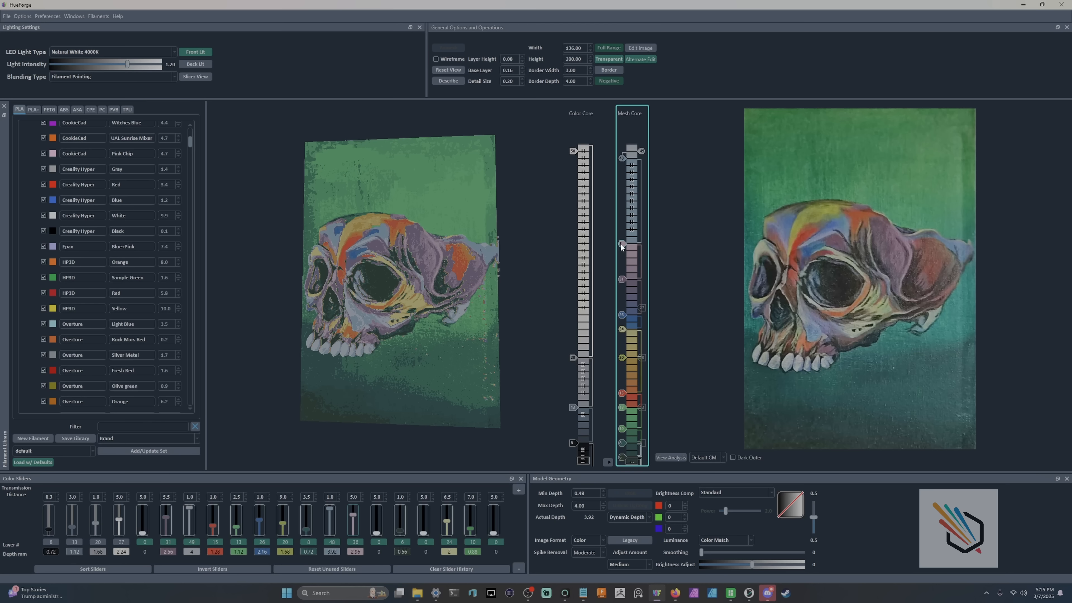
# Step: Raise the blue slider in the Mesh Core to 2.72 mm and the red slider to 1.44 mm
pyautogui.moveTo(441, 322); pyautogui.dragTo(469, 317)
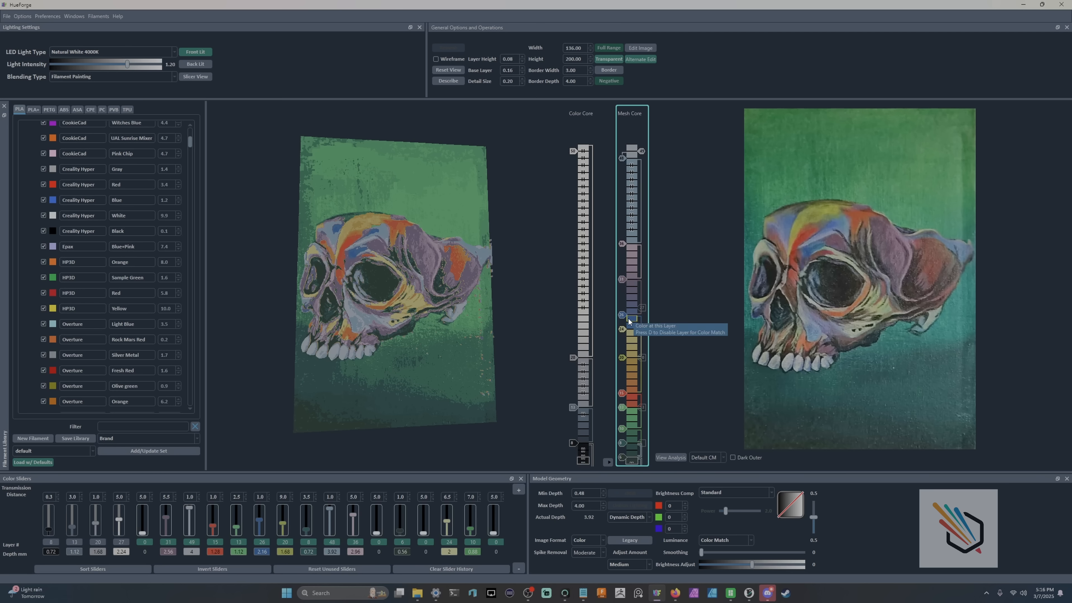
pyautogui.moveTo(623, 315)
pyautogui.mouseDown()
pyautogui.moveTo(630, 276)
pyautogui.moveTo(621, 268)
pyautogui.mouseUp()
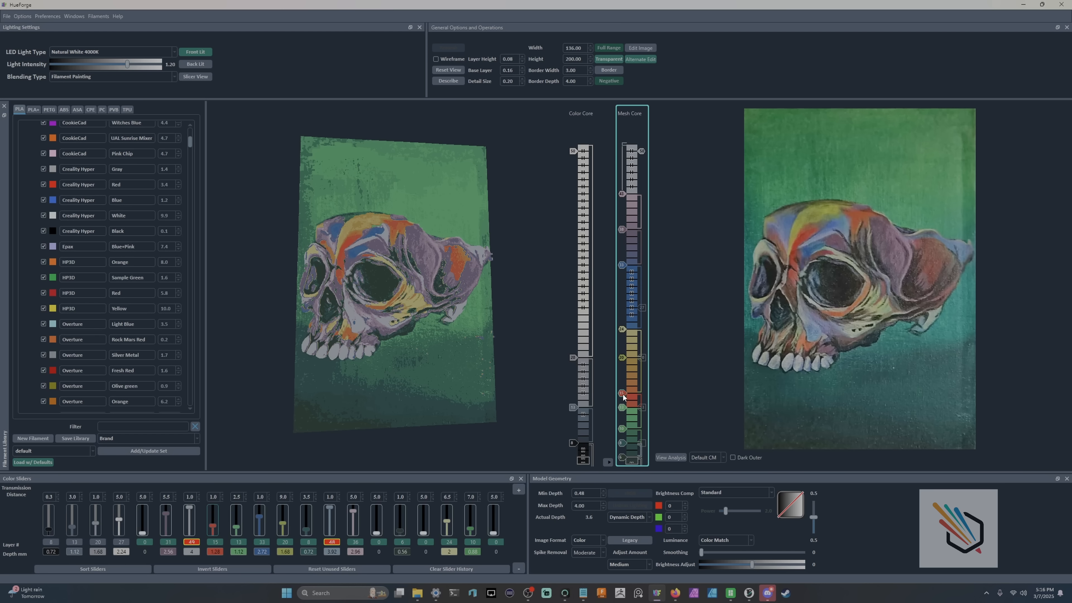
pyautogui.moveTo(622, 392); pyautogui.dragTo(624, 384)
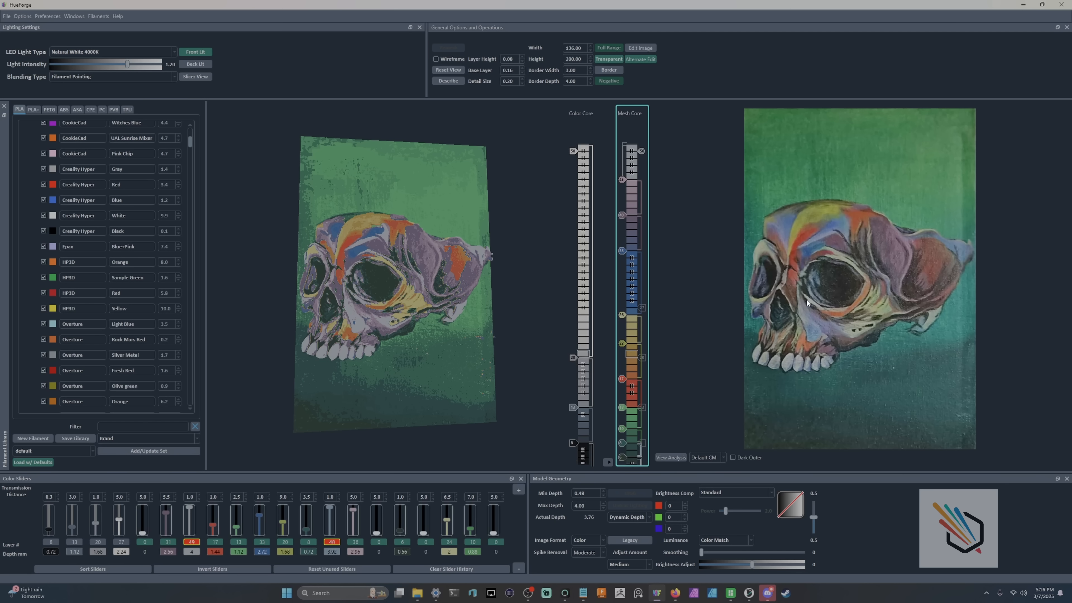
# Step: Add a dark rust sampled from the skull to the Mesh Core at 1.28 mm and raise the red slider to 1.52 mm
pyautogui.moveTo(788, 294); pyautogui.dragTo(626, 402)
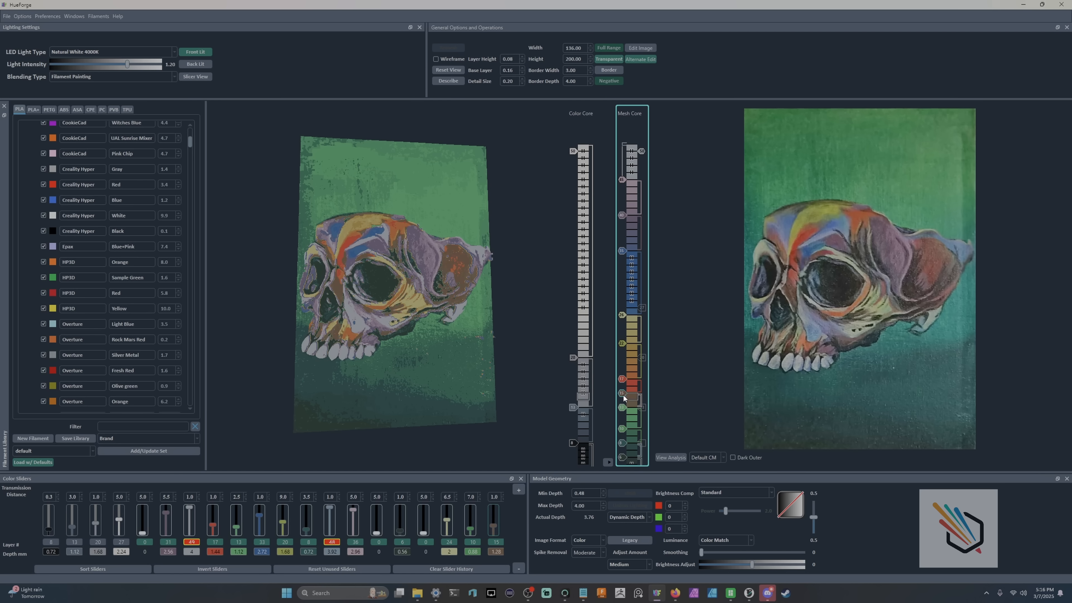
pyautogui.click(624, 397)
pyautogui.moveTo(408, 307); pyautogui.dragTo(424, 316, button='right')
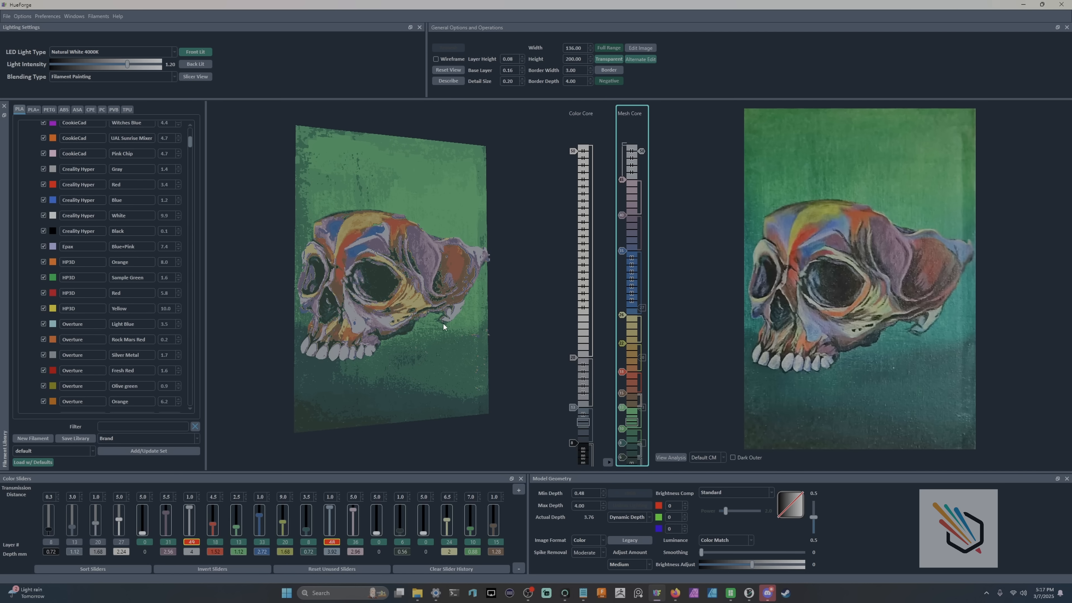
pyautogui.moveTo(444, 324)
pyautogui.mouseDown()
pyautogui.moveTo(469, 335)
pyautogui.moveTo(453, 336)
pyautogui.mouseUp()
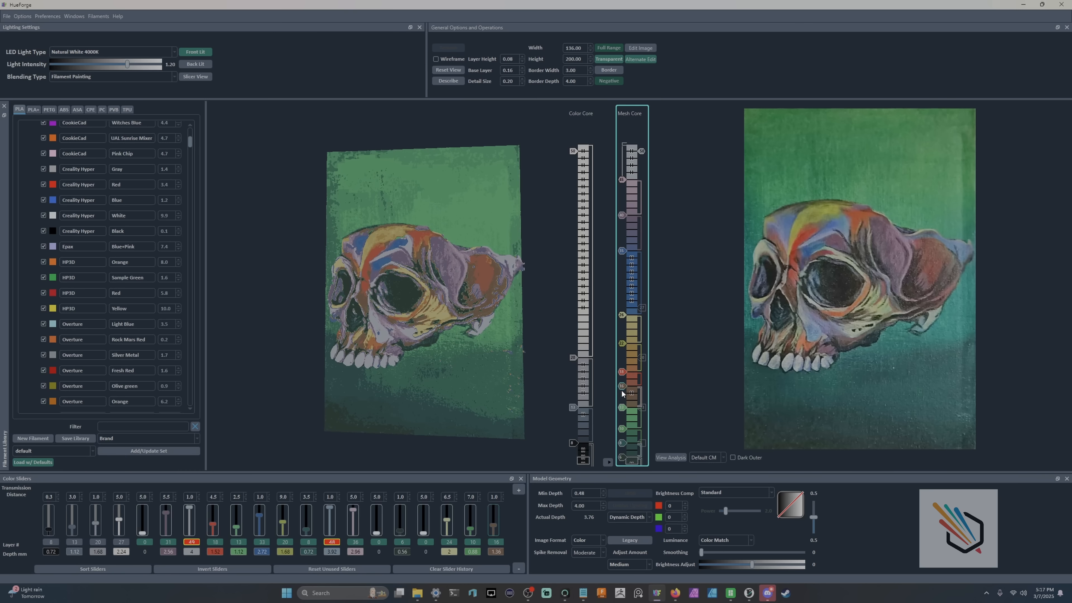
pyautogui.moveTo(624, 387); pyautogui.dragTo(624, 397)
# Step: Examine the skull's colors and relief in the 3D preview and compare the teeth with the reference image
pyautogui.moveTo(504, 289)
pyautogui.mouseDown()
pyautogui.moveTo(498, 301)
pyautogui.moveTo(442, 254)
pyautogui.moveTo(363, 220)
pyautogui.moveTo(507, 281)
pyautogui.moveTo(507, 308)
pyautogui.mouseUp()
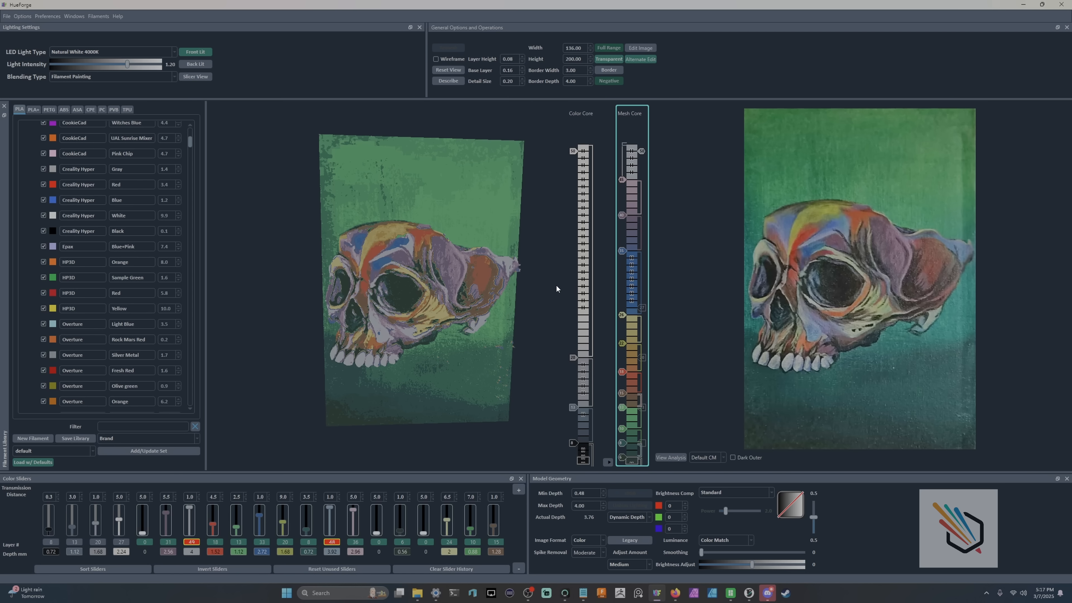
pyautogui.moveTo(556, 285); pyautogui.dragTo(516, 286)
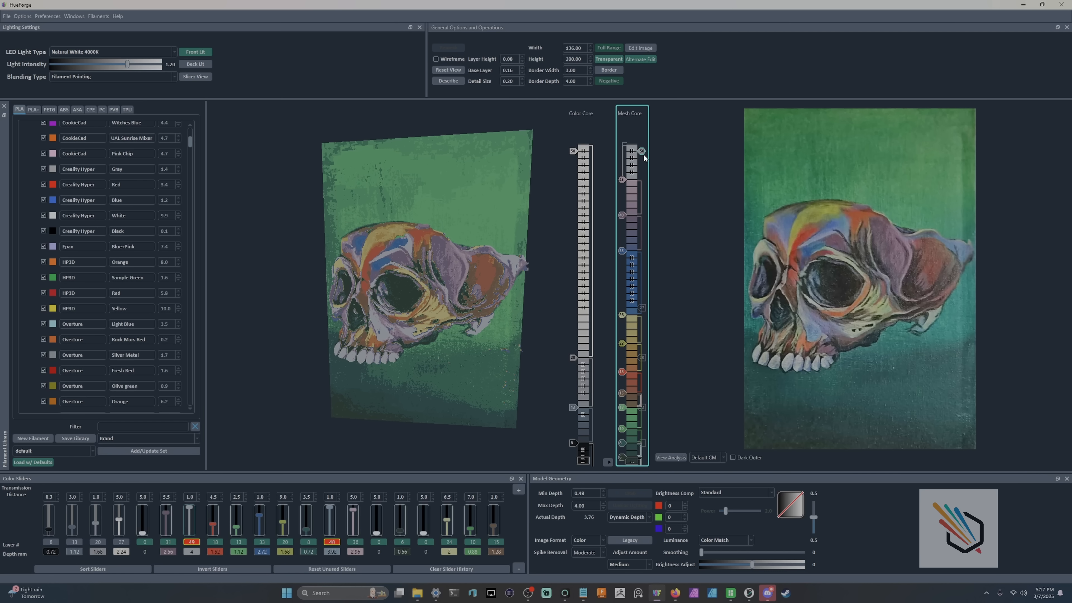
pyautogui.moveTo(473, 290)
pyautogui.mouseDown()
pyautogui.moveTo(537, 197)
pyautogui.moveTo(505, 278)
pyautogui.moveTo(510, 262)
pyautogui.moveTo(478, 273)
pyautogui.mouseUp()
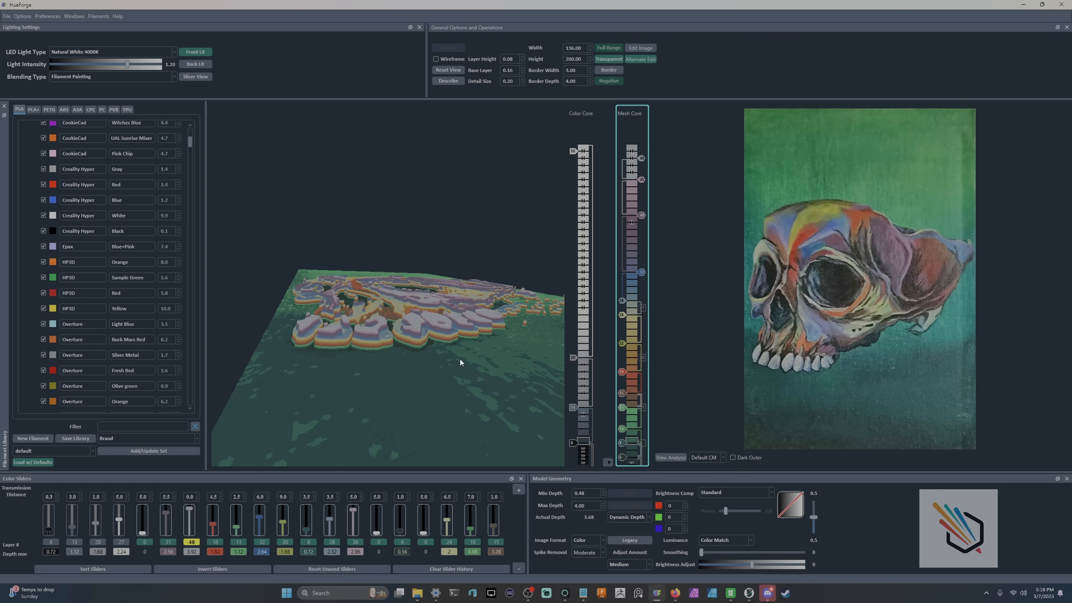
pyautogui.moveTo(459, 362); pyautogui.dragTo(410, 436)
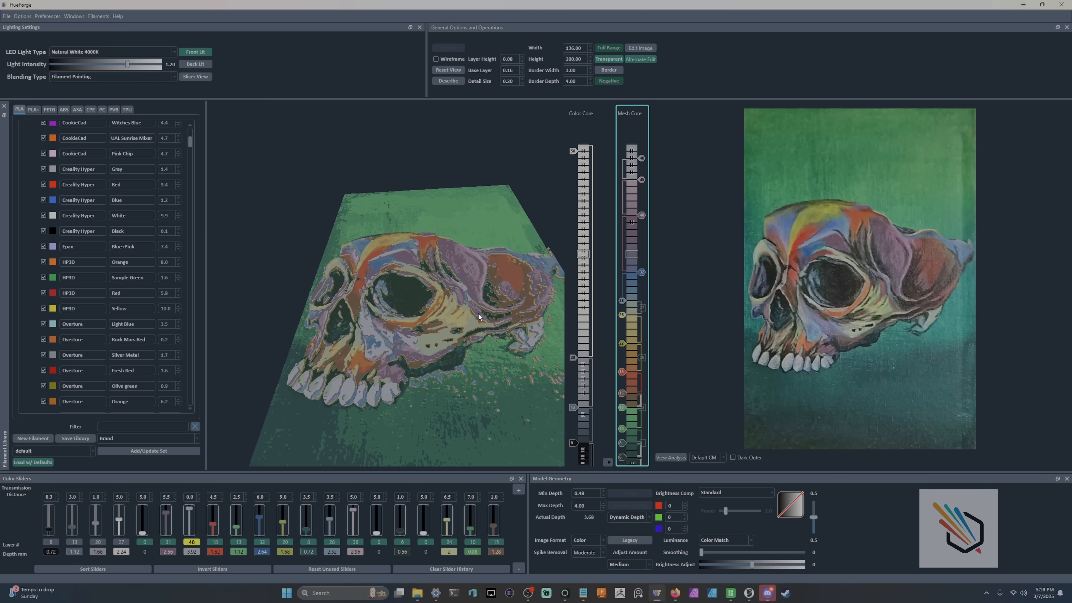
pyautogui.moveTo(478, 313); pyautogui.dragTo(496, 395)
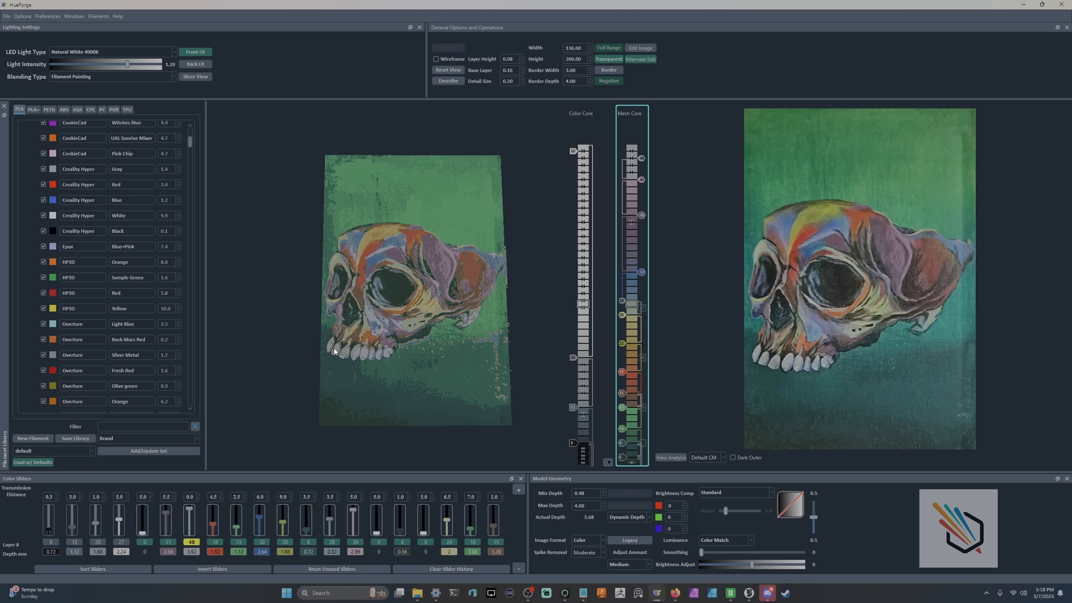
pyautogui.scroll(3, 793, 360)
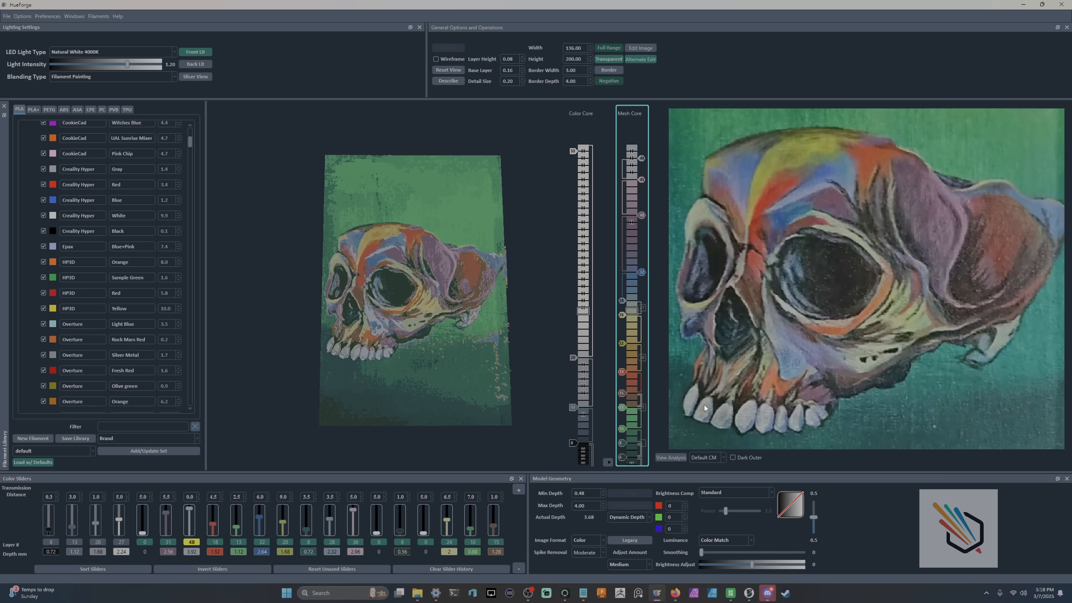
pyautogui.scroll(1, 375, 381)
pyautogui.scroll(-3, 806, 386)
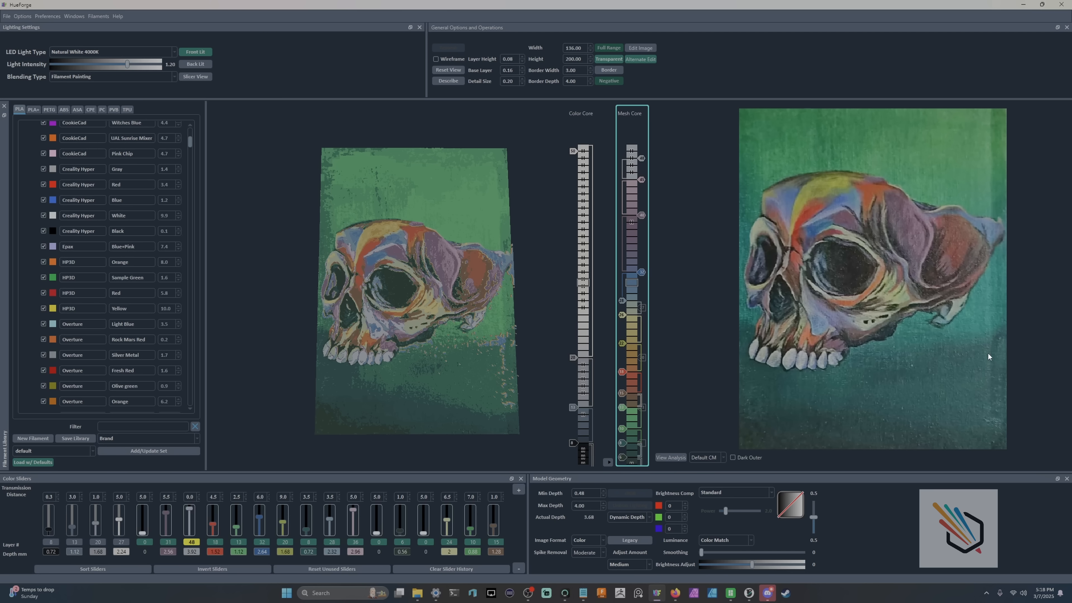
# Step: Add the lower background's teal to the Mesh Core at 0.96 mm and check the background and skull in the 3D preview
pyautogui.moveTo(622, 442)
pyautogui.mouseDown()
pyautogui.moveTo(625, 457)
pyautogui.moveTo(623, 432)
pyautogui.mouseUp()
pyautogui.moveTo(557, 431); pyautogui.dragTo(479, 266)
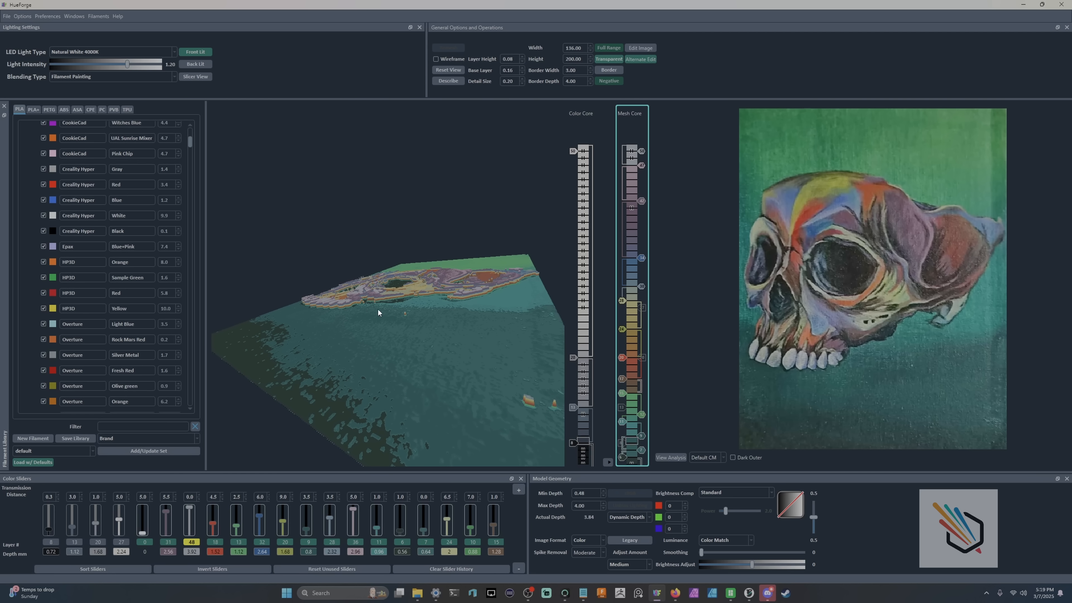
pyautogui.moveTo(402, 328)
pyautogui.mouseDown()
pyautogui.moveTo(450, 439)
pyautogui.moveTo(472, 371)
pyautogui.moveTo(435, 334)
pyautogui.moveTo(433, 316)
pyautogui.moveTo(455, 356)
pyautogui.moveTo(393, 308)
pyautogui.moveTo(463, 336)
pyautogui.moveTo(460, 367)
pyautogui.moveTo(466, 335)
pyautogui.mouseUp()
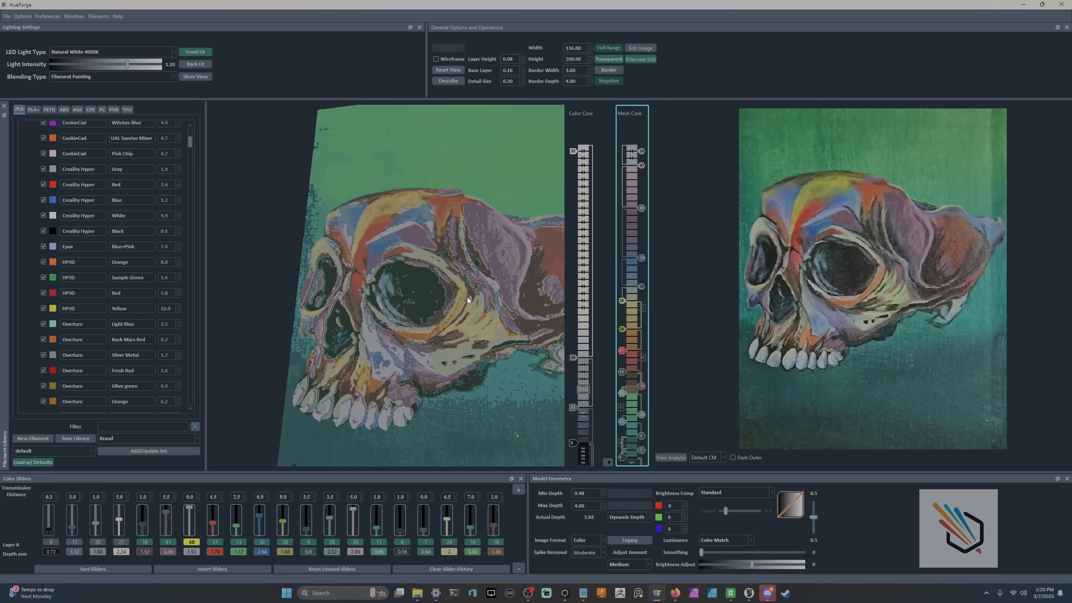
pyautogui.moveTo(467, 297)
pyautogui.mouseDown()
pyautogui.moveTo(471, 307)
pyautogui.moveTo(383, 257)
pyautogui.moveTo(358, 220)
pyautogui.moveTo(464, 262)
pyautogui.moveTo(436, 275)
pyautogui.moveTo(513, 304)
pyautogui.moveTo(557, 340)
pyautogui.moveTo(504, 315)
pyautogui.moveTo(529, 327)
pyautogui.moveTo(482, 333)
pyautogui.moveTo(520, 296)
pyautogui.moveTo(469, 265)
pyautogui.moveTo(424, 323)
pyautogui.mouseUp()
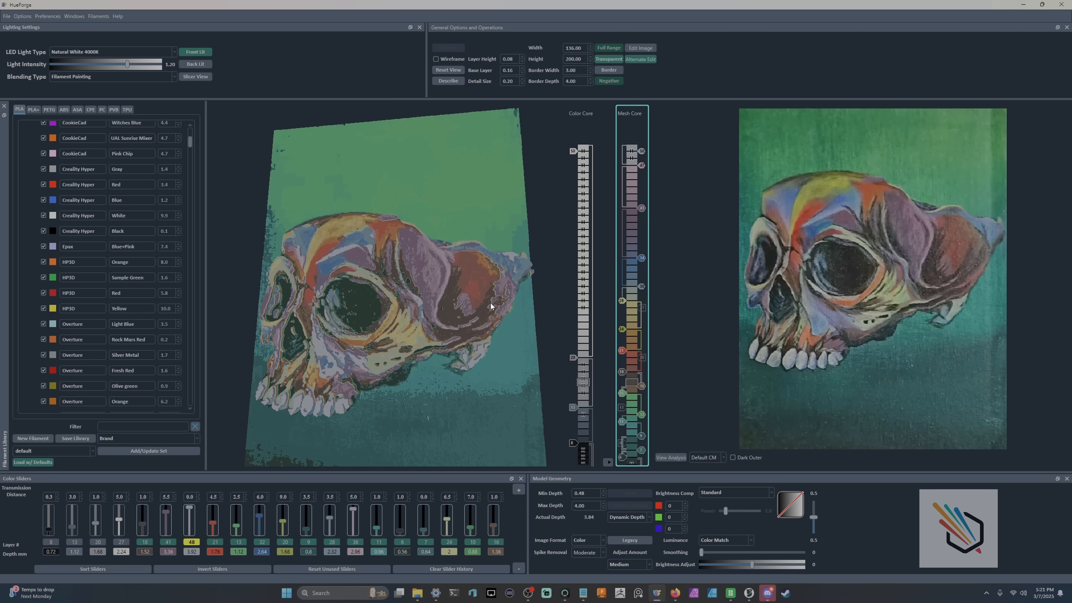
pyautogui.moveTo(493, 306); pyautogui.dragTo(451, 312)
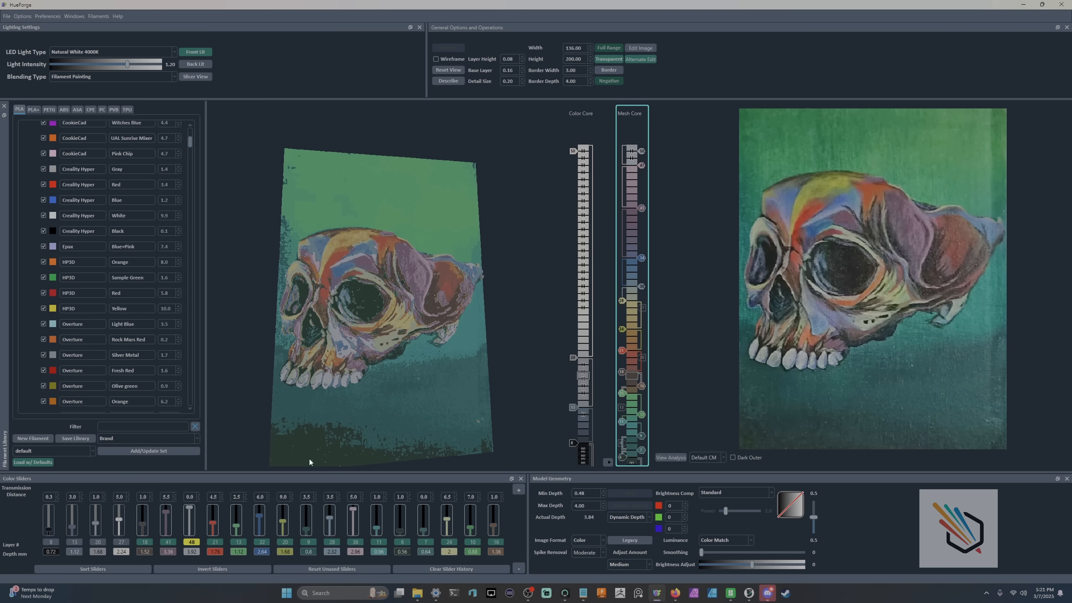
# Step: Activate the Color Core, filter the PLA library by "gree" and add Sunlu HS Green at 1.28 mm
pyautogui.click(608, 462)
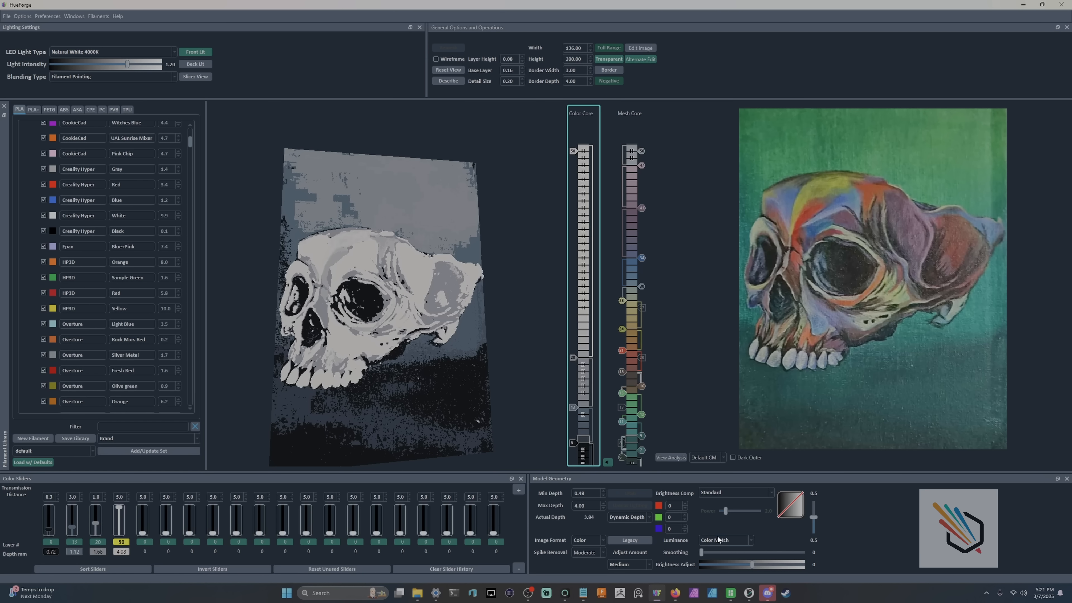
pyautogui.moveTo(457, 441); pyautogui.dragTo(434, 401)
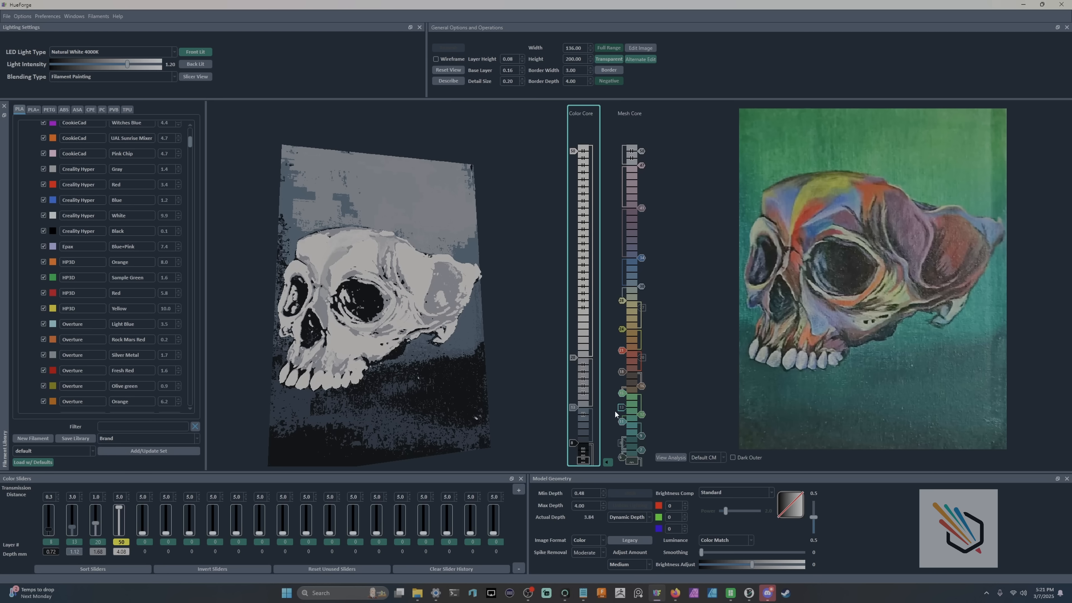
pyautogui.write('gree')
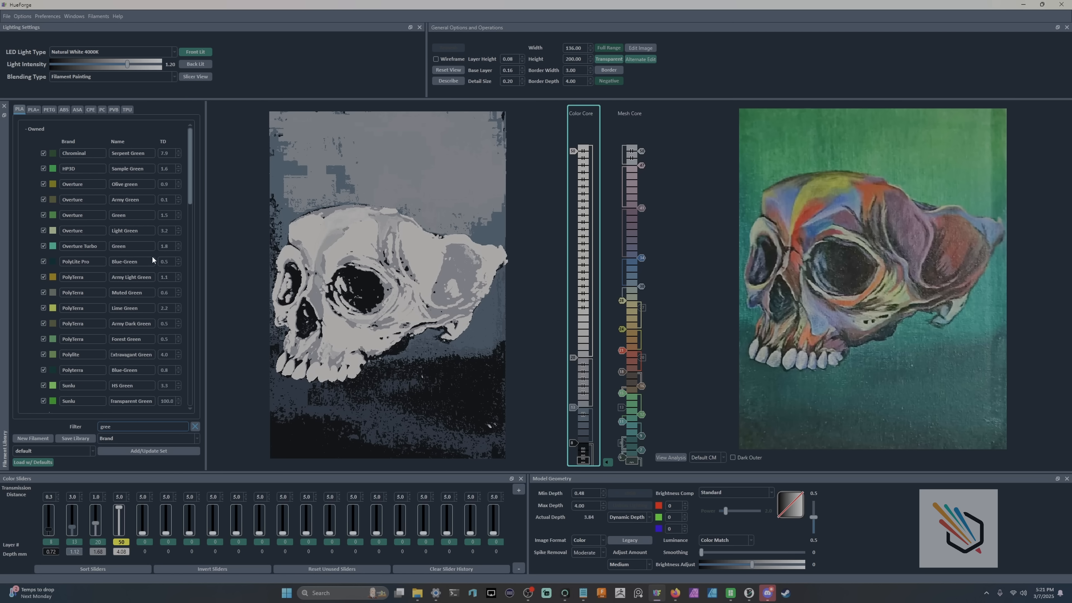
pyautogui.scroll(-2, 147, 291)
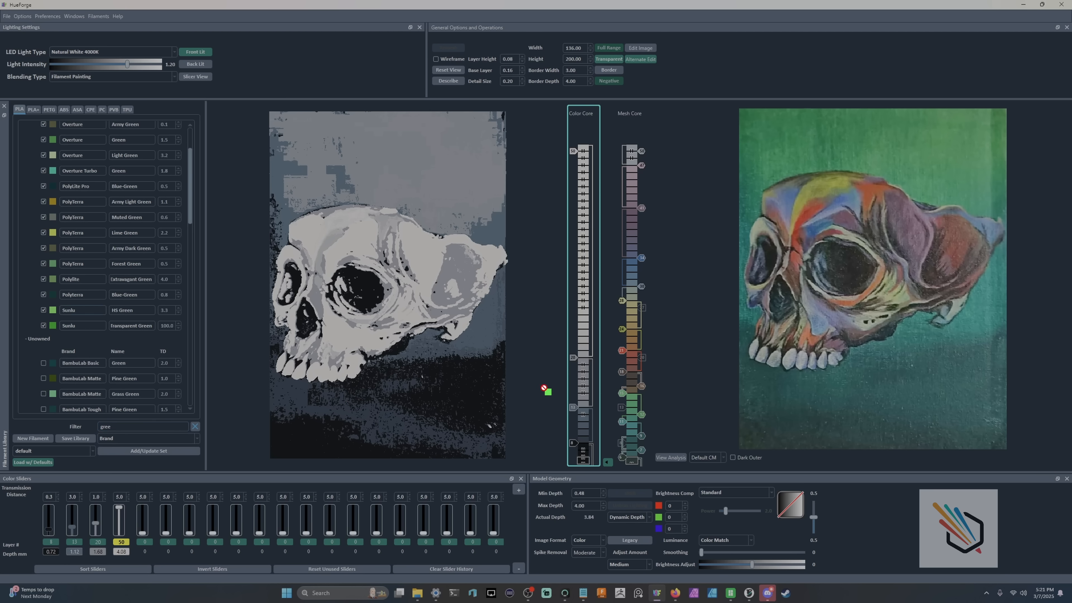
pyautogui.moveTo(584, 396); pyautogui.dragTo(575, 401)
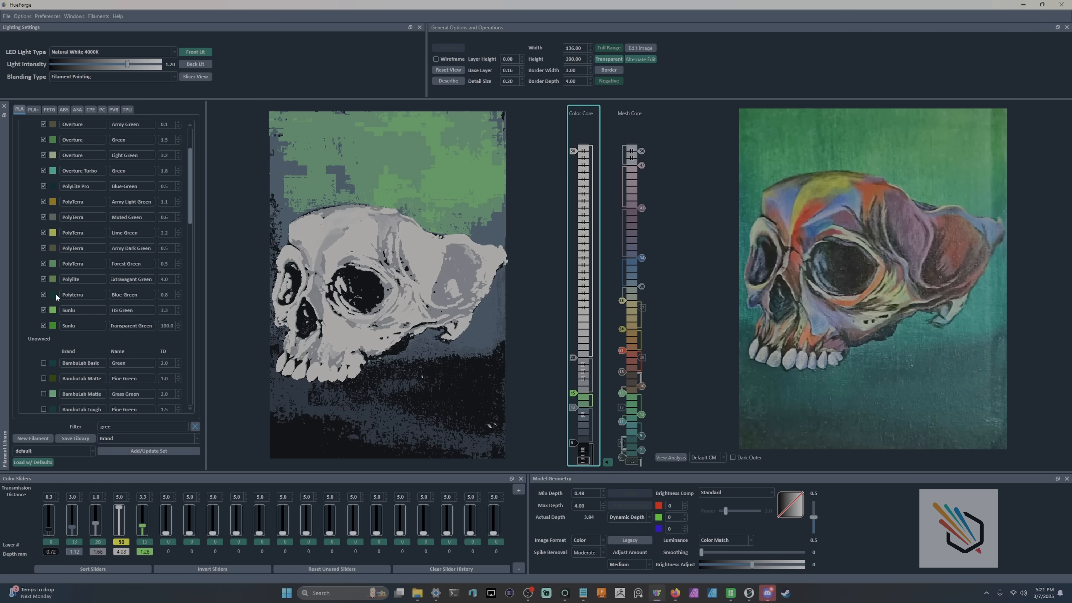
# Step: Add Polyterra Blue-Green to the Color Core at 0.8 mm and disable the black and gray sliders
pyautogui.moveTo(589, 434)
pyautogui.mouseDown()
pyautogui.moveTo(581, 441)
pyautogui.moveTo(591, 453)
pyautogui.mouseUp()
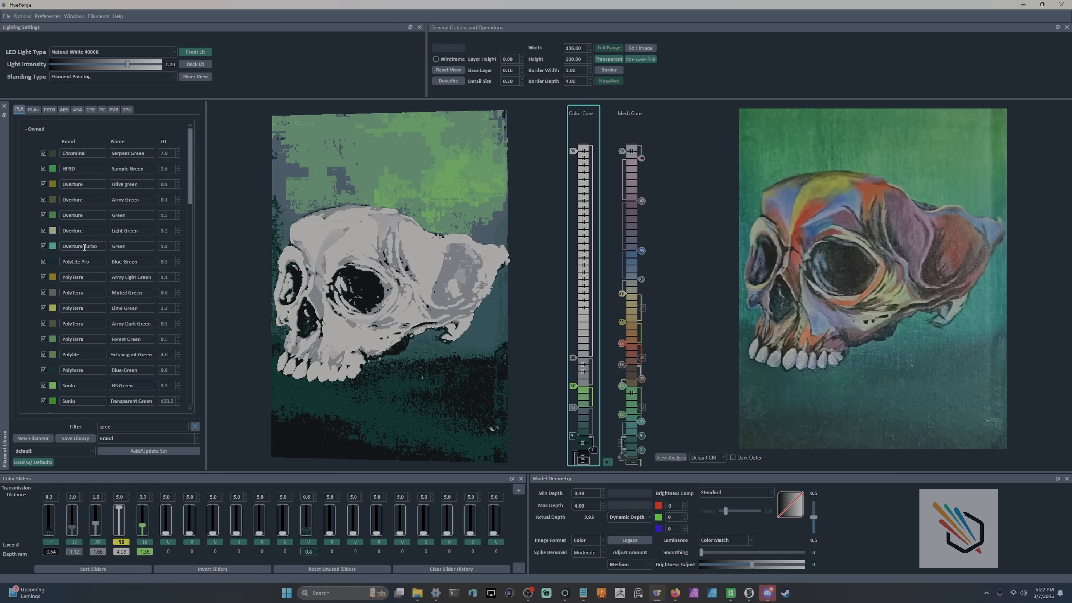
pyautogui.moveTo(368, 343); pyautogui.dragTo(380, 325)
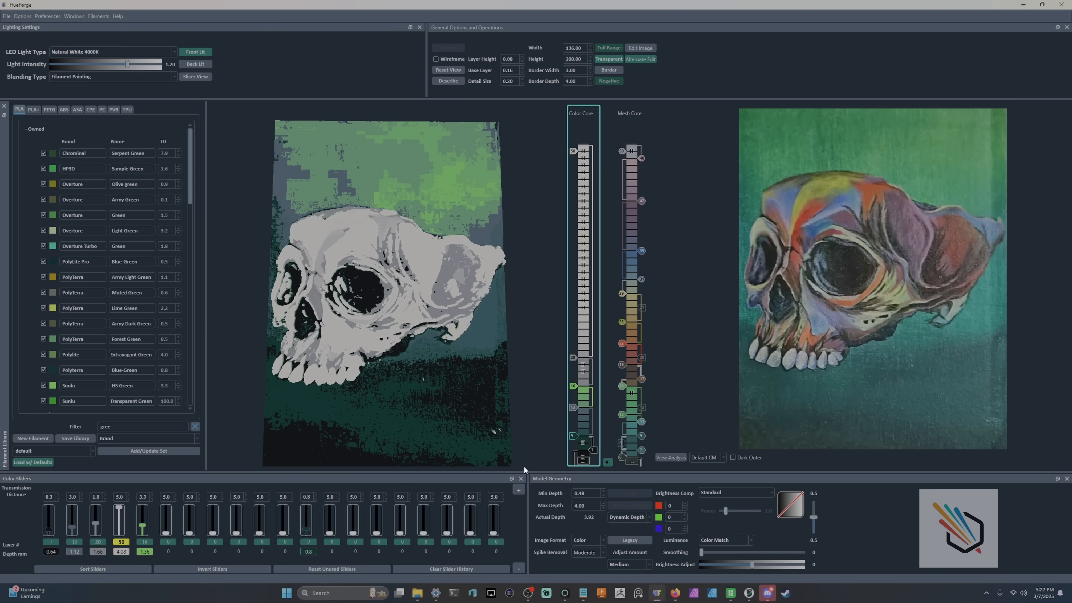
pyautogui.click(46, 542)
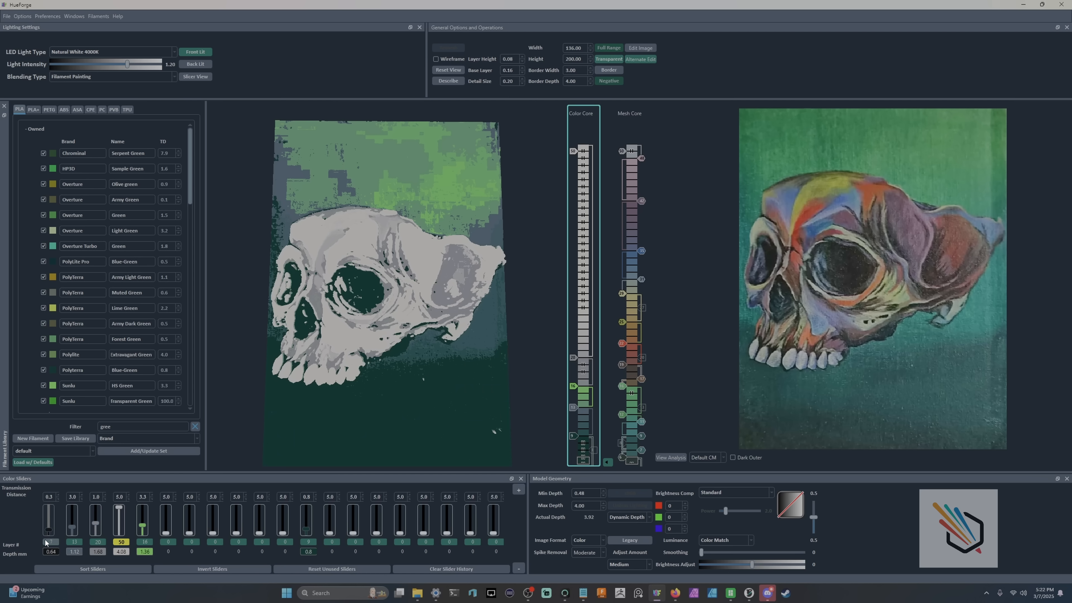
pyautogui.click(75, 542)
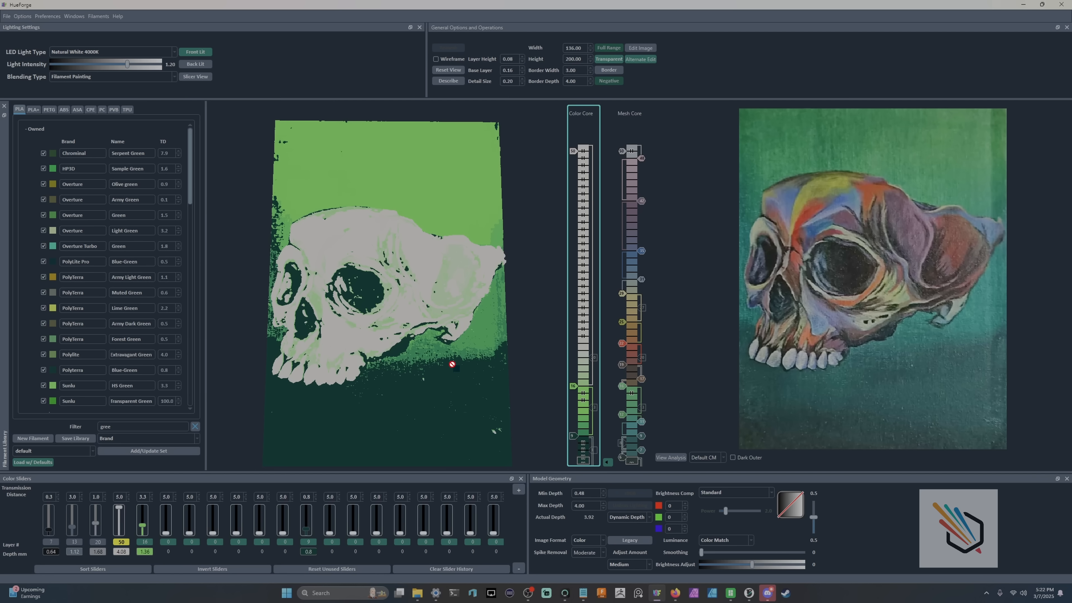
# Step: Sort the Color Core sliders with PolyLite Pro Blue-Green replacing black at 0.72 mm, and set Polyterra Blue-Green to 0.96 mm
pyautogui.moveTo(49, 533); pyautogui.dragTo(50, 533)
pyautogui.click(126, 570)
pyautogui.click(72, 533)
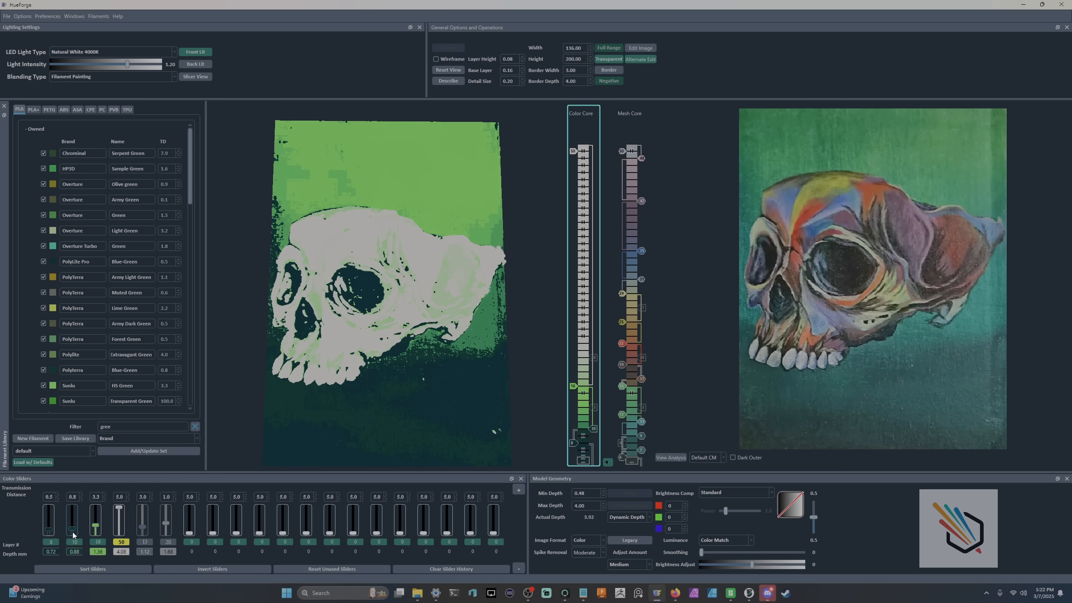
pyautogui.click(73, 533)
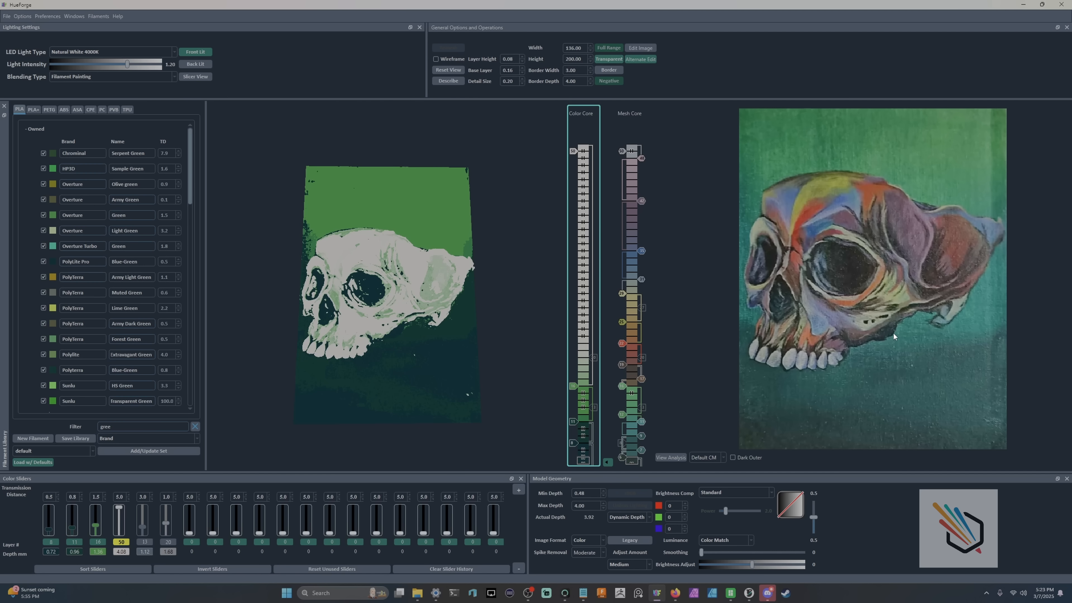
# Step: Find the closest filaments to the lower teal background and replace the Color Core's green slider with Numakers Grass Green from PLA+
pyautogui.rightClick(900, 346)
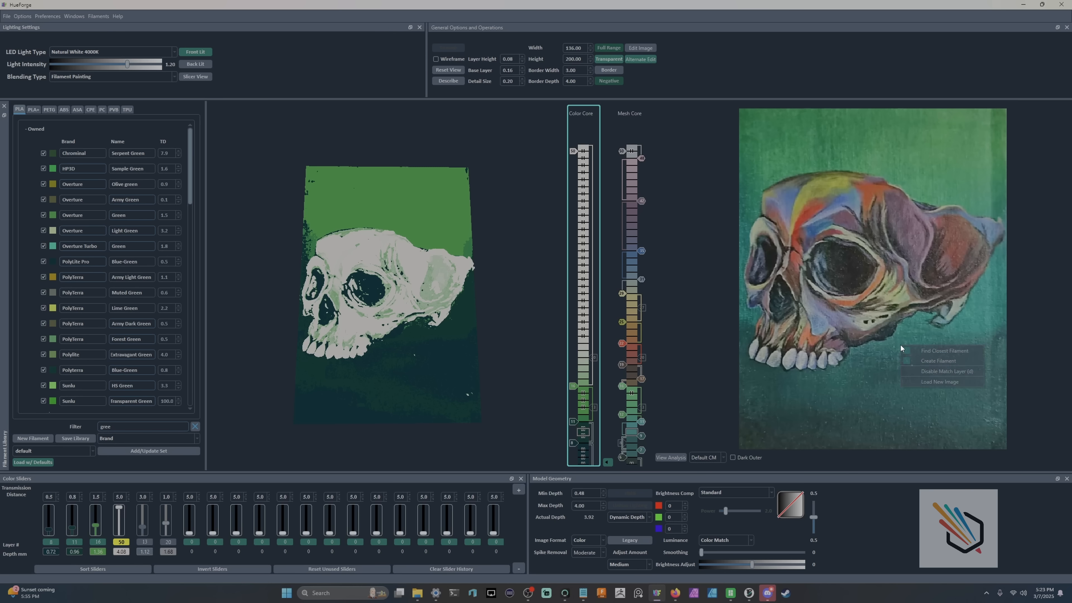
pyautogui.click(908, 350)
pyautogui.click(34, 110)
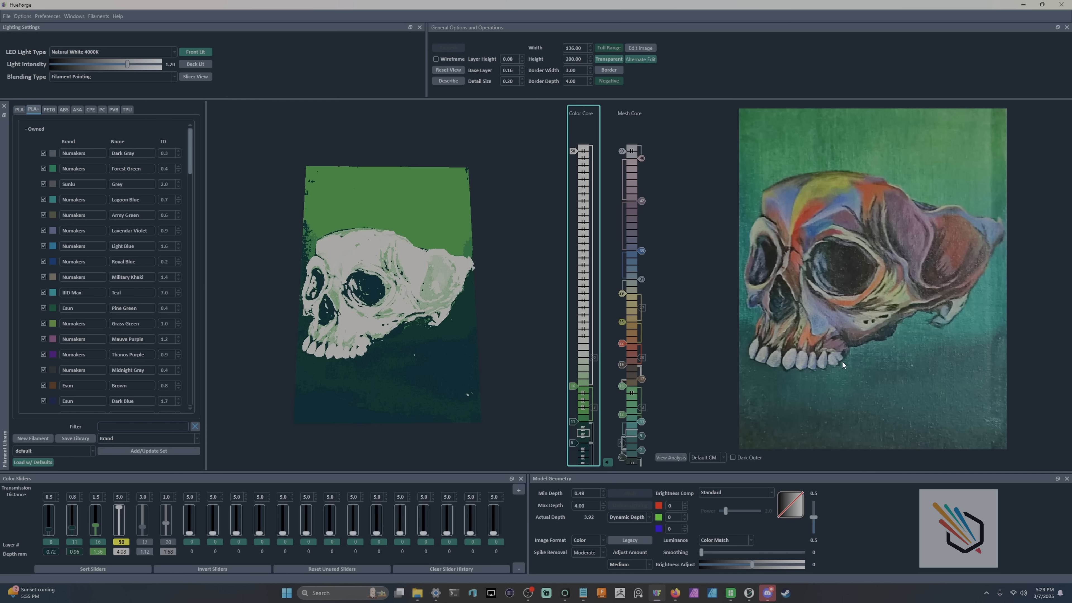
pyautogui.moveTo(53, 326); pyautogui.dragTo(100, 523)
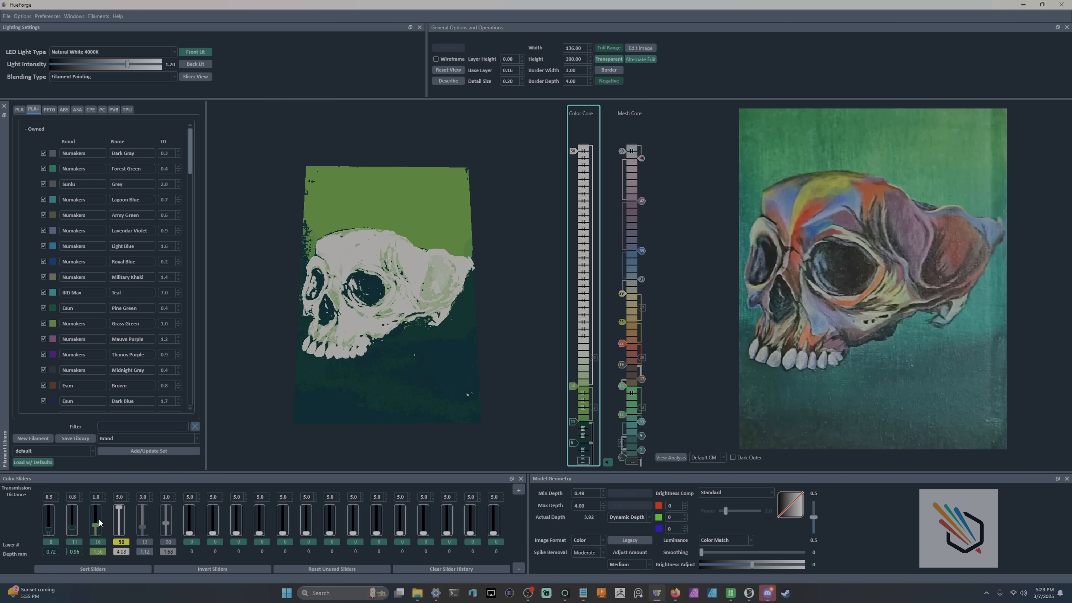
# Step: Find the closest PLA+ filaments to the upper green background of the reference painting
pyautogui.rightClick(951, 153)
pyautogui.click(954, 156)
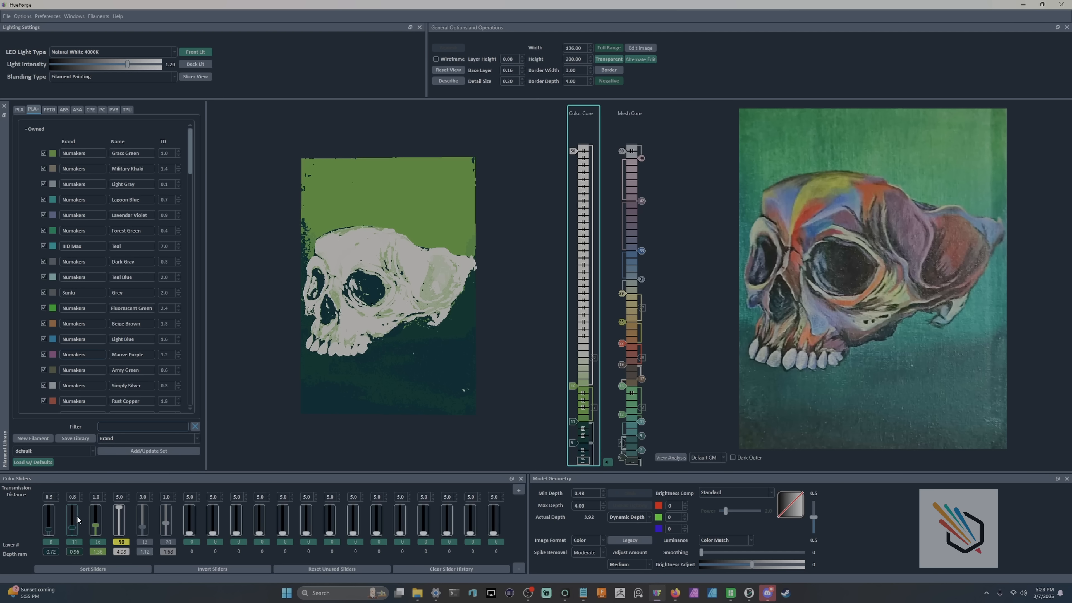
# Step: Try Polyterra Blue-Green at 1.2 mm and 1.04 mm in the Color Core, then return it to 0.96 mm
pyautogui.scroll(4, 74, 523)
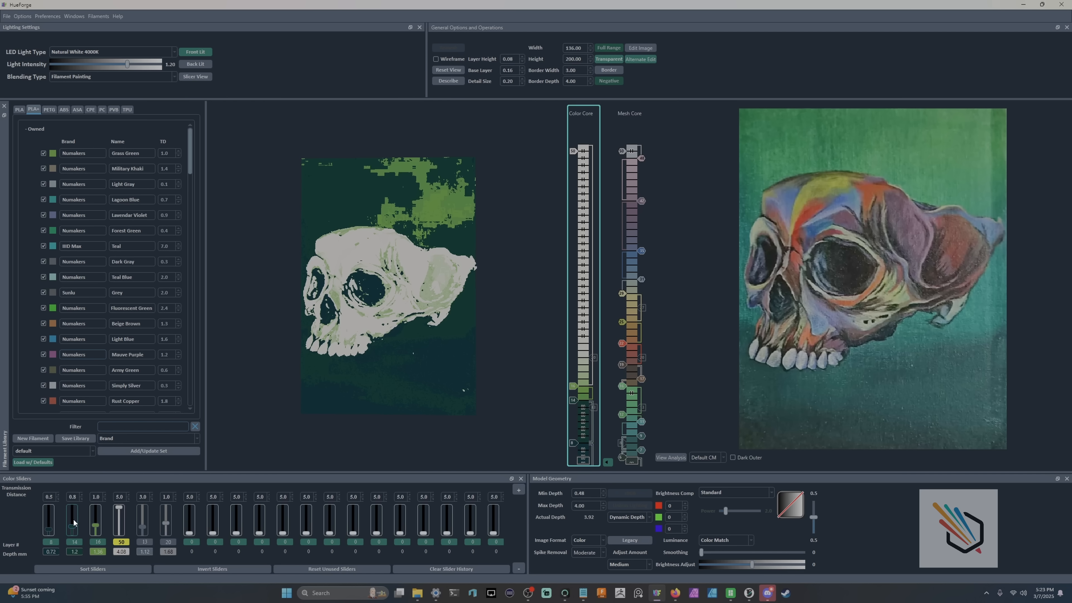
pyautogui.scroll(-3, 73, 522)
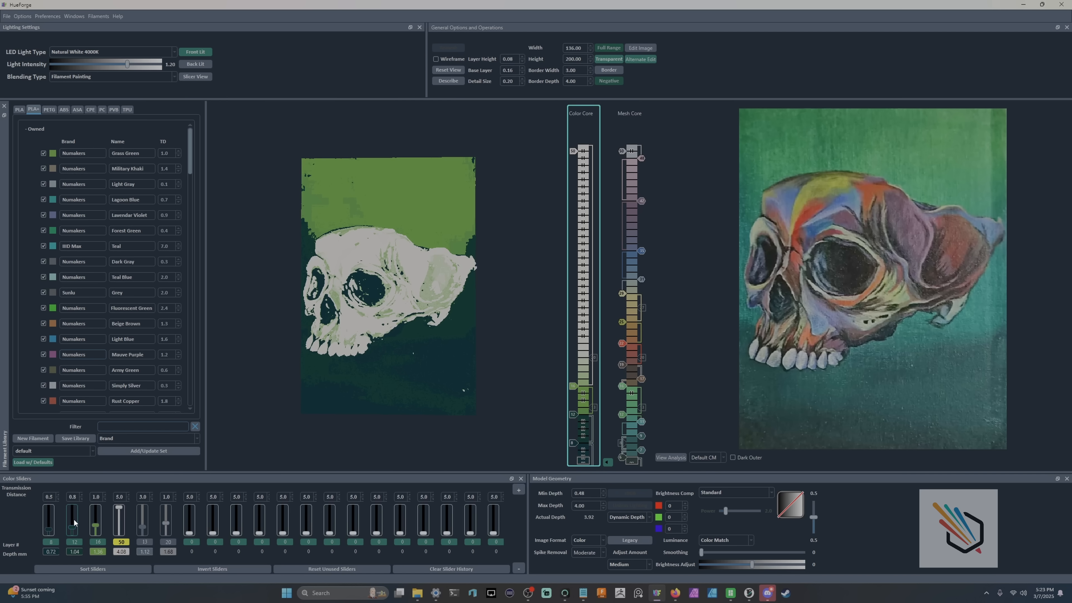
pyautogui.scroll(-1, 75, 519)
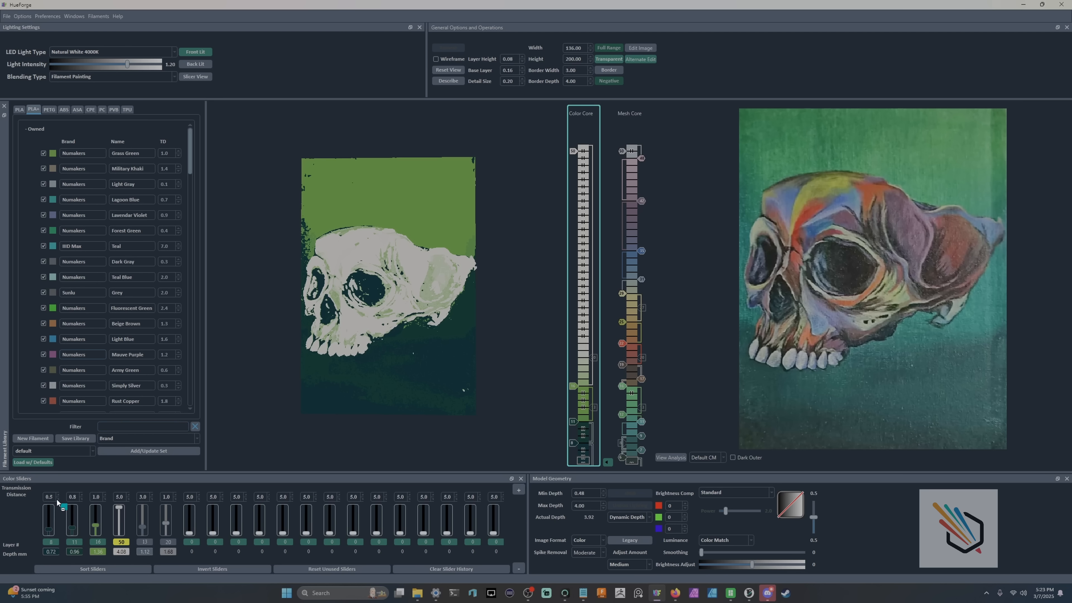
# Step: Add IIID Max Teal to the Color Core at 0.96 mm and disable the Polyterra Blue-Green slider
pyautogui.moveTo(57, 500); pyautogui.dragTo(73, 531)
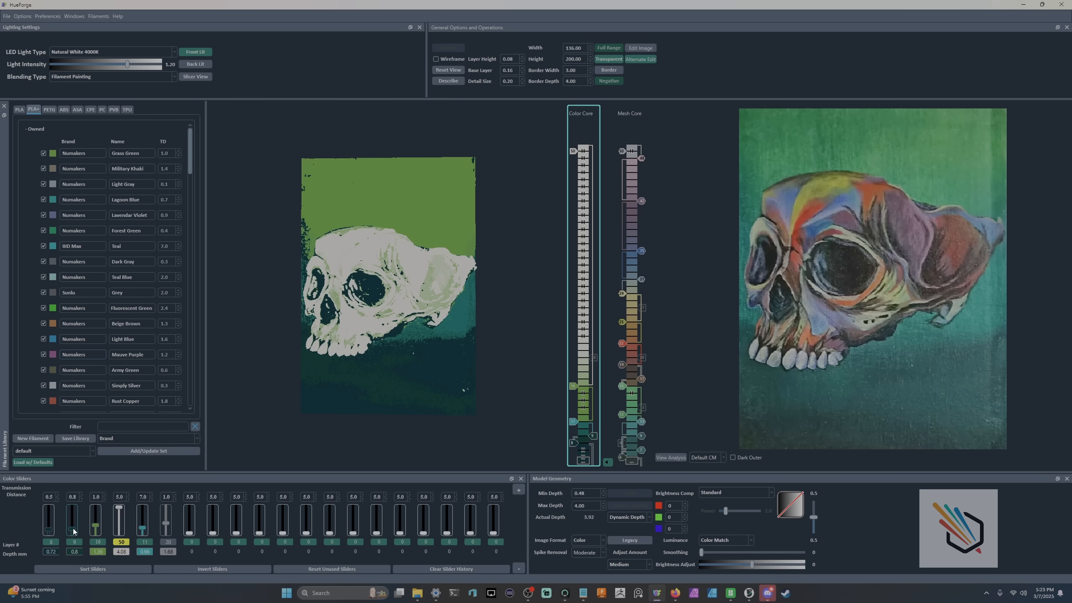
pyautogui.scroll(-1, 73, 530)
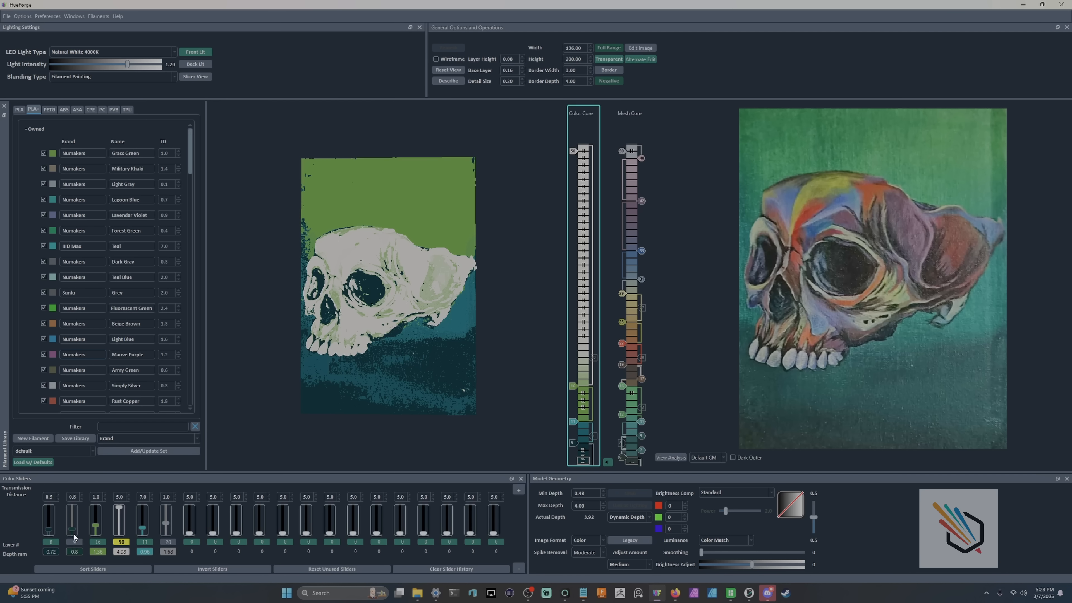
# Step: Sort the Color Core sliders and lower PolyLite Pro Blue-Green to 0.64 mm
pyautogui.scroll(-1, 48, 529)
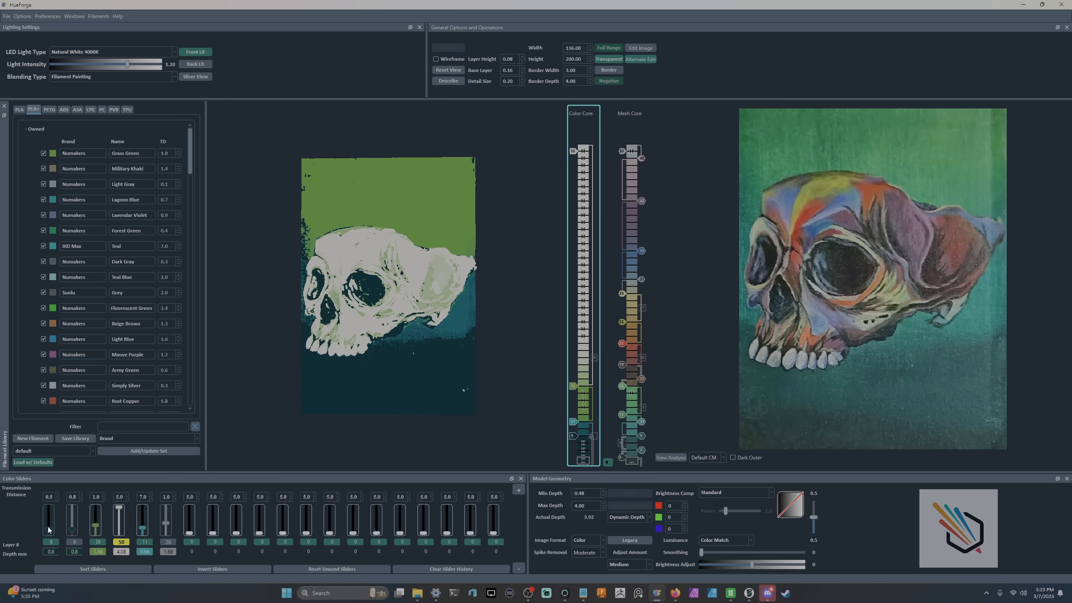
pyautogui.scroll(1, 48, 528)
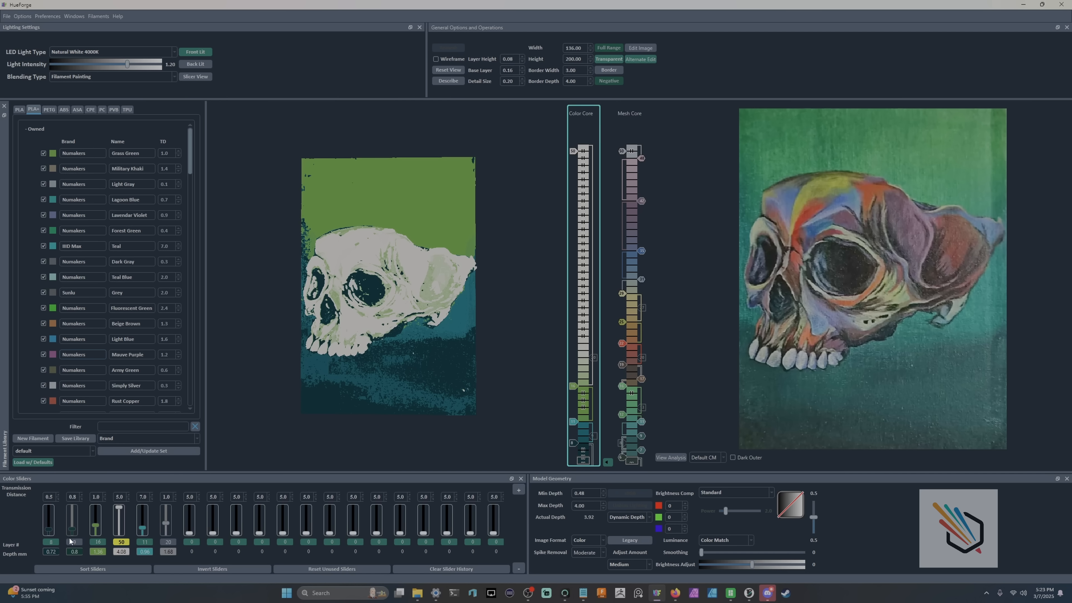
pyautogui.click(124, 571)
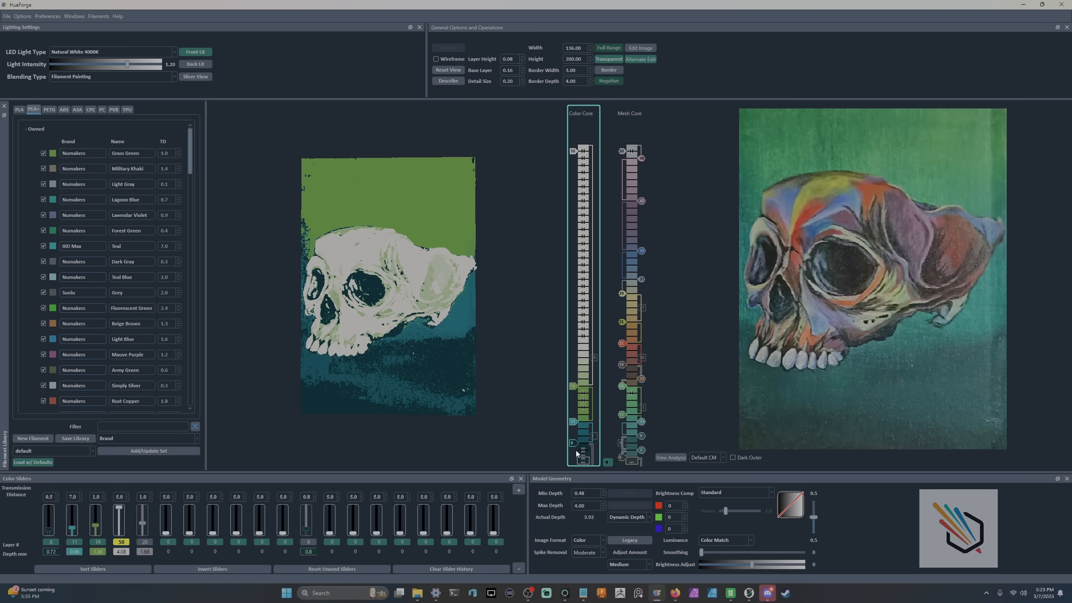
pyautogui.scroll(-1, 570, 439)
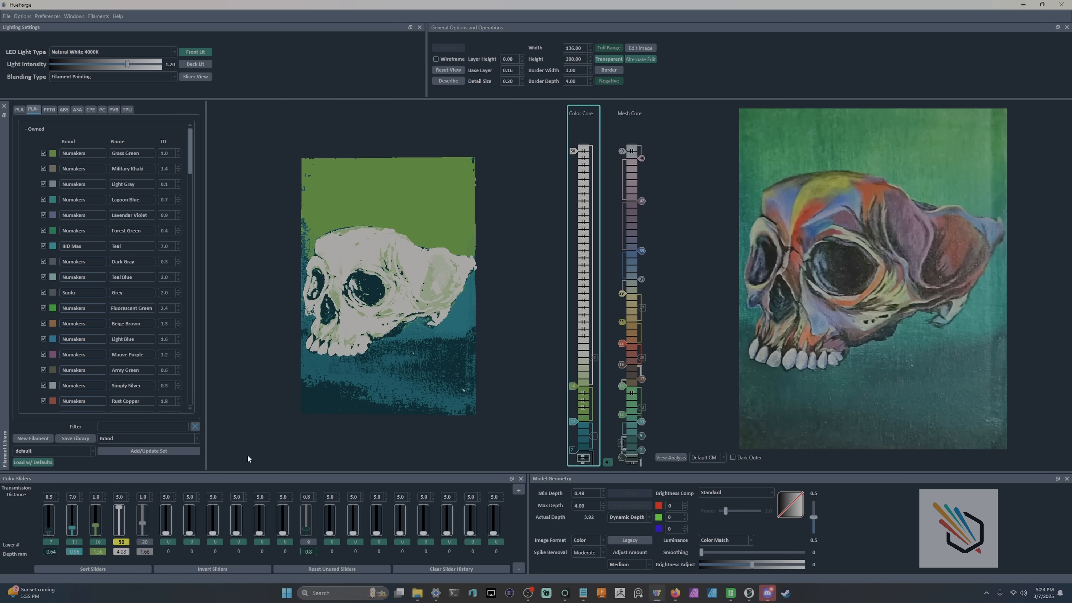
# Step: Replace Grass Green in the Color Core with Numakers Forest Green and set it to 1.04 mm
pyautogui.moveTo(363, 377); pyautogui.dragTo(422, 371)
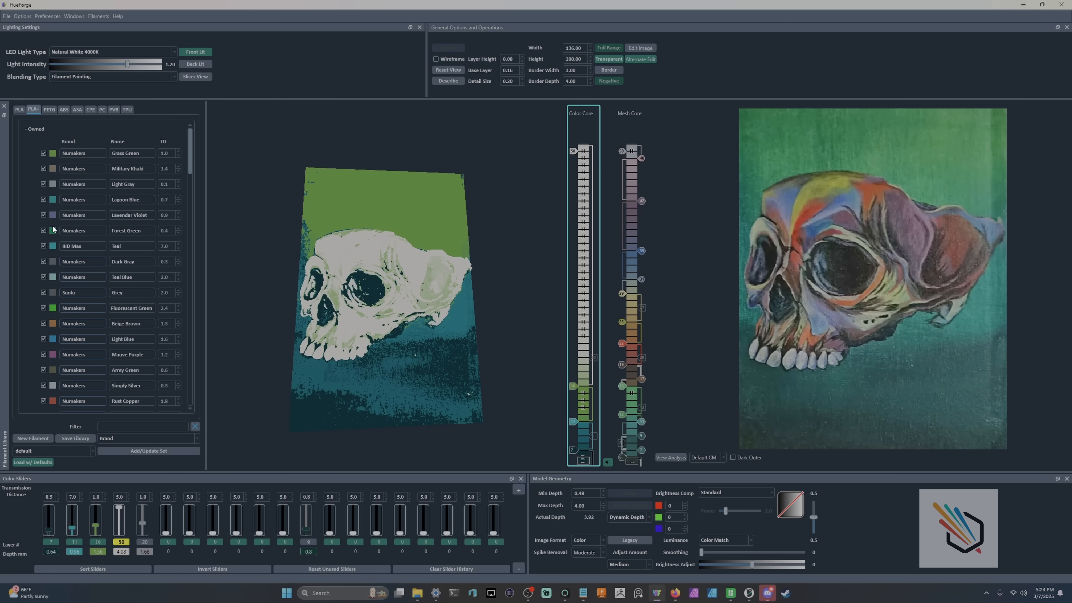
pyautogui.moveTo(53, 231); pyautogui.dragTo(571, 385)
pyautogui.moveTo(526, 457); pyautogui.dragTo(492, 397)
pyautogui.moveTo(571, 387); pyautogui.dragTo(575, 400)
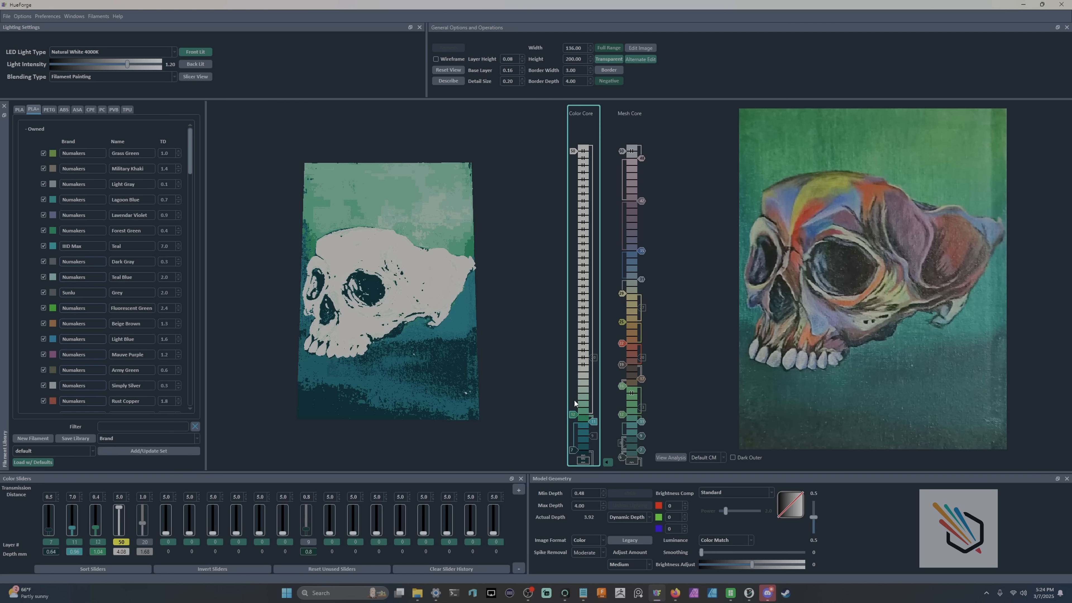
# Step: Add Numakers Fluorescent Green to the Color Core at 1.36 mm and set Forest Green to 1.12 mm
pyautogui.moveTo(53, 307)
pyautogui.mouseDown()
pyautogui.moveTo(575, 390)
pyautogui.moveTo(571, 409)
pyautogui.mouseUp()
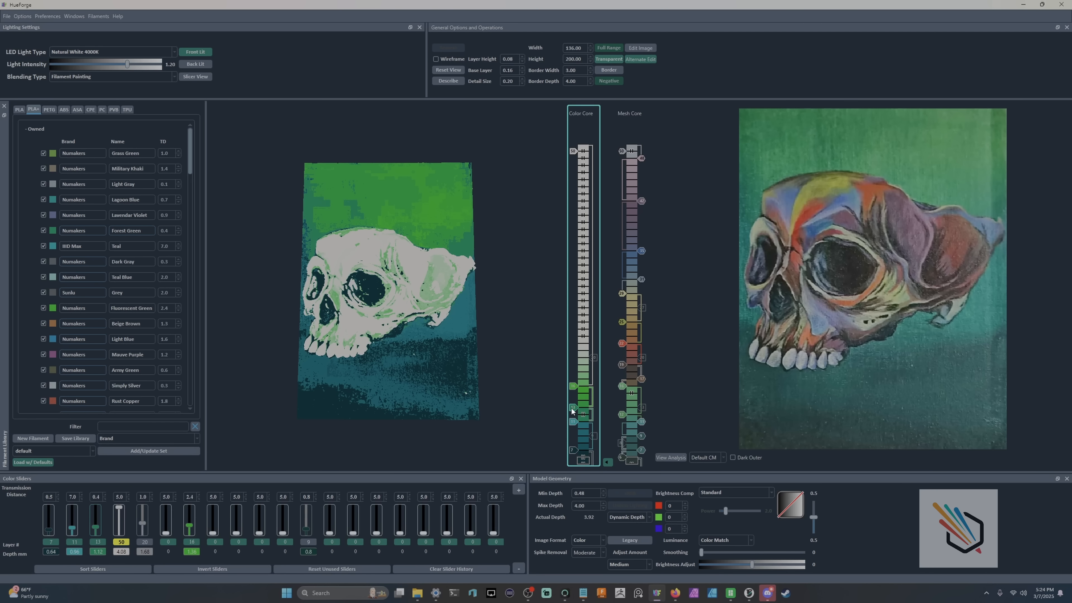
pyautogui.moveTo(504, 321); pyautogui.dragTo(509, 343)
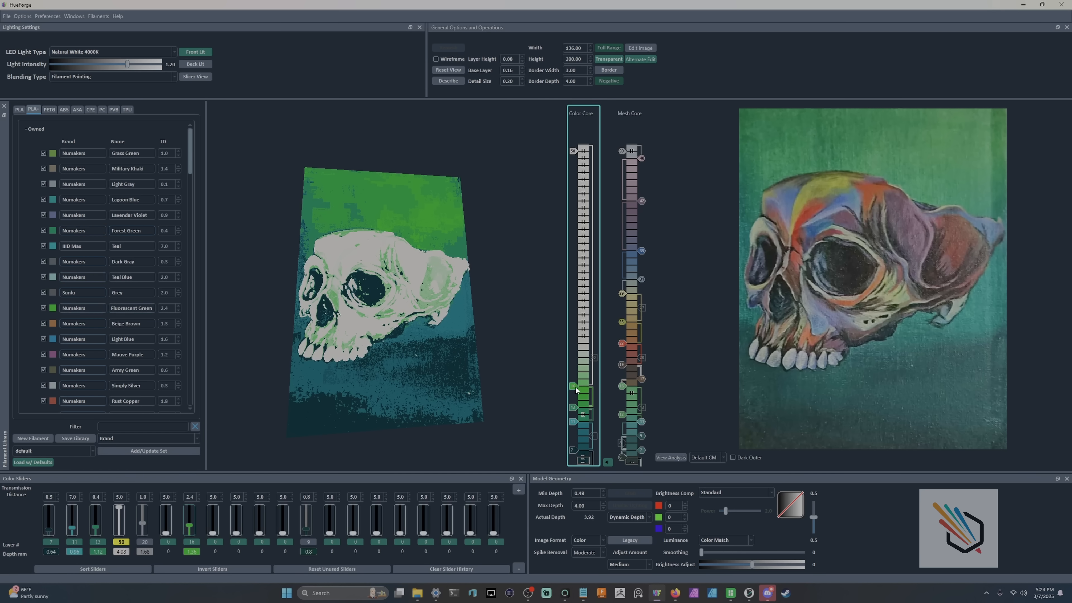
pyautogui.moveTo(493, 386); pyautogui.dragTo(422, 325)
# Step: Add Numakers Rust Copper from the PLA+ library to the Color Core at 1.44 mm
pyautogui.scroll(-3, 105, 266)
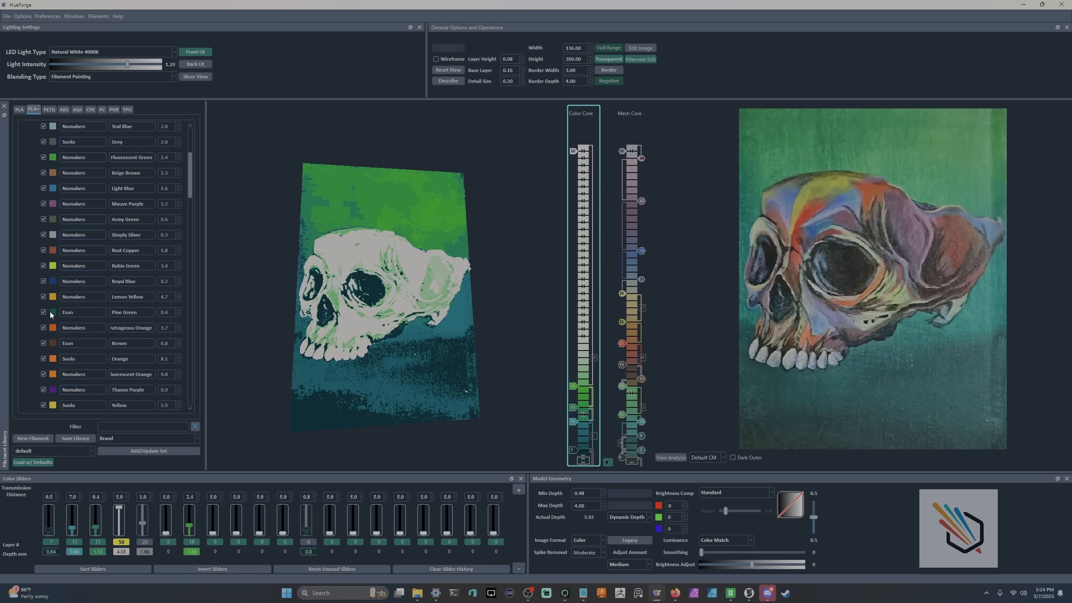
pyautogui.moveTo(50, 315)
pyautogui.mouseDown()
pyautogui.moveTo(537, 397)
pyautogui.moveTo(157, 362)
pyautogui.moveTo(50, 365)
pyautogui.moveTo(57, 302)
pyautogui.mouseUp()
pyautogui.scroll(2, 76, 293)
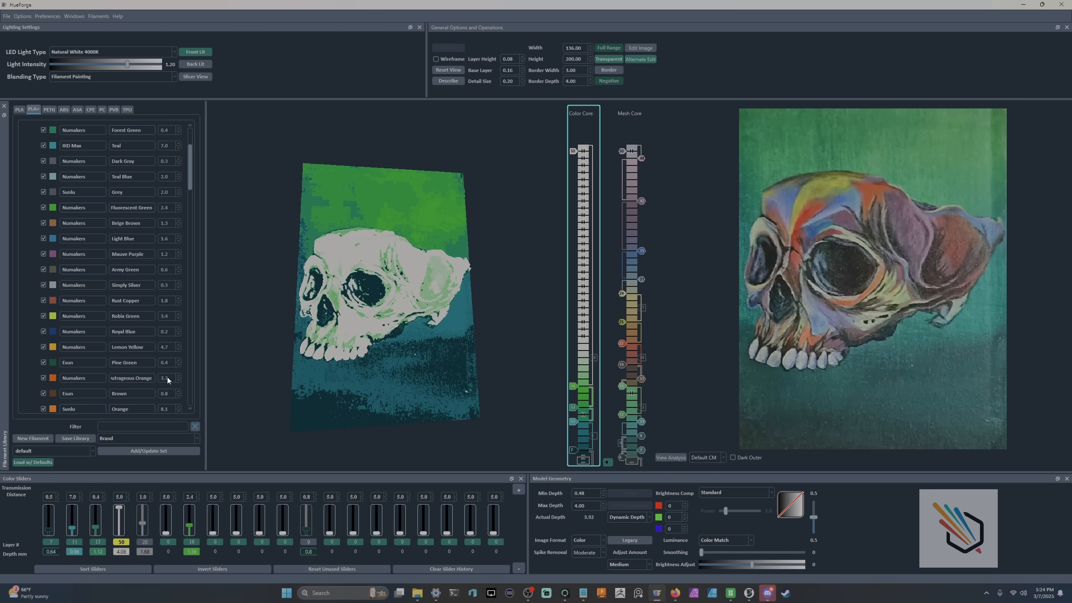
pyautogui.moveTo(53, 300)
pyautogui.mouseDown()
pyautogui.moveTo(630, 376)
pyautogui.moveTo(599, 389)
pyautogui.moveTo(574, 381)
pyautogui.mouseUp()
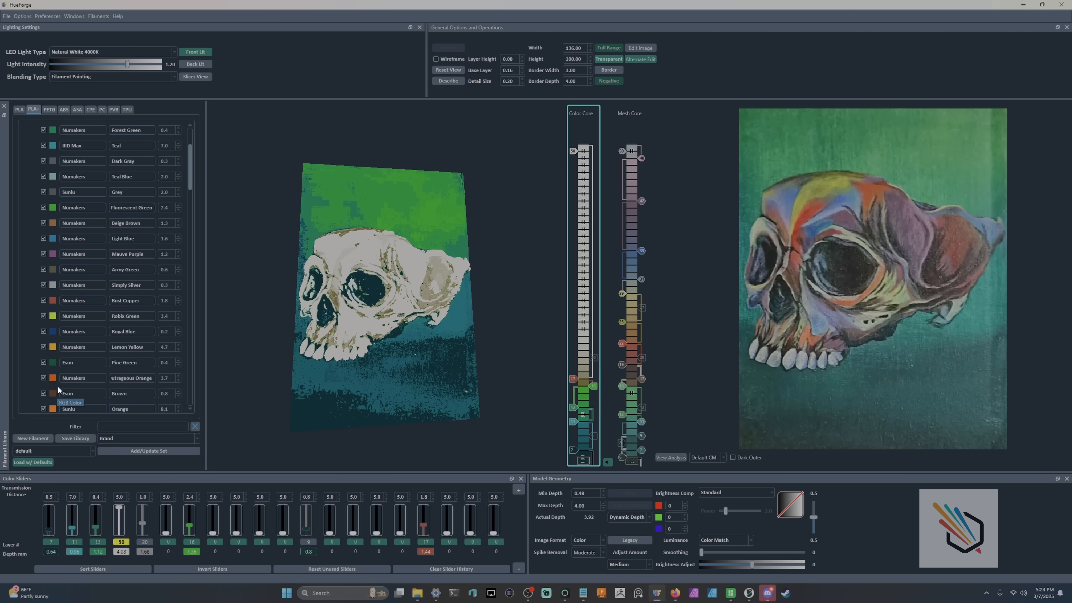
# Step: Add Numakers Chocolate Brown at 1.6 mm and Numakers Nuclear Red at 1.84 mm to the Color Core
pyautogui.scroll(-5, 69, 338)
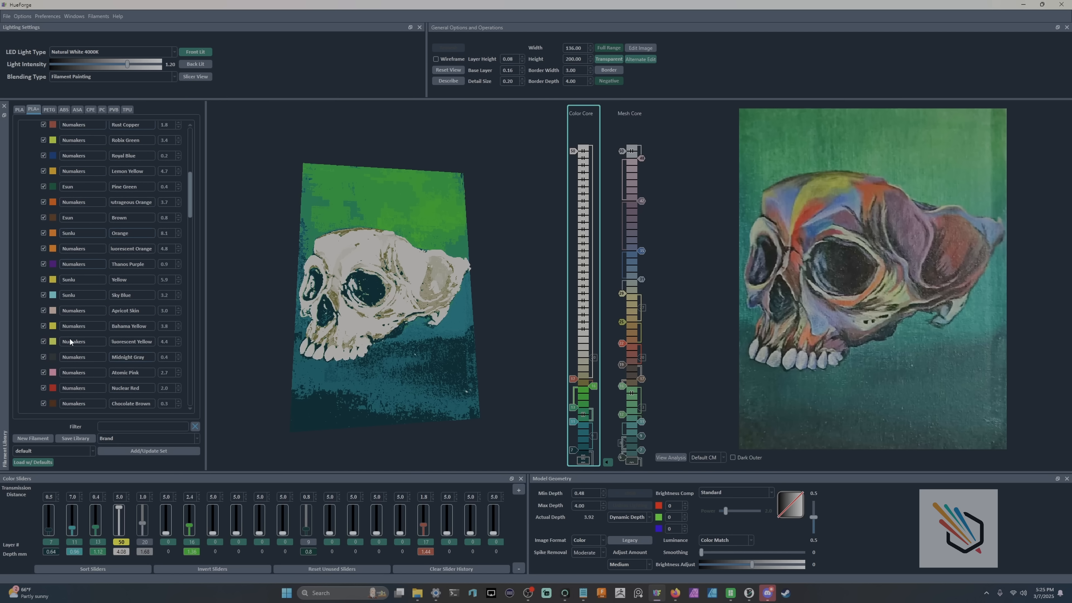
pyautogui.moveTo(53, 404); pyautogui.dragTo(582, 371)
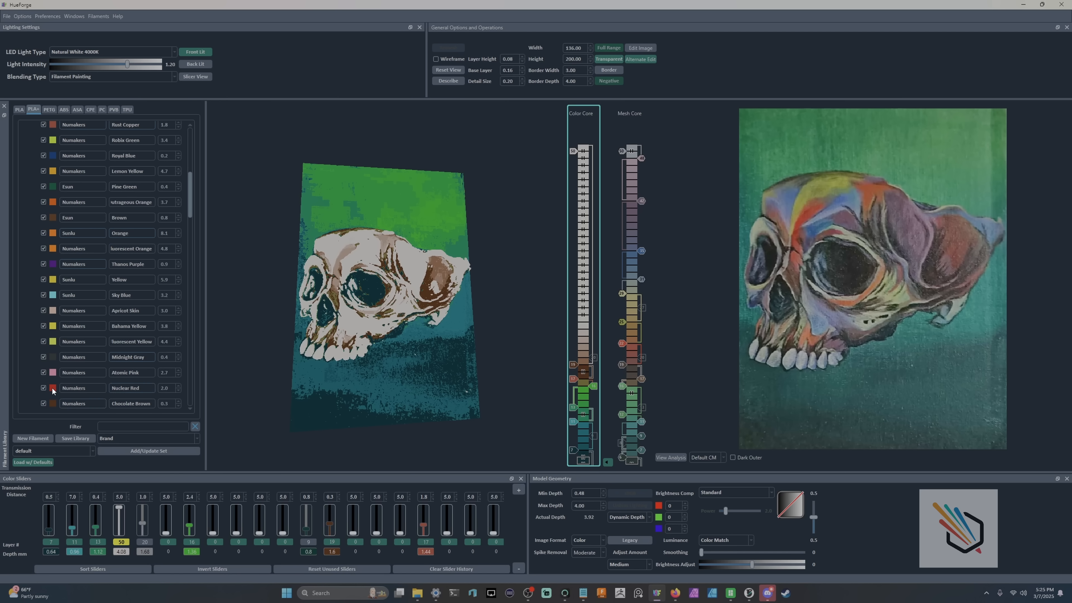
pyautogui.moveTo(52, 390); pyautogui.dragTo(585, 346)
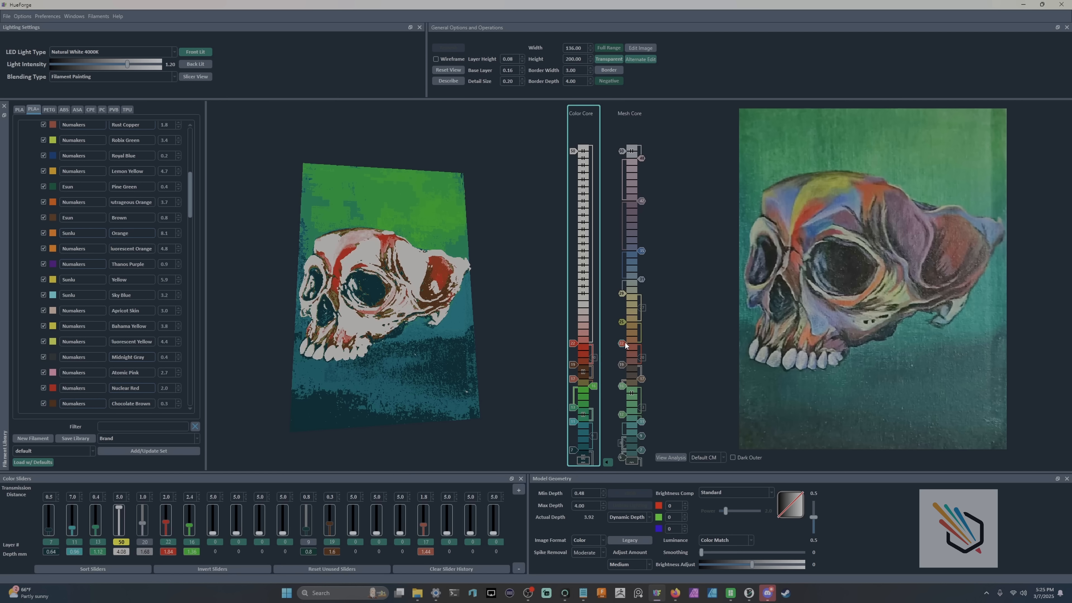
# Step: Filter the filament library by "red" and replace Nuclear Red in the Color Core with Overture Red from PLA
pyautogui.moveTo(625, 344)
pyautogui.scroll(-2, 122, 320)
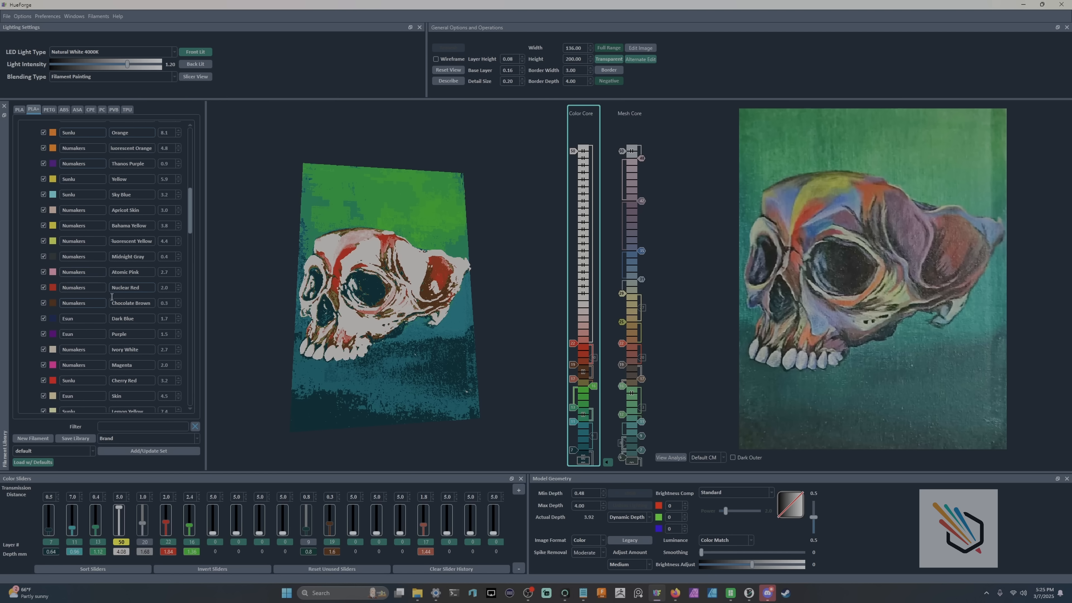
pyautogui.click(156, 424)
pyautogui.write('red')
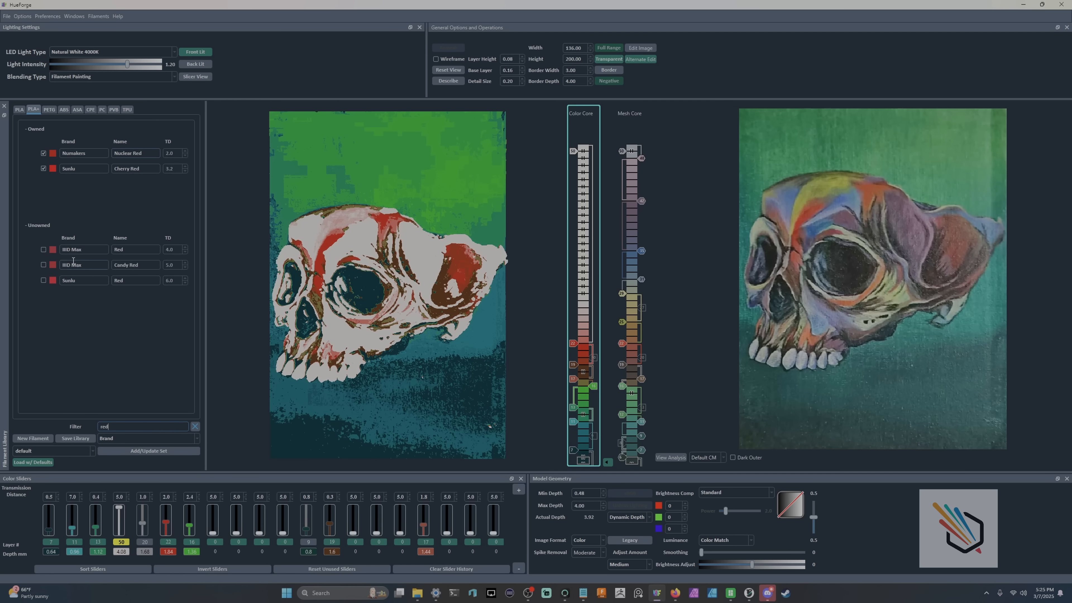
pyautogui.moveTo(53, 168)
pyautogui.mouseDown()
pyautogui.moveTo(617, 334)
pyautogui.moveTo(574, 343)
pyautogui.mouseUp()
pyautogui.click(20, 109)
pyautogui.moveTo(53, 200)
pyautogui.mouseDown()
pyautogui.moveTo(211, 209)
pyautogui.moveTo(592, 322)
pyautogui.moveTo(573, 343)
pyautogui.mouseUp()
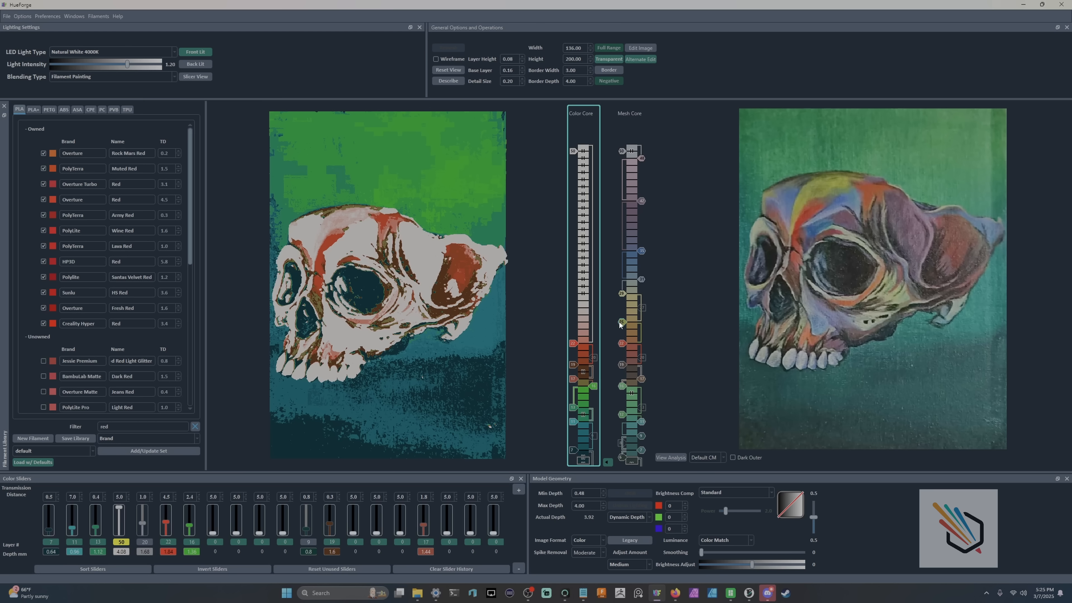
# Step: Filter the PLA library by "oli" and add Overture Olive green to the Color Core at 2 mm
pyautogui.click(194, 426)
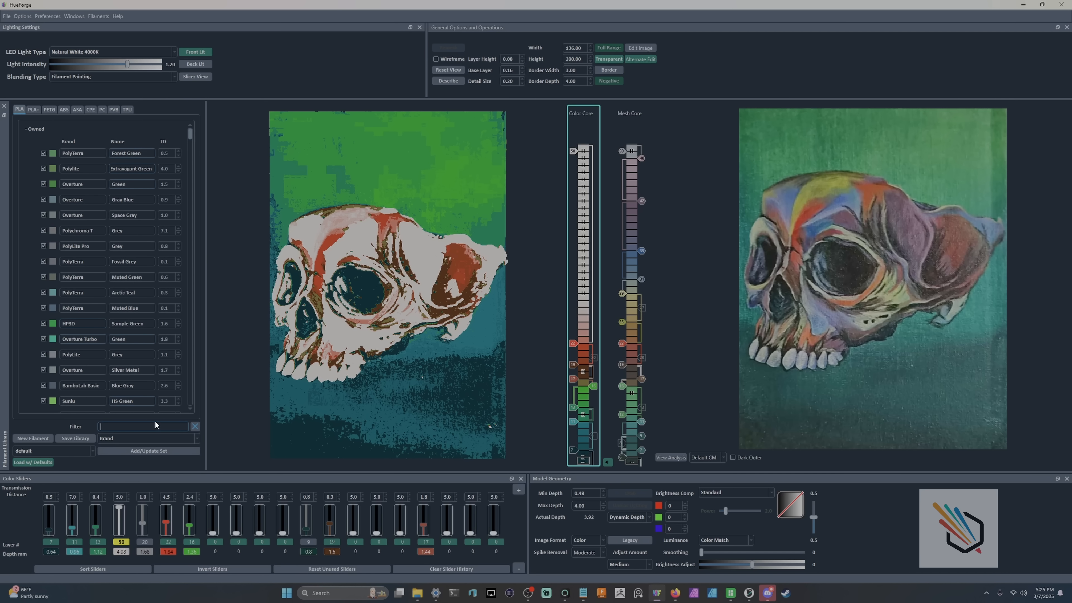
pyautogui.write('oli')
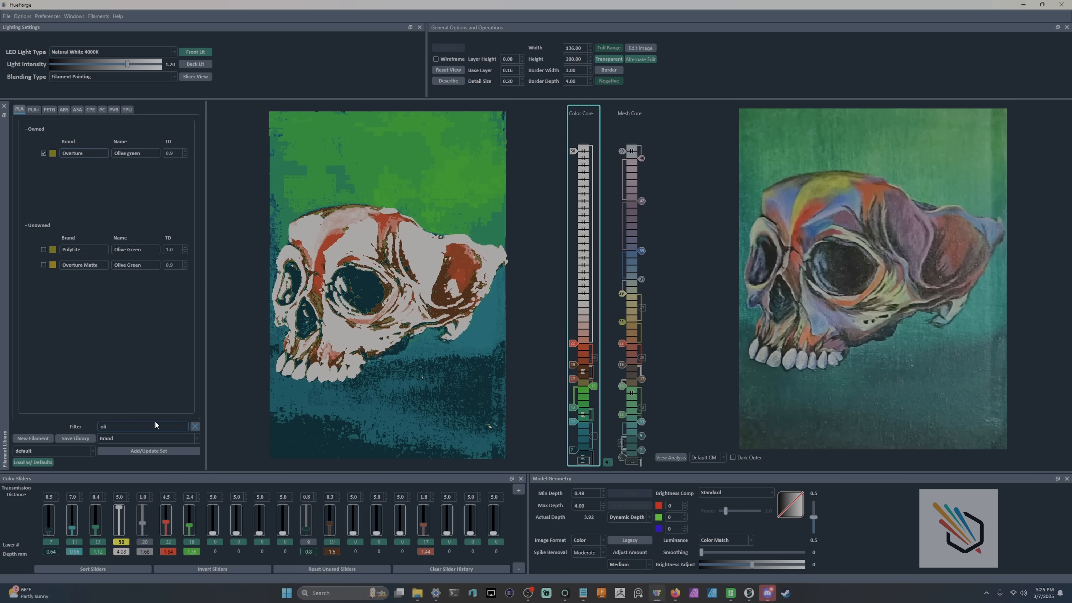
pyautogui.moveTo(53, 153); pyautogui.dragTo(577, 324)
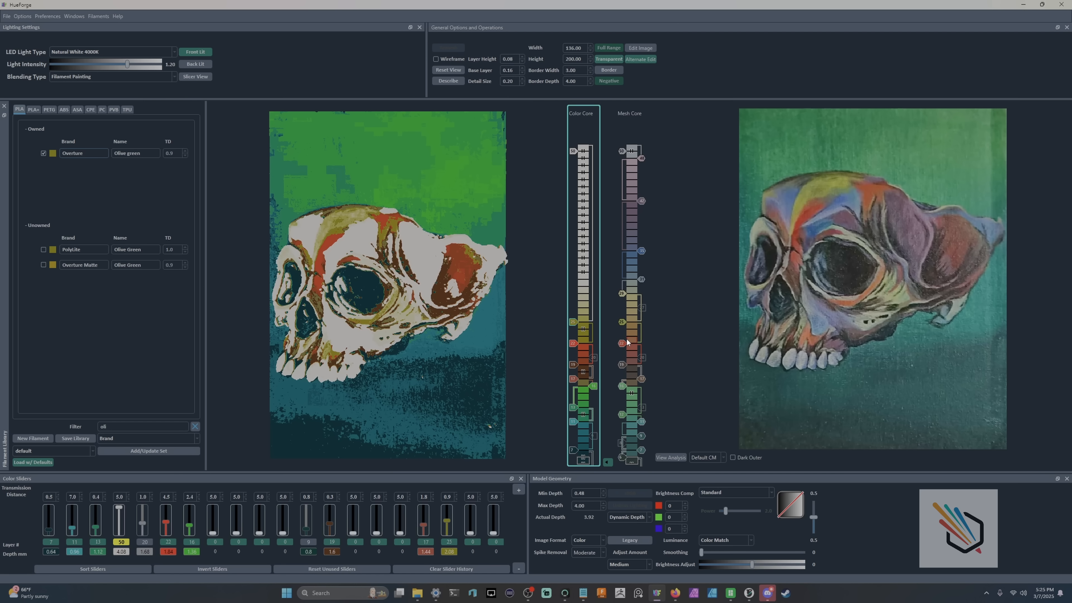
pyautogui.scroll(-1, 574, 323)
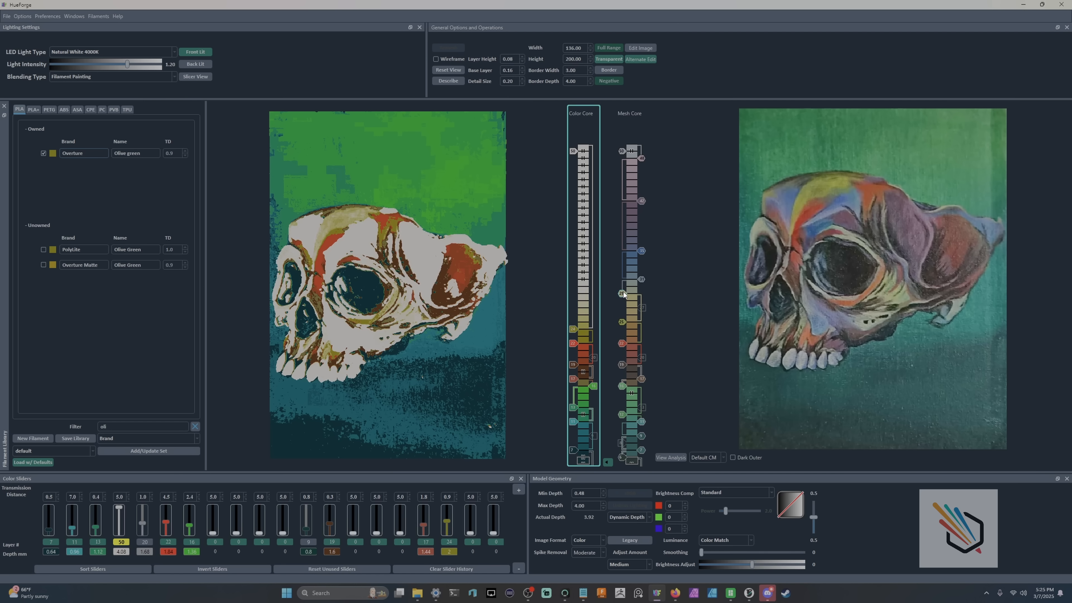
# Step: Filter the PLA library by "sunl" and add Sunlu Meta Lemon Yellow to the Color Core at 2.4 mm
pyautogui.click(195, 426)
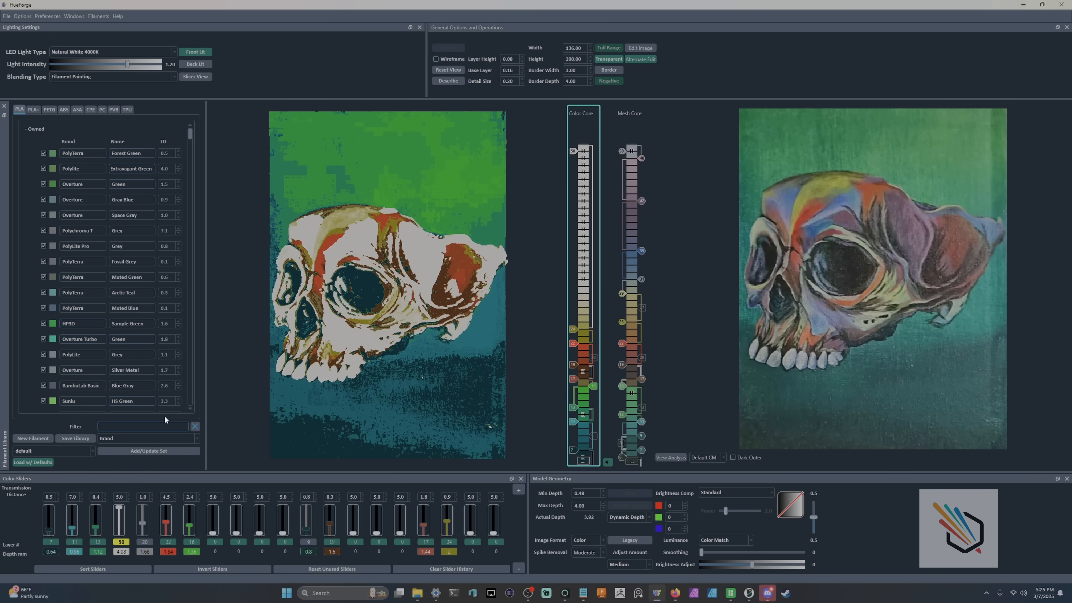
pyautogui.write('sunl')
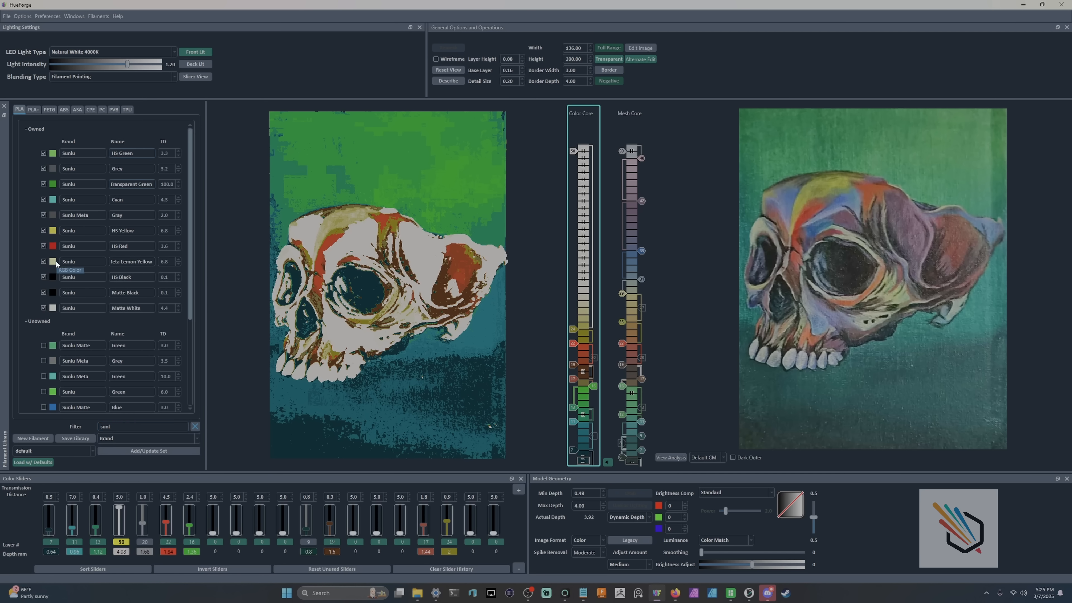
pyautogui.moveTo(56, 261); pyautogui.dragTo(581, 294)
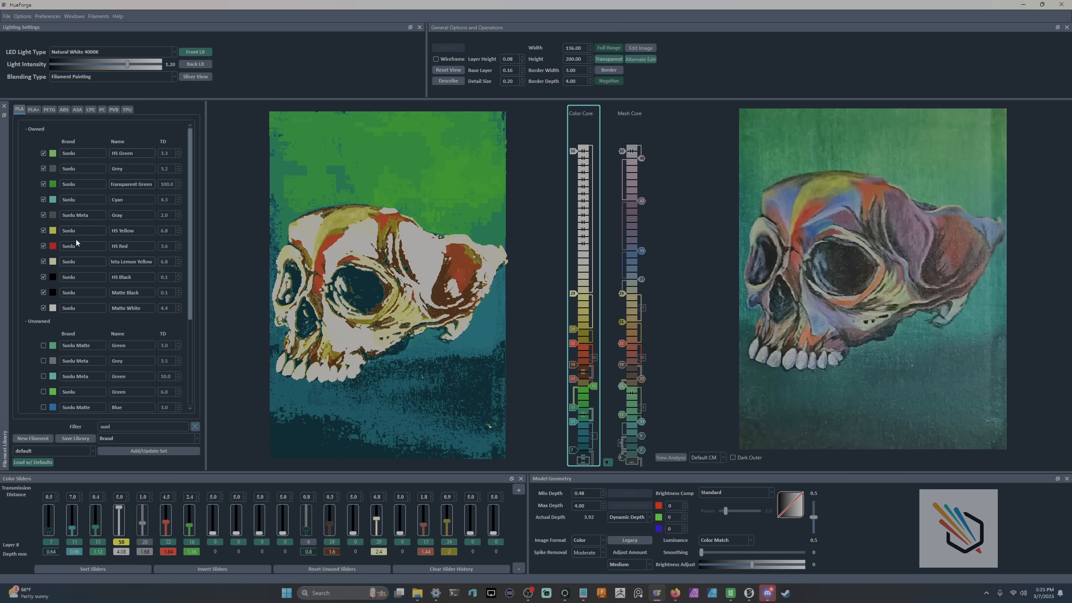
# Step: Filter the PLA library by "blu" and add Chrominal Deep Sea Blue at 2.88 mm and PolyTerra Muted Blue at 2.56 mm
pyautogui.click(195, 426)
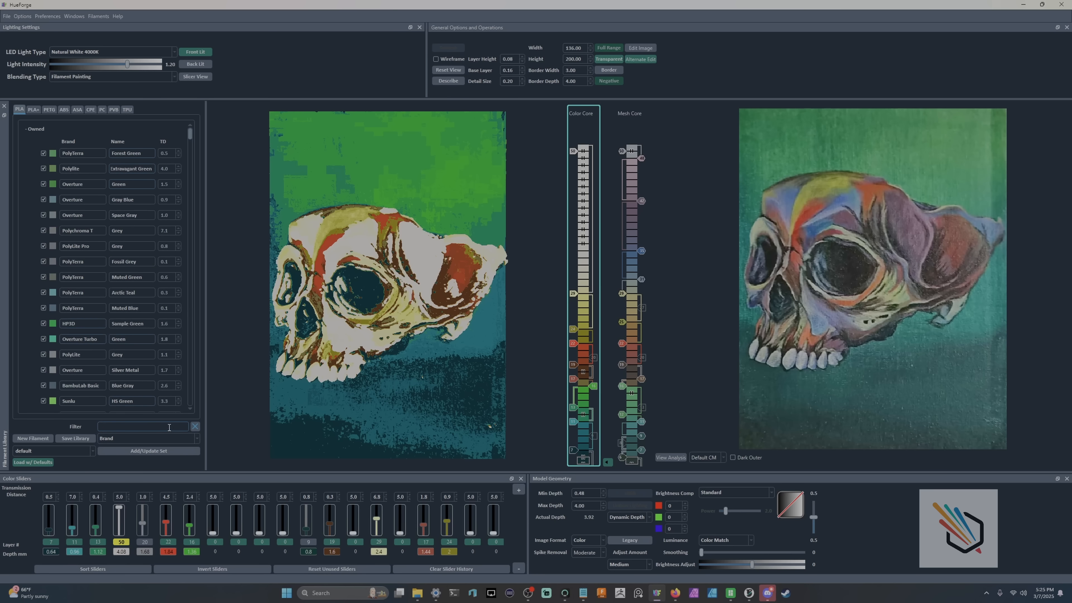
pyautogui.write('blu')
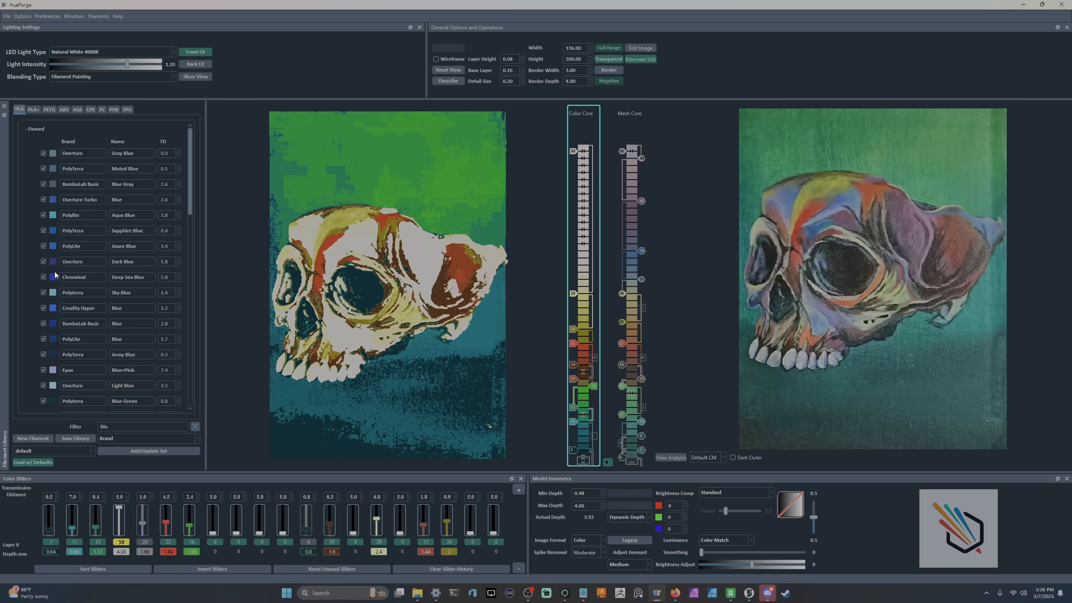
pyautogui.moveTo(54, 277); pyautogui.dragTo(586, 261)
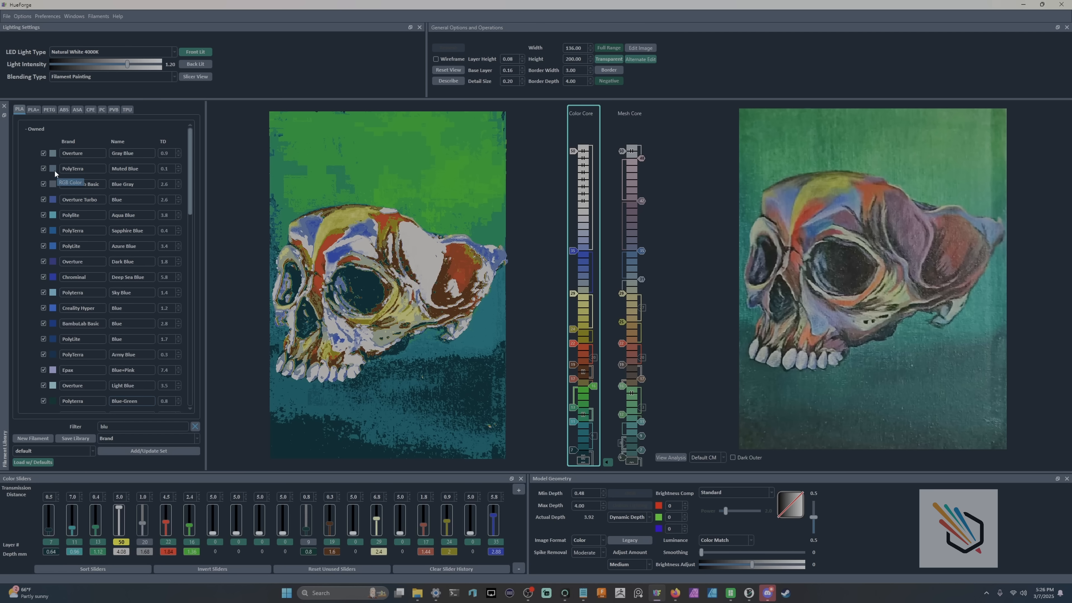
pyautogui.moveTo(56, 173); pyautogui.dragTo(576, 287)
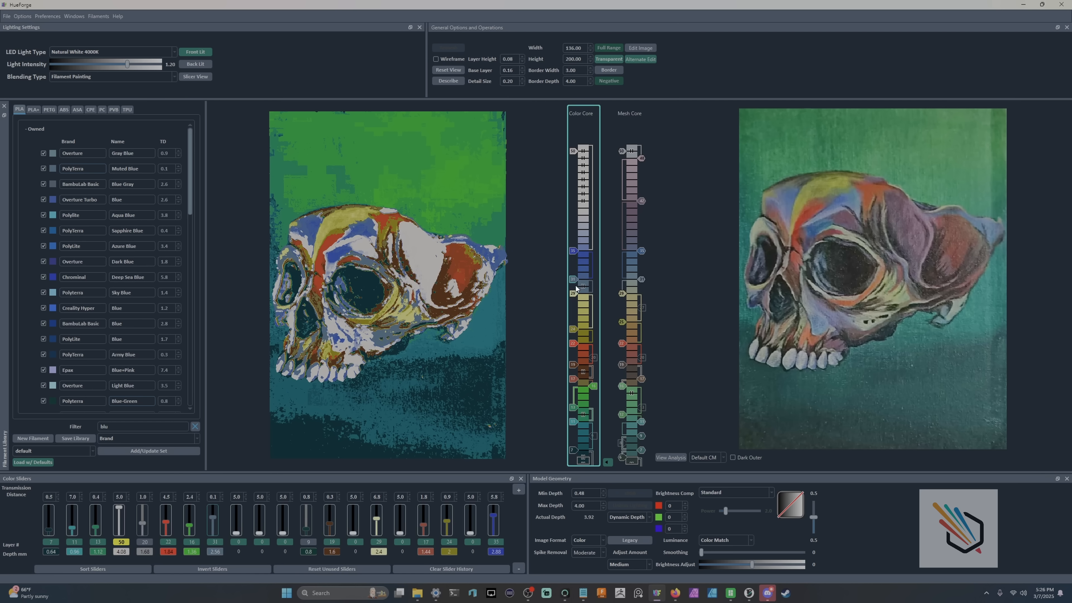
pyautogui.moveTo(510, 319); pyautogui.dragTo(525, 313)
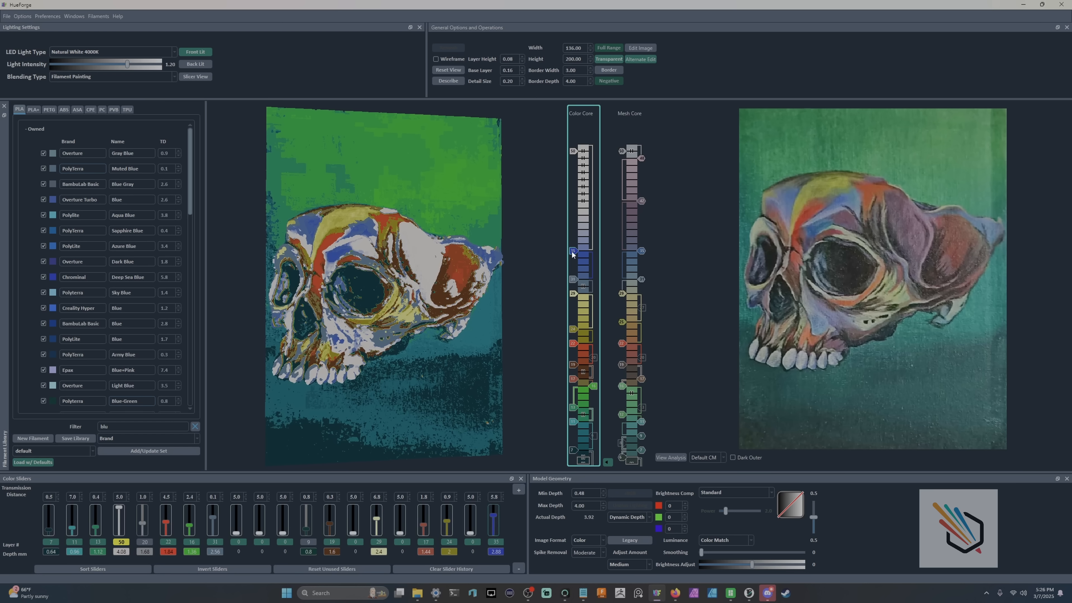
# Step: Raise Chrominal Deep Sea Blue in the Color Core to 2.96 mm
pyautogui.scroll(1, 572, 255)
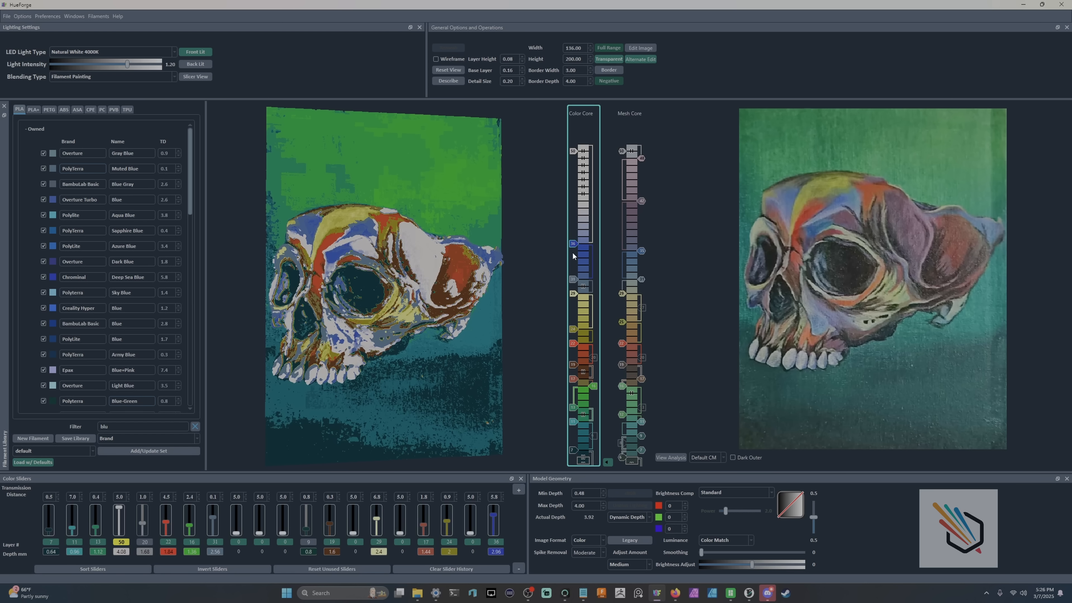
pyautogui.scroll(-1, 572, 250)
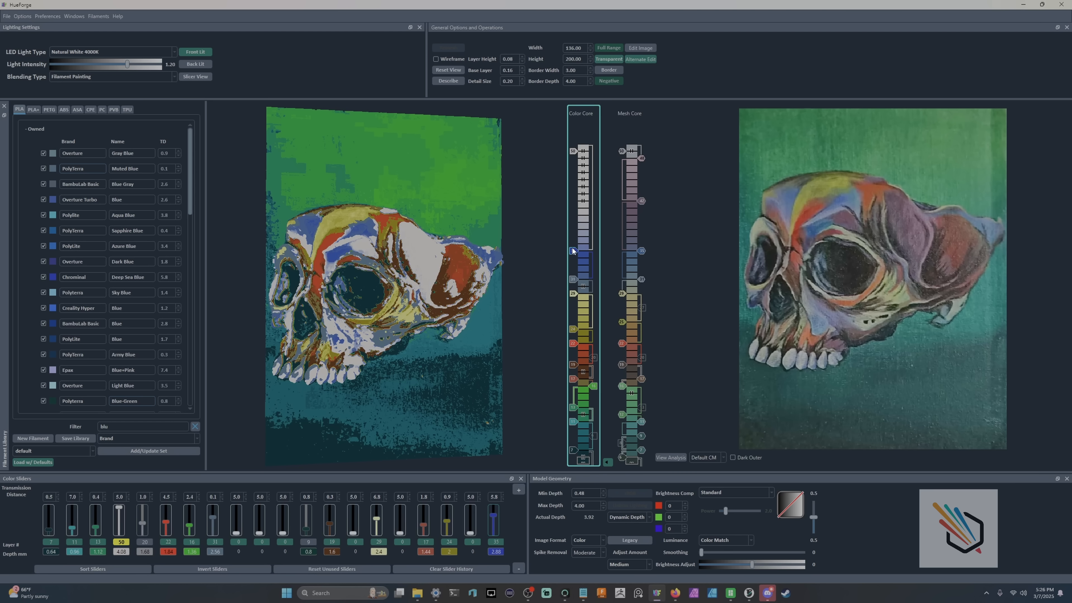
pyautogui.scroll(1, 572, 249)
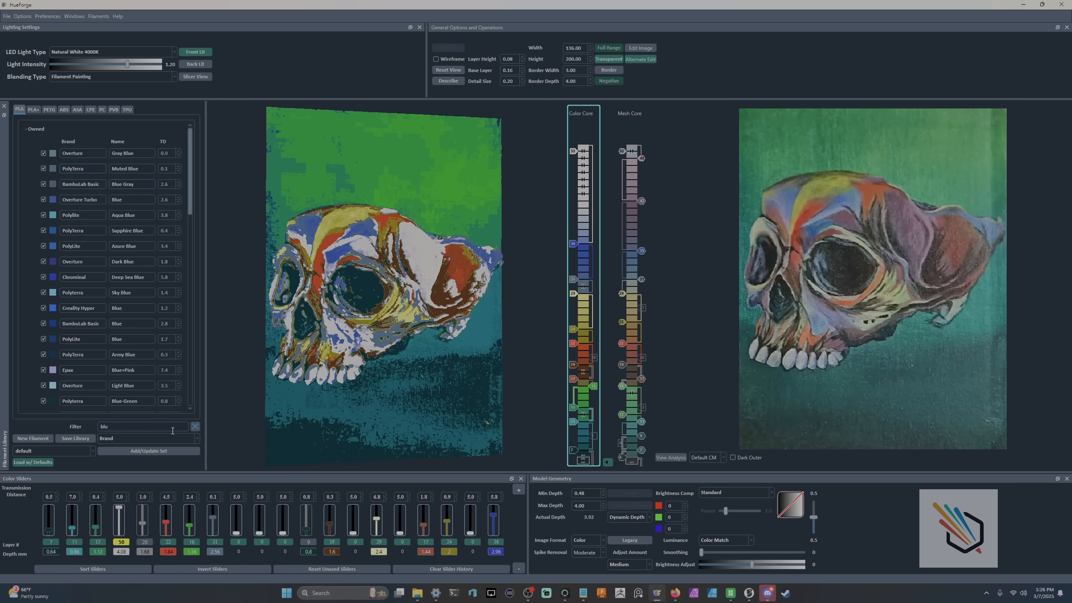
# Step: Filter the PLA library by "pu" and add PolyTerra Muted Purple to the Color Core at 3.44 mm
pyautogui.click(195, 426)
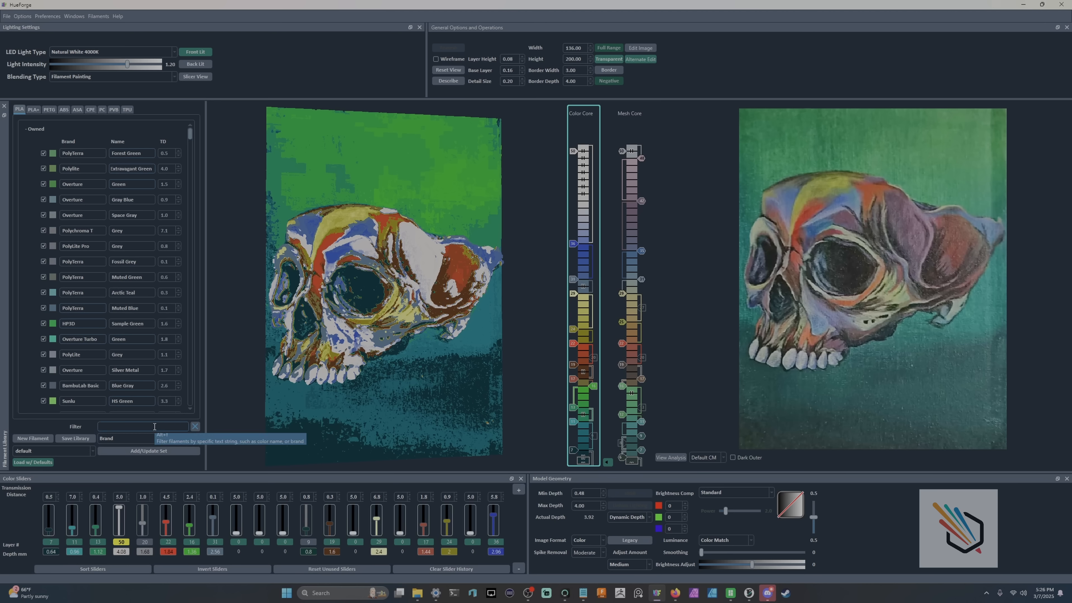
pyautogui.click(154, 426)
pyautogui.write('pu')
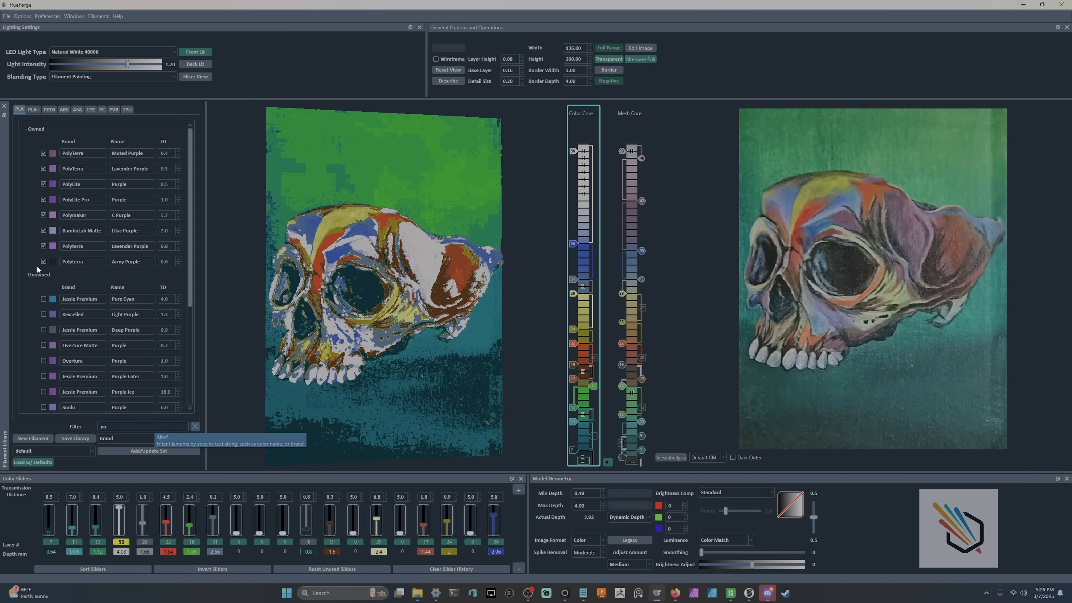
pyautogui.moveTo(53, 152)
pyautogui.mouseDown()
pyautogui.moveTo(581, 229)
pyautogui.moveTo(585, 200)
pyautogui.moveTo(574, 203)
pyautogui.mouseUp()
pyautogui.moveTo(432, 291)
pyautogui.mouseDown()
pyautogui.moveTo(445, 203)
pyautogui.moveTo(426, 262)
pyautogui.mouseUp()
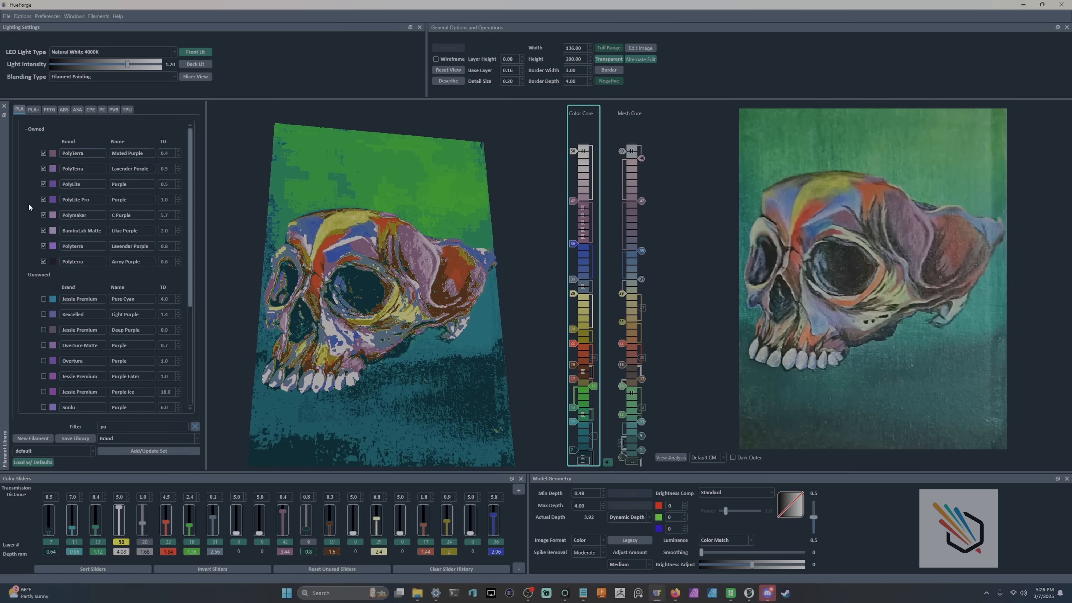
# Step: Replace Muted Purple in the Color Core with Polymaker C Purple and add BambuLab Matte Lilac Purple at 3.92 mm
pyautogui.moveTo(56, 216); pyautogui.dragTo(572, 202)
pyautogui.moveTo(456, 291)
pyautogui.mouseDown()
pyautogui.moveTo(456, 324)
pyautogui.moveTo(437, 282)
pyautogui.moveTo(444, 256)
pyautogui.moveTo(468, 253)
pyautogui.moveTo(459, 239)
pyautogui.moveTo(473, 247)
pyautogui.moveTo(477, 281)
pyautogui.moveTo(557, 243)
pyautogui.mouseUp()
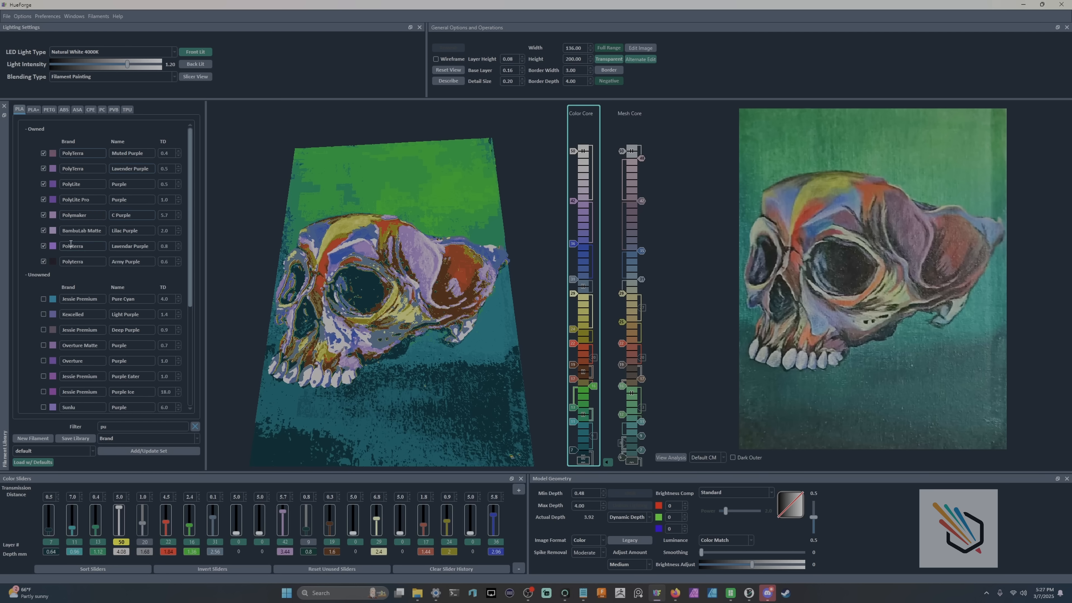
pyautogui.moveTo(52, 230)
pyautogui.mouseDown()
pyautogui.moveTo(292, 218)
pyautogui.moveTo(575, 165)
pyautogui.mouseUp()
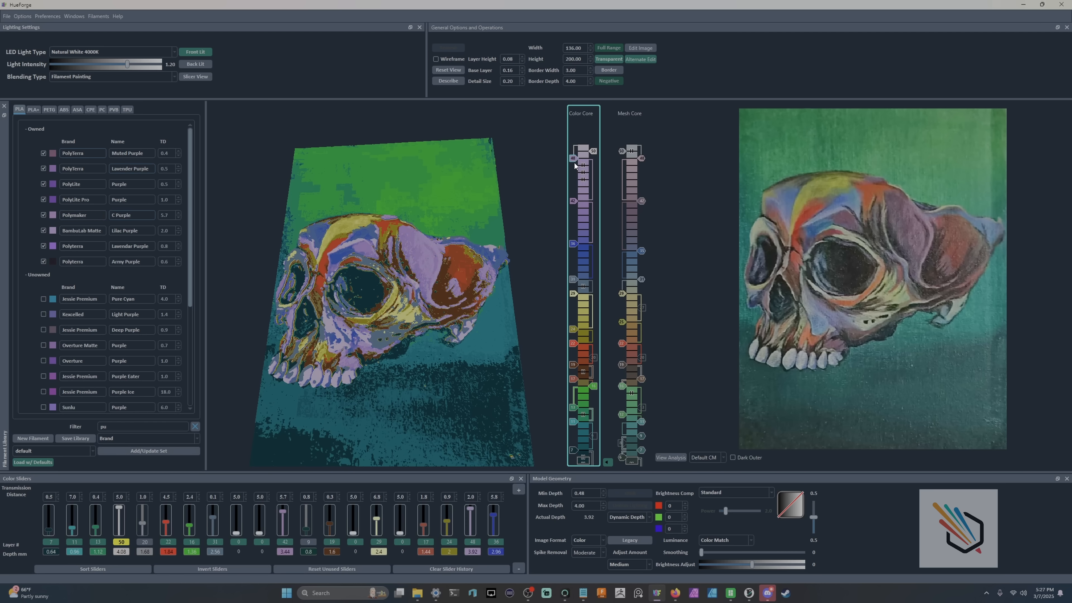
pyautogui.moveTo(426, 278); pyautogui.dragTo(451, 249)
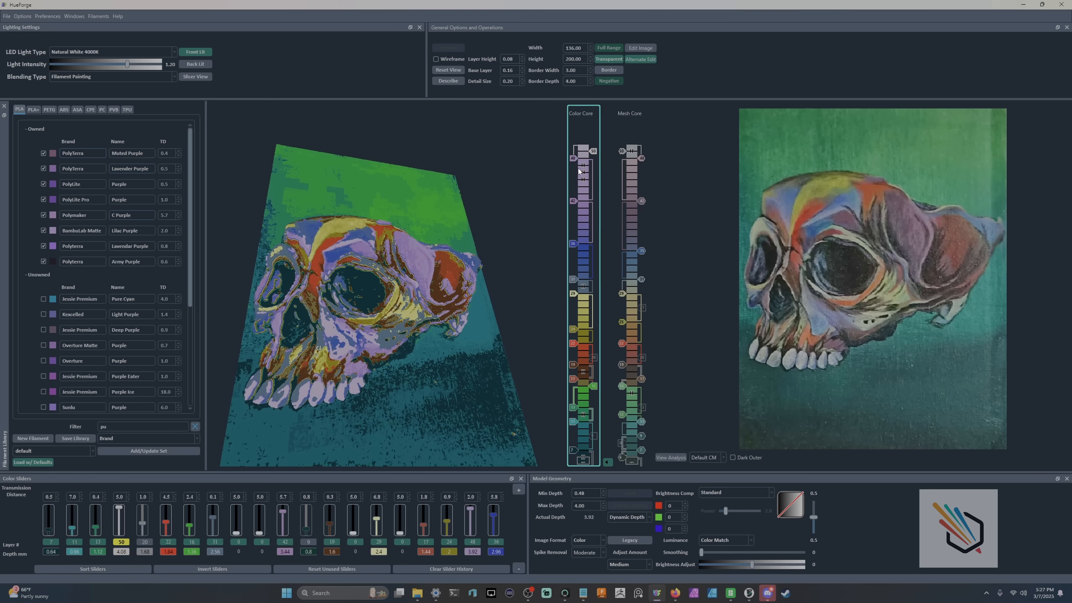
# Step: Filter the PLA library by "gr" and try Overture Gray Blue in place of the topmost Color Core filament
pyautogui.click(195, 427)
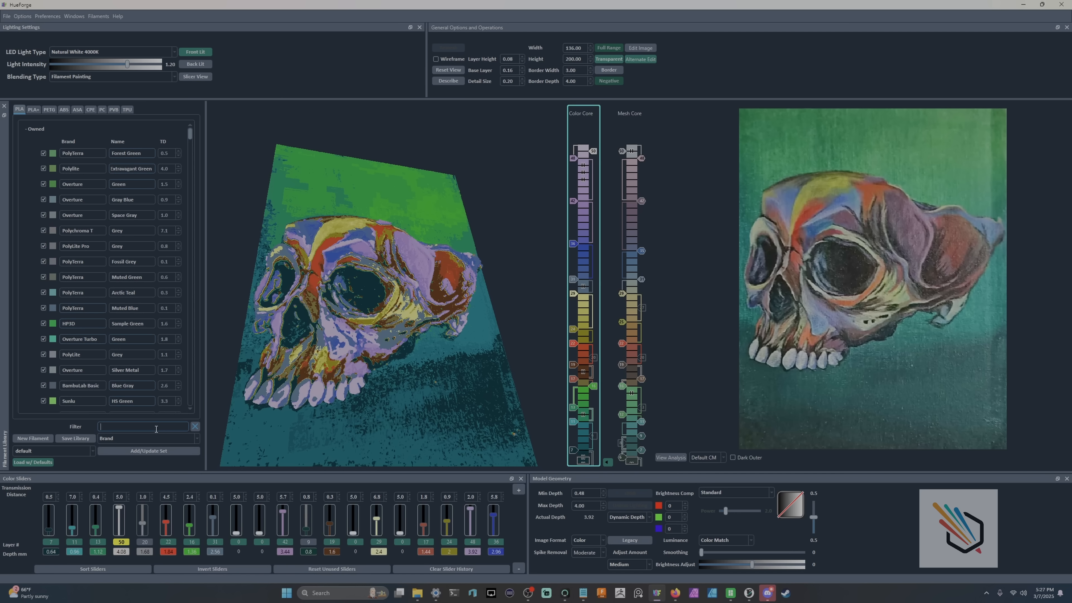
pyautogui.click(156, 426)
pyautogui.write('gr')
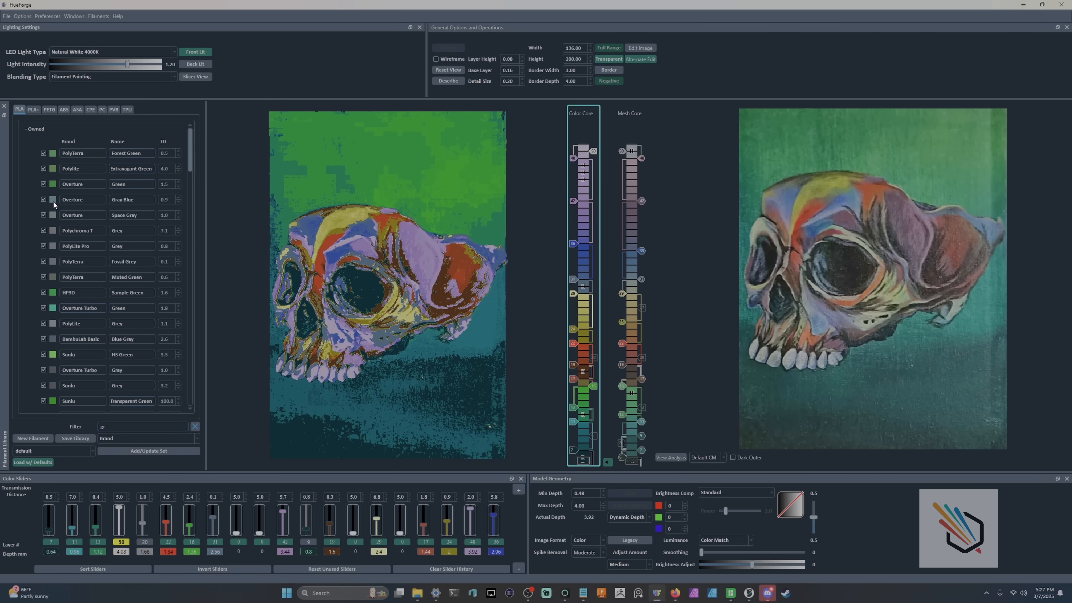
pyautogui.moveTo(53, 202); pyautogui.dragTo(593, 151)
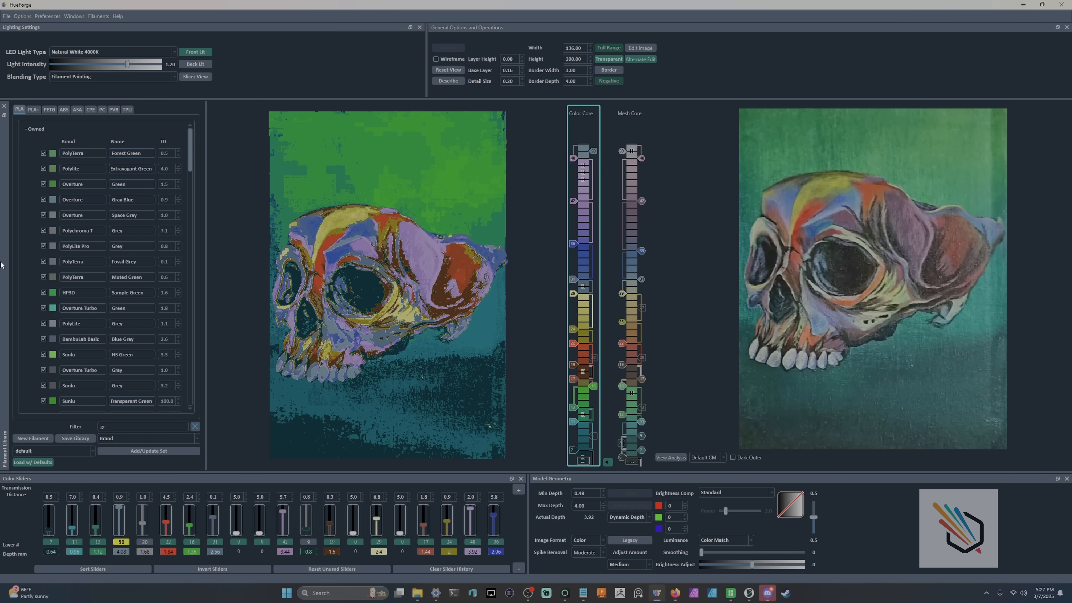
pyautogui.scroll(-3, 83, 272)
# Step: Filter the PLA library by "whi" and make PolyTerra Cotton White the topmost Color Core filament
pyautogui.click(195, 426)
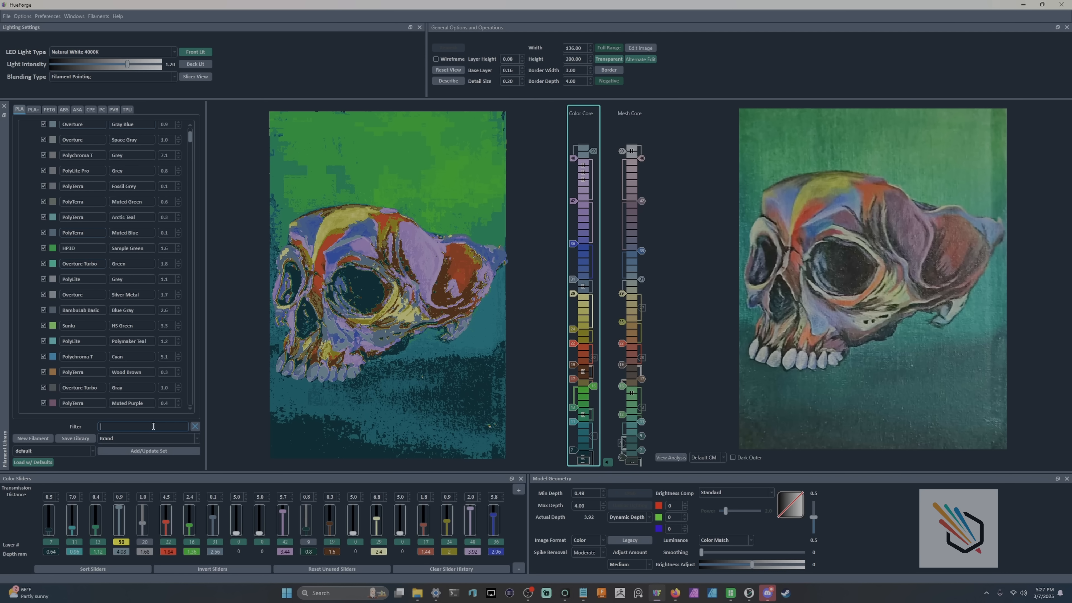
pyautogui.write('whi')
pyautogui.scroll(2, 115, 253)
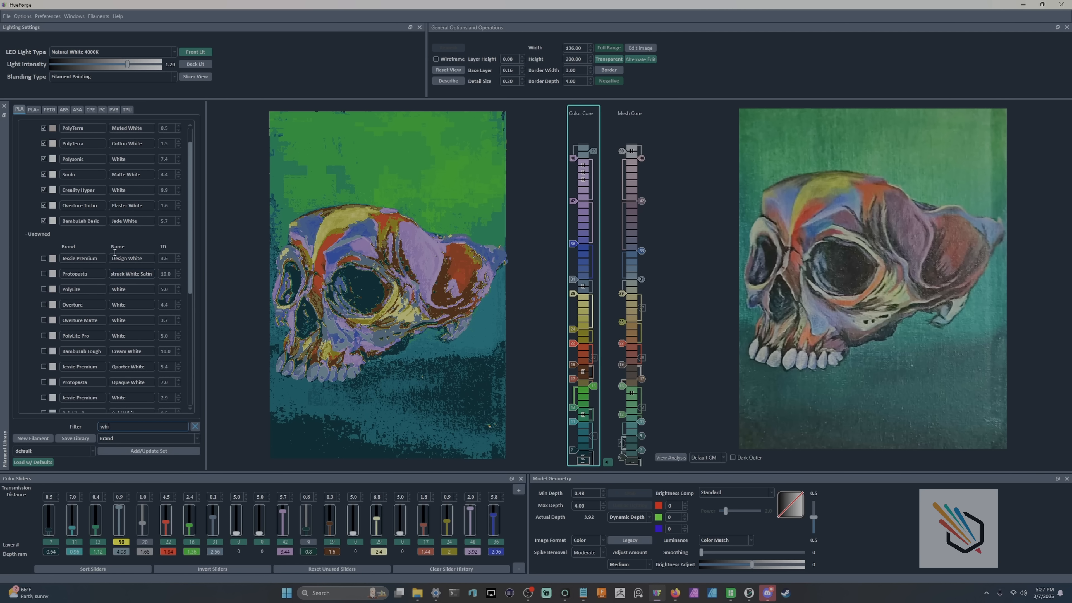
pyautogui.scroll(1, 66, 189)
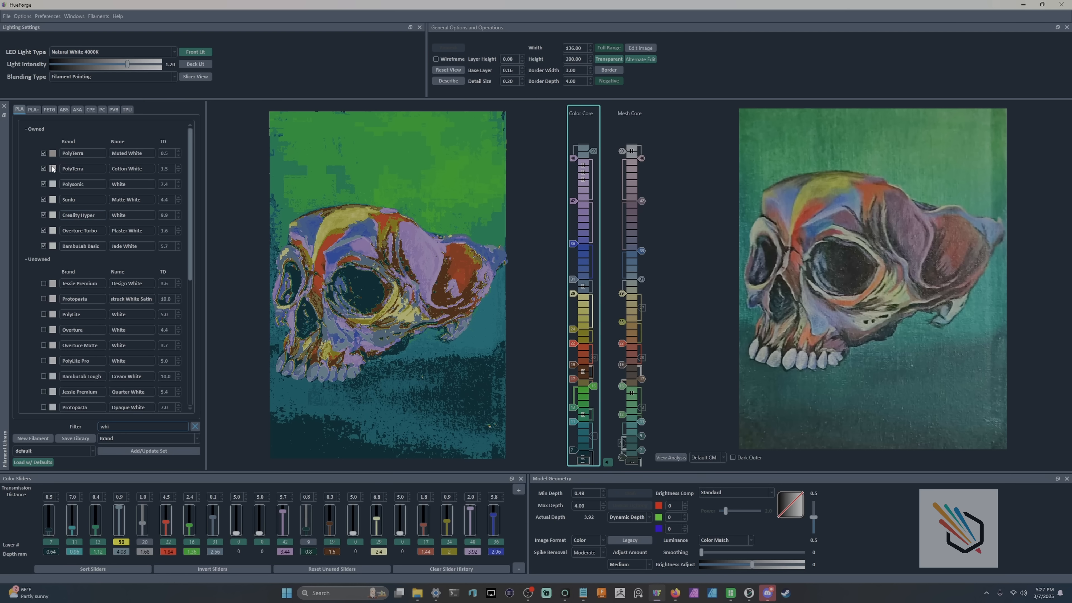
pyautogui.moveTo(53, 168); pyautogui.dragTo(583, 152)
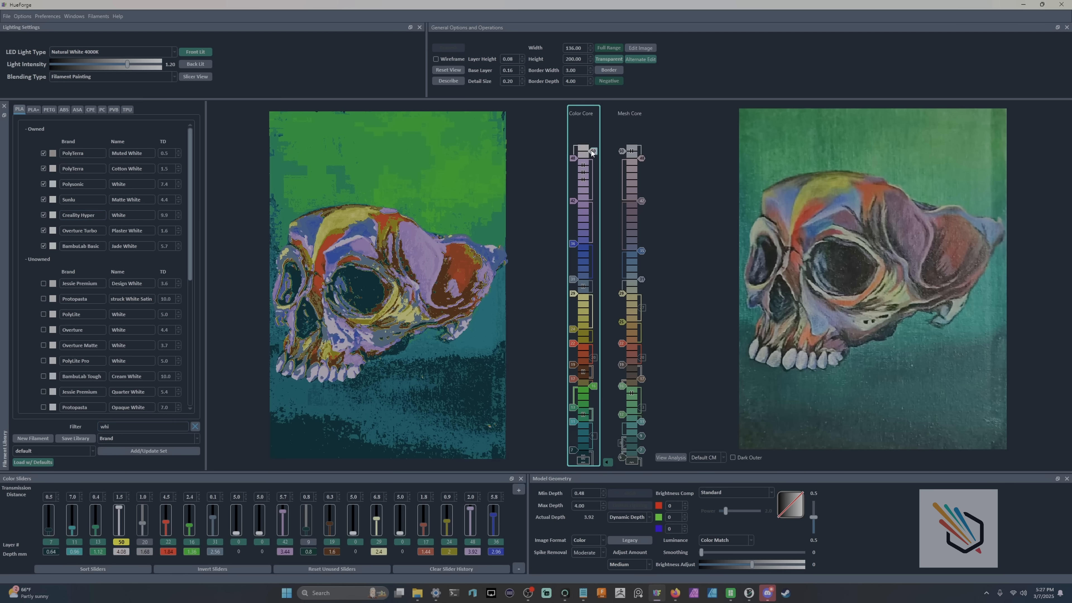
# Step: Lower PolyTerra Muted Blue in the Color Core to 2.48 mm
pyautogui.moveTo(404, 259); pyautogui.dragTo(417, 258)
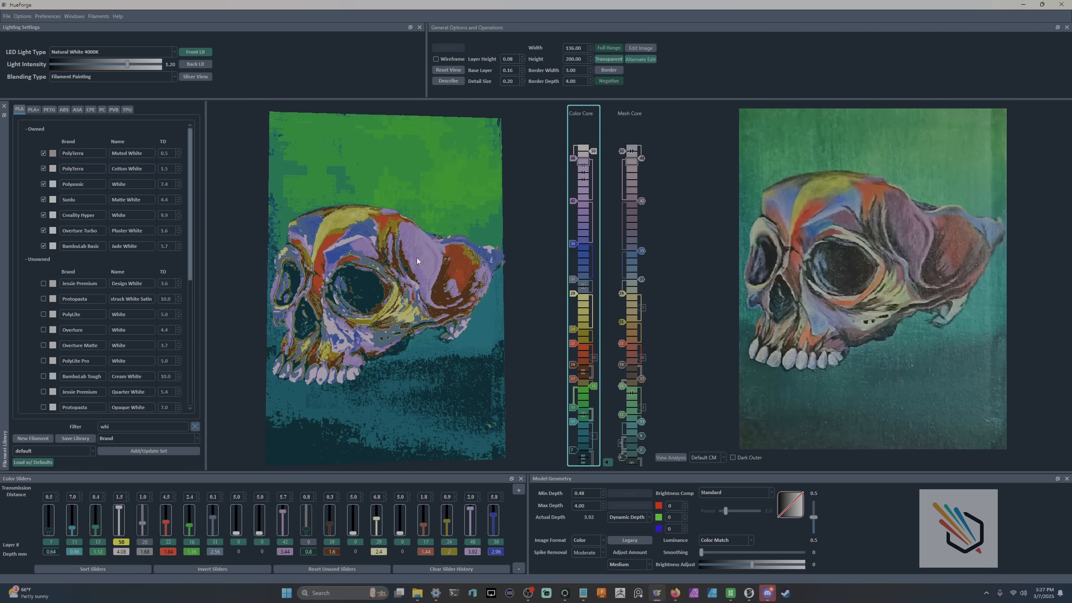
pyautogui.scroll(-2, 426, 263)
pyautogui.doubleClick(428, 266)
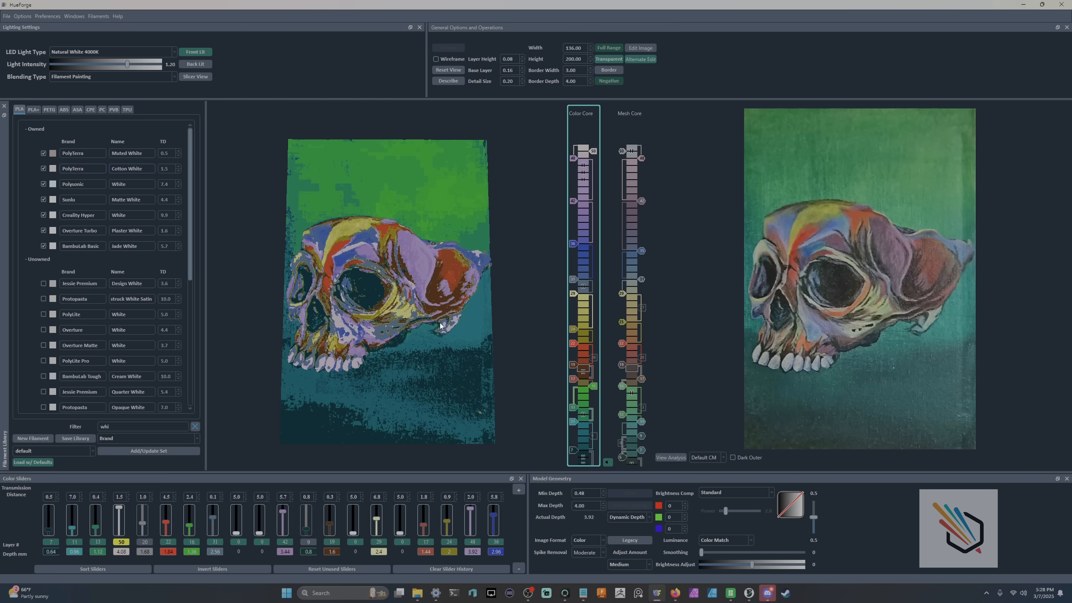
pyautogui.moveTo(439, 322); pyautogui.dragTo(517, 222)
pyautogui.moveTo(374, 302); pyautogui.dragTo(390, 308)
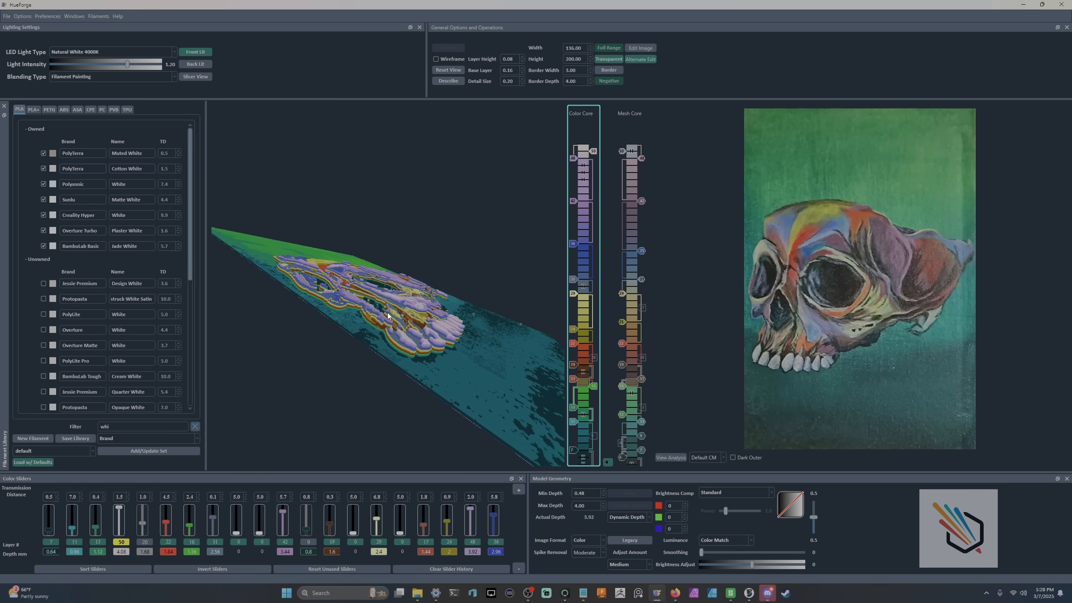
pyautogui.scroll(5, 390, 305)
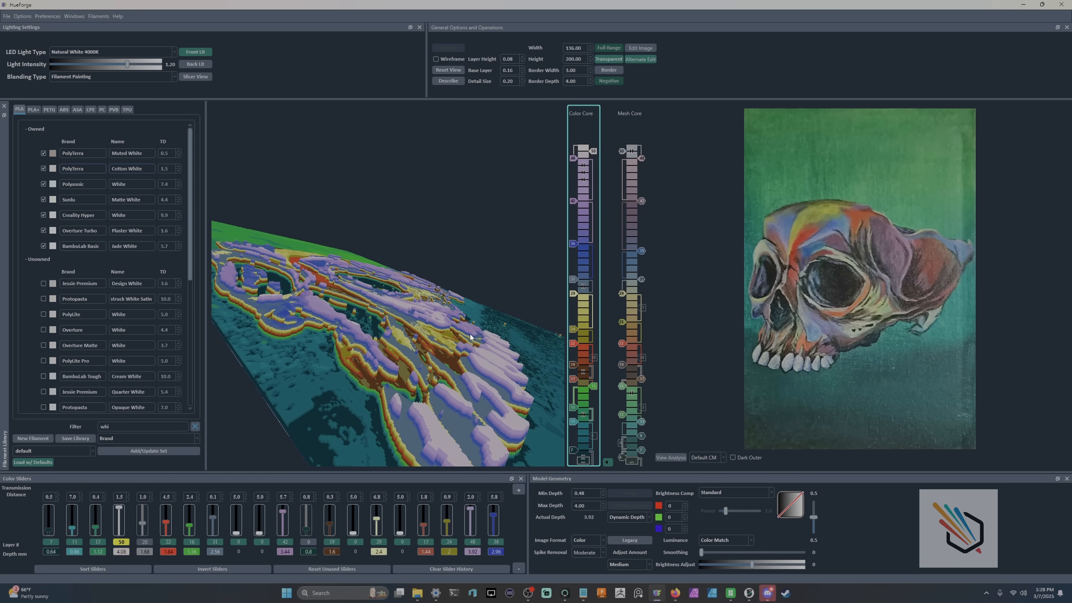
pyautogui.moveTo(471, 337); pyautogui.dragTo(425, 355)
pyautogui.scroll(-1, 574, 276)
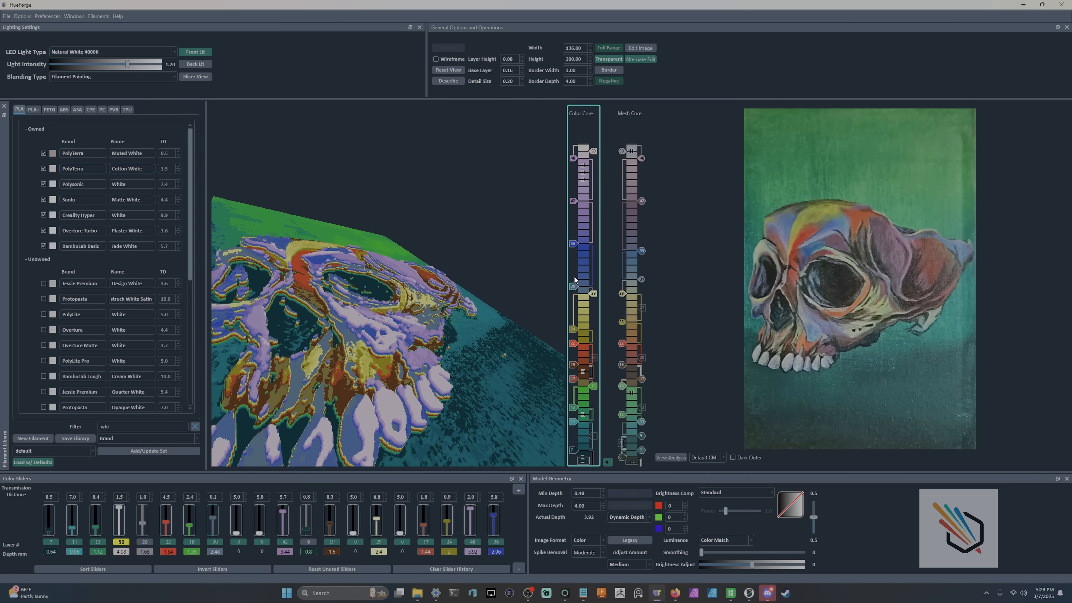
# Step: Examine the color layers and relief around the back of the skull and compare them with the source painting
pyautogui.moveTo(482, 304)
pyautogui.mouseDown()
pyautogui.moveTo(403, 370)
pyautogui.moveTo(408, 396)
pyautogui.moveTo(427, 373)
pyautogui.moveTo(389, 358)
pyautogui.moveTo(329, 295)
pyautogui.moveTo(461, 287)
pyautogui.moveTo(473, 306)
pyautogui.mouseUp()
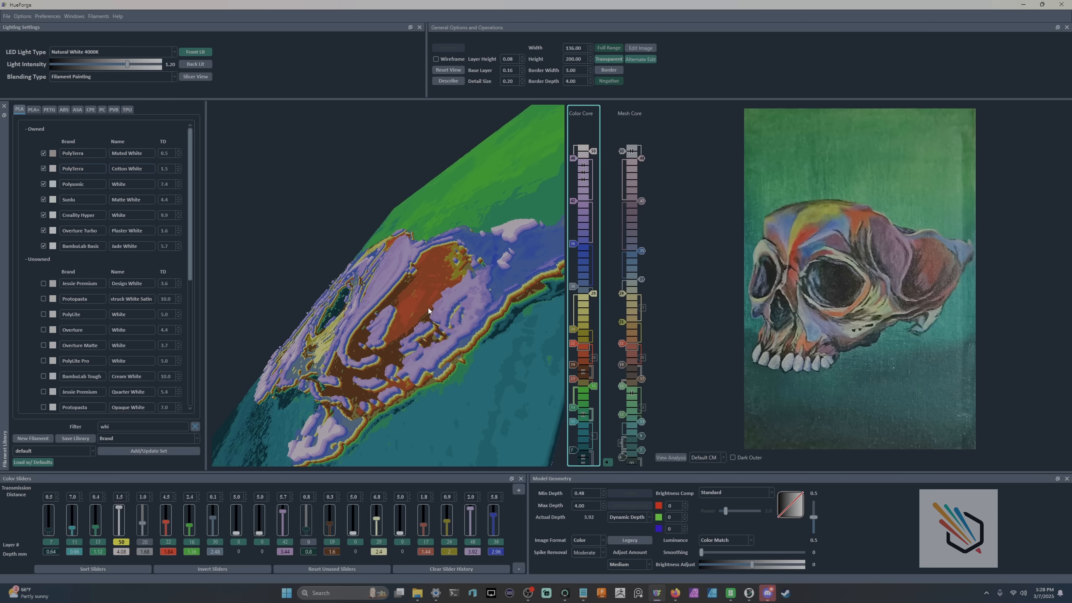
pyautogui.moveTo(432, 314); pyautogui.dragTo(464, 294)
pyautogui.moveTo(458, 239); pyautogui.dragTo(476, 291)
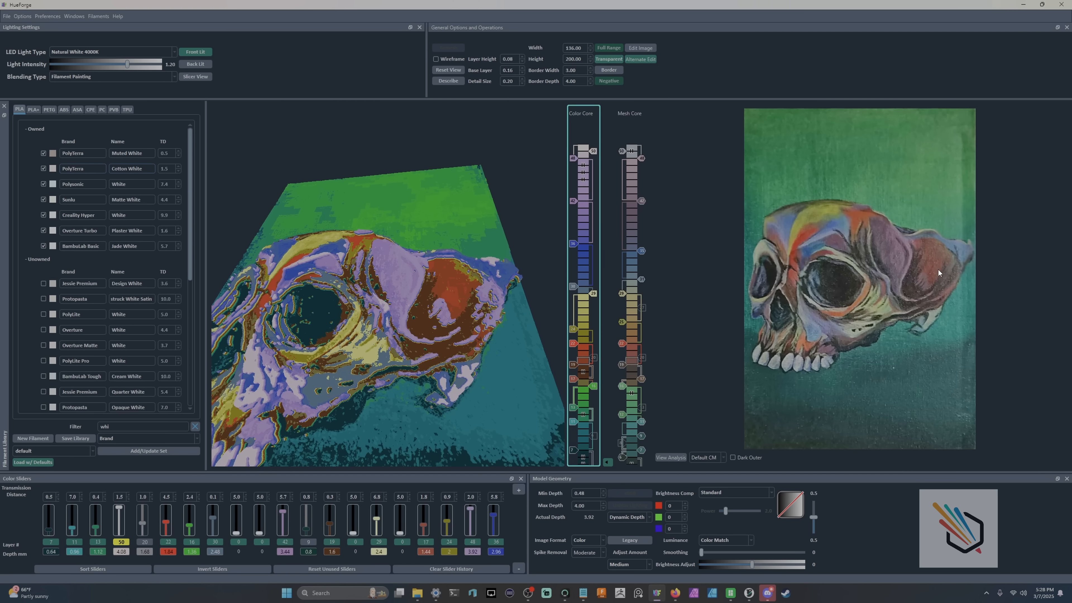
pyautogui.moveTo(938, 257)
pyautogui.moveTo(515, 275); pyautogui.dragTo(431, 295)
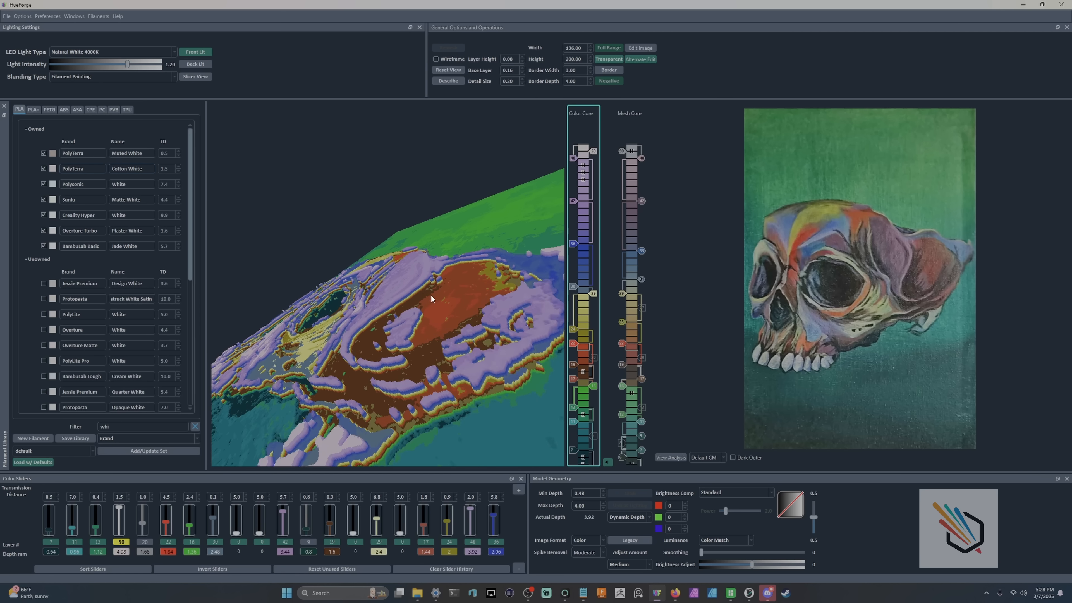
pyautogui.scroll(4, 503, 334)
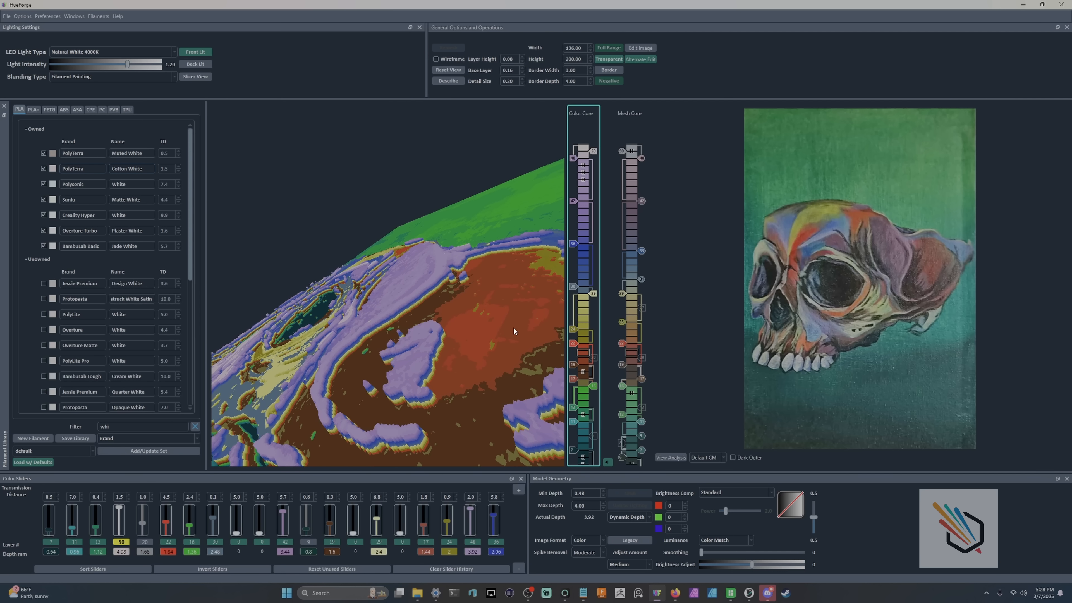
pyautogui.moveTo(385, 324); pyautogui.dragTo(452, 406)
pyautogui.scroll(-4, 422, 361)
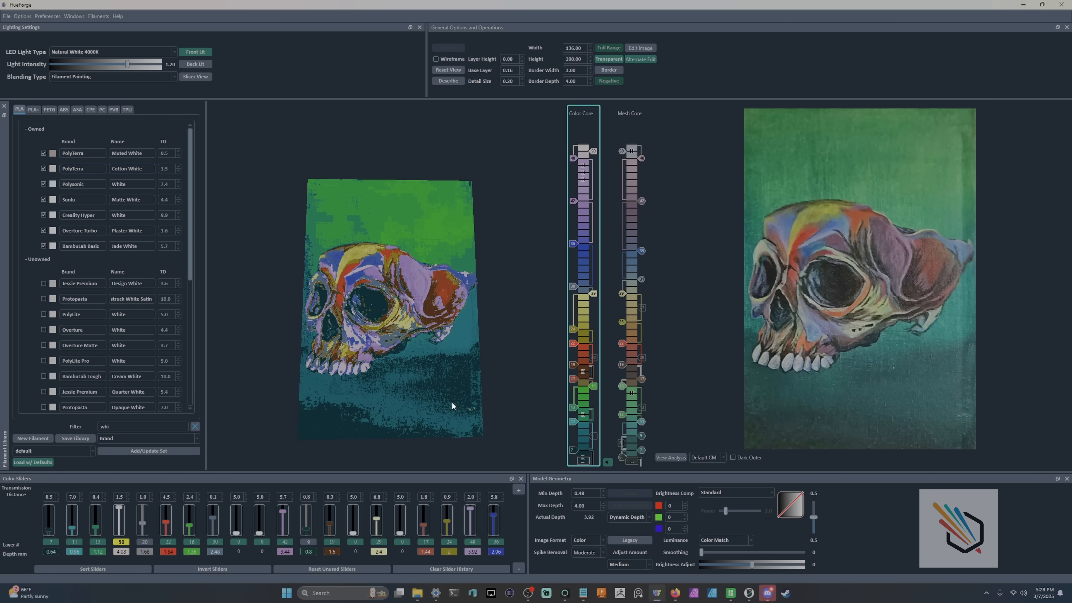